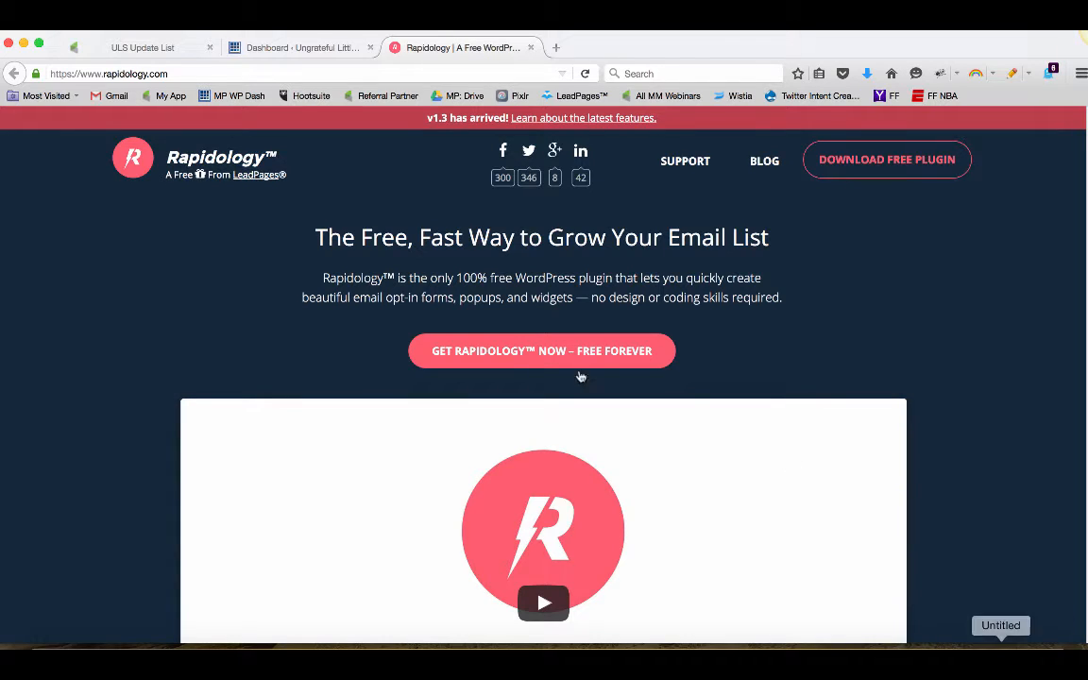
pyautogui.click(118, 72)
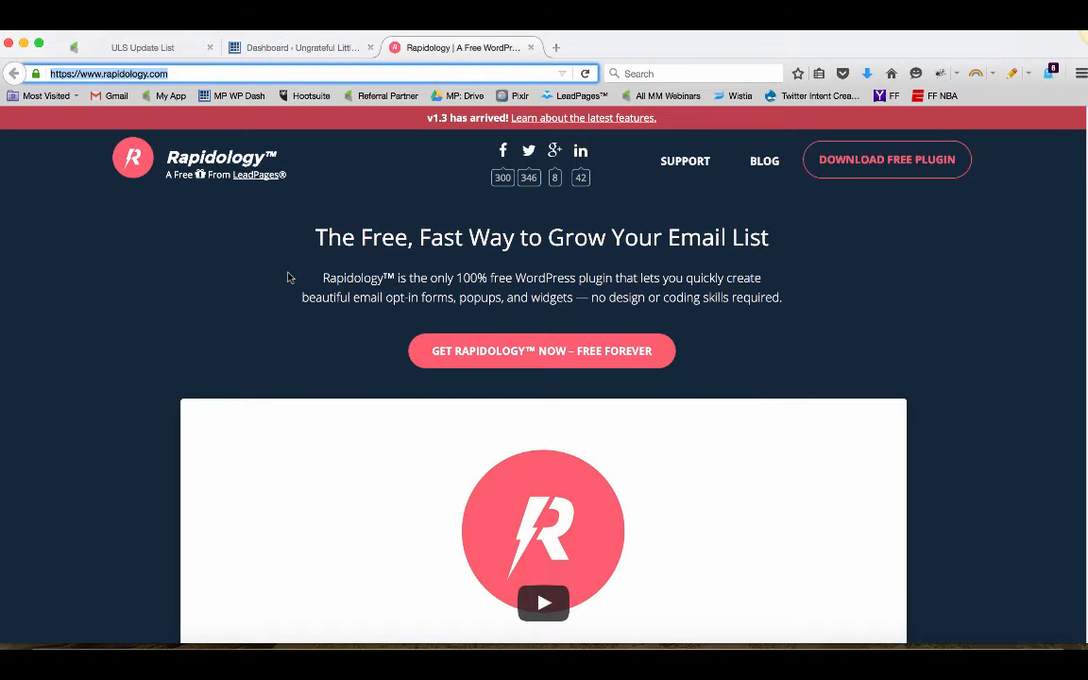
pyautogui.click(882, 166)
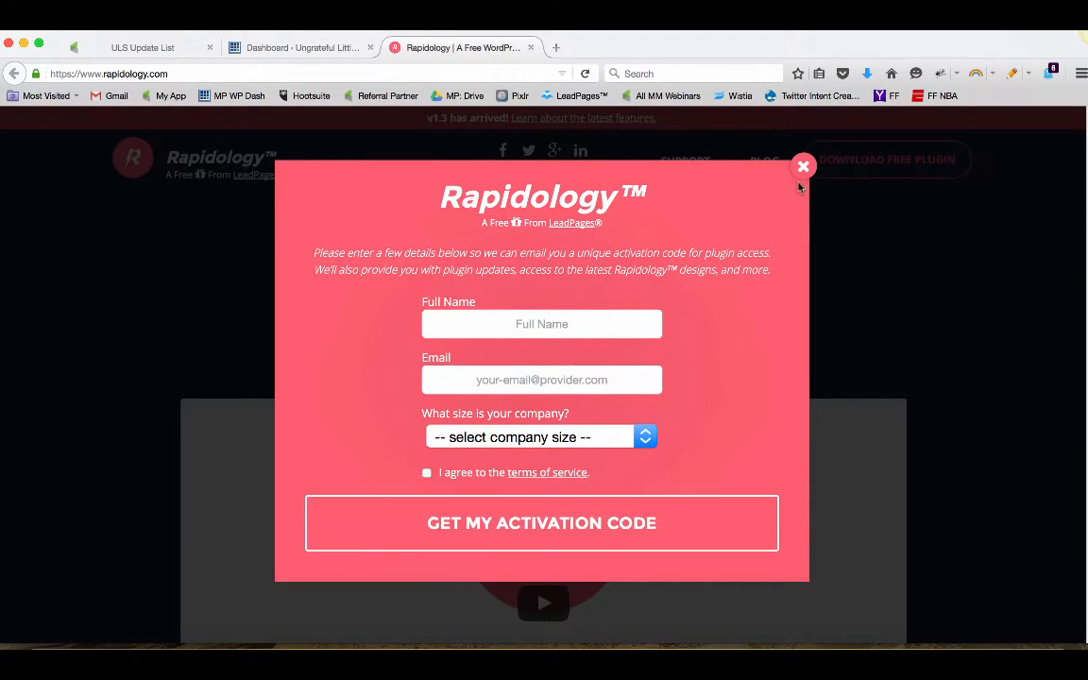
pyautogui.click(802, 166)
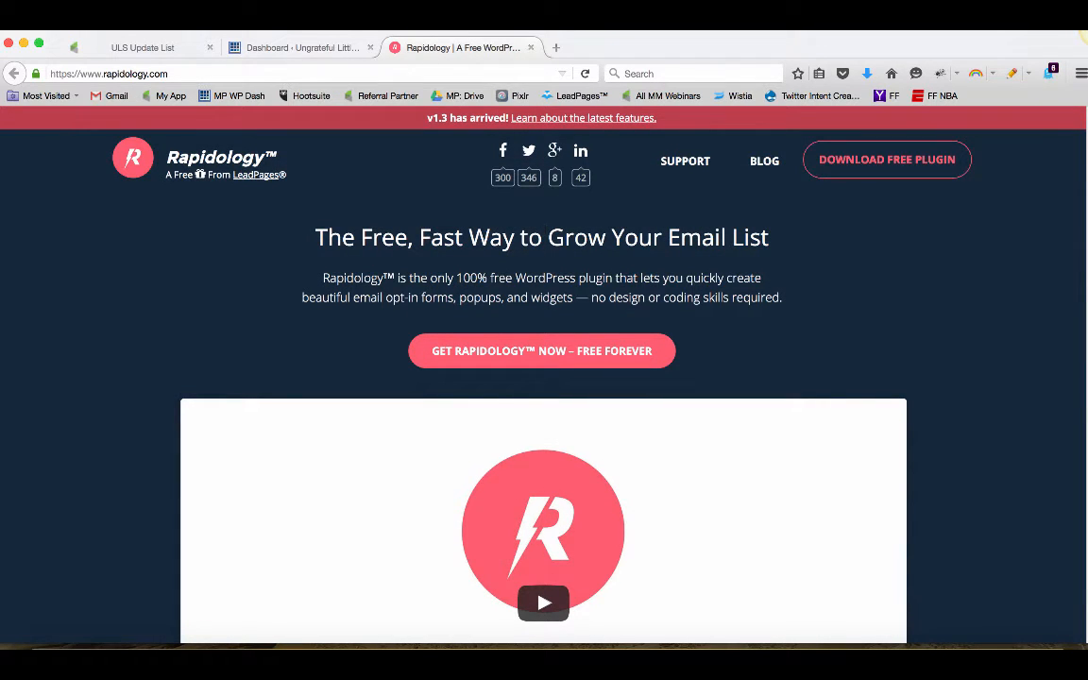
# Switch to the WordPress dashboard tab and open the page for uploading a new plugin
pyautogui.click(338, 49)
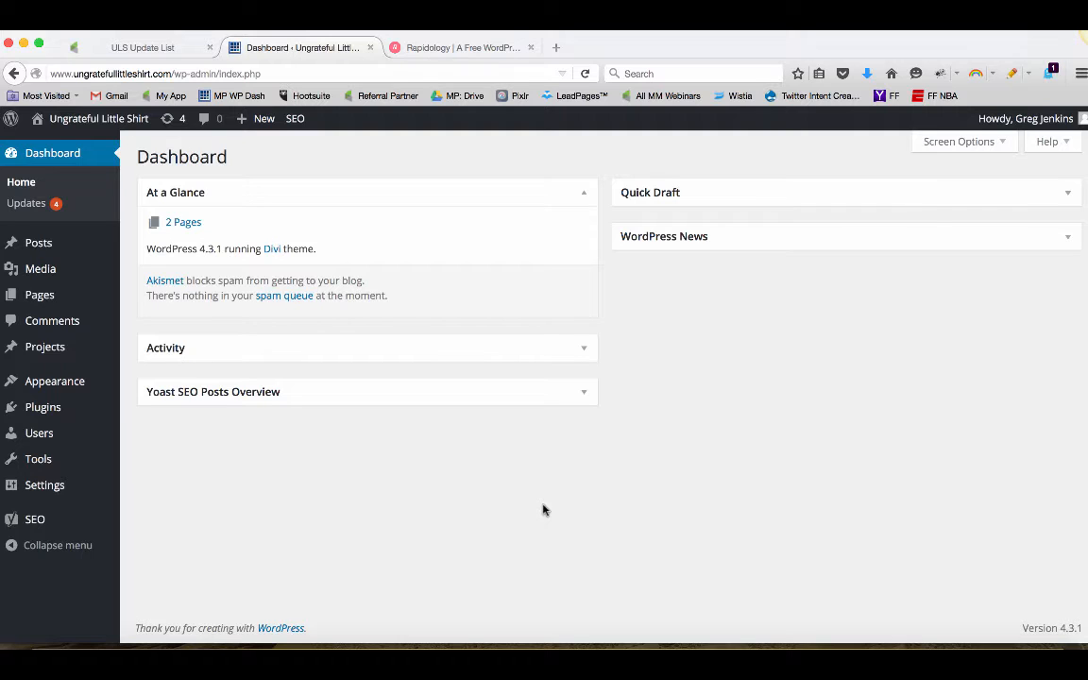
pyautogui.moveTo(67, 407)
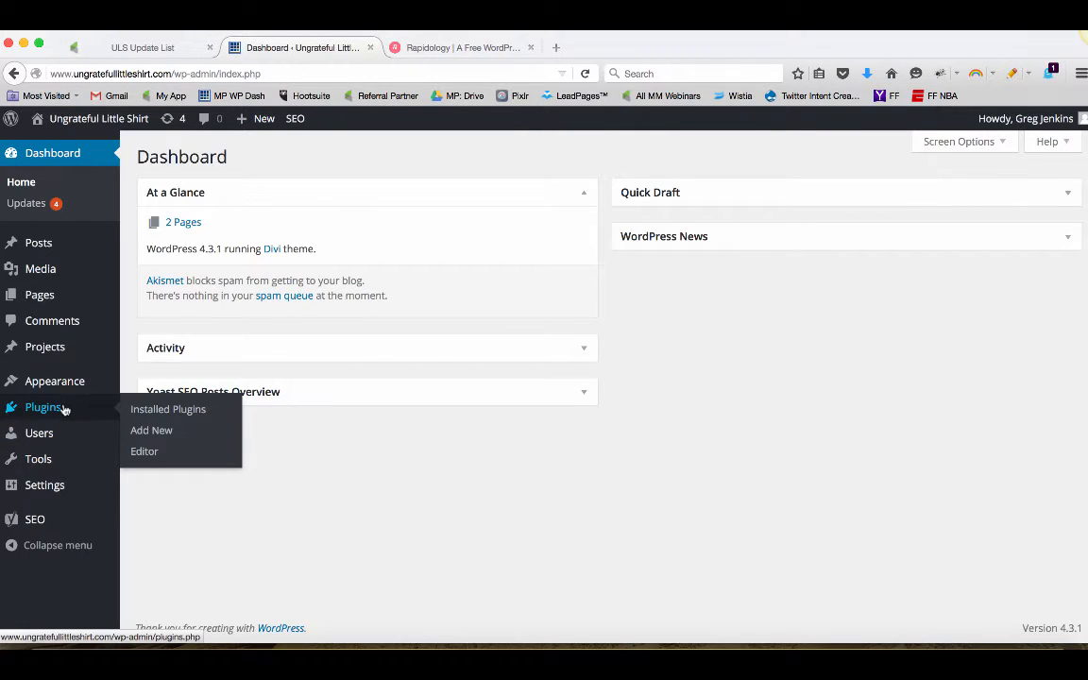
pyautogui.click(64, 408)
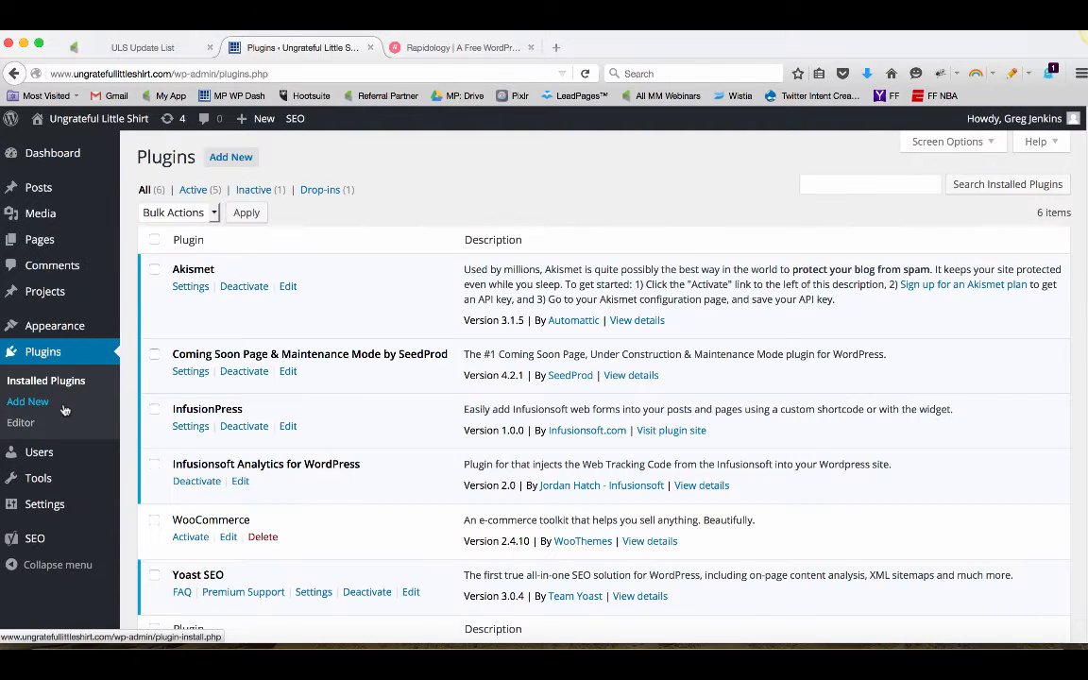
pyautogui.click(232, 158)
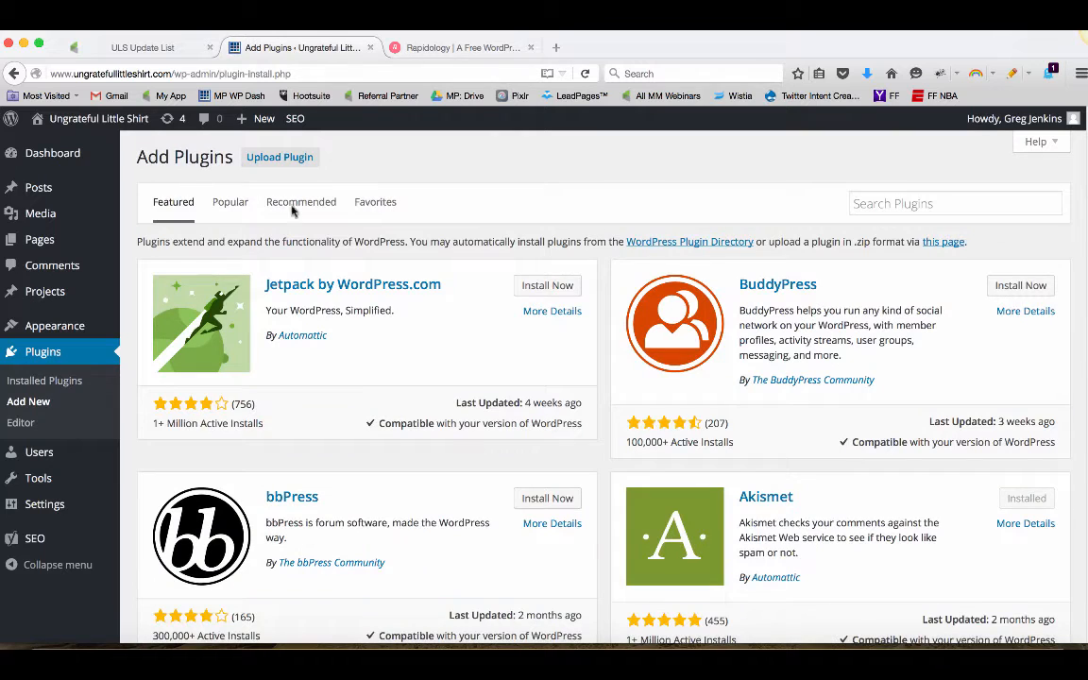
pyautogui.click(284, 158)
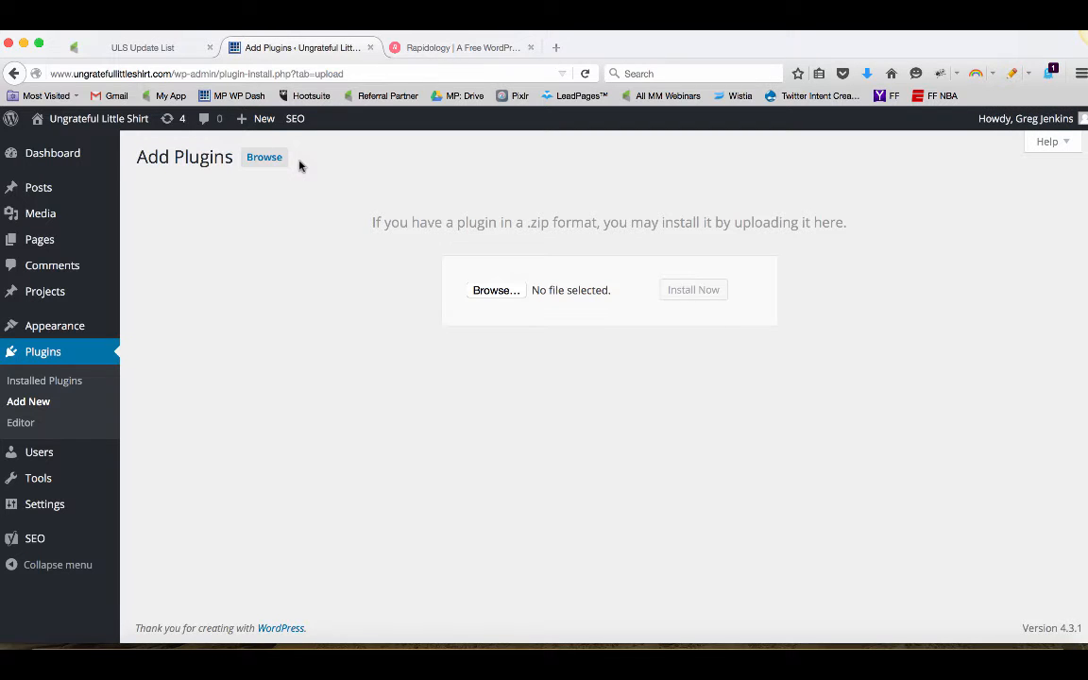
# Search the Downloads folder for rapidology and choose rapidology.zip as the plugin file to upload
pyautogui.click(496, 292)
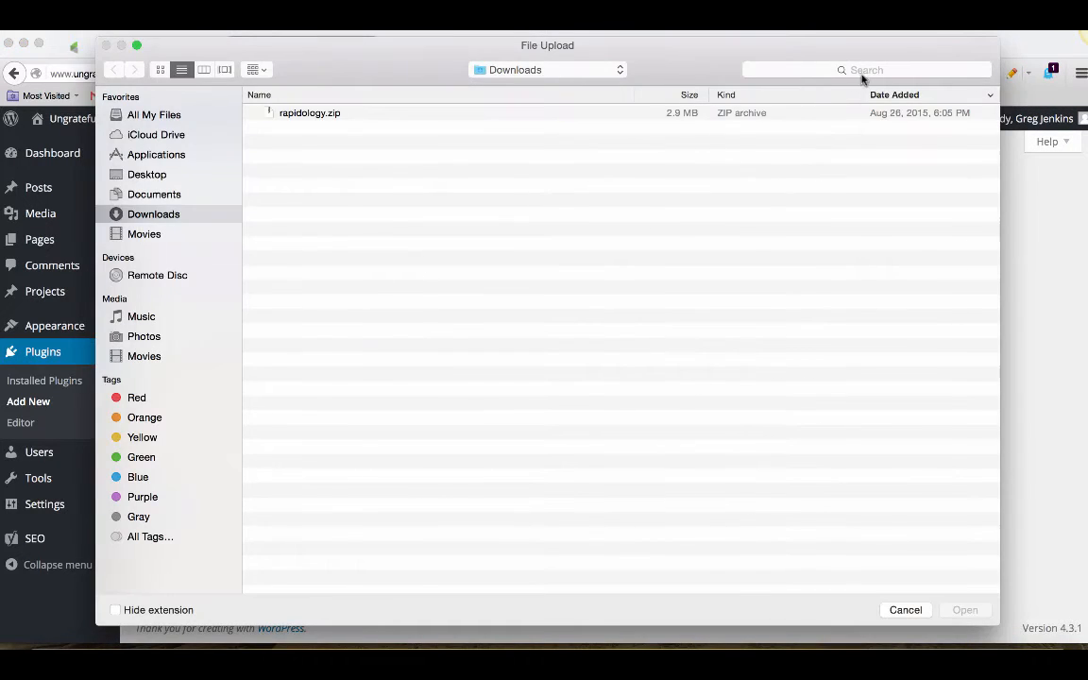
pyautogui.click(864, 68)
pyautogui.write('ra')
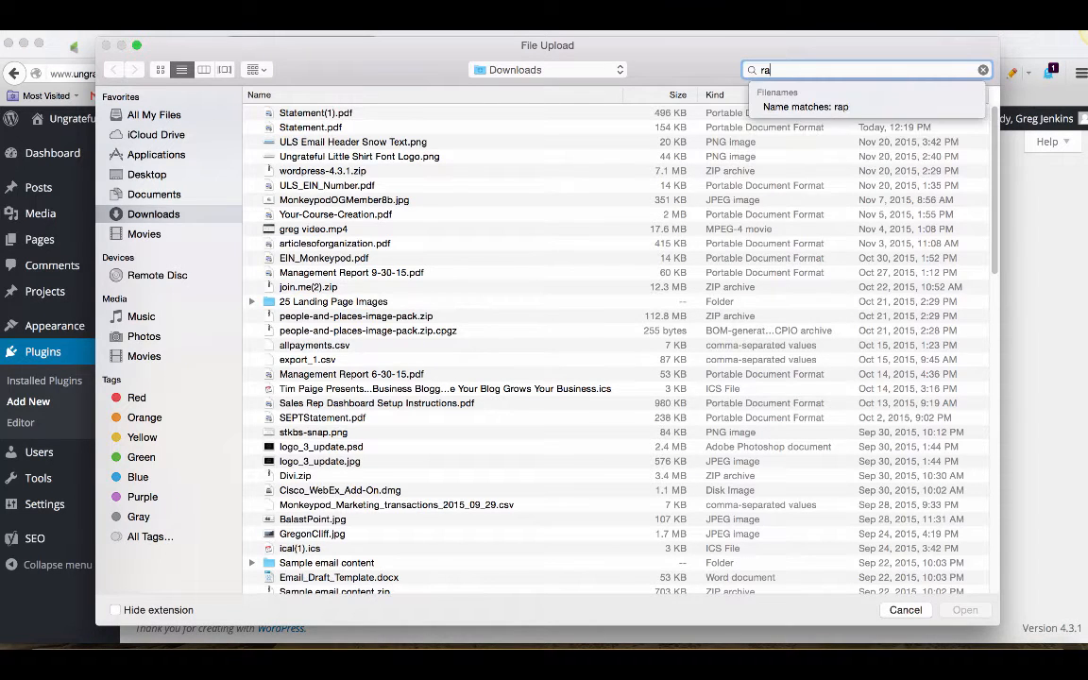
pyautogui.write('pidology')
pyautogui.press('Return')
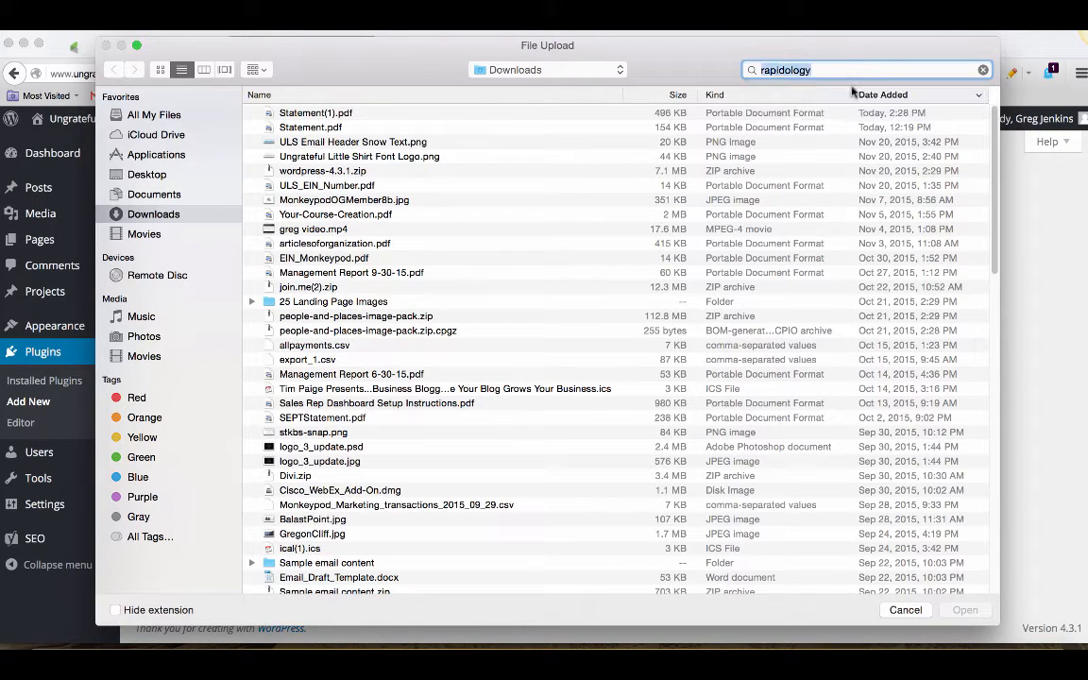
pyautogui.click(810, 75)
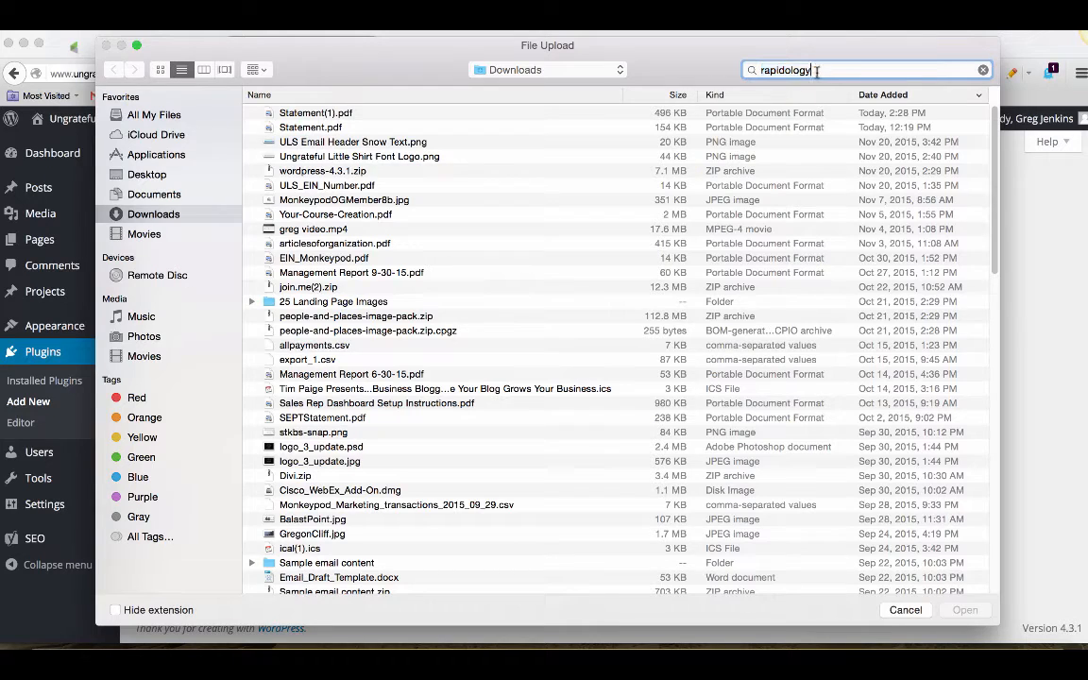
pyautogui.press('Return')
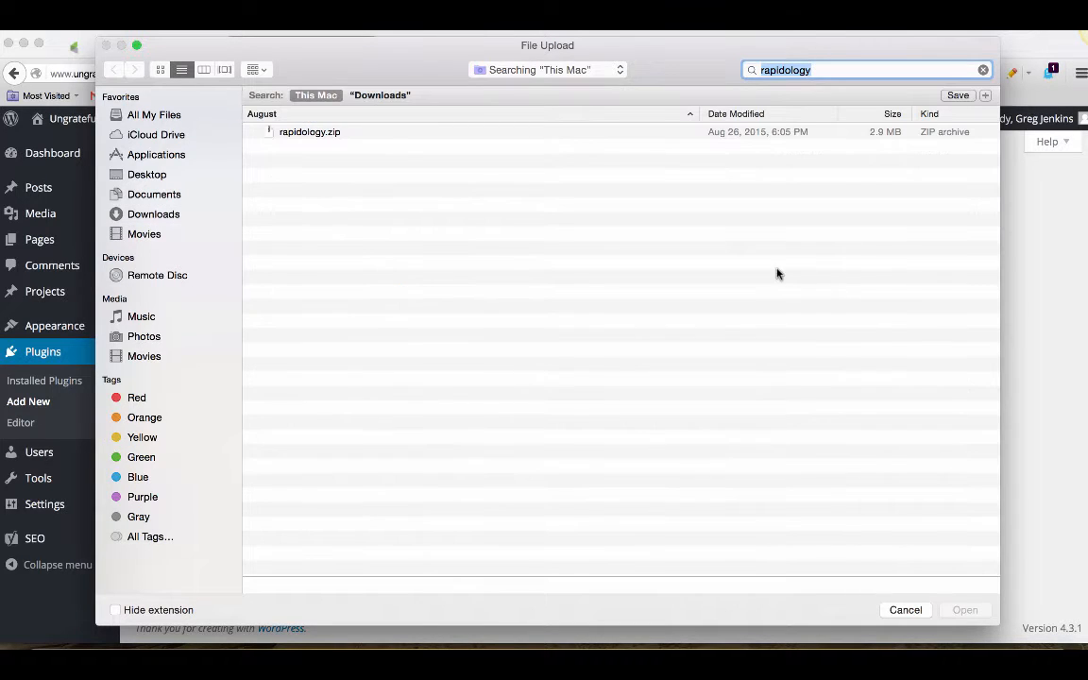
pyautogui.click(311, 132)
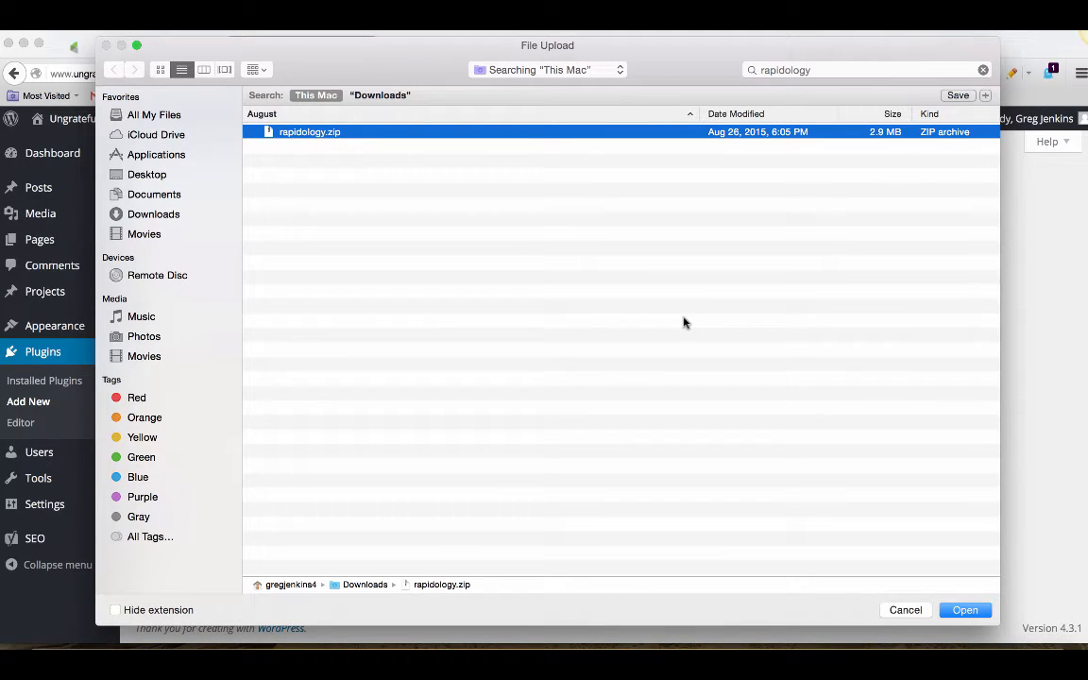
pyautogui.click(965, 611)
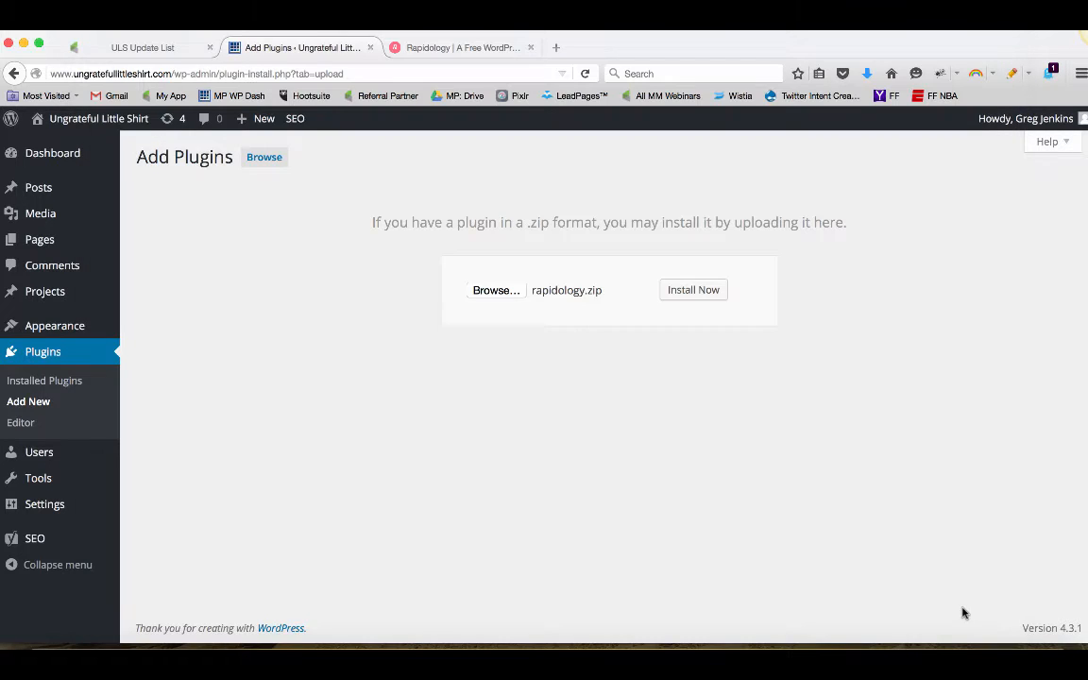
# Install the uploaded rapidology.zip plugin and activate it
pyautogui.click(691, 303)
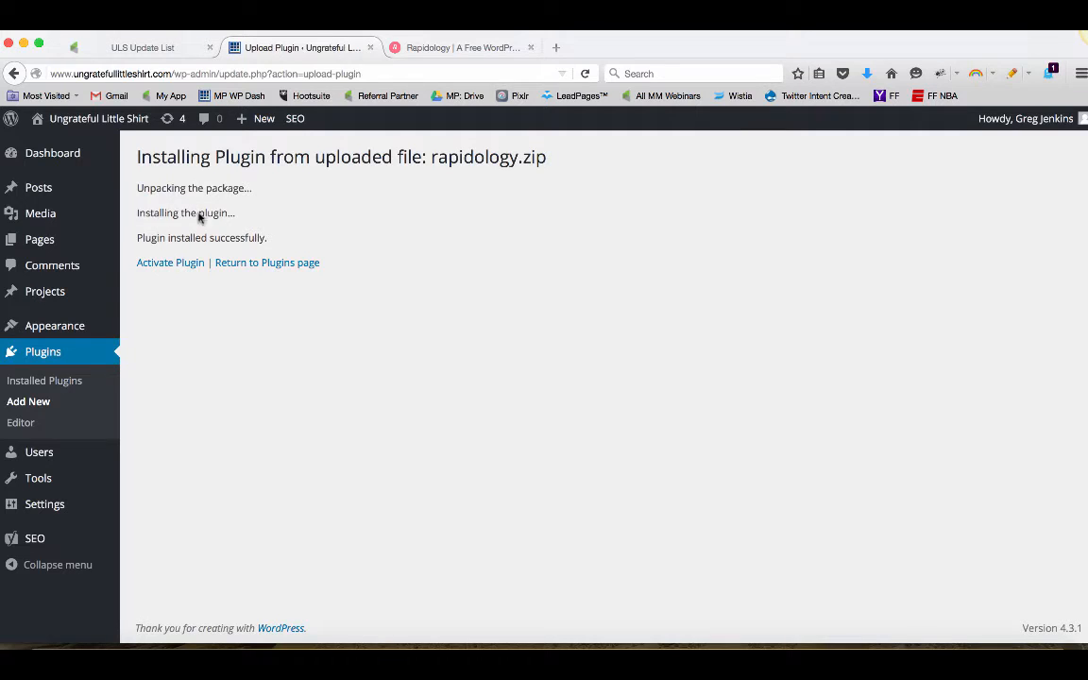
pyautogui.click(169, 271)
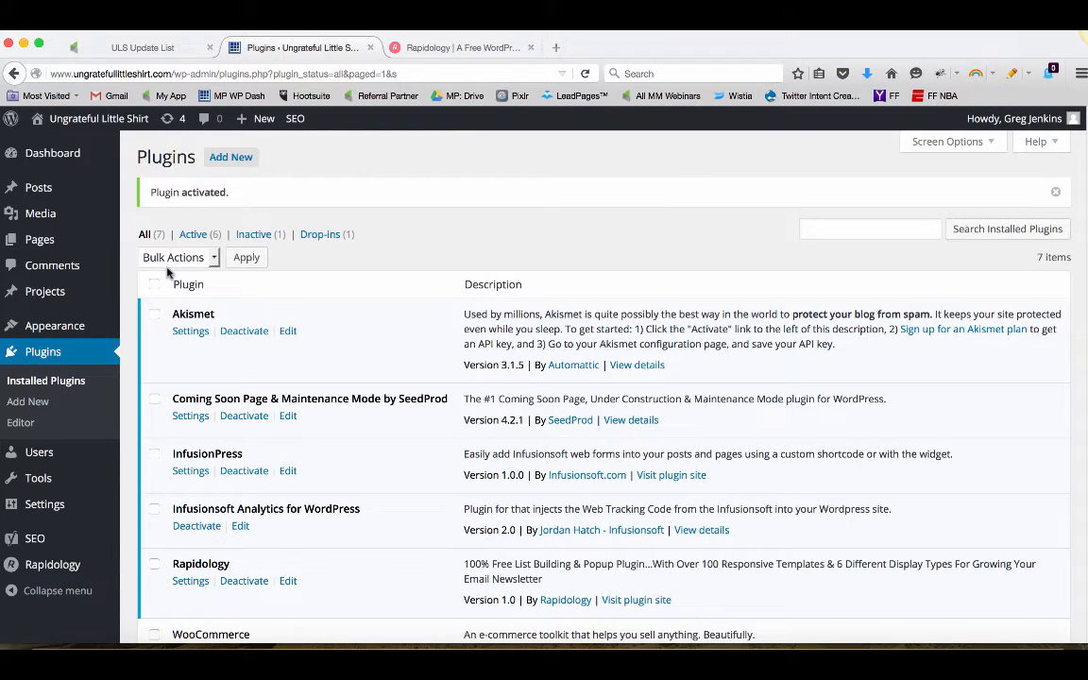
# Open the settings of the Rapidology plugin from the installed plugins list
pyautogui.scroll(-4, 303, 340)
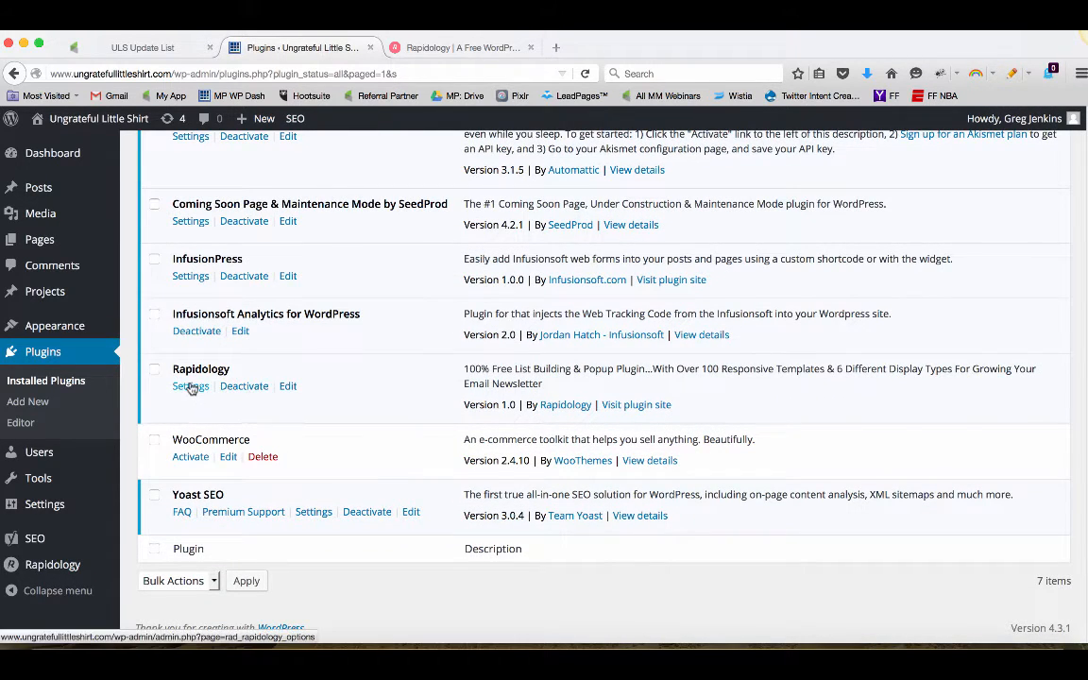
pyautogui.click(190, 387)
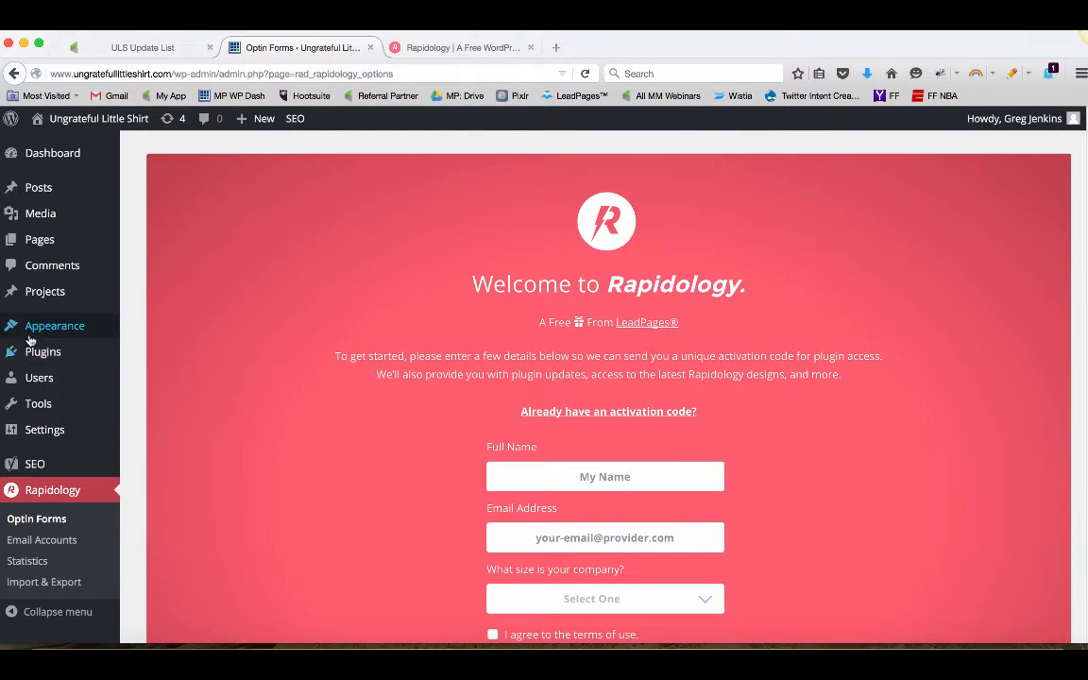
pyautogui.moveTo(41, 356)
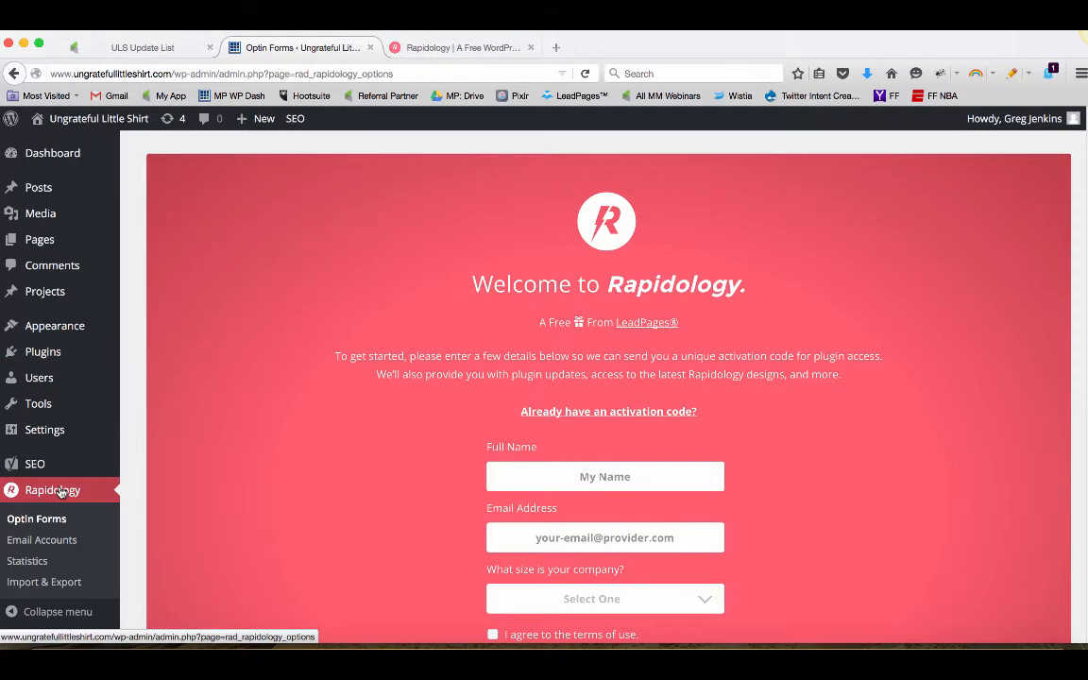
pyautogui.scroll(-2, 783, 461)
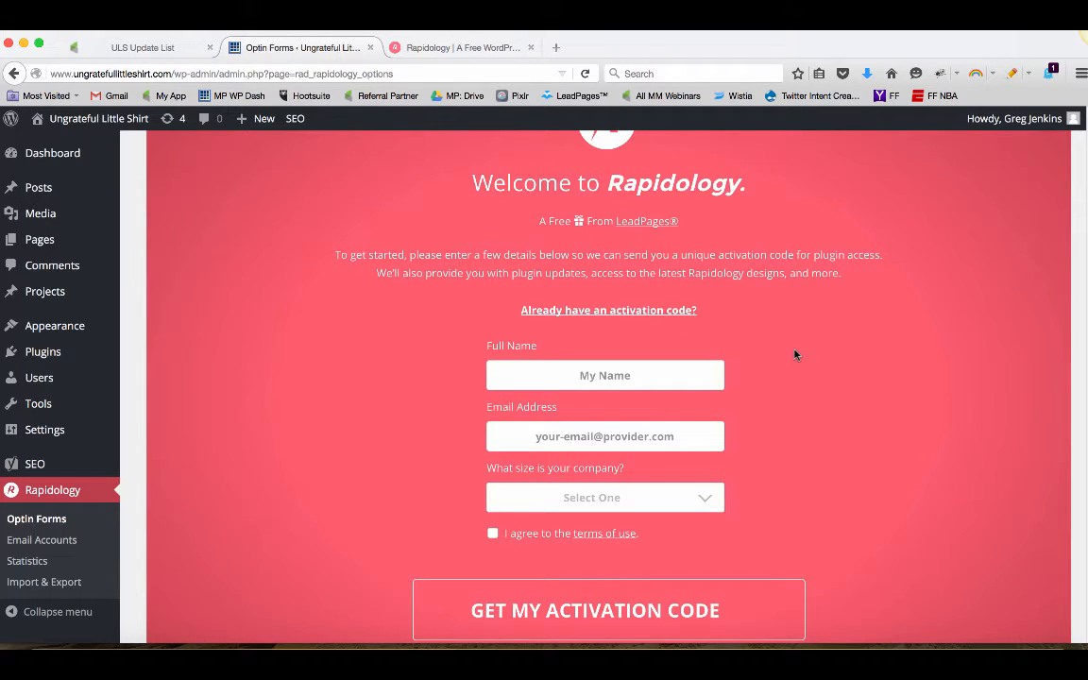
pyautogui.scroll(-1, 792, 344)
# Enter your full name and e-mail address in the Rapidology activation signup form
pyautogui.click(644, 350)
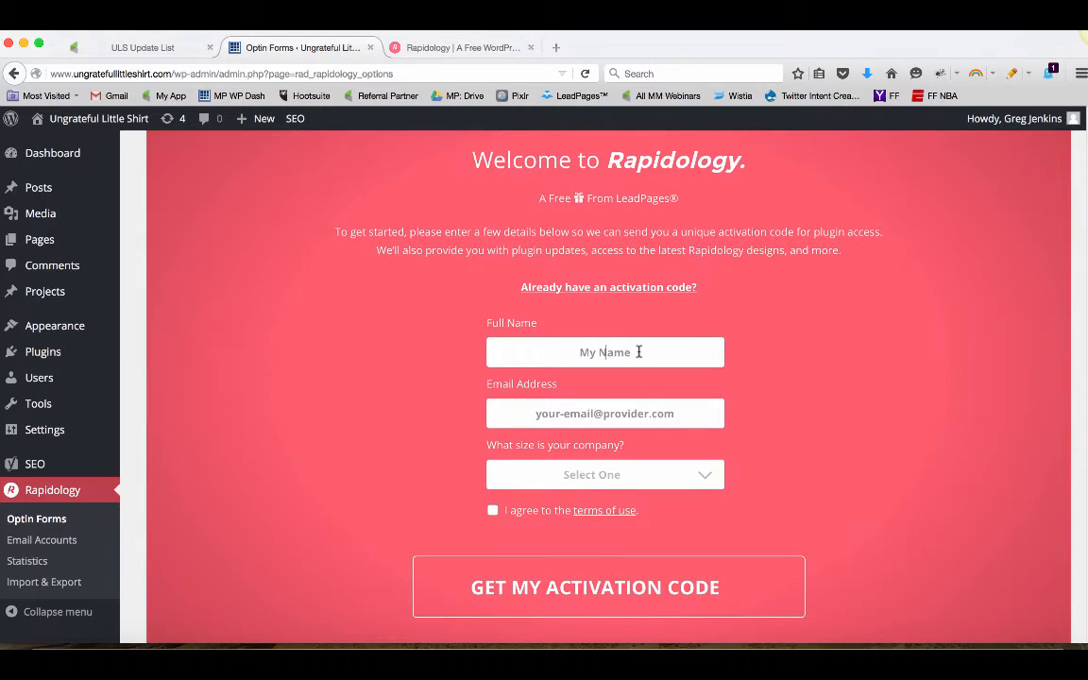
pyautogui.write('Greg')
pyautogui.press('Tab')
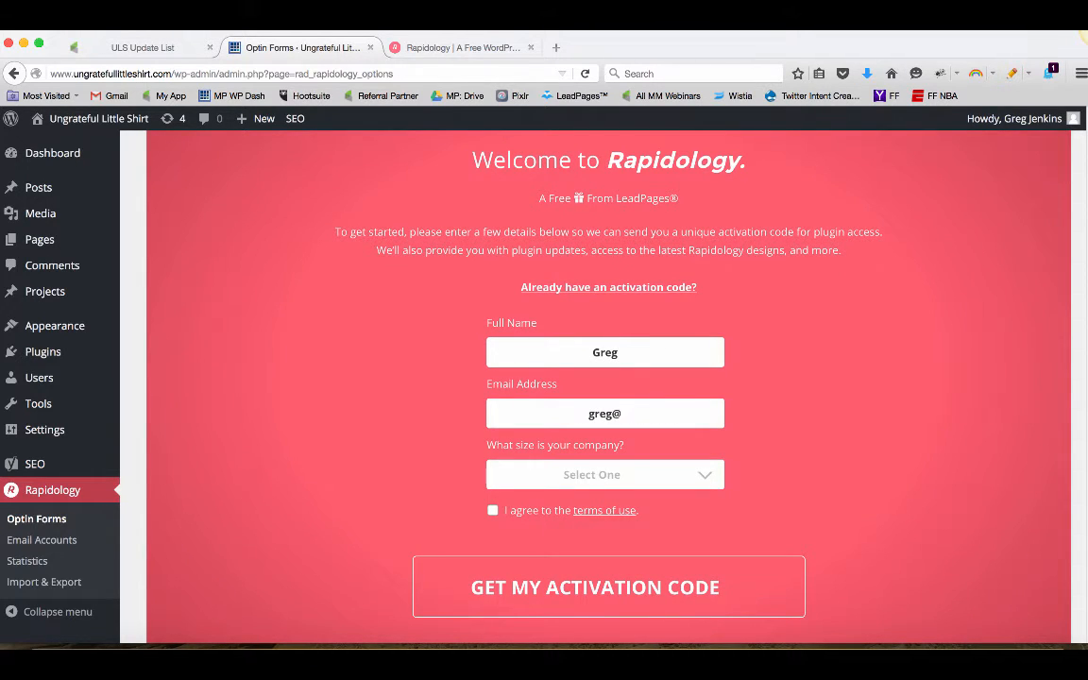
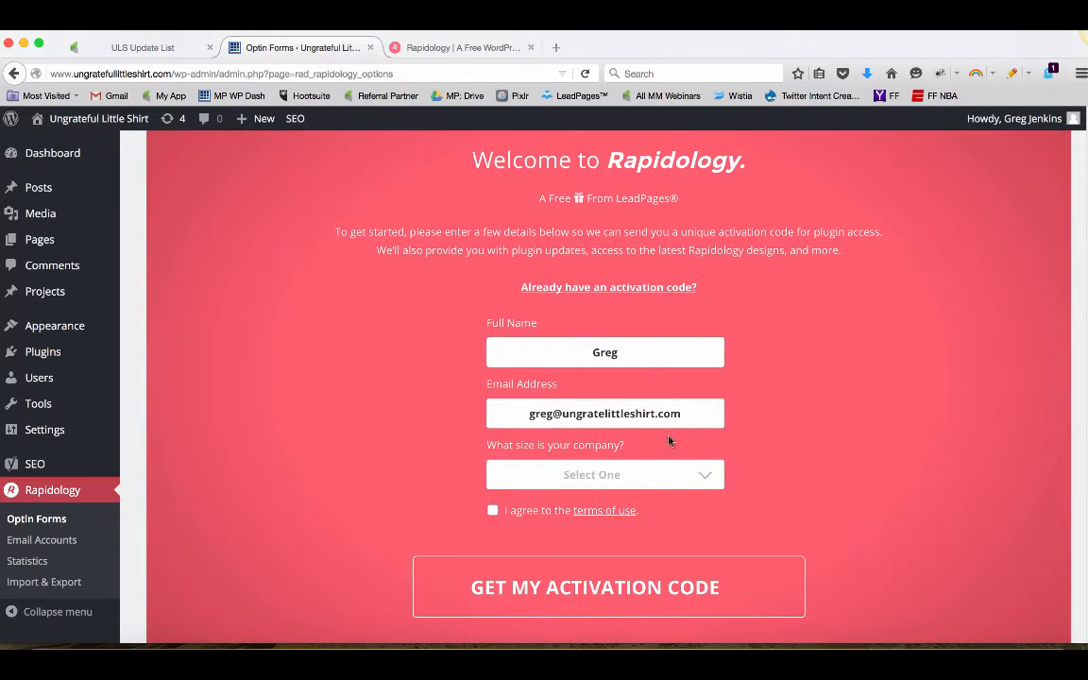
# Set the company size to 2 - 5 employees, agree to the terms of use, and request the activation code
pyautogui.click(650, 477)
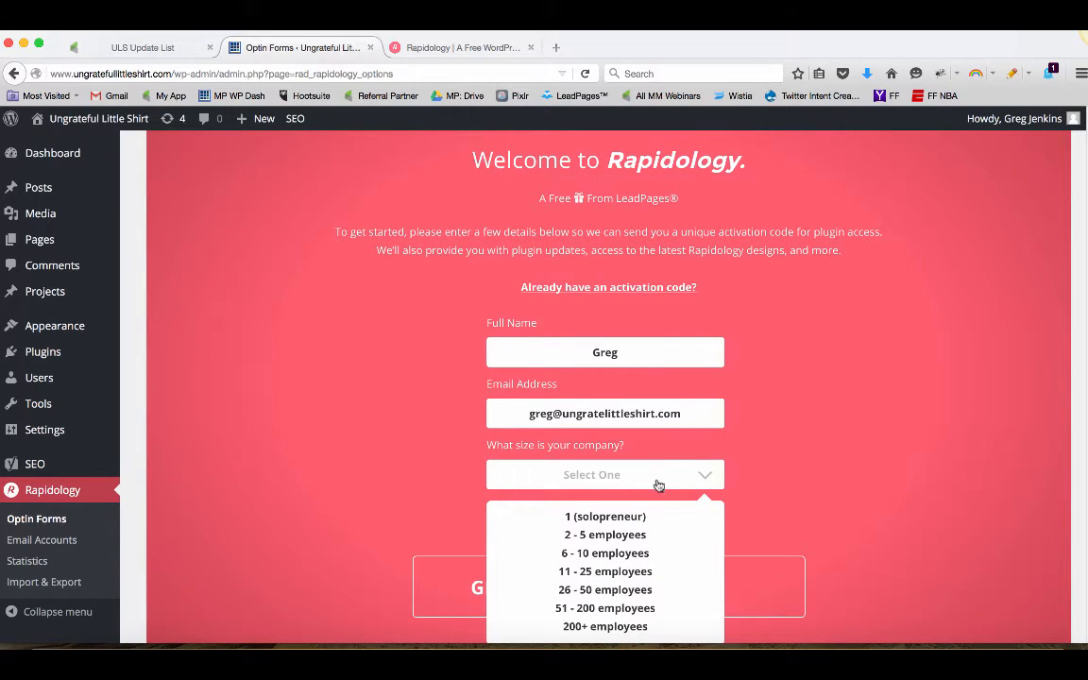
pyautogui.click(648, 536)
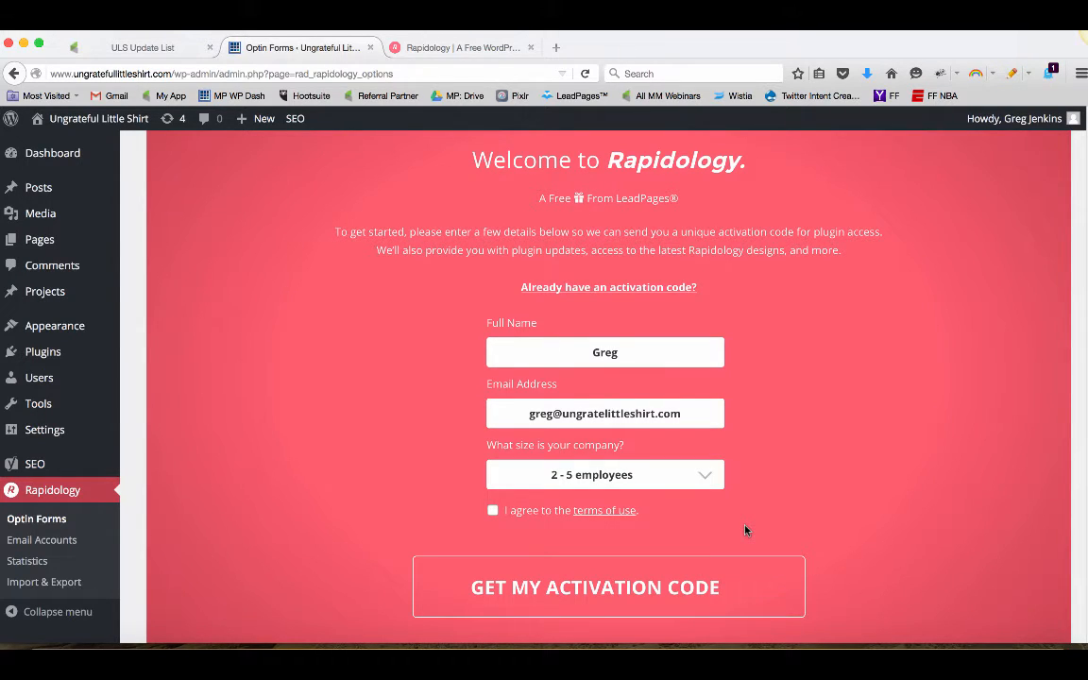
pyautogui.click(493, 512)
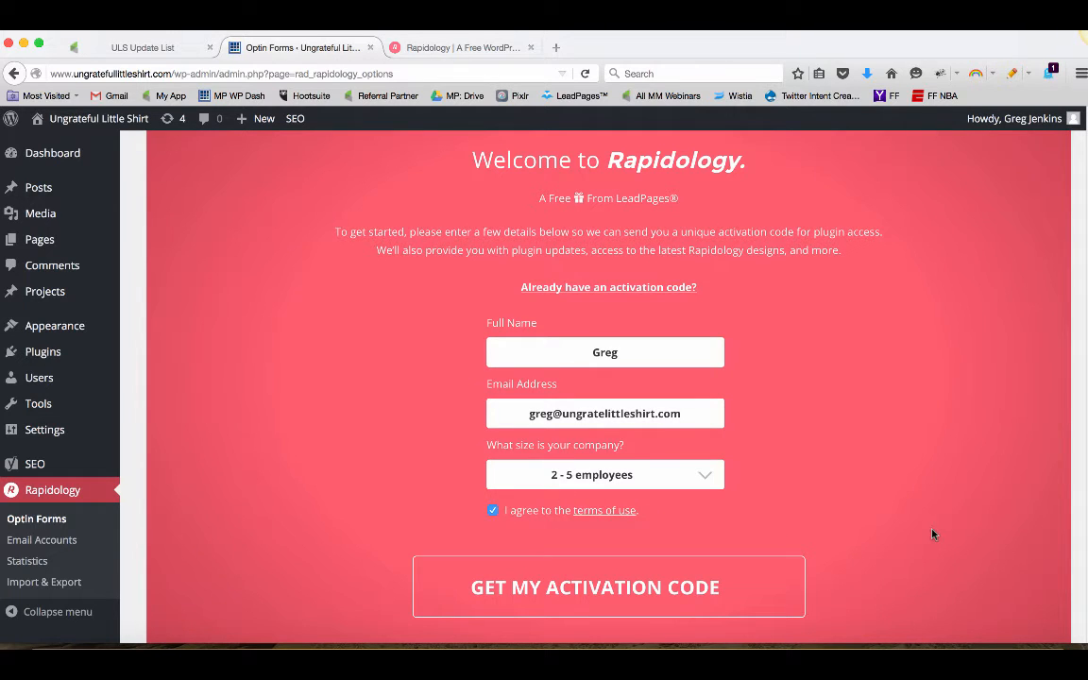
pyautogui.click(676, 590)
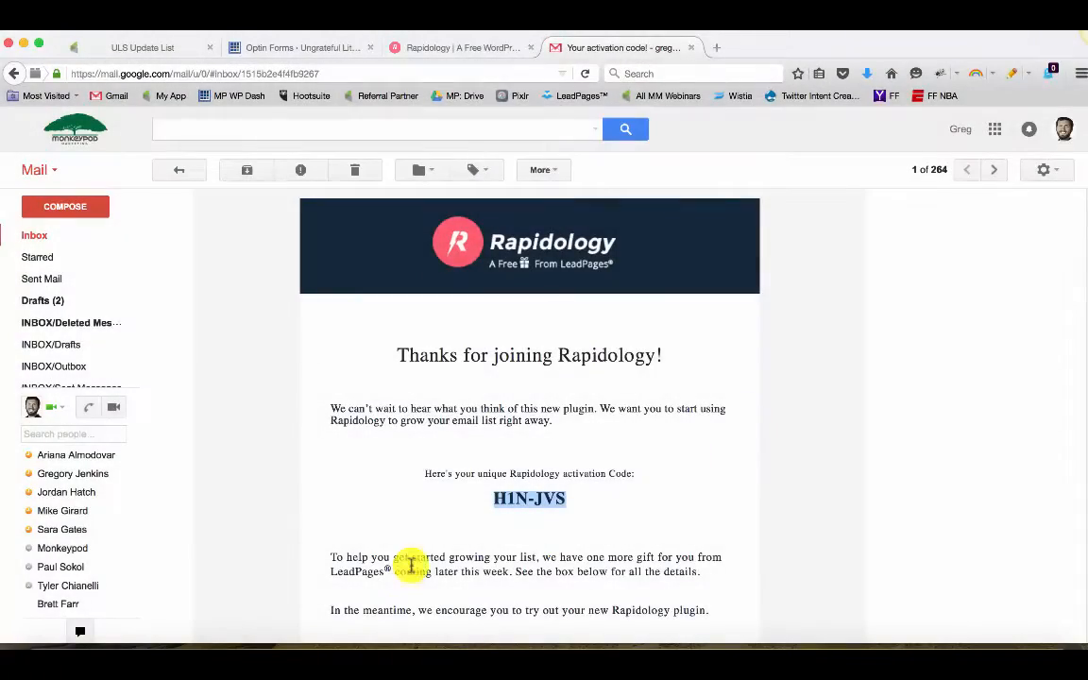
# Enter the activation code from the Rapidology e-mail into the plugin's activation field and activate the plugin
pyautogui.scroll(-1, 562, 515)
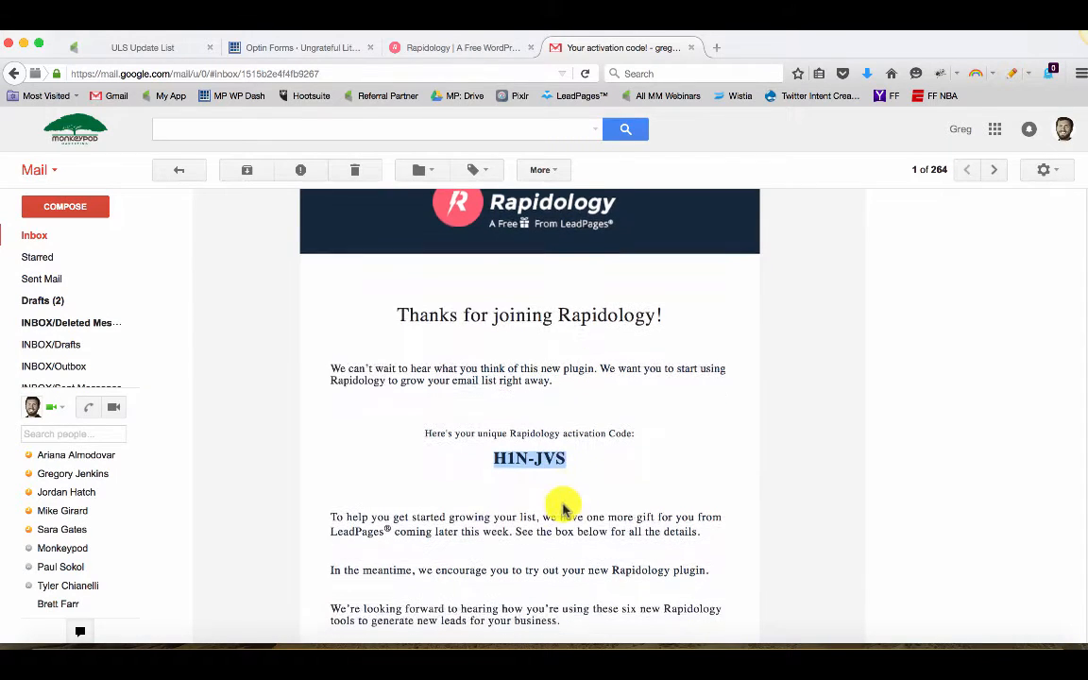
pyautogui.click(691, 47)
pyautogui.click(321, 47)
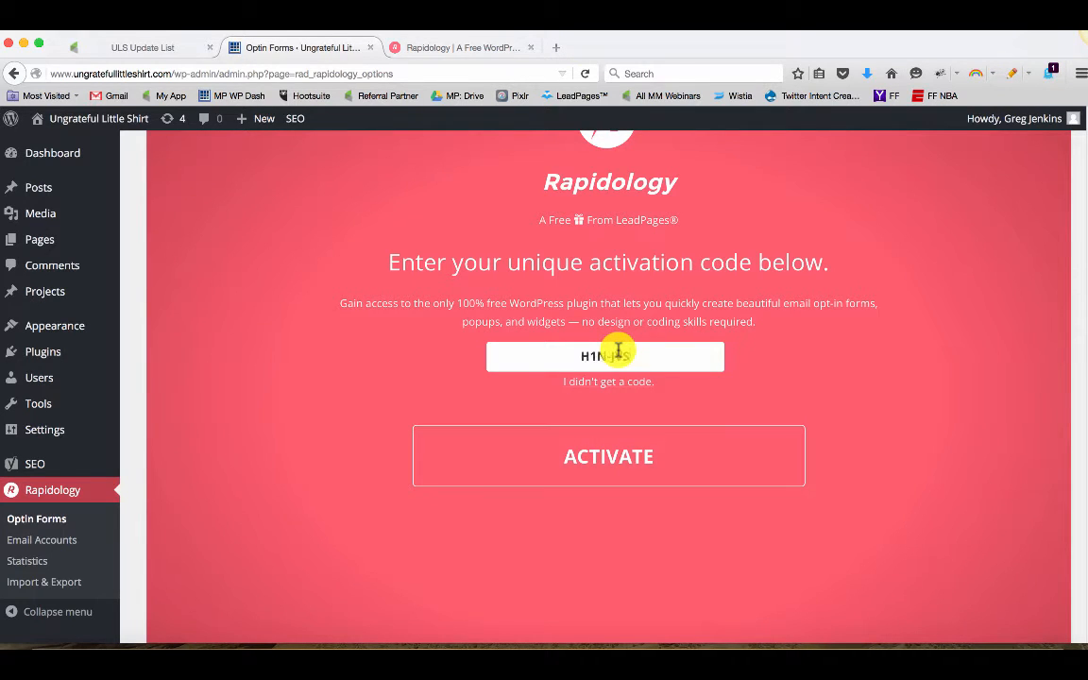
pyautogui.click(623, 464)
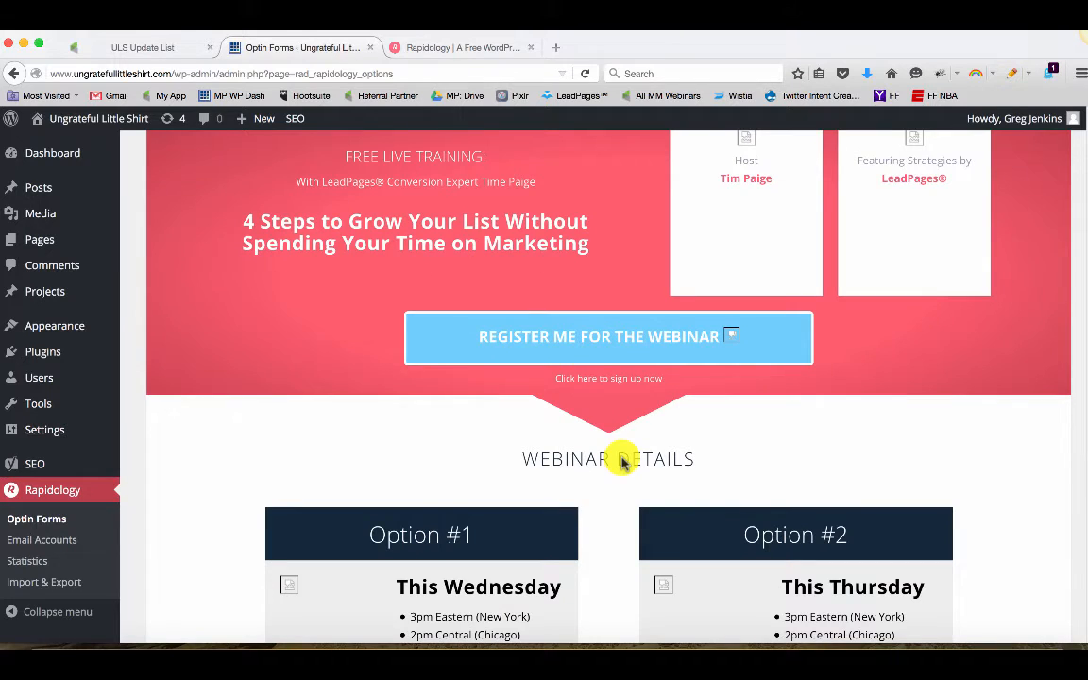
# Scroll through the Rapidology welcome page with its webinar details
pyautogui.scroll(3, 652, 462)
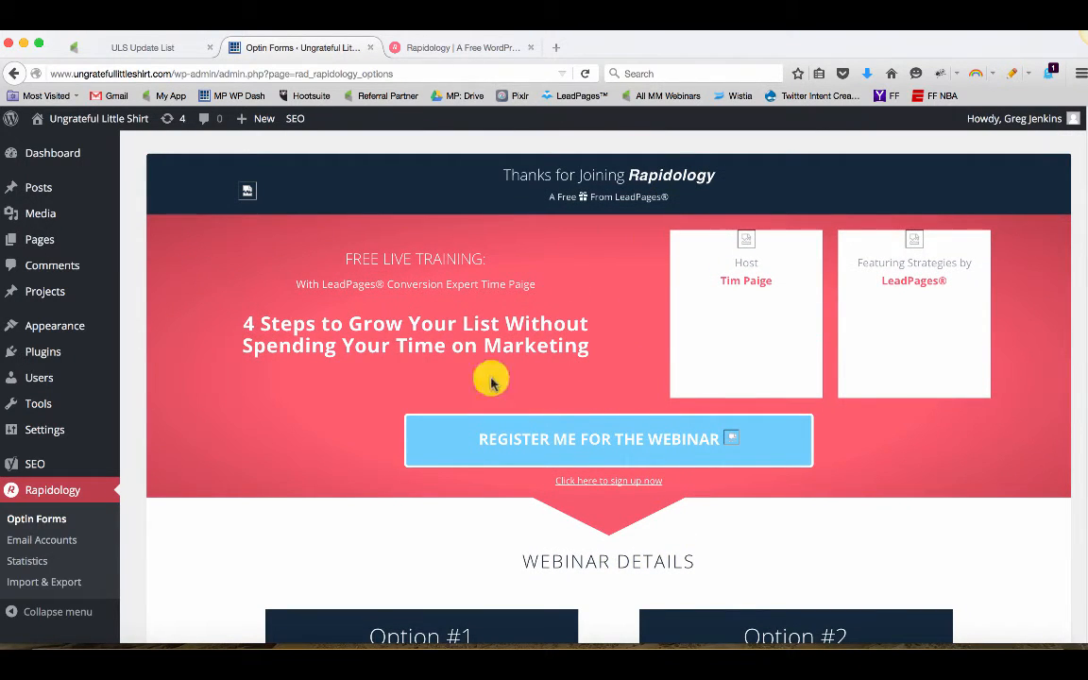
pyautogui.scroll(-10, 712, 491)
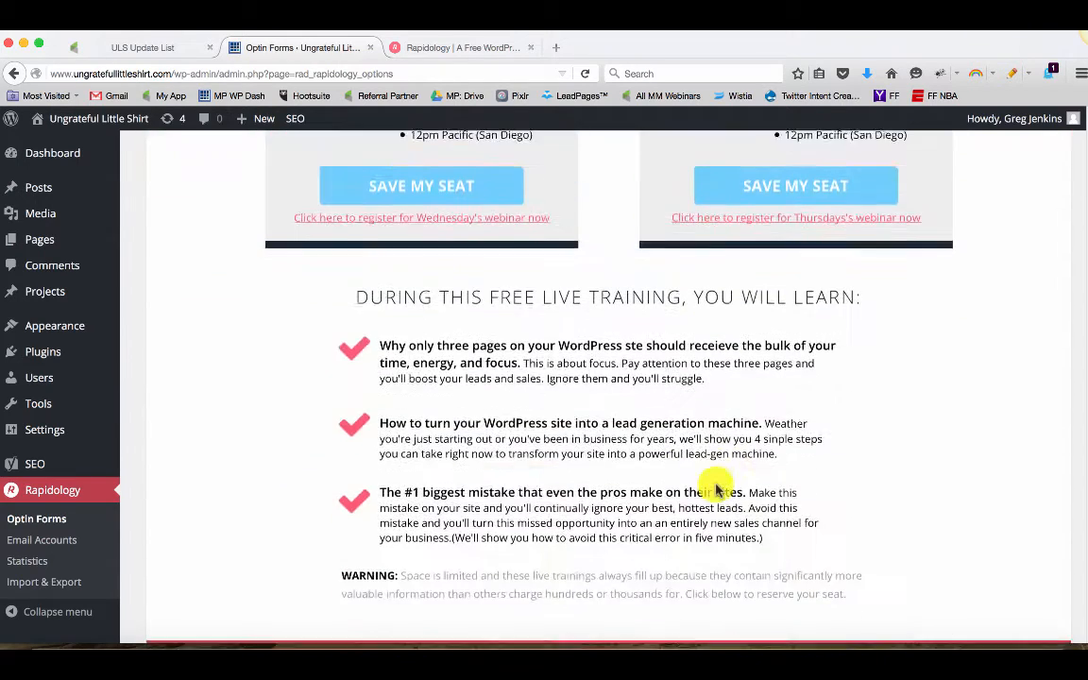
pyautogui.scroll(-6, 715, 491)
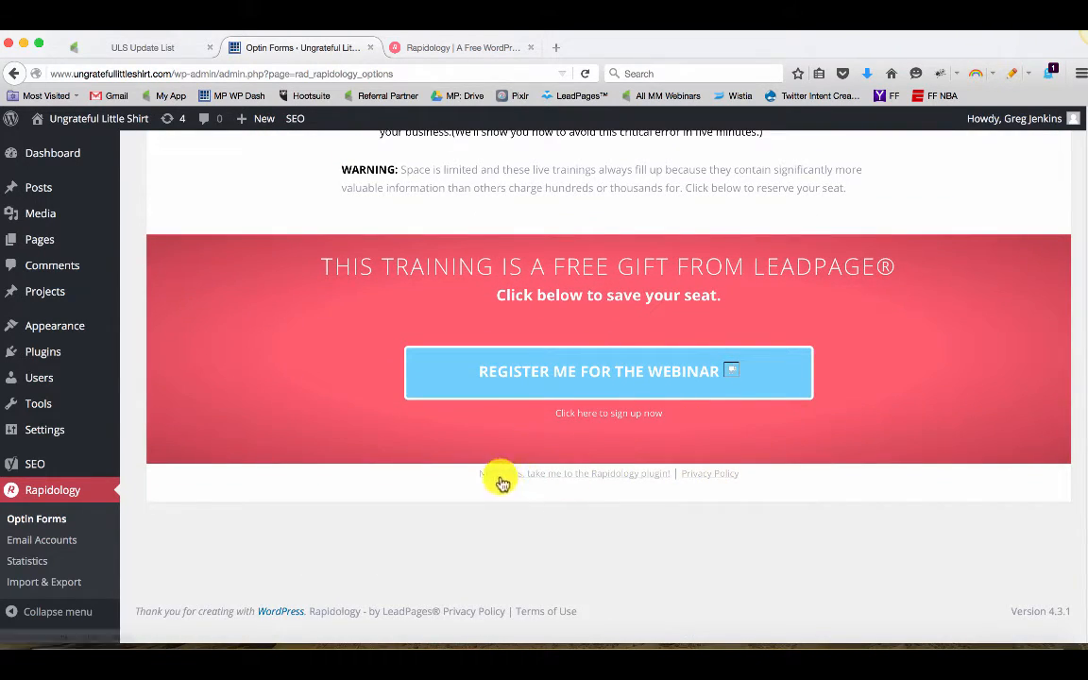
# Skip to the Rapidology plugin and start a new optin of the Pop Up type
pyautogui.click(616, 477)
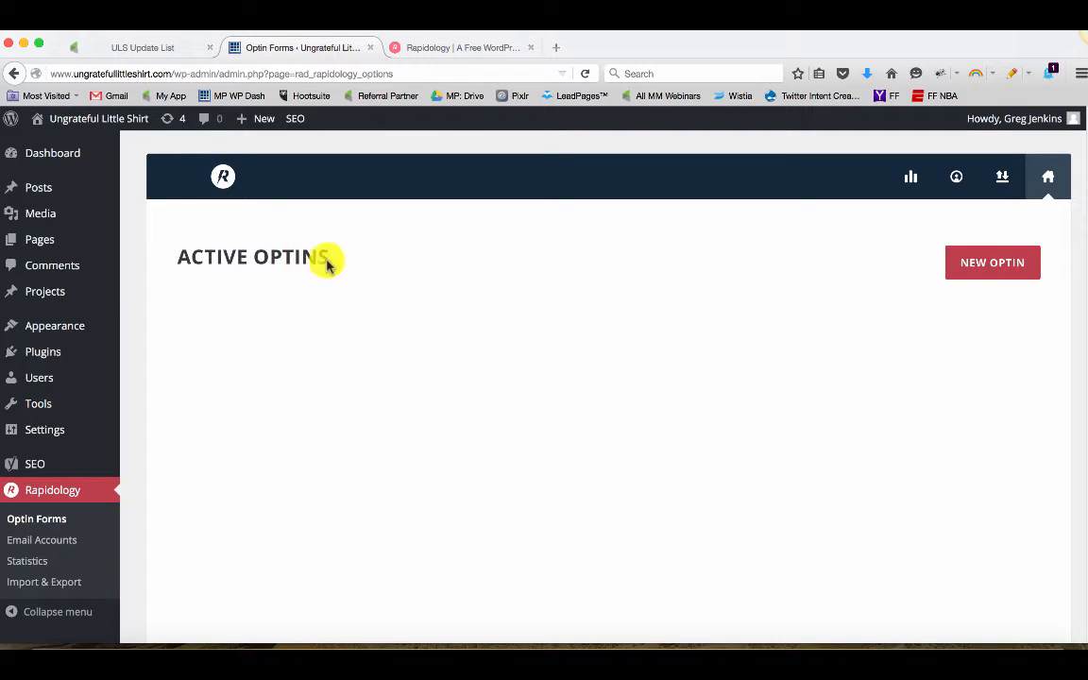
pyautogui.click(974, 276)
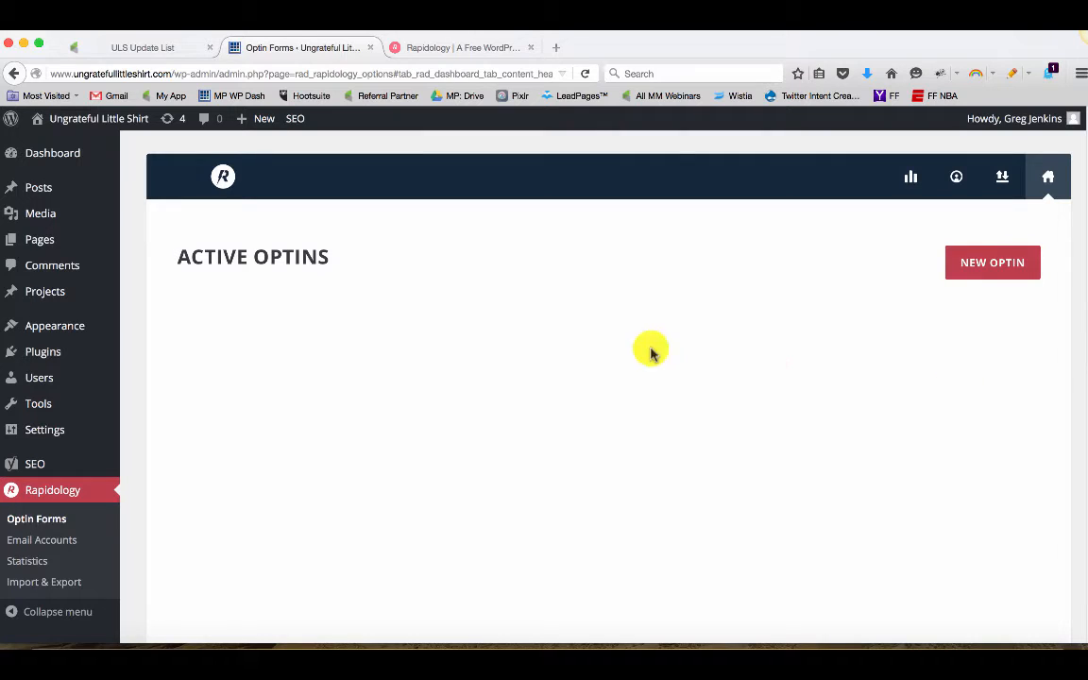
pyautogui.click(955, 268)
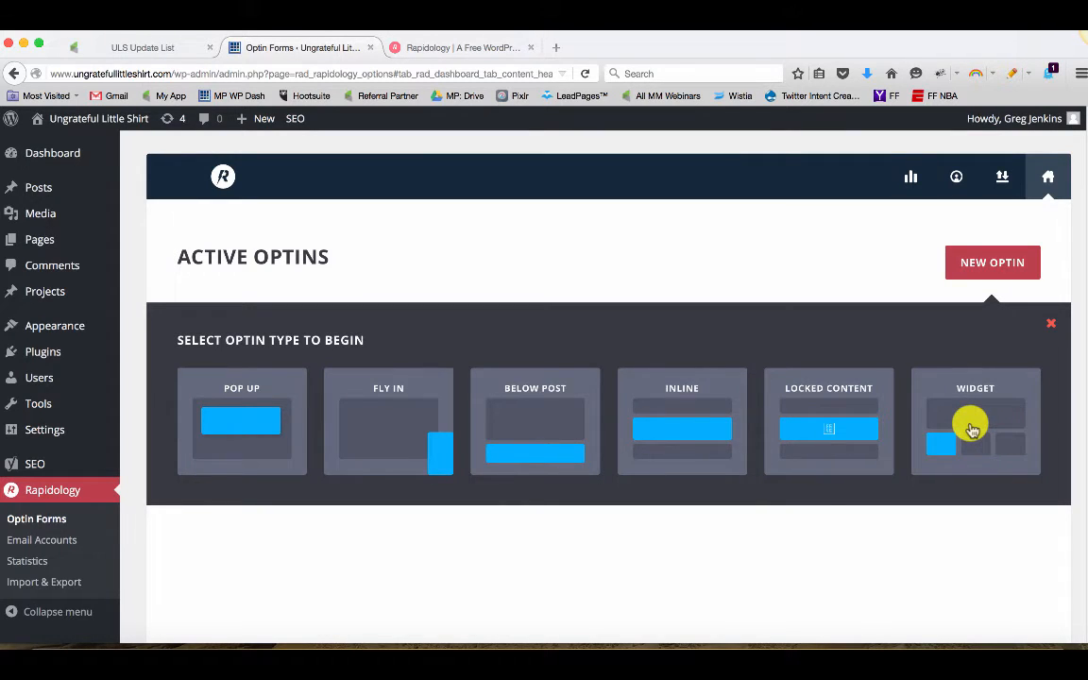
pyautogui.click(272, 421)
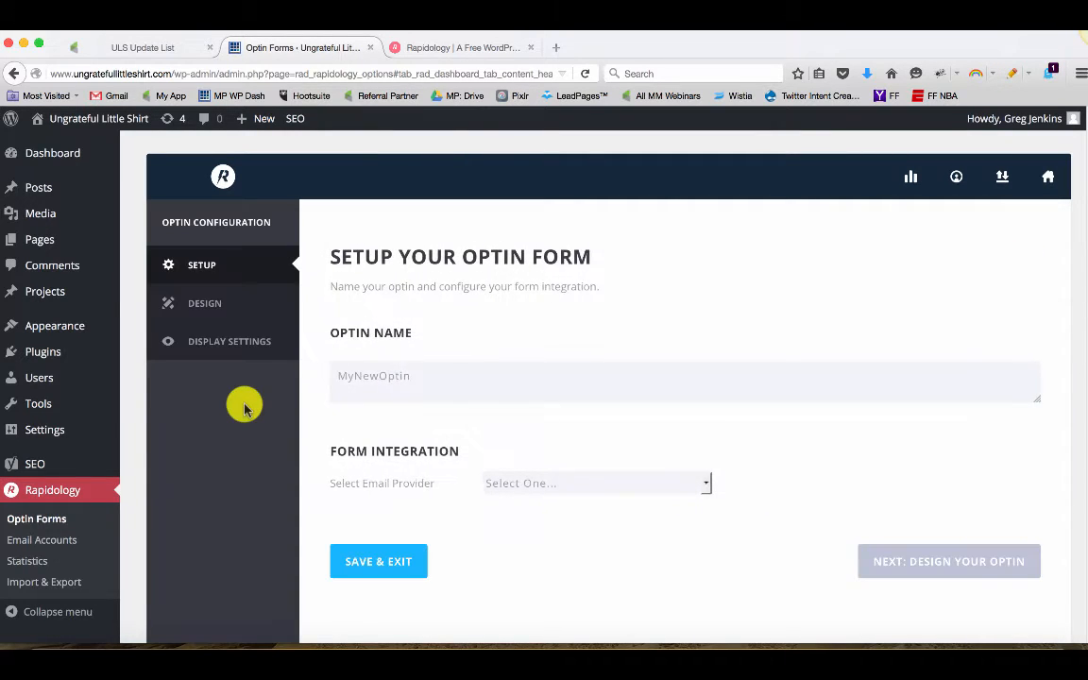
# Name the optin ULS Pop Up and choose Infusionsoft as its email provider
pyautogui.doubleClick(383, 389)
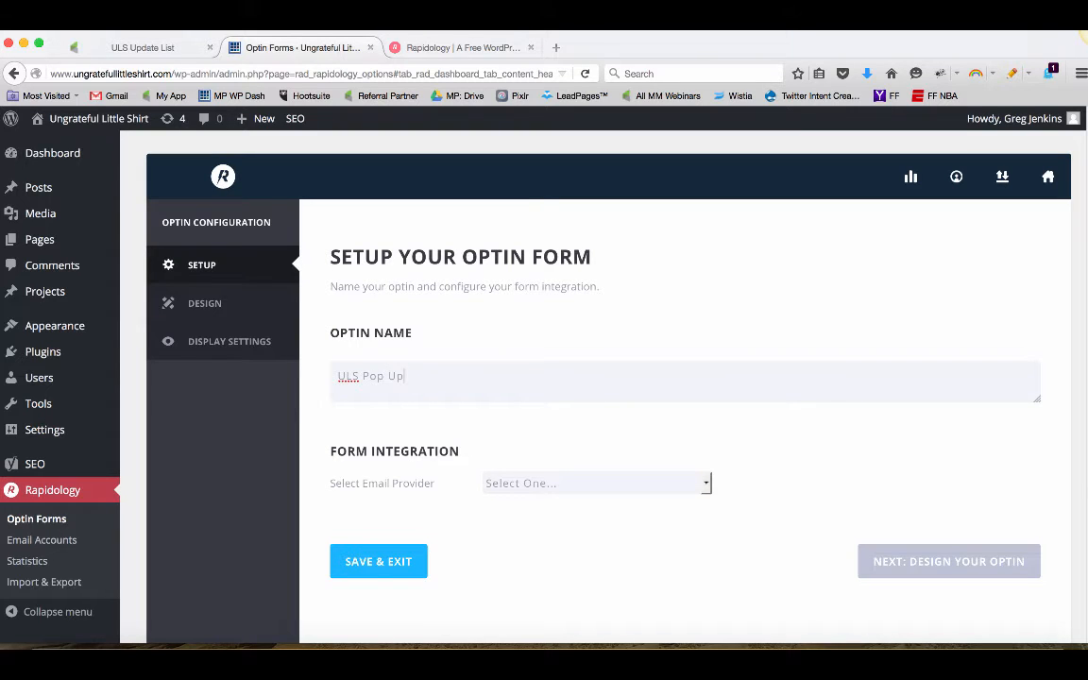
pyautogui.scroll(-2, 371, 469)
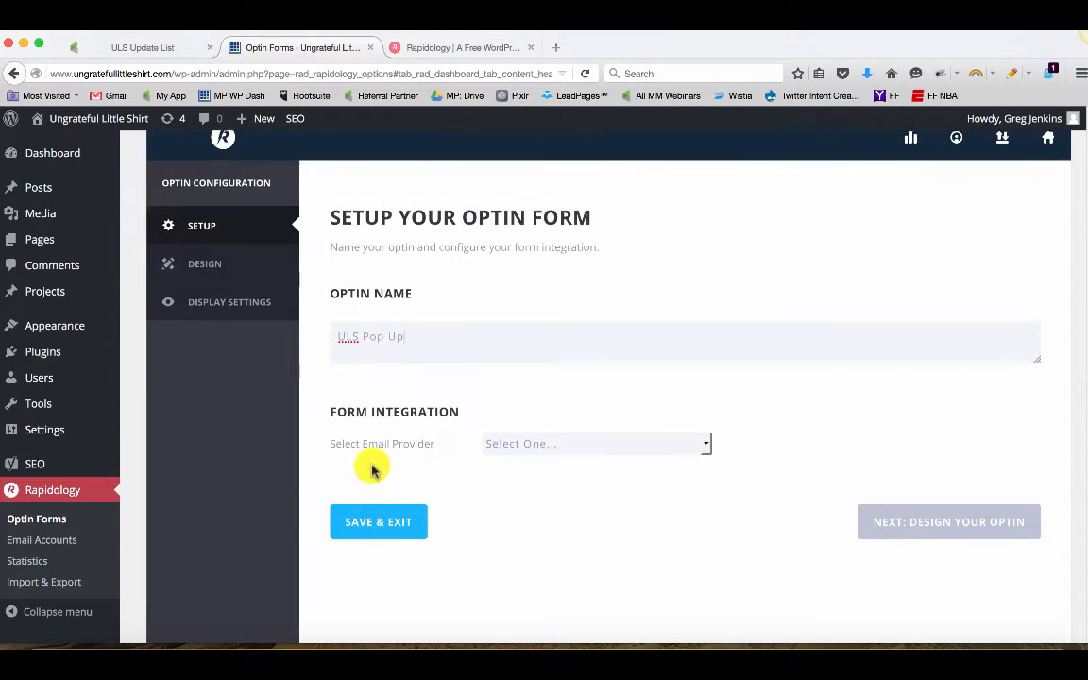
pyautogui.click(522, 449)
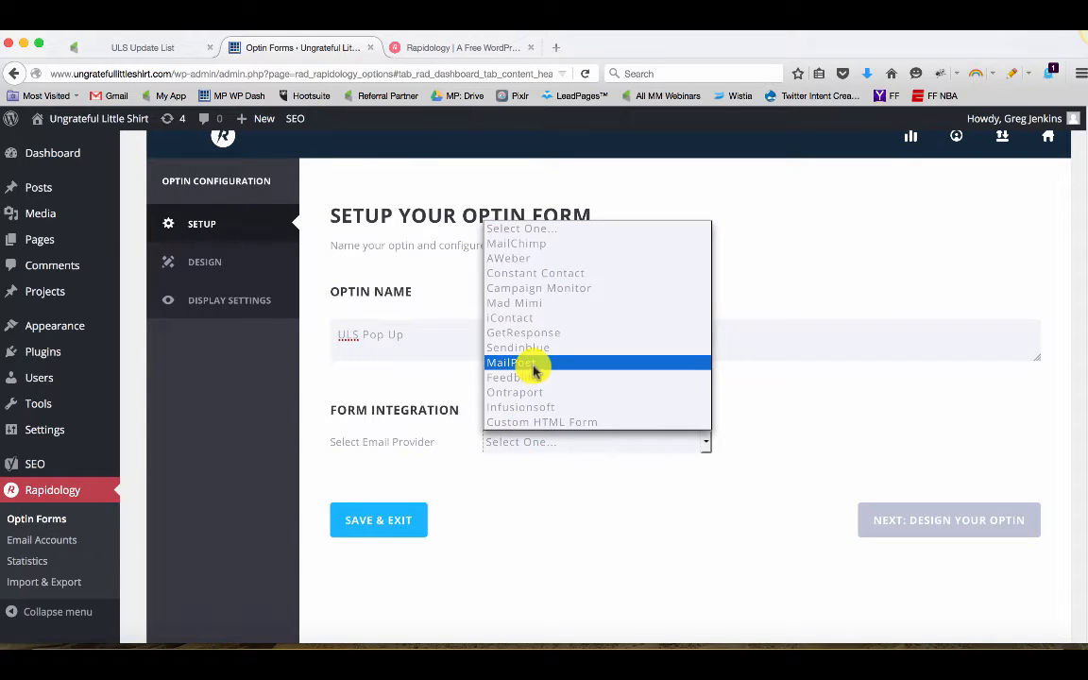
pyautogui.click(538, 407)
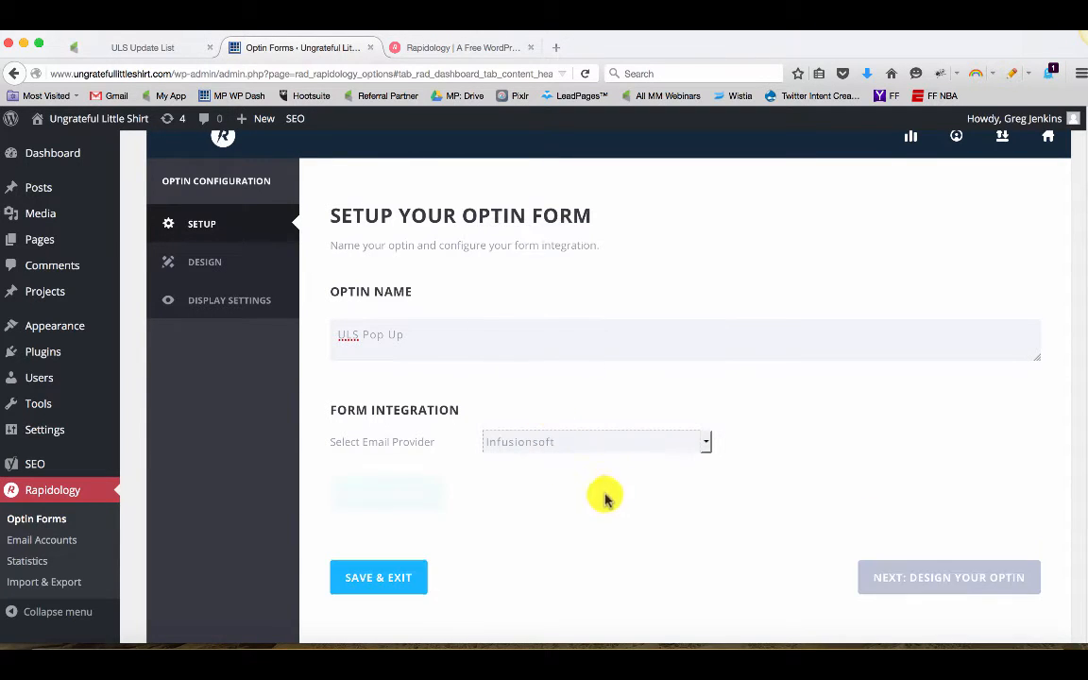
# Open the form for adding an Infusionsoft account and view the hints beside its fields
pyautogui.scroll(-2, 624, 515)
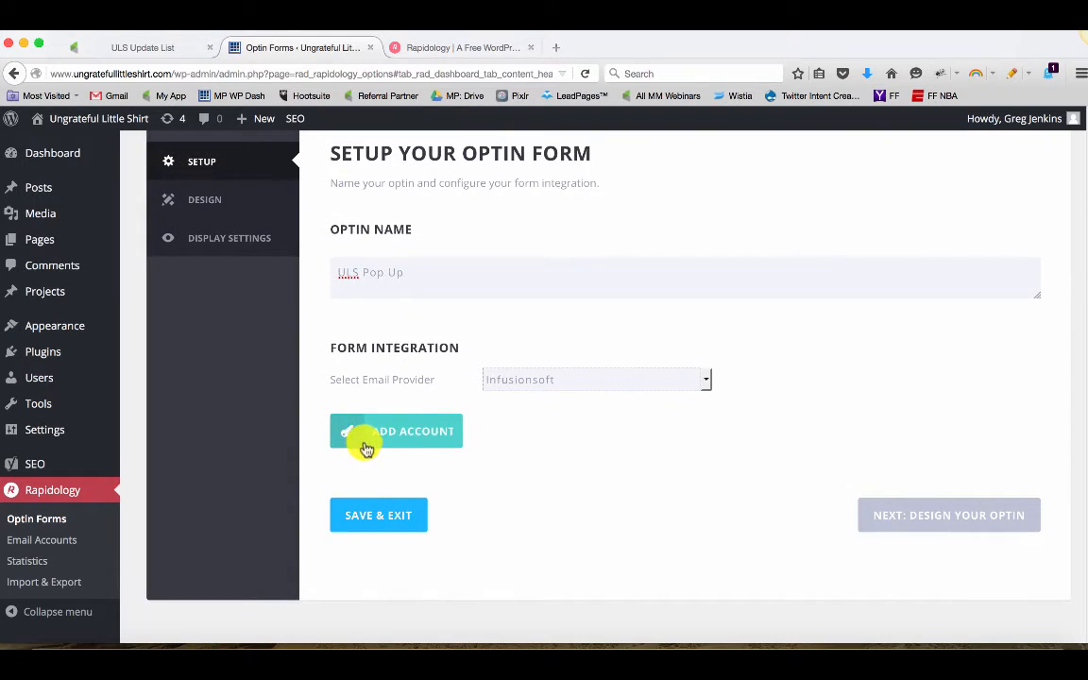
pyautogui.scroll(3, 567, 472)
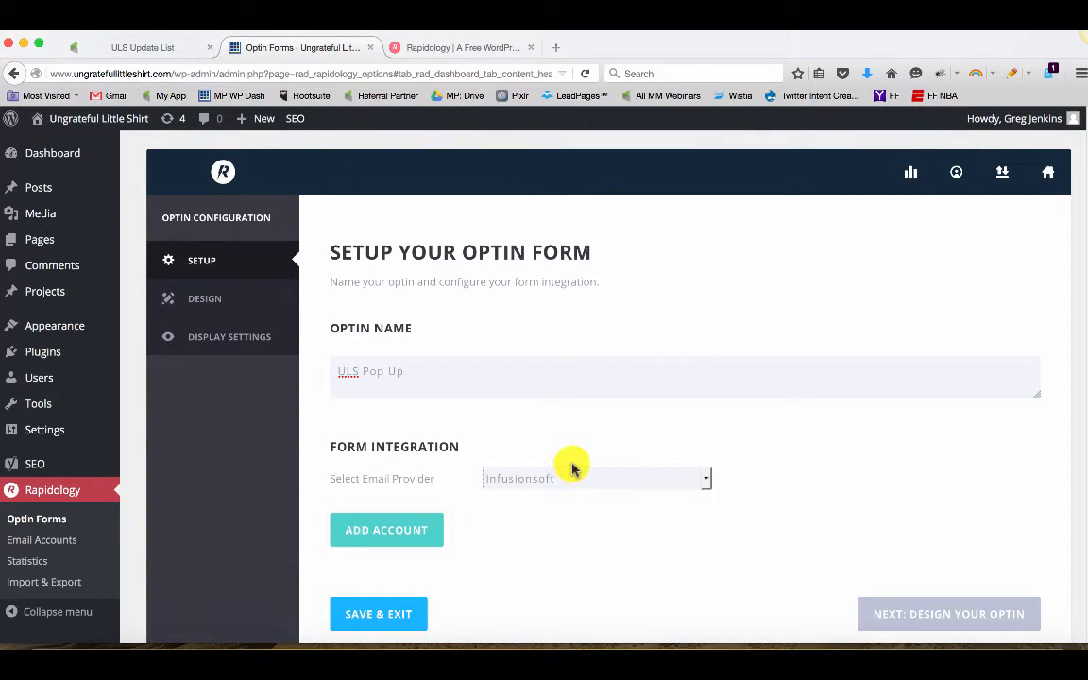
pyautogui.scroll(-1, 572, 470)
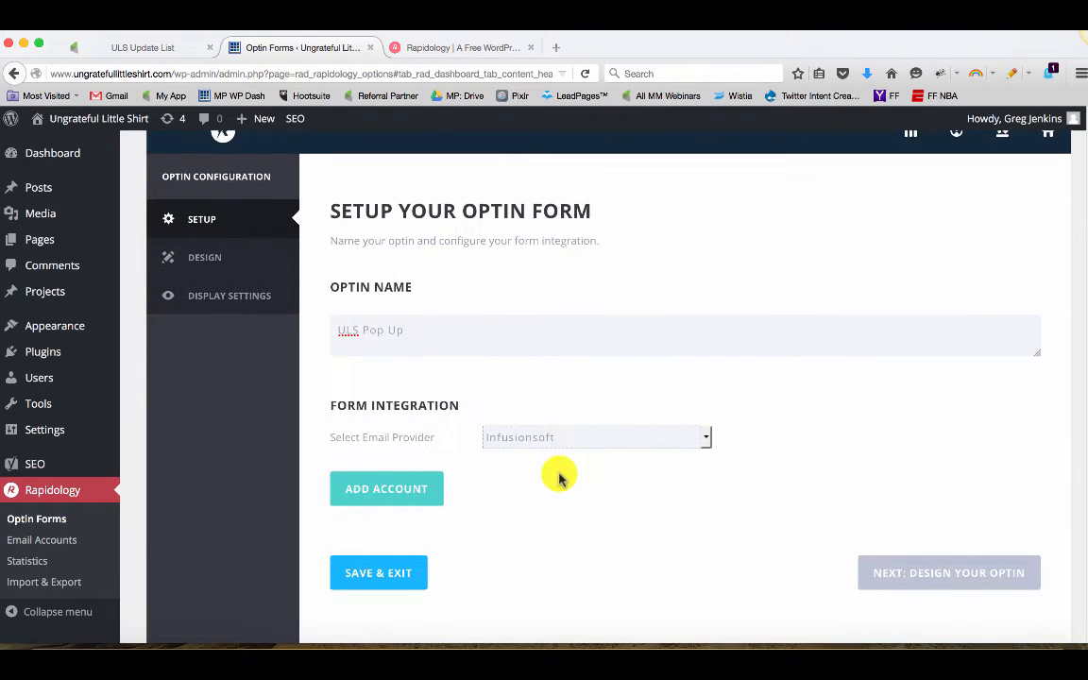
pyautogui.click(410, 486)
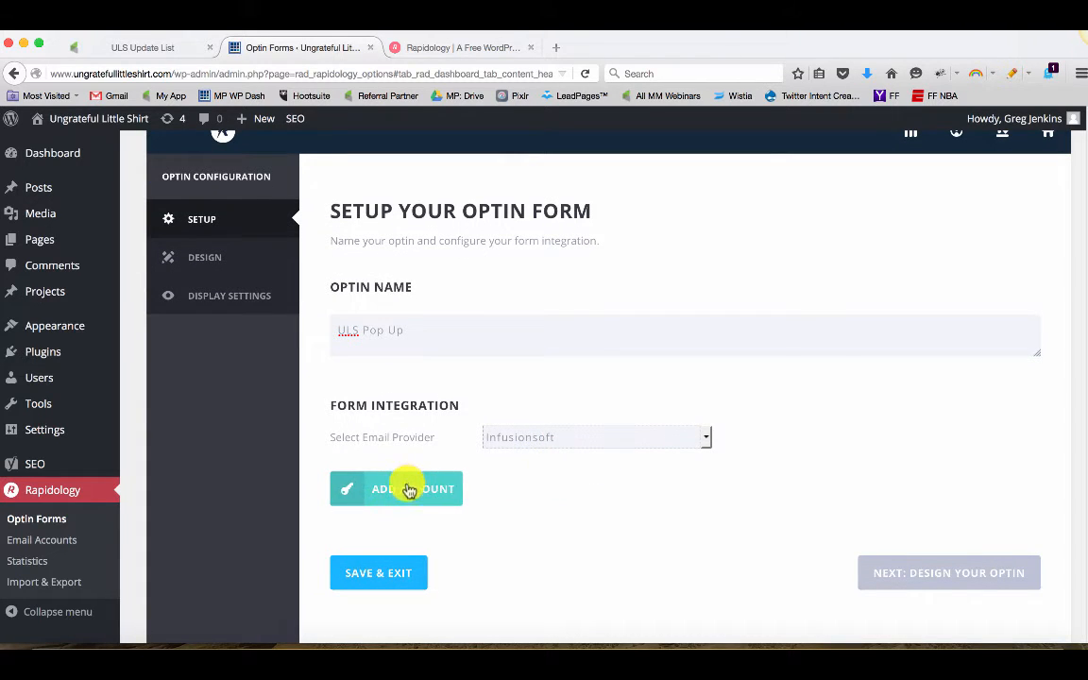
pyautogui.scroll(-1, 598, 528)
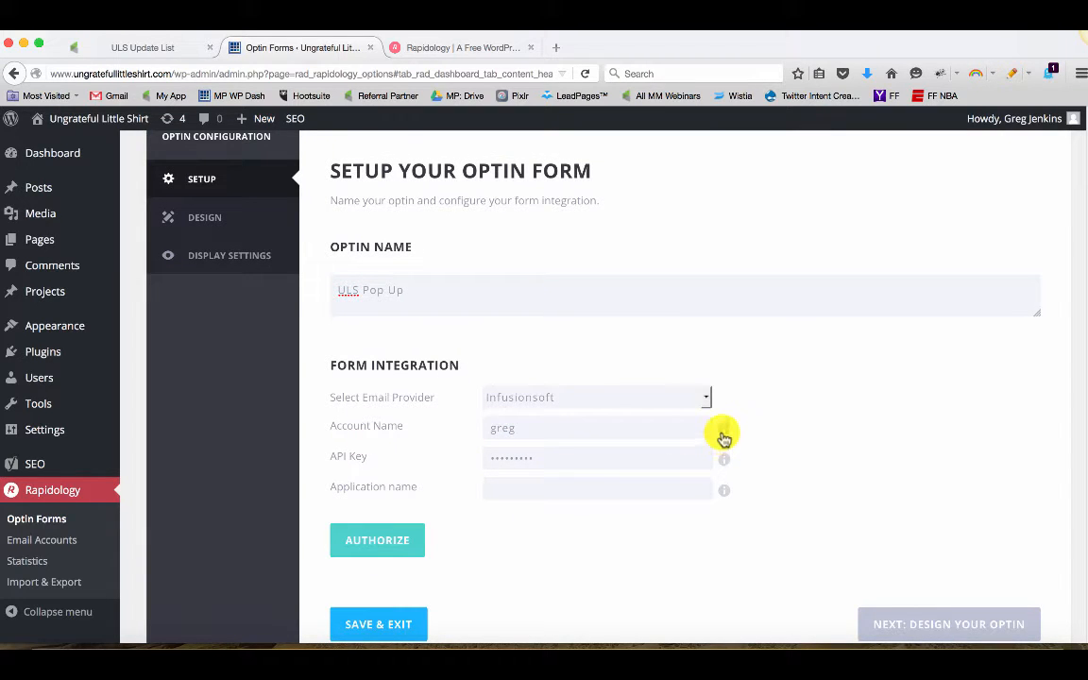
pyautogui.moveTo(724, 433)
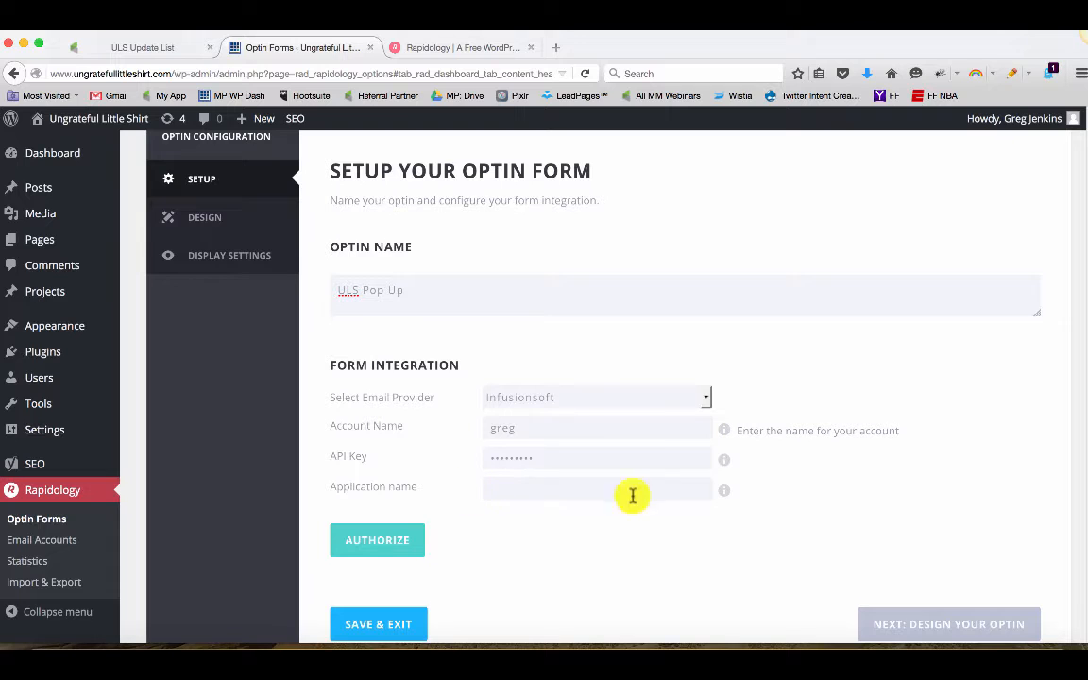
pyautogui.moveTo(725, 491)
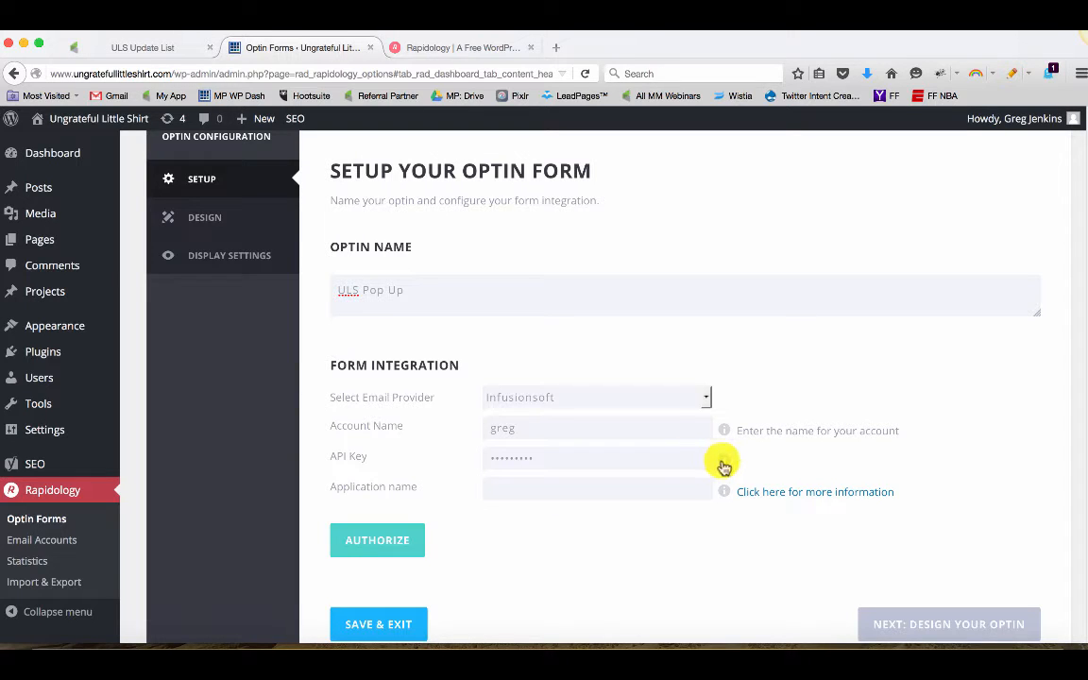
# Copy the Infusionsoft application name from the address bar into the optin's Application name field
pyautogui.click(163, 47)
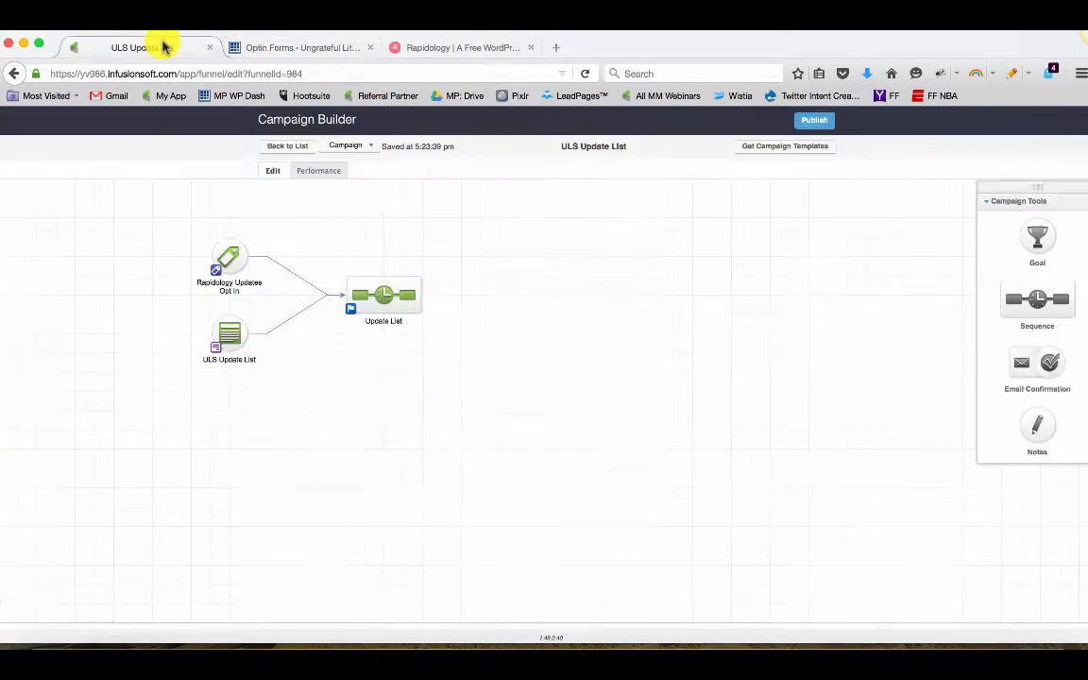
pyautogui.doubleClick(90, 73)
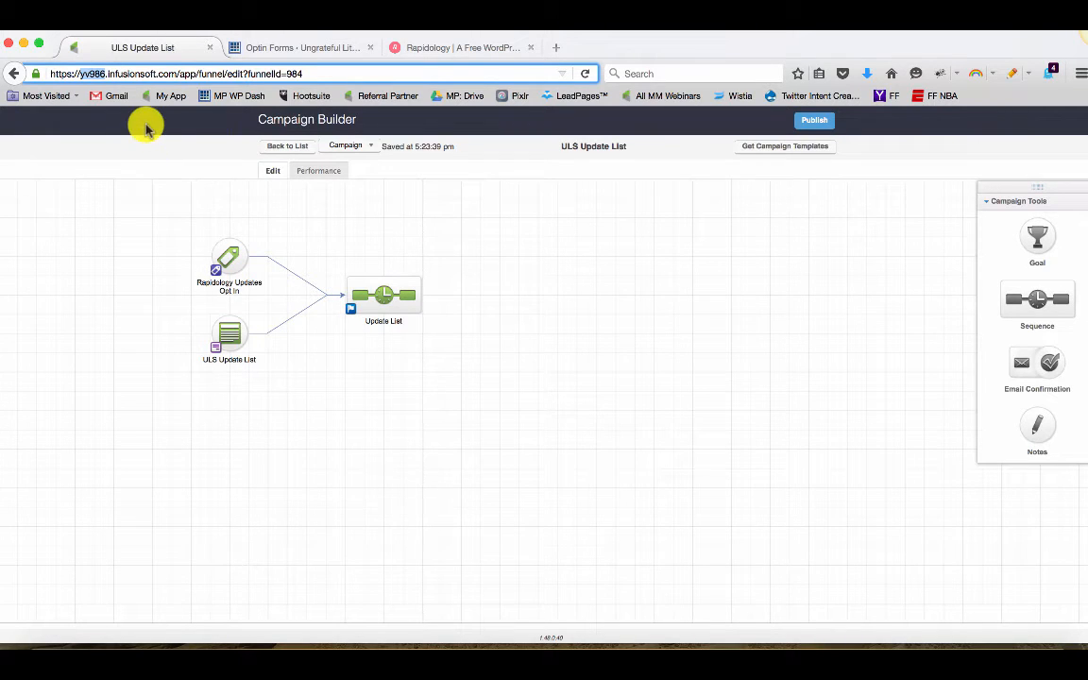
pyautogui.click(300, 50)
pyautogui.click(519, 485)
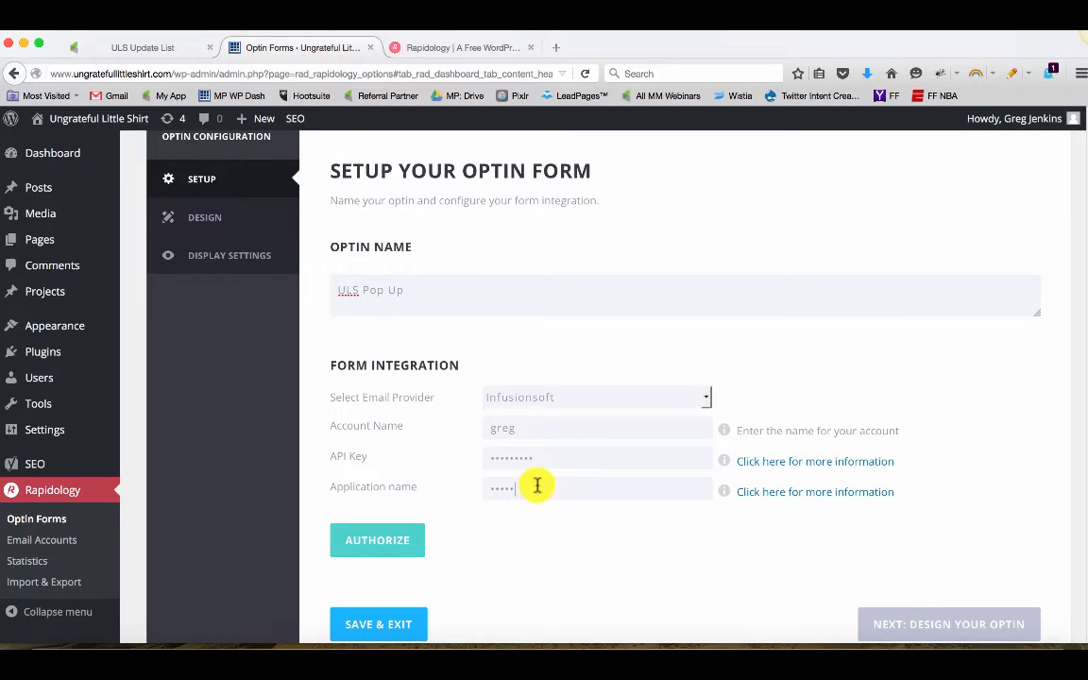
pyautogui.moveTo(537, 483); pyautogui.dragTo(478, 488)
pyautogui.press('BackSpace')
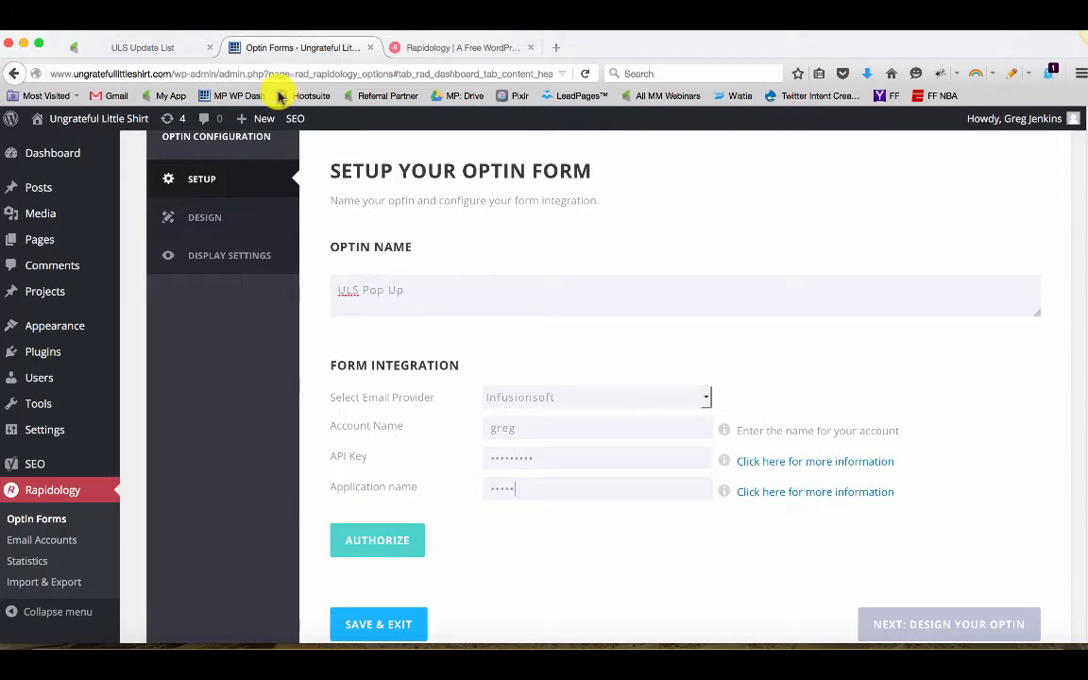
# Go to Infusionsoft's application settings and copy the encrypted API key
pyautogui.click(175, 47)
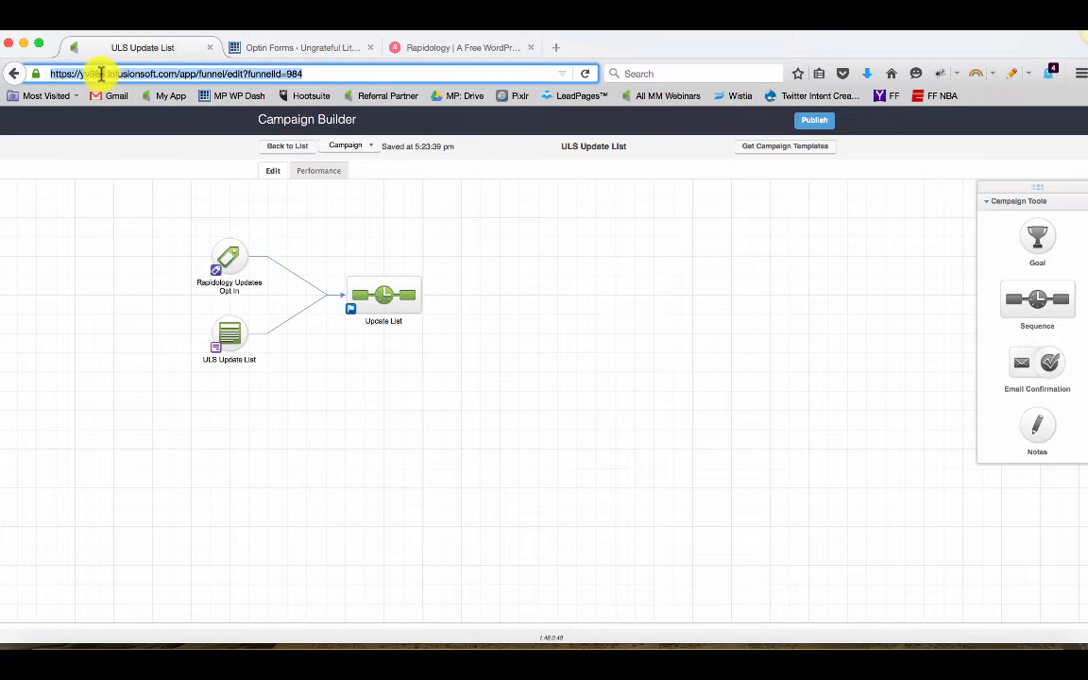
pyautogui.click(283, 148)
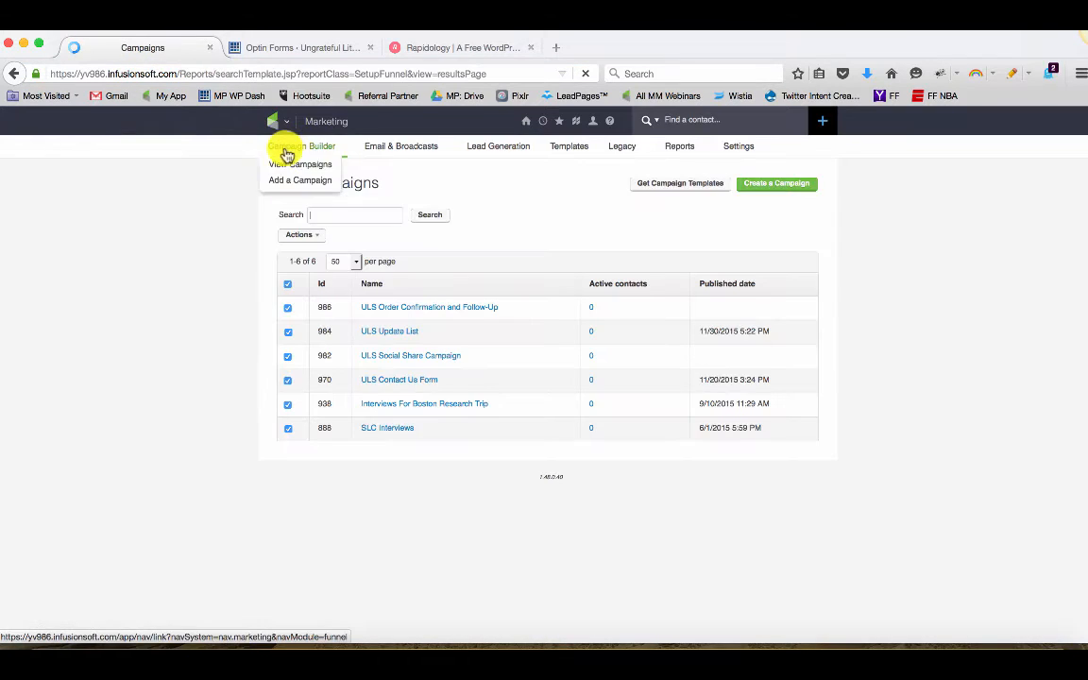
pyautogui.moveTo(283, 118)
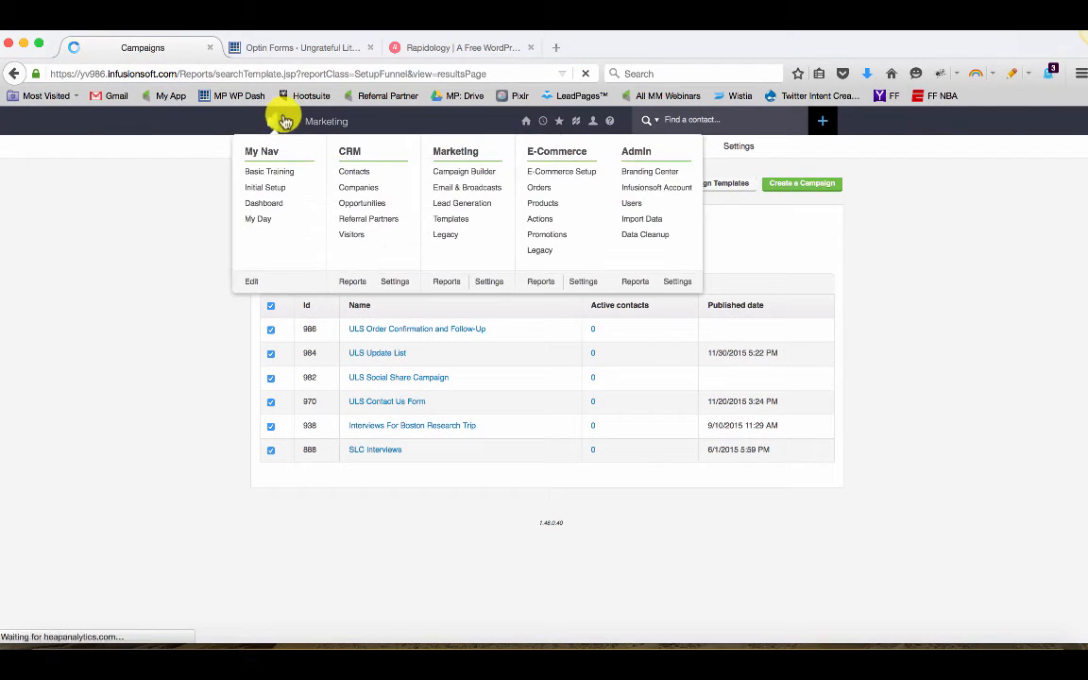
pyautogui.click(672, 284)
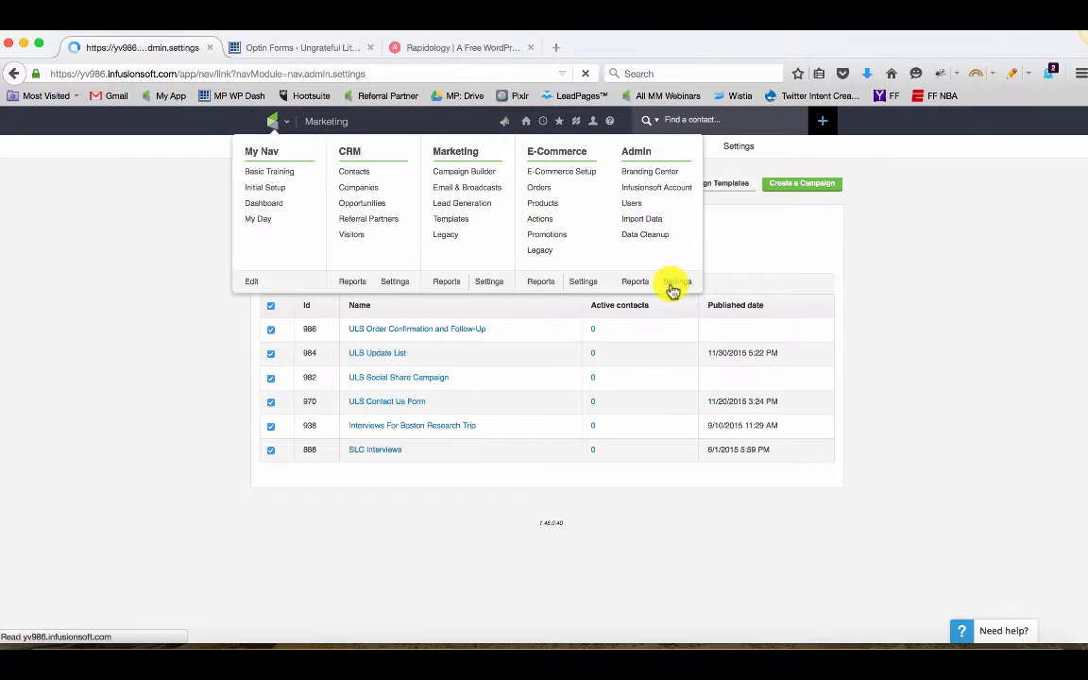
pyautogui.click(317, 263)
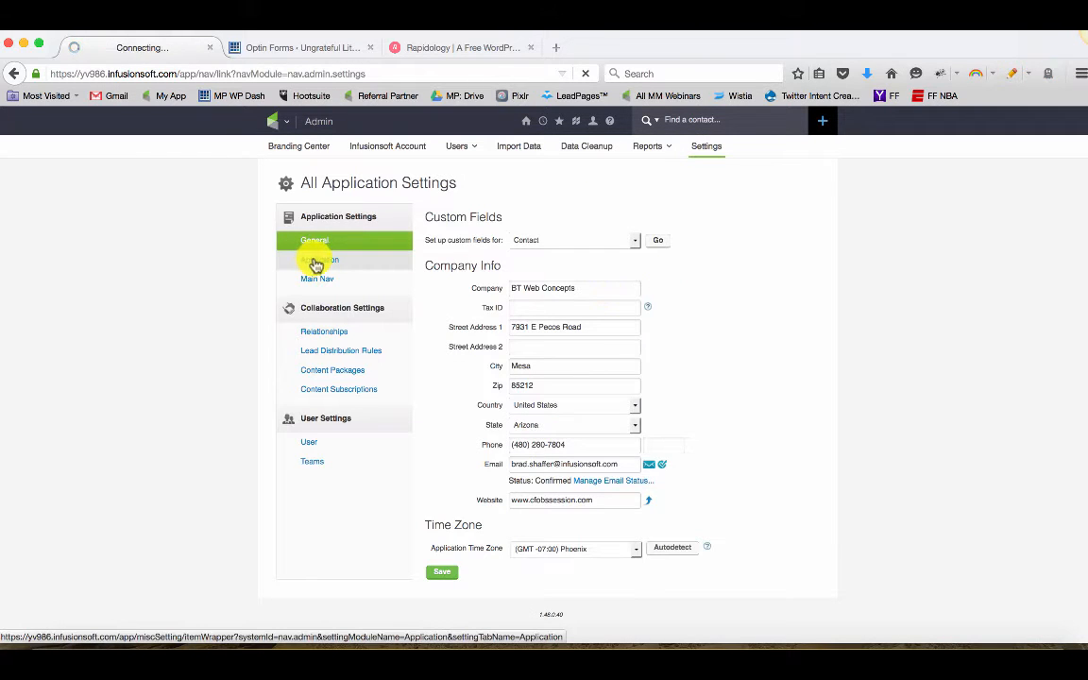
pyautogui.scroll(-5, 756, 370)
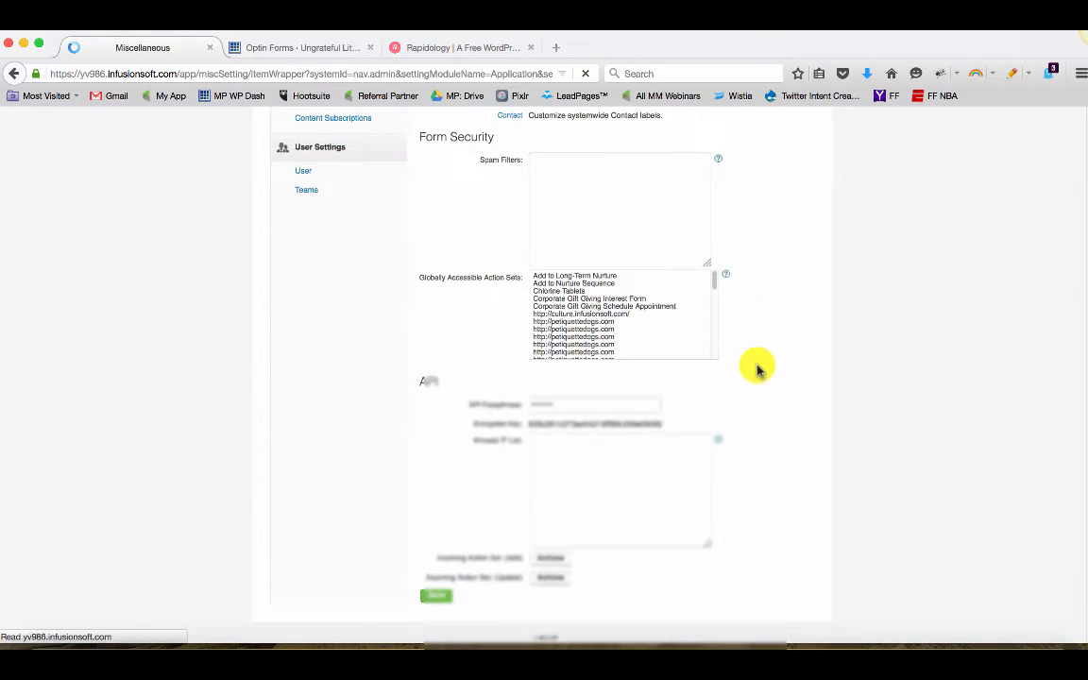
pyautogui.doubleClick(629, 423)
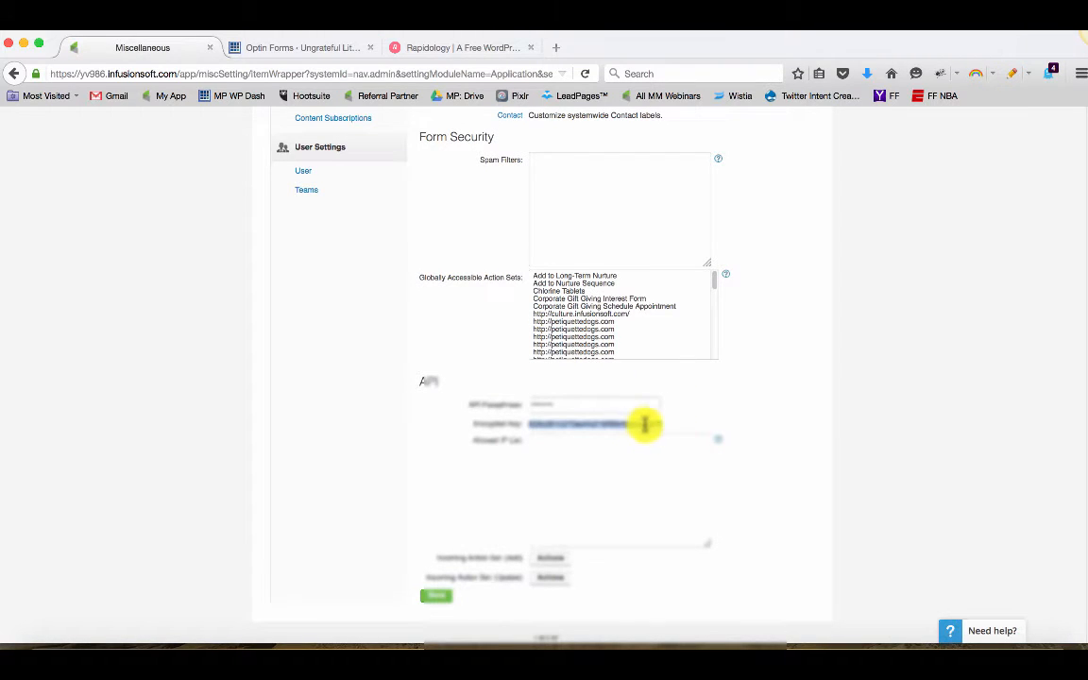
# Paste the copied key into the optin's API Key field
pyautogui.click(323, 47)
pyautogui.click(581, 480)
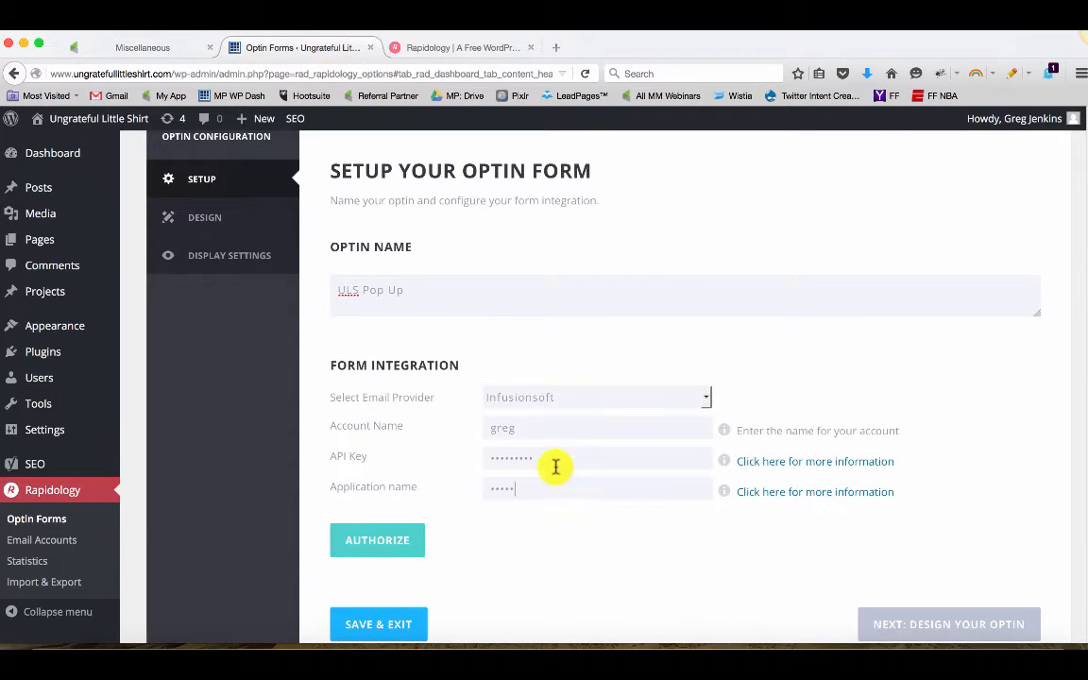
pyautogui.moveTo(555, 462); pyautogui.dragTo(467, 463)
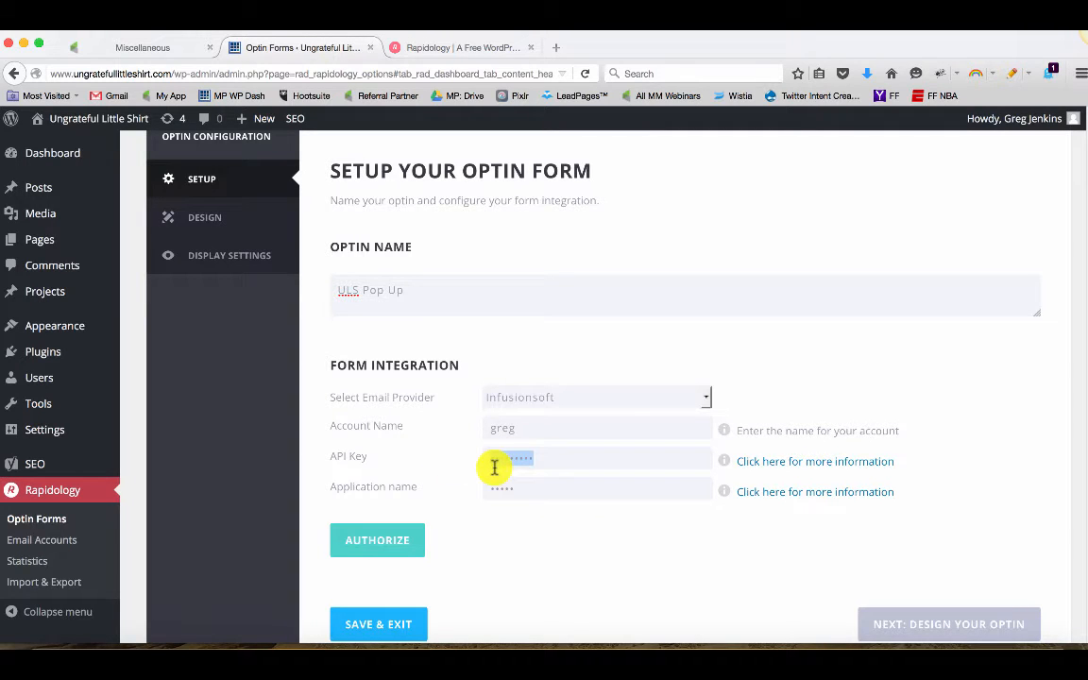
pyautogui.press('super+v')
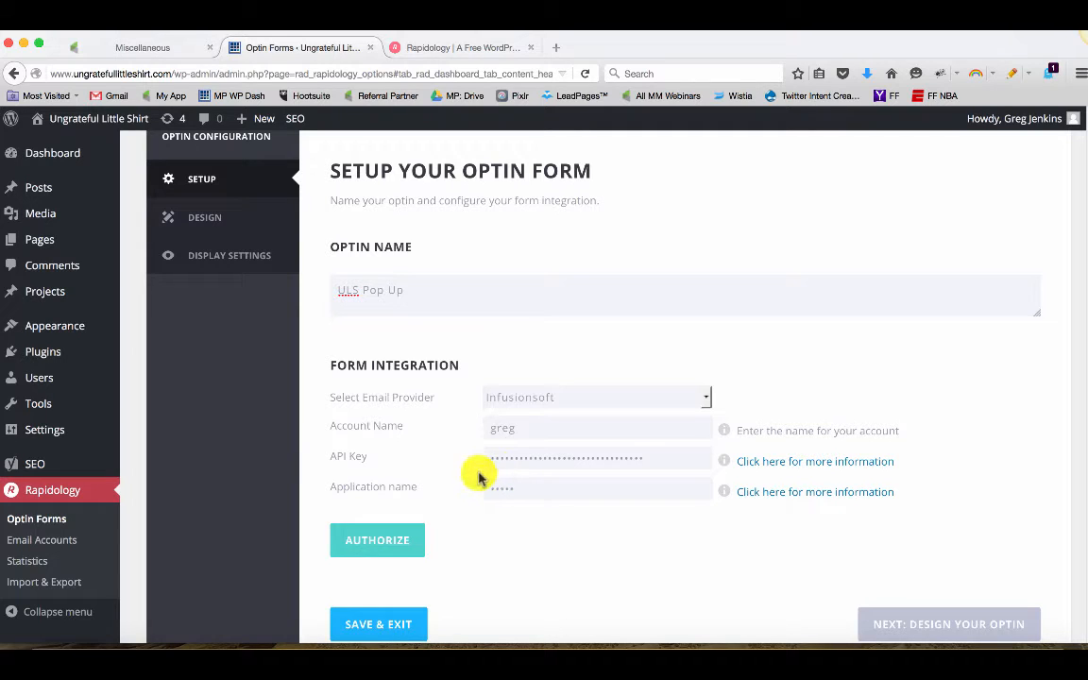
# Set the account name to ULS, authorize the Infusionsoft account and close the browser's save-login prompt
pyautogui.moveTo(515, 431); pyautogui.dragTo(455, 435)
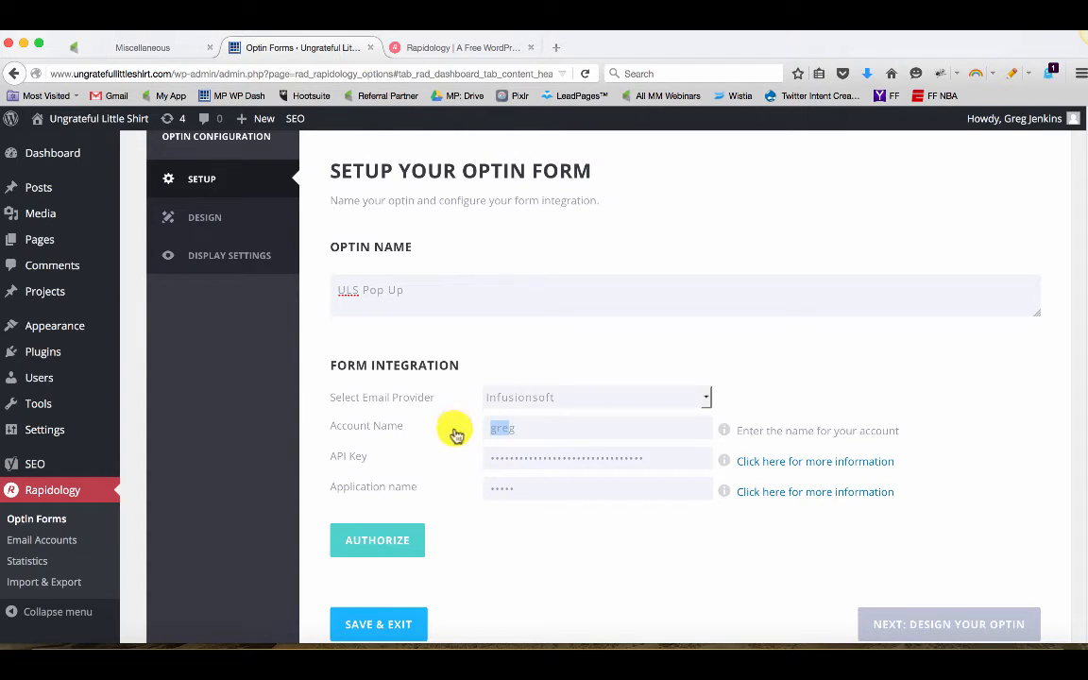
pyautogui.write('g')
pyautogui.press('Down')
pyautogui.press('Escape')
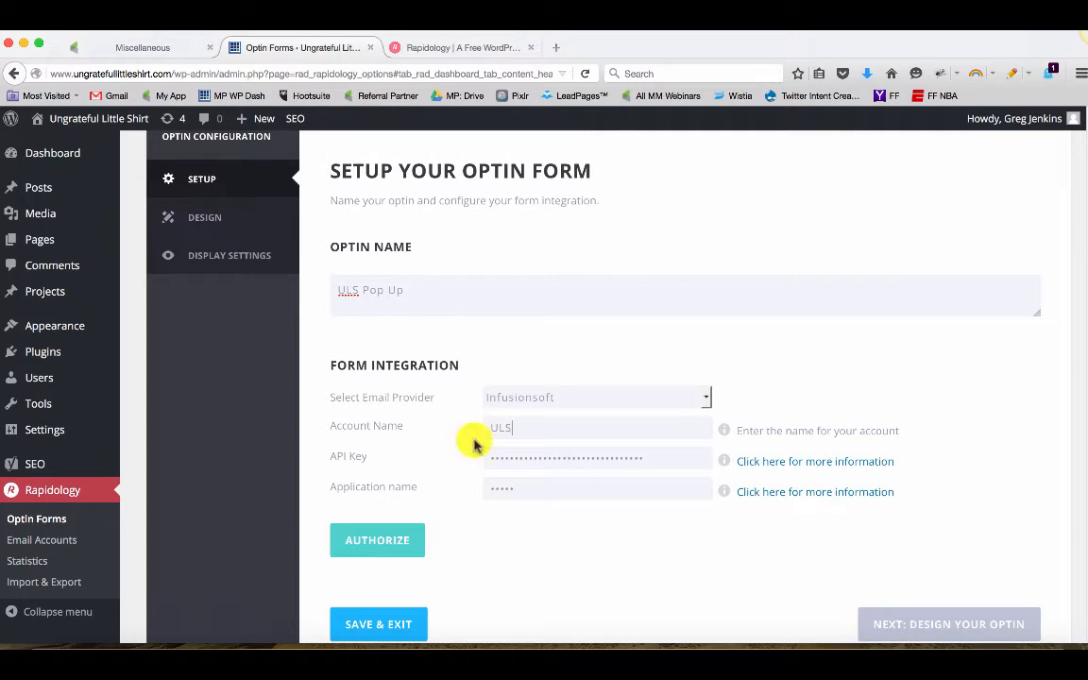
pyautogui.scroll(-1, 534, 529)
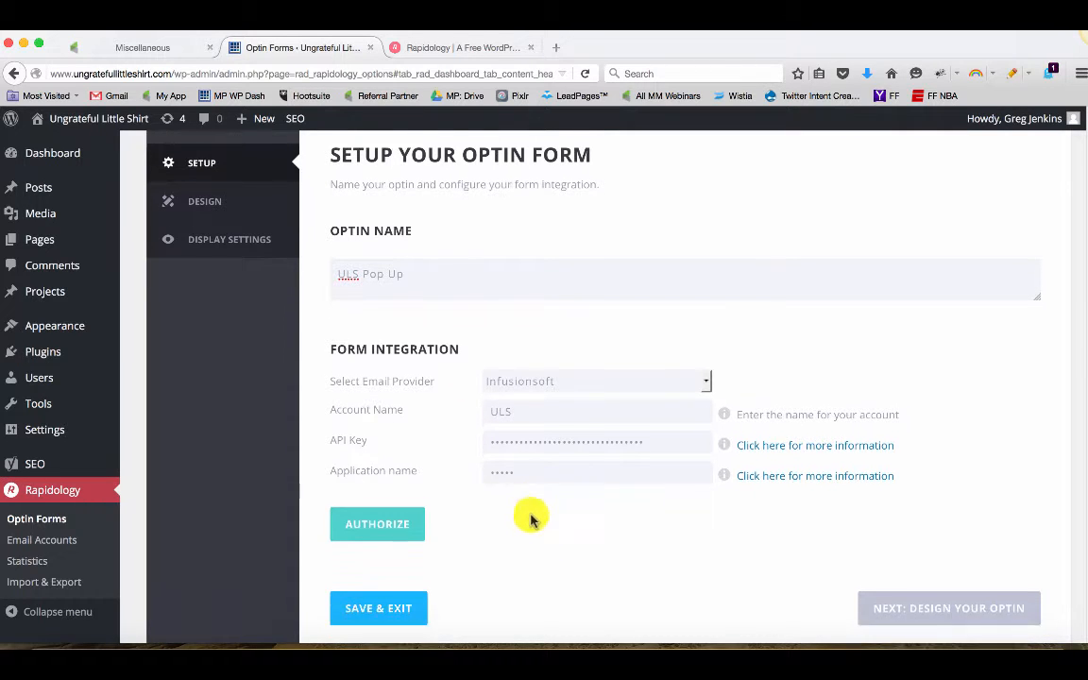
pyautogui.click(400, 498)
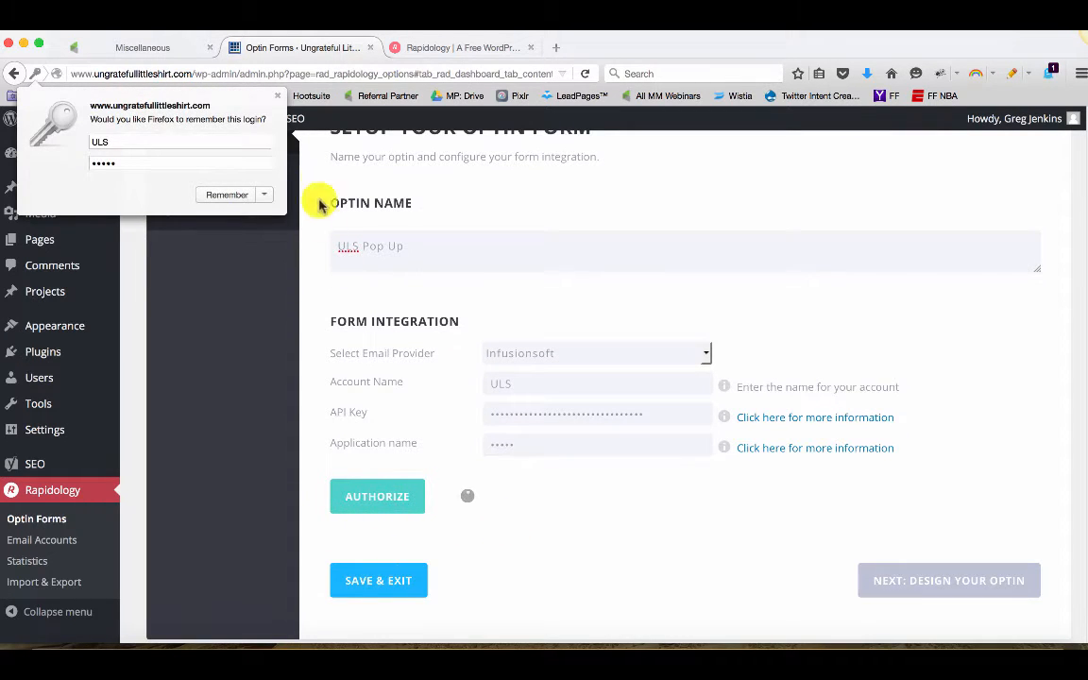
pyautogui.click(279, 97)
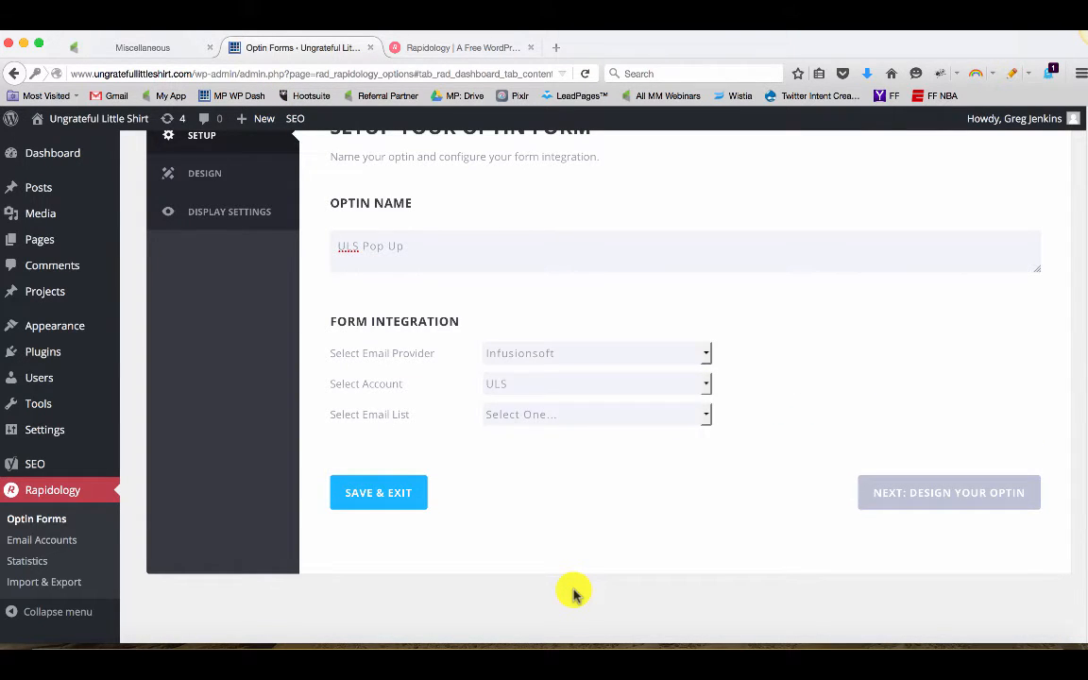
# Open the email list dropdown to review the available Infusionsoft lists
pyautogui.click(538, 421)
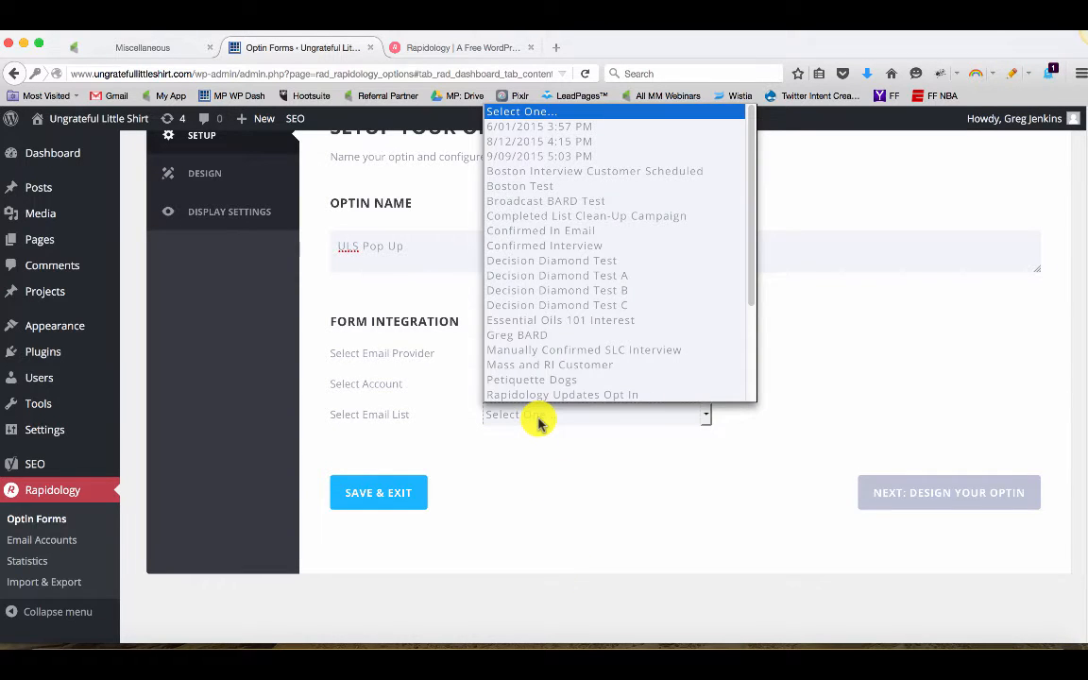
pyautogui.click(539, 420)
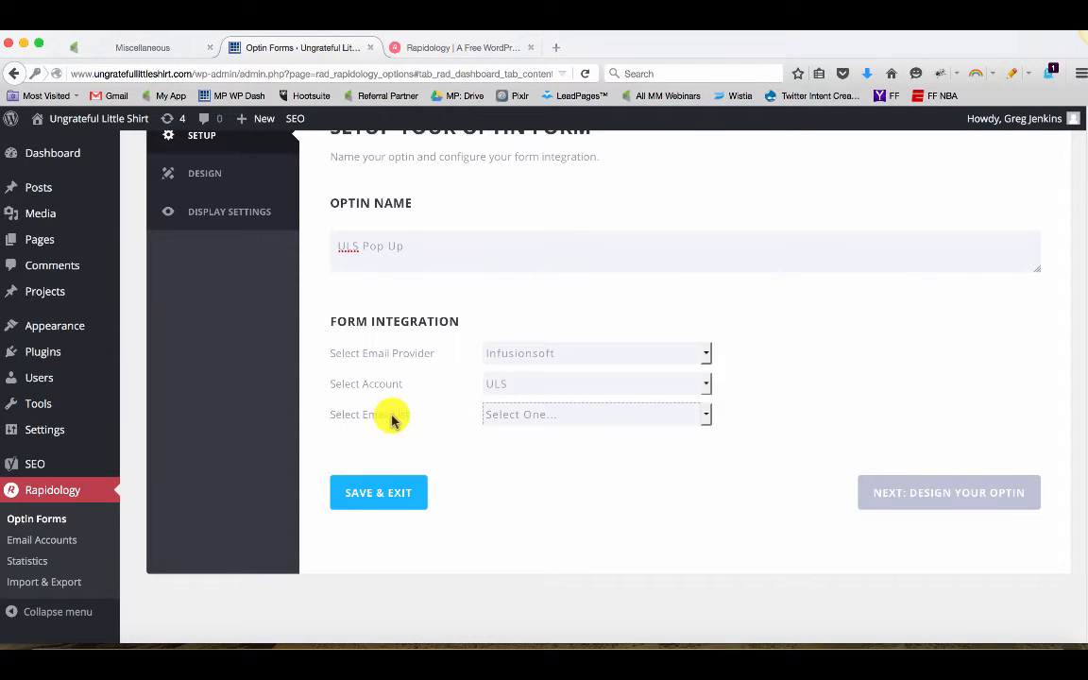
pyautogui.scroll(1, 394, 420)
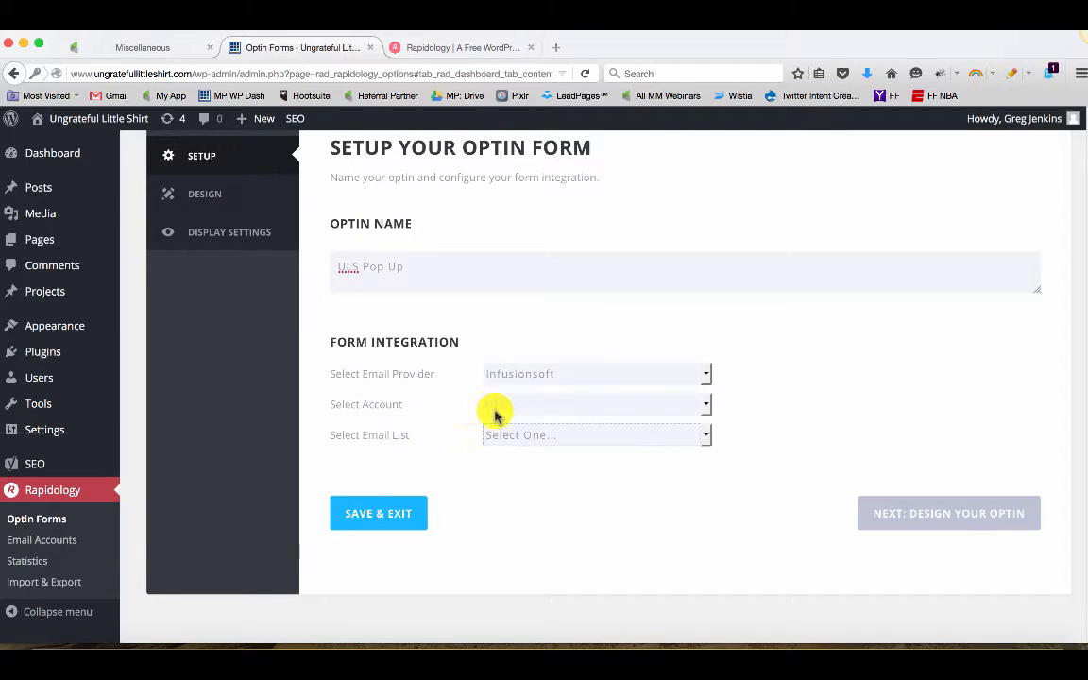
# Switch to the Infusionsoft tab and open the Campaign Builder
pyautogui.click(170, 46)
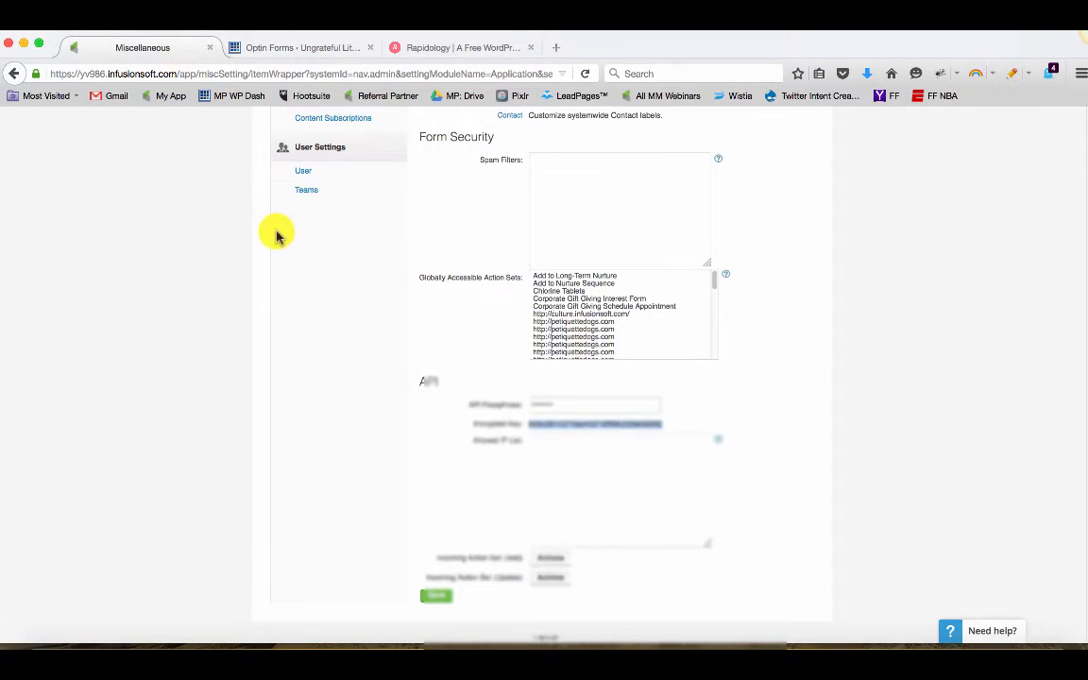
pyautogui.scroll(5, 277, 236)
pyautogui.click(282, 121)
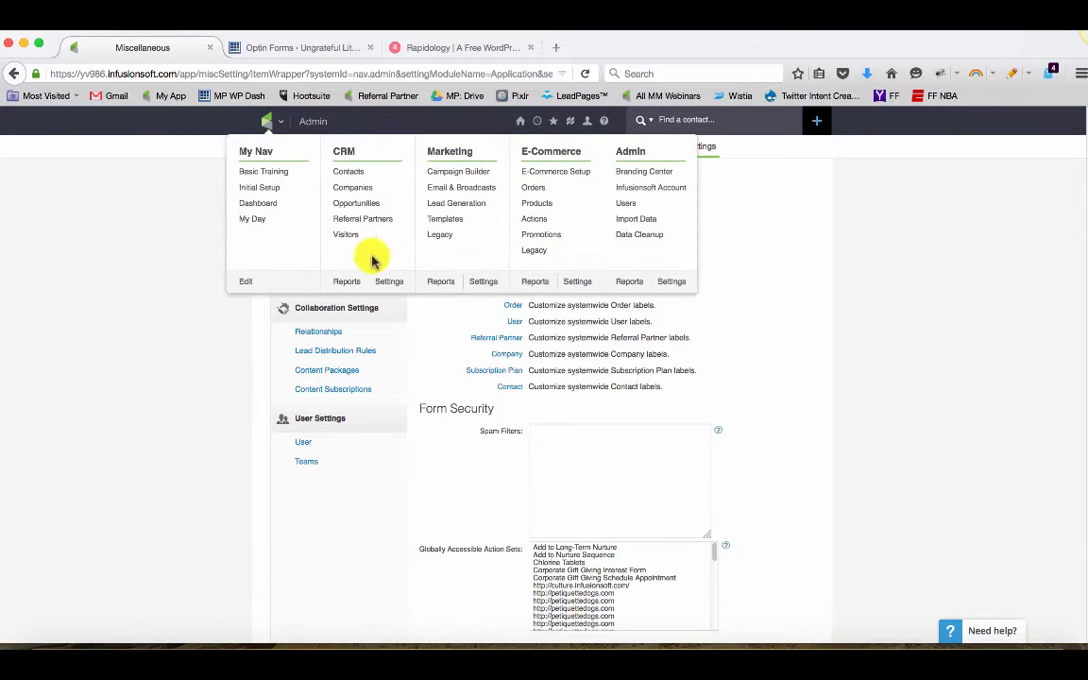
pyautogui.click(448, 173)
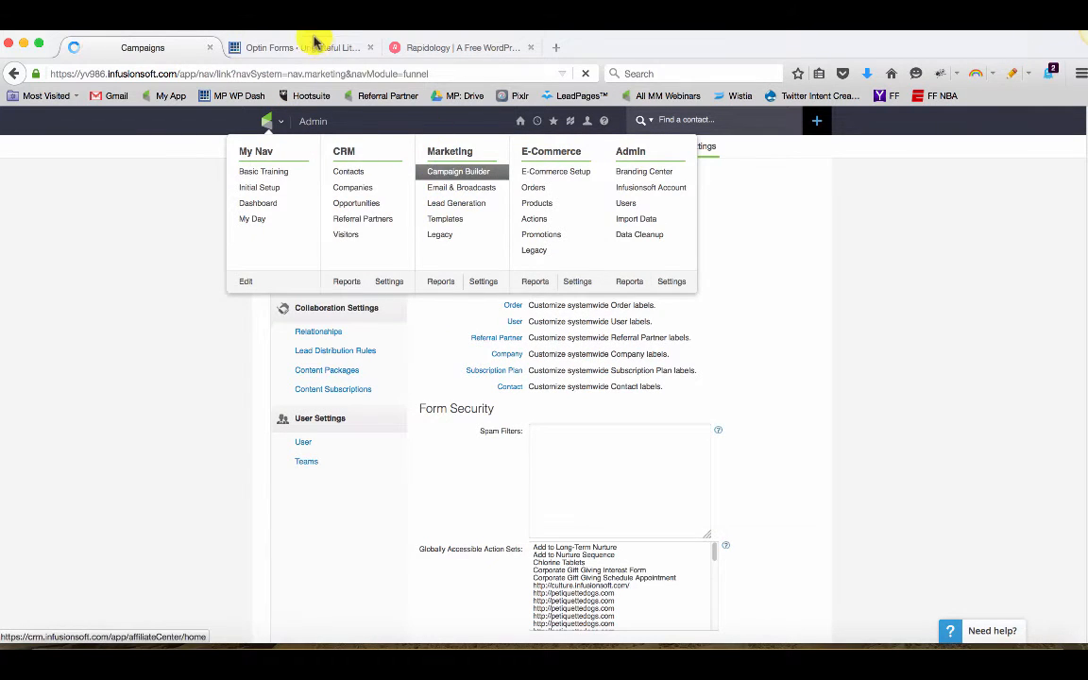
# Back in the optin setup, select Rapidology Updates Opt In as the email list
pyautogui.click(316, 45)
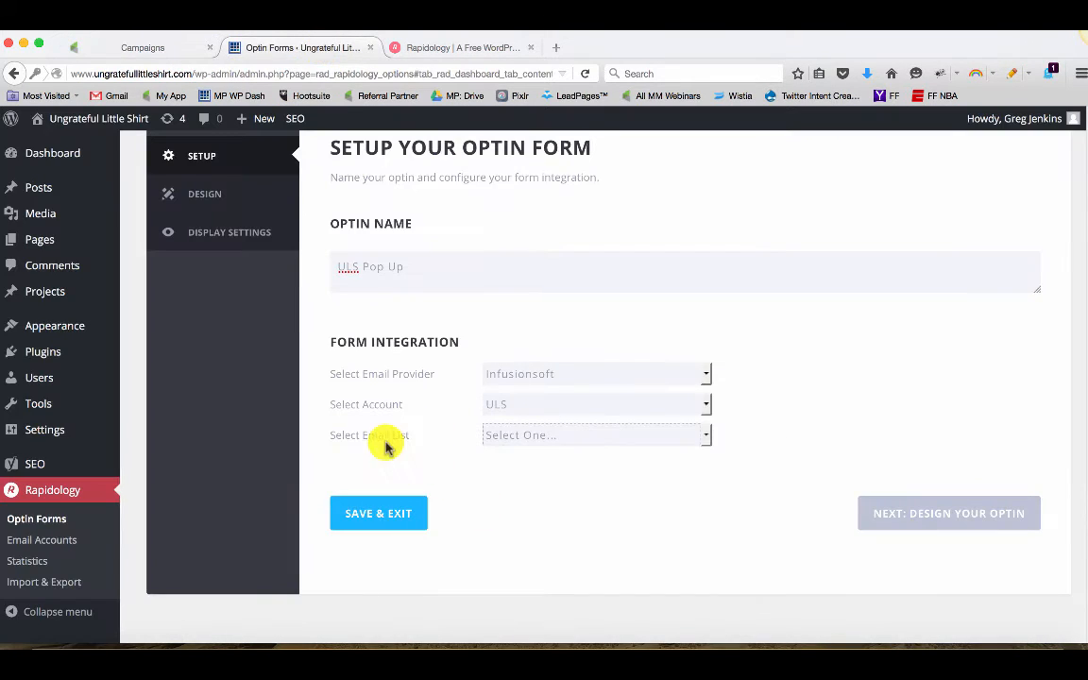
pyautogui.click(527, 438)
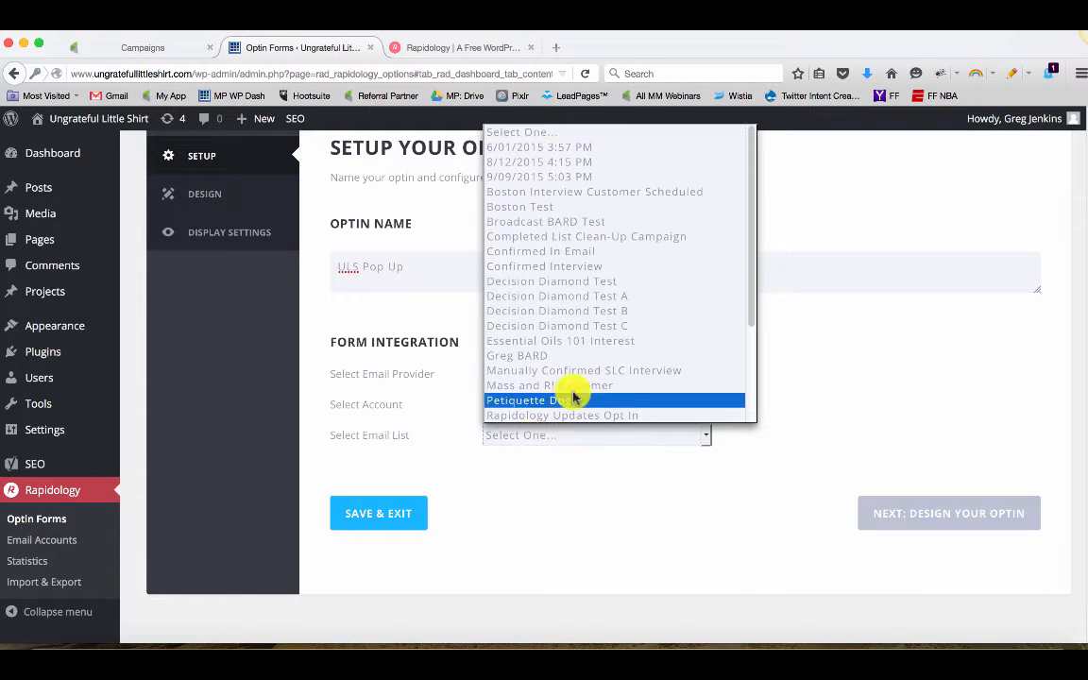
pyautogui.scroll(-3, 578, 388)
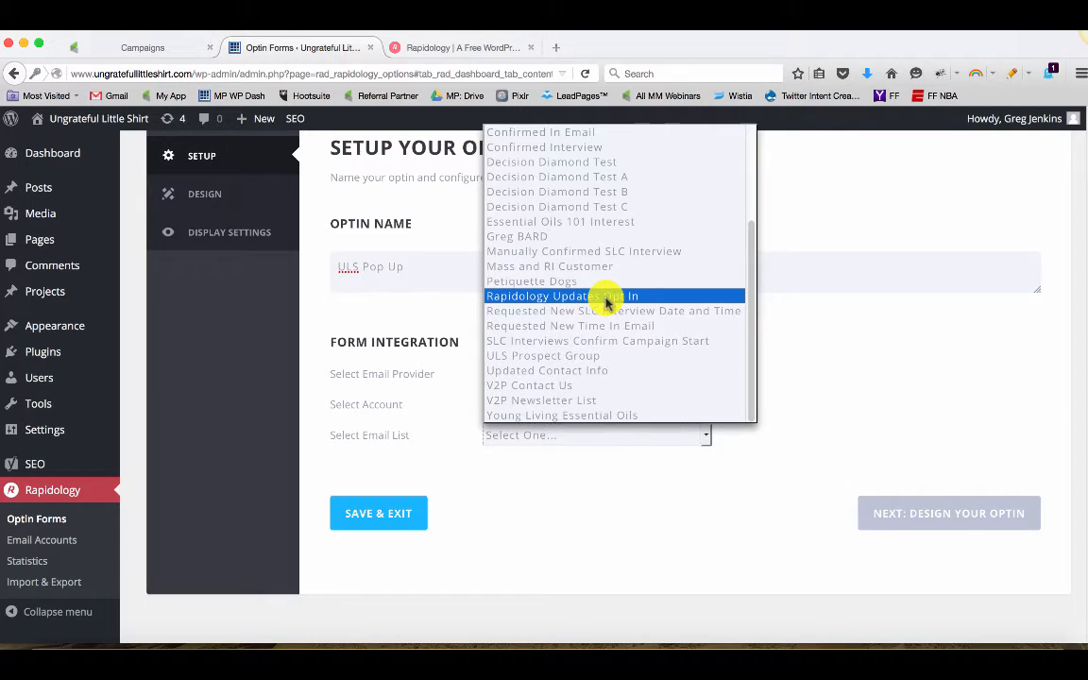
pyautogui.scroll(3, 620, 384)
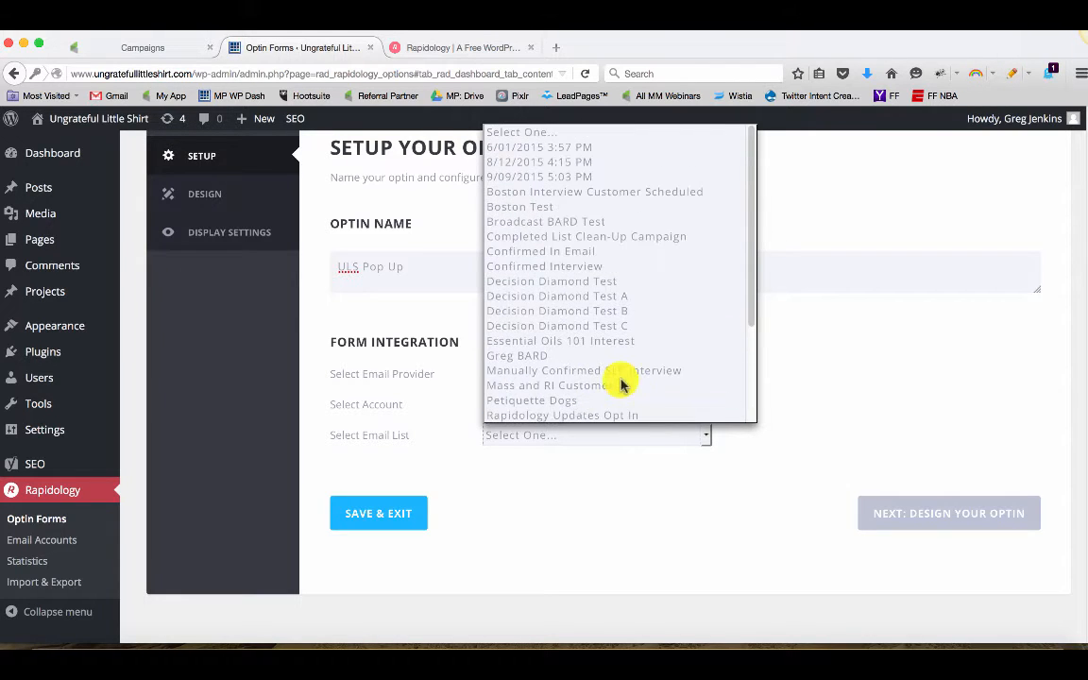
pyautogui.scroll(-4, 620, 382)
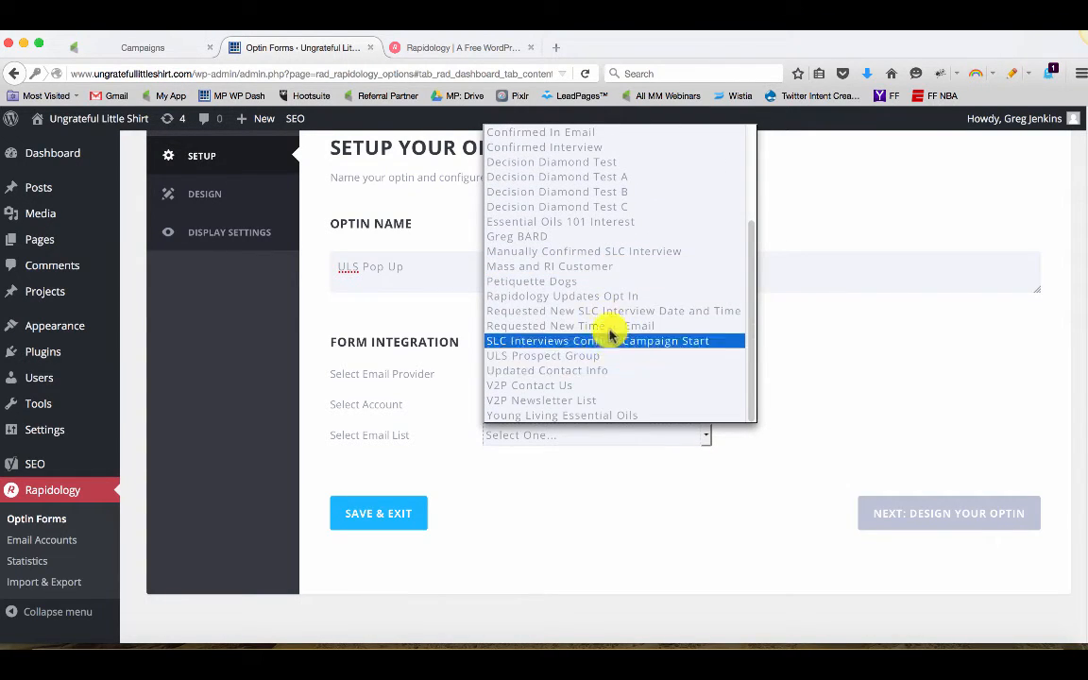
pyautogui.click(611, 297)
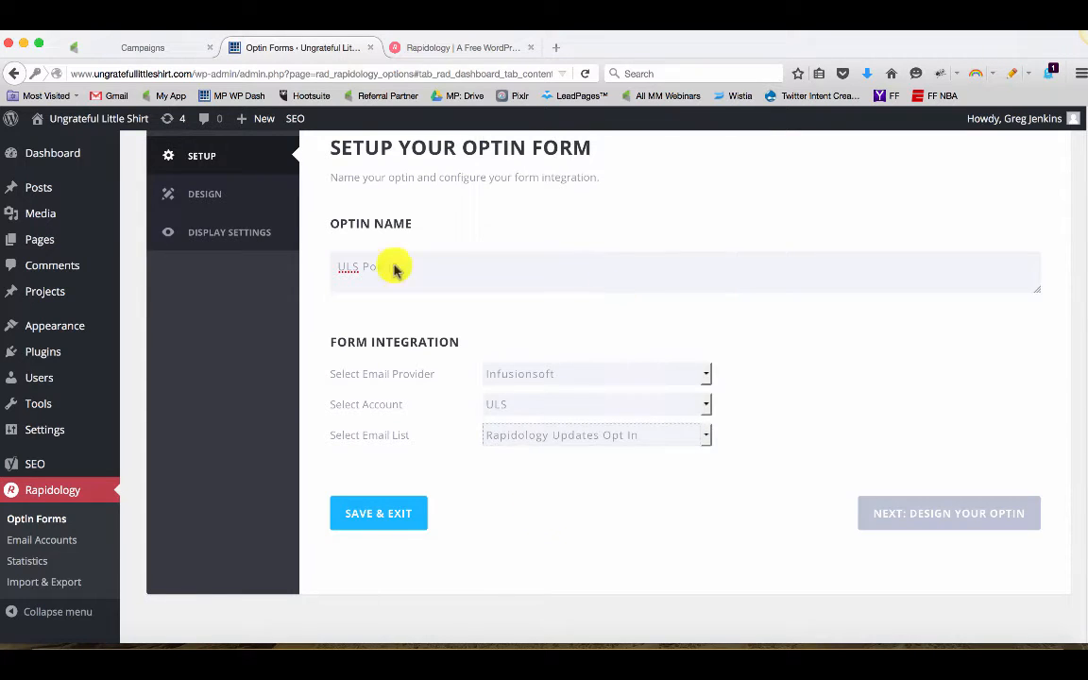
# Open the ULS Update List campaign and inspect the Rapidology Updates Opt In tag goal's configuration
pyautogui.click(180, 49)
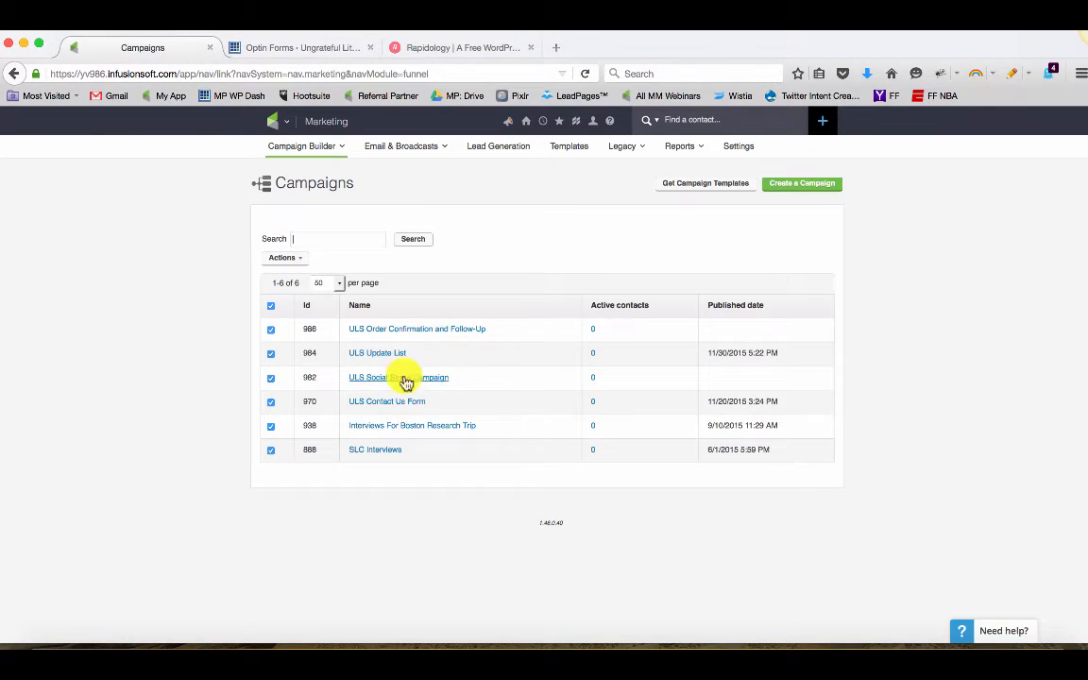
pyautogui.click(383, 357)
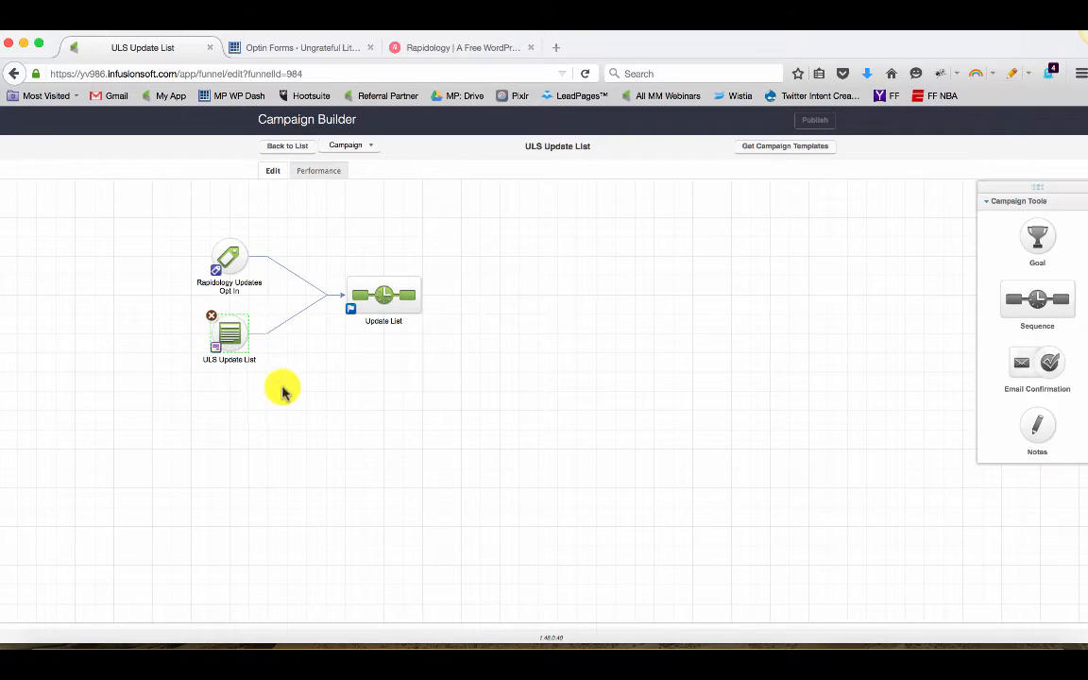
pyautogui.moveTo(180, 228); pyautogui.dragTo(267, 296)
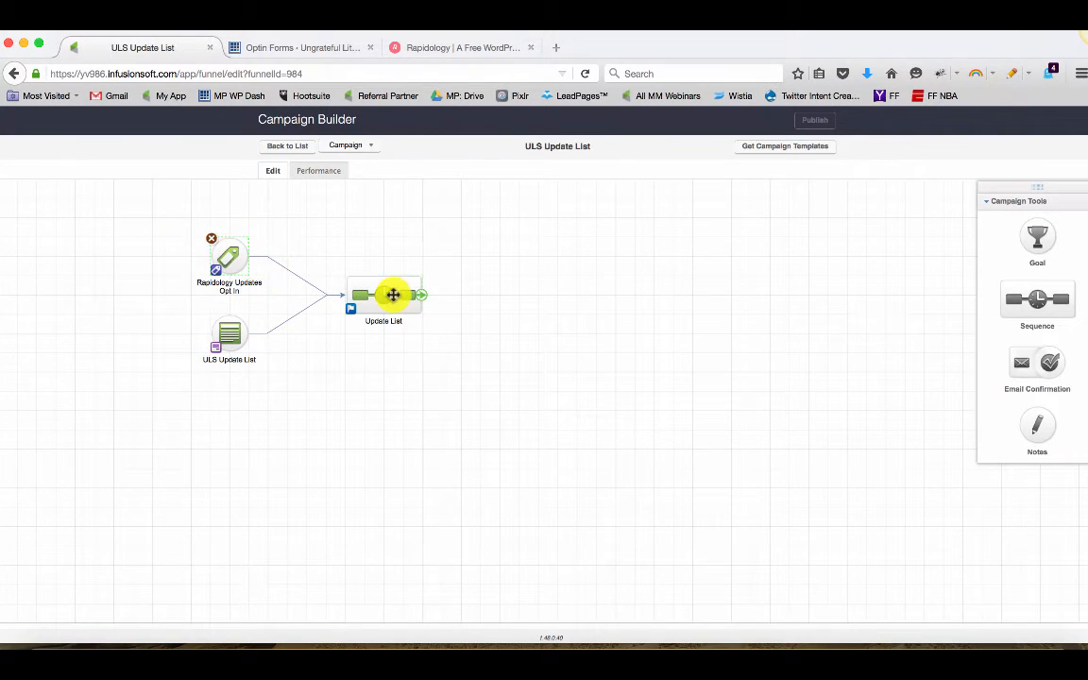
pyautogui.click(388, 294)
pyautogui.moveTo(438, 353); pyautogui.dragTo(319, 250)
pyautogui.click(234, 253)
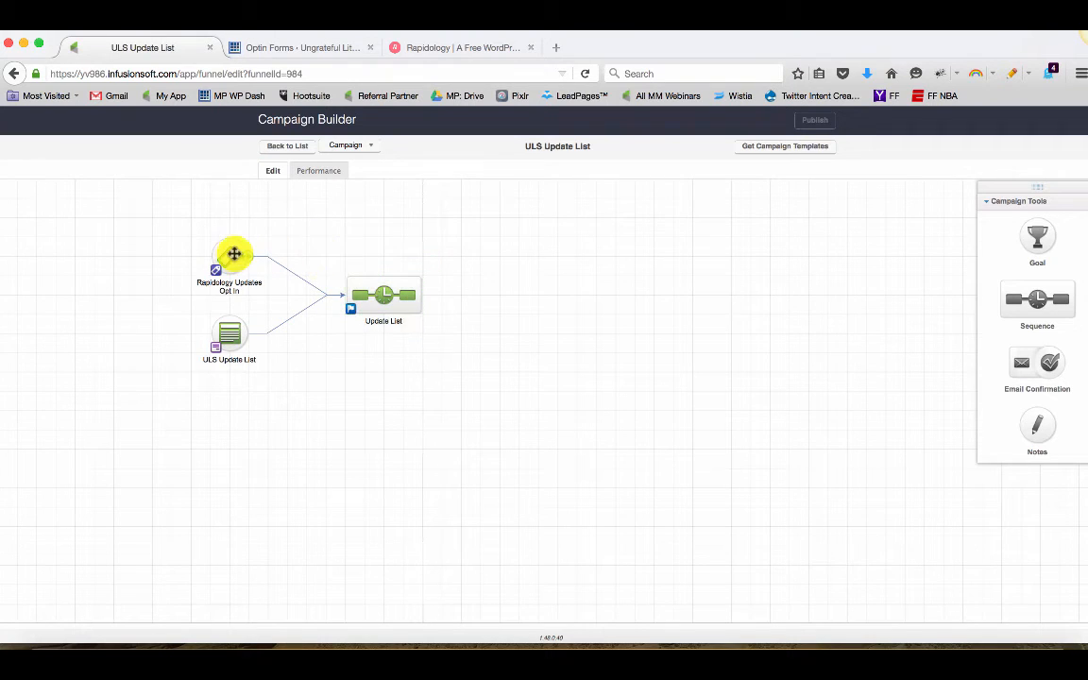
pyautogui.doubleClick(234, 253)
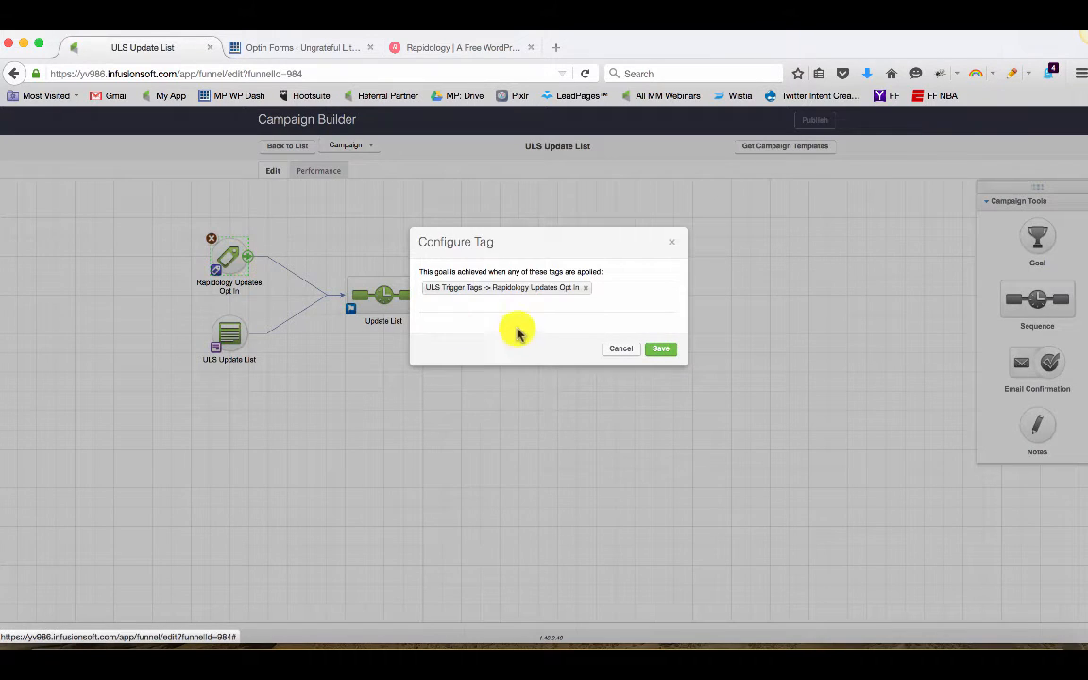
pyautogui.click(619, 348)
# Rearrange the campaign's two goals and the Update List sequence on the canvas
pyautogui.moveTo(224, 255)
pyautogui.mouseDown()
pyautogui.moveTo(225, 243)
pyautogui.moveTo(233, 253)
pyautogui.mouseUp()
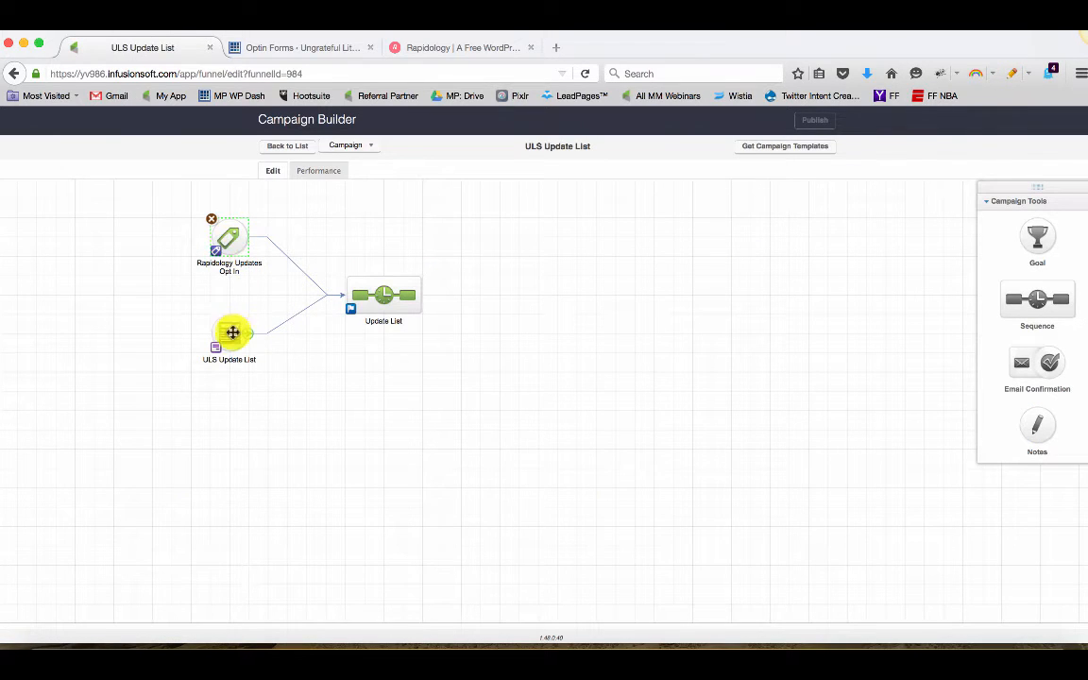
pyautogui.moveTo(233, 330); pyautogui.dragTo(229, 315)
pyautogui.moveTo(381, 299); pyautogui.dragTo(383, 276)
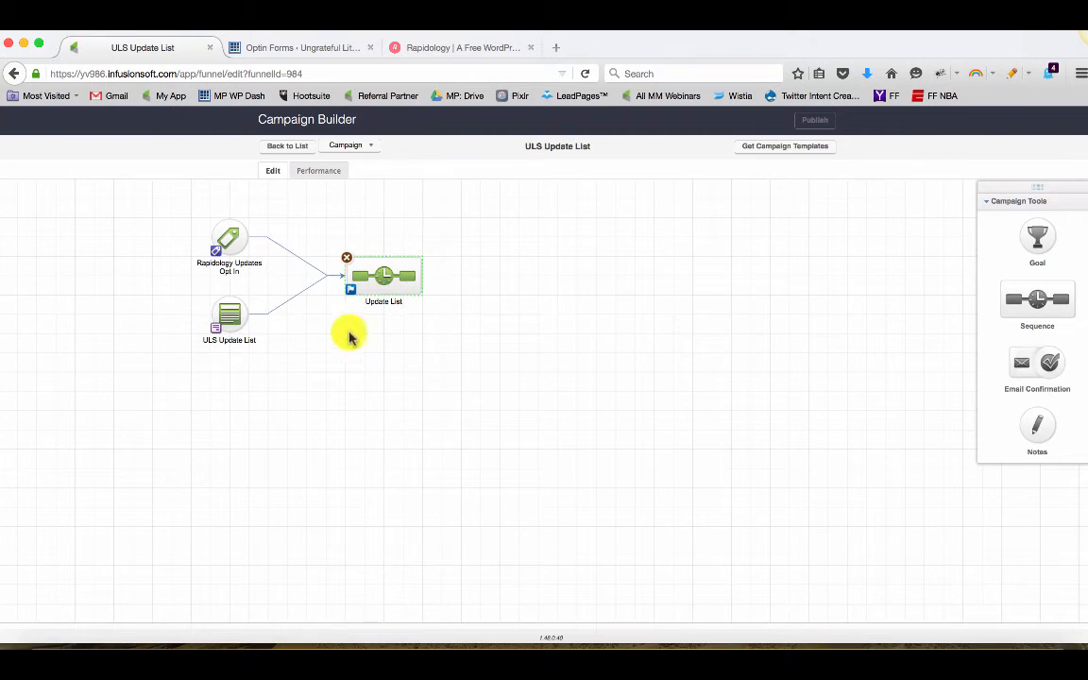
# Proceed to designing the optin and choose the purple template with the image beside the text
pyautogui.click(295, 51)
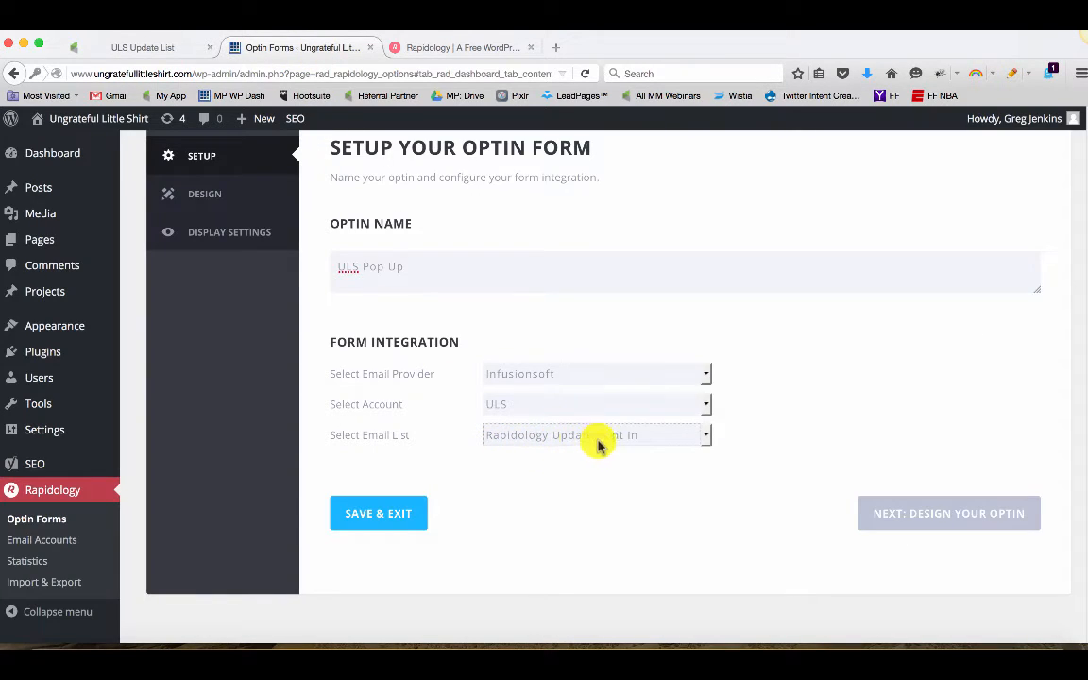
pyautogui.click(915, 521)
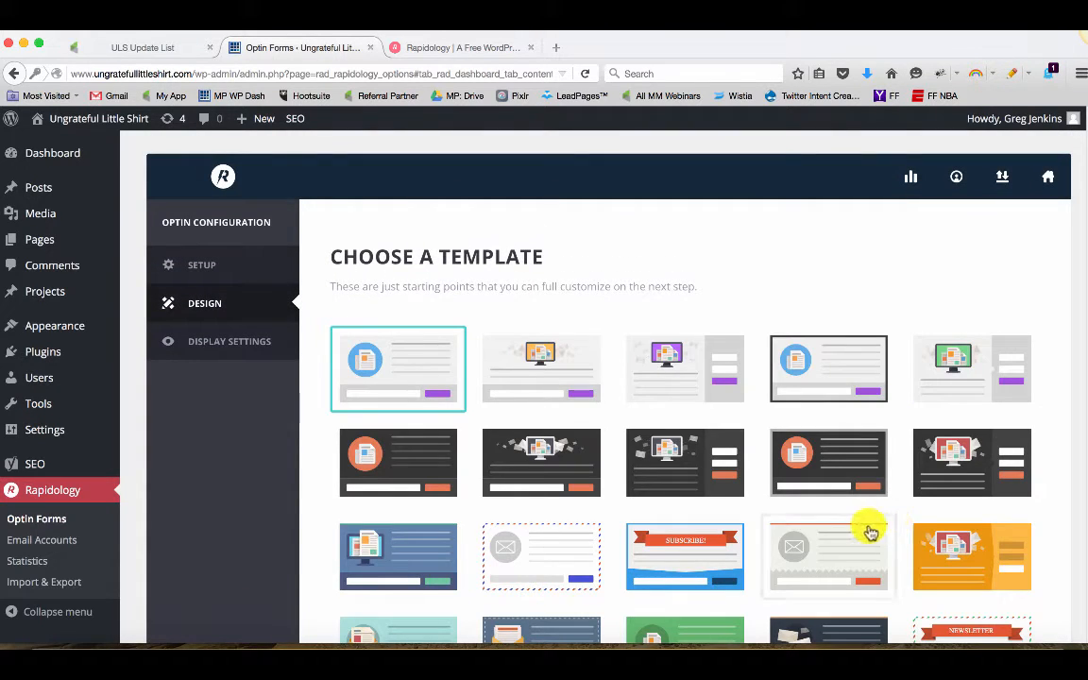
pyautogui.scroll(-5, 866, 532)
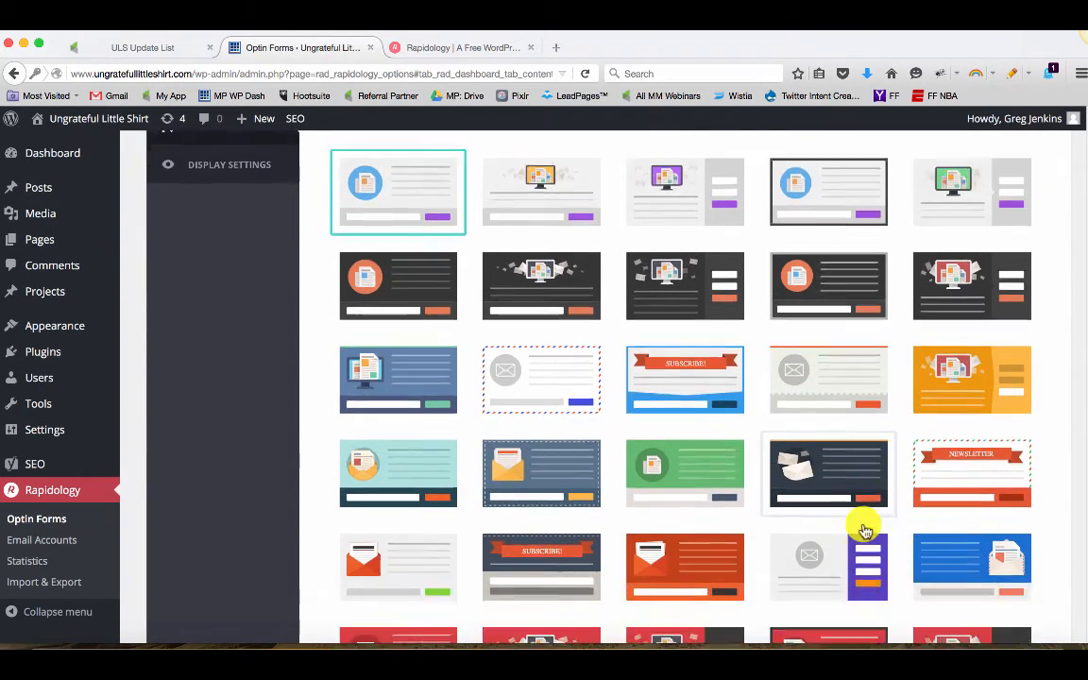
pyautogui.scroll(-4, 866, 532)
pyautogui.scroll(-4, 866, 532)
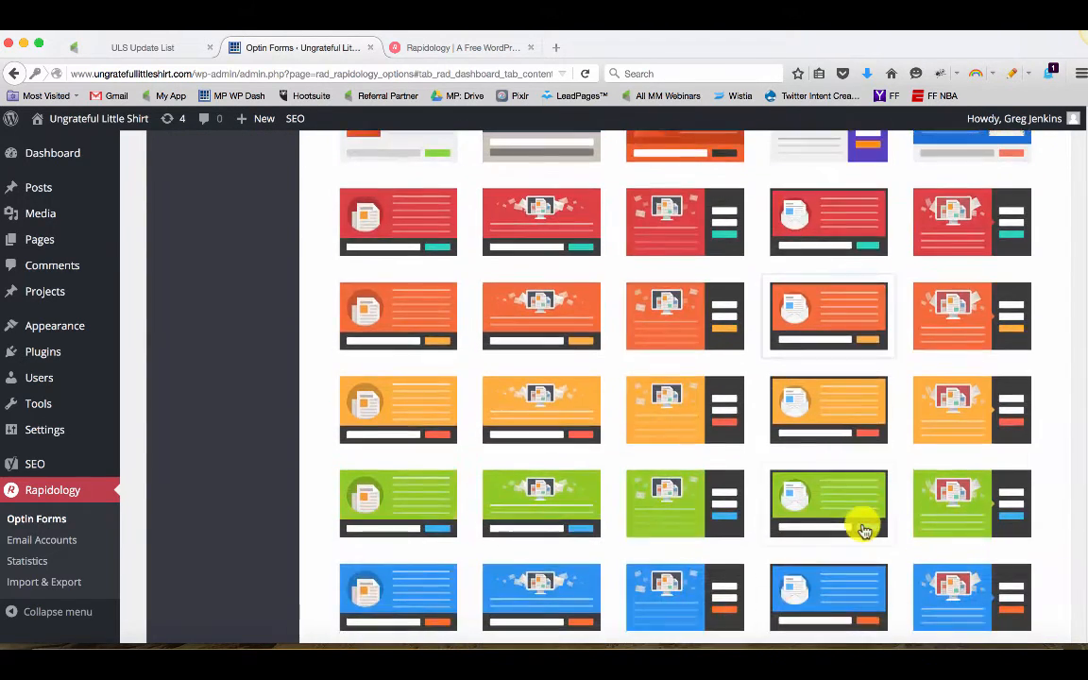
pyautogui.scroll(-8, 867, 532)
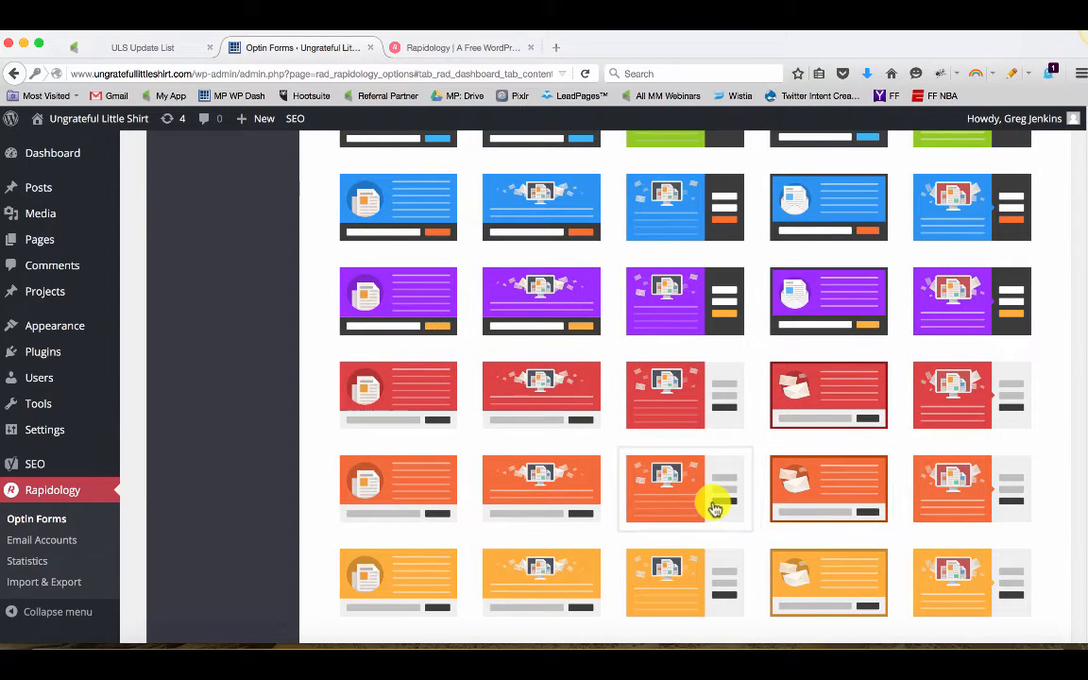
pyautogui.click(397, 304)
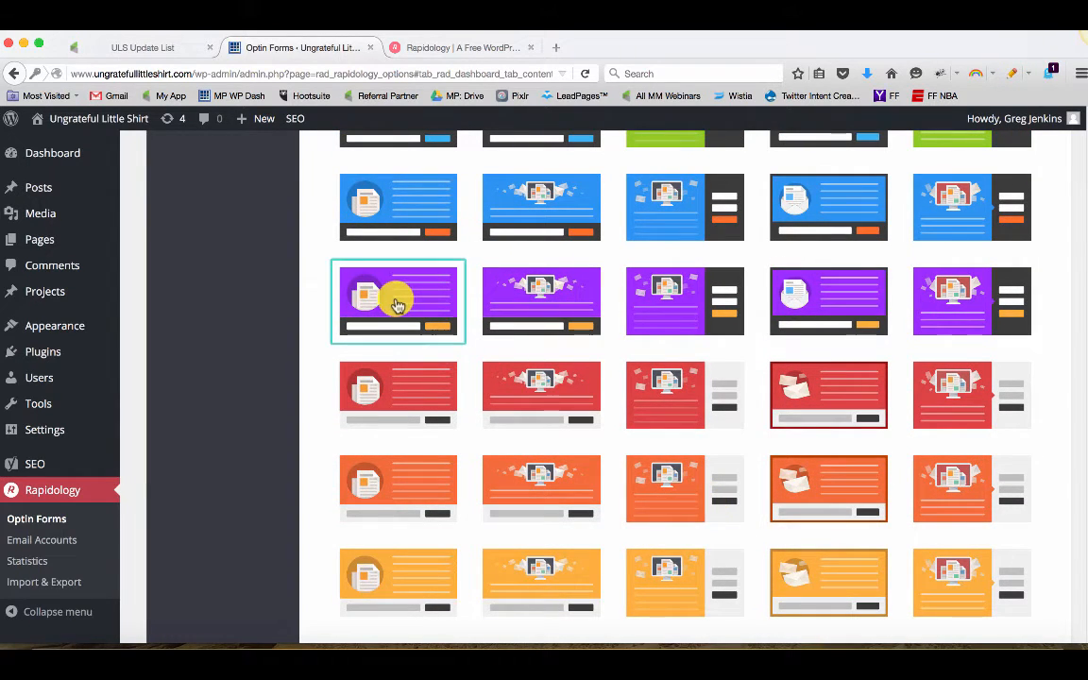
# Replace the optin title with 'Get notified when we launch new shirts.'
pyautogui.scroll(-15, 831, 520)
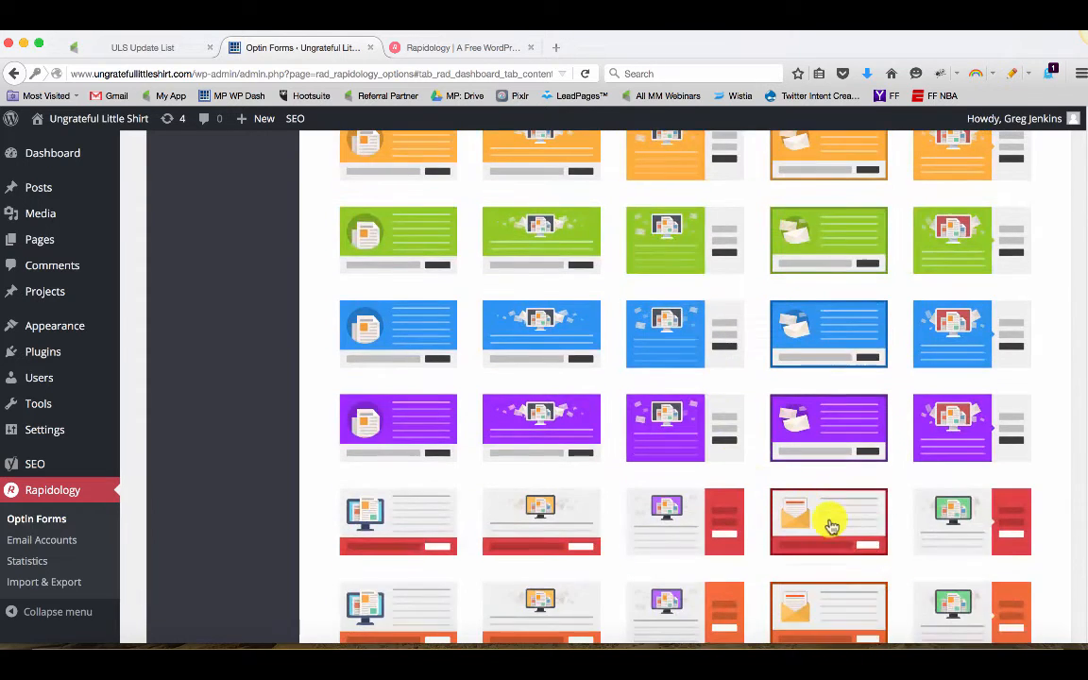
pyautogui.scroll(-5, 839, 525)
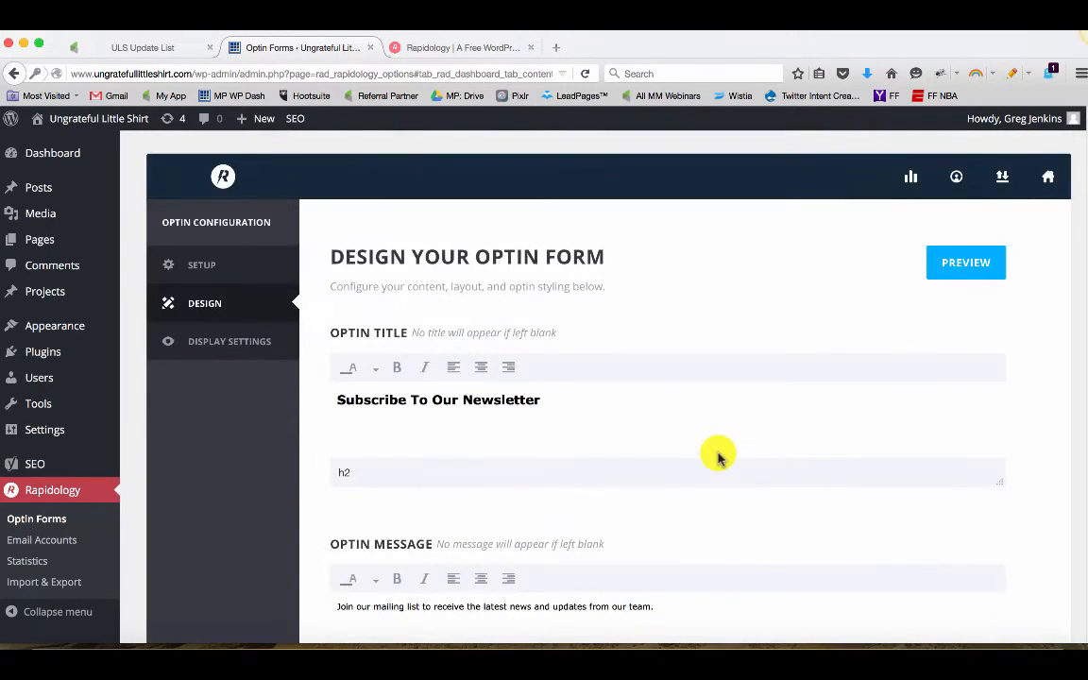
pyautogui.scroll(-3, 699, 452)
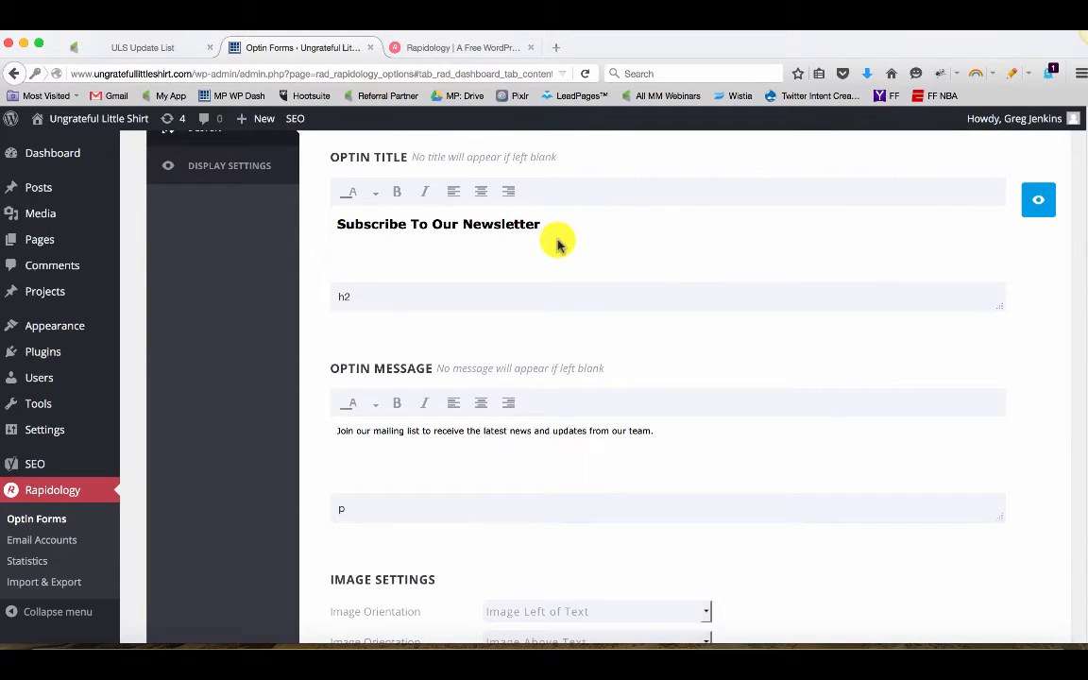
pyautogui.moveTo(551, 238); pyautogui.dragTo(303, 218)
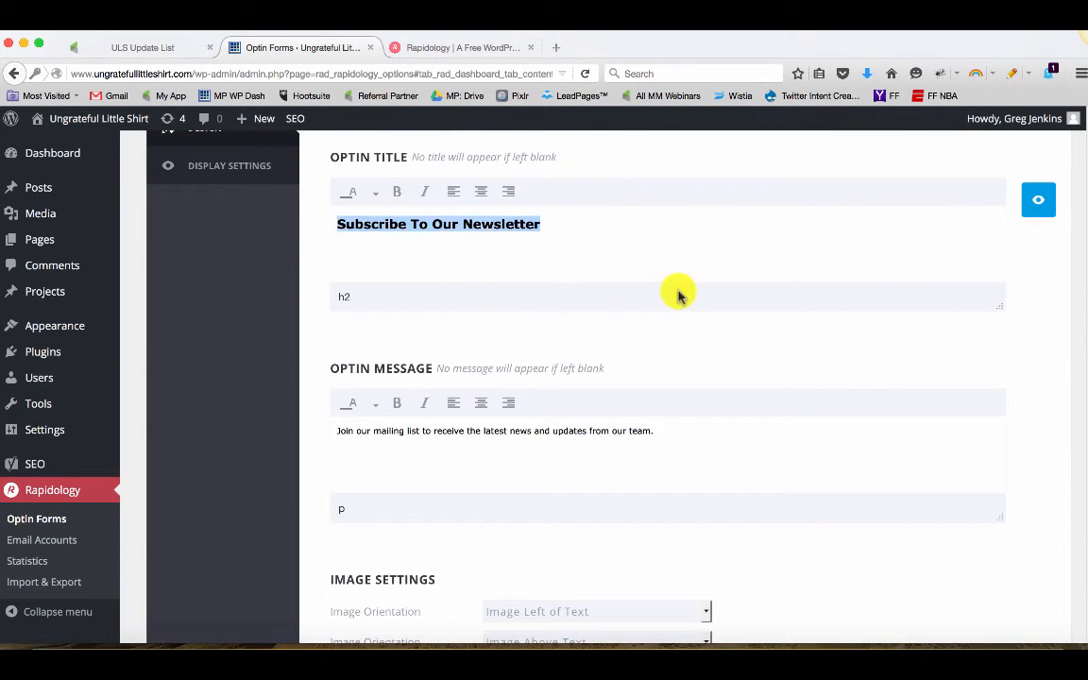
pyautogui.write('N')
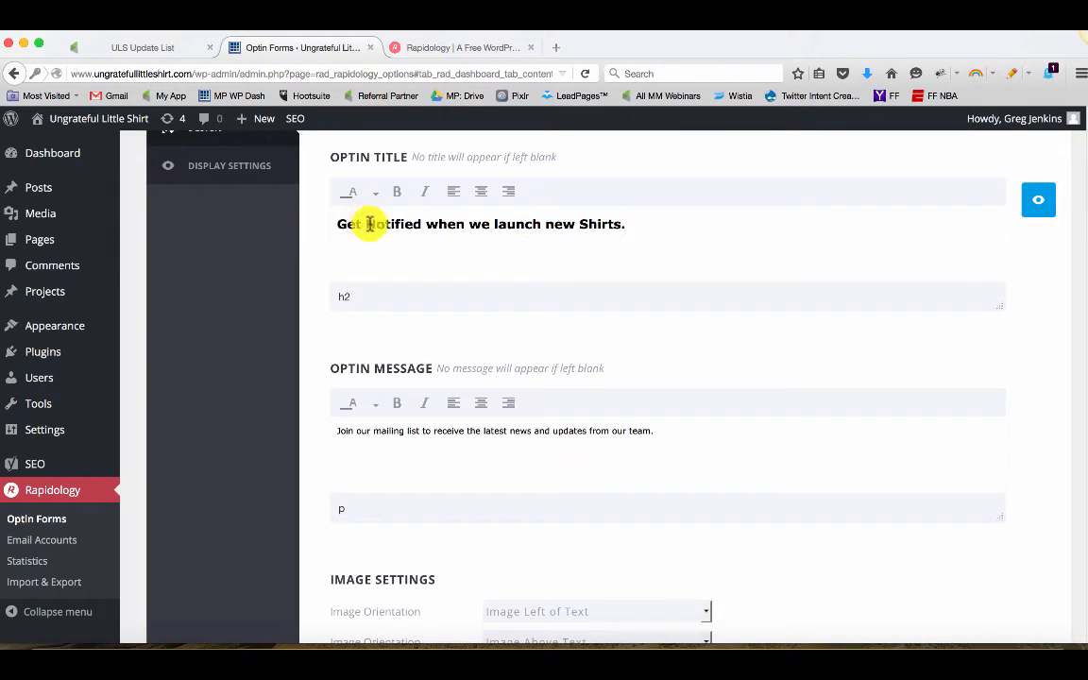
pyautogui.moveTo(367, 223); pyautogui.dragTo(384, 246)
pyautogui.write('n')
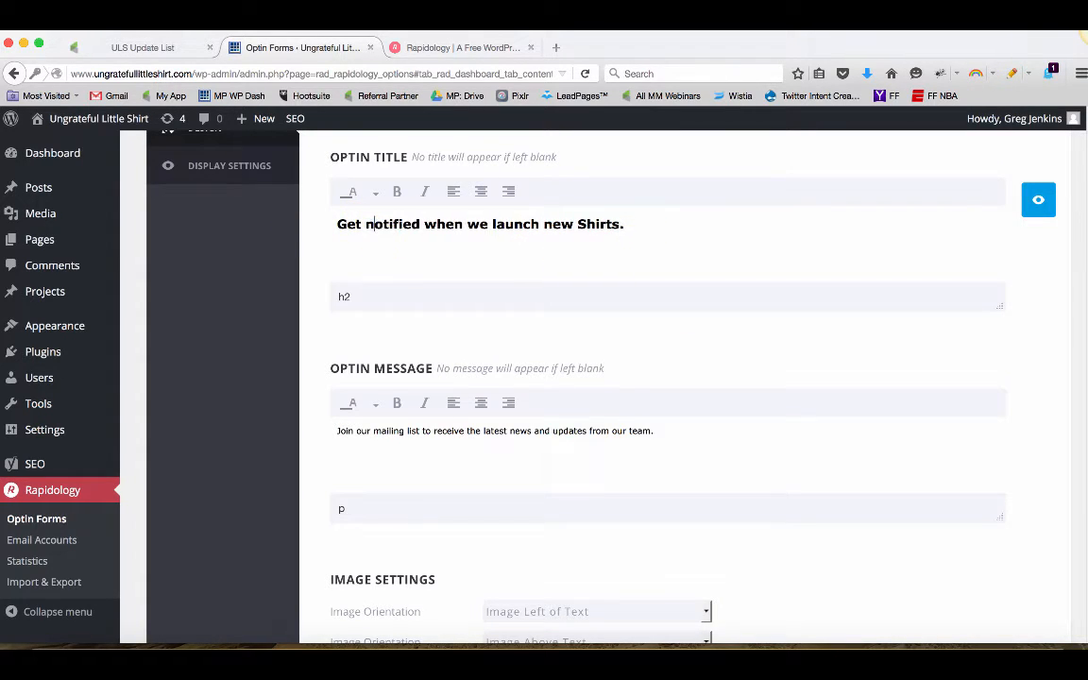
pyautogui.click(578, 224)
pyautogui.press('Right')
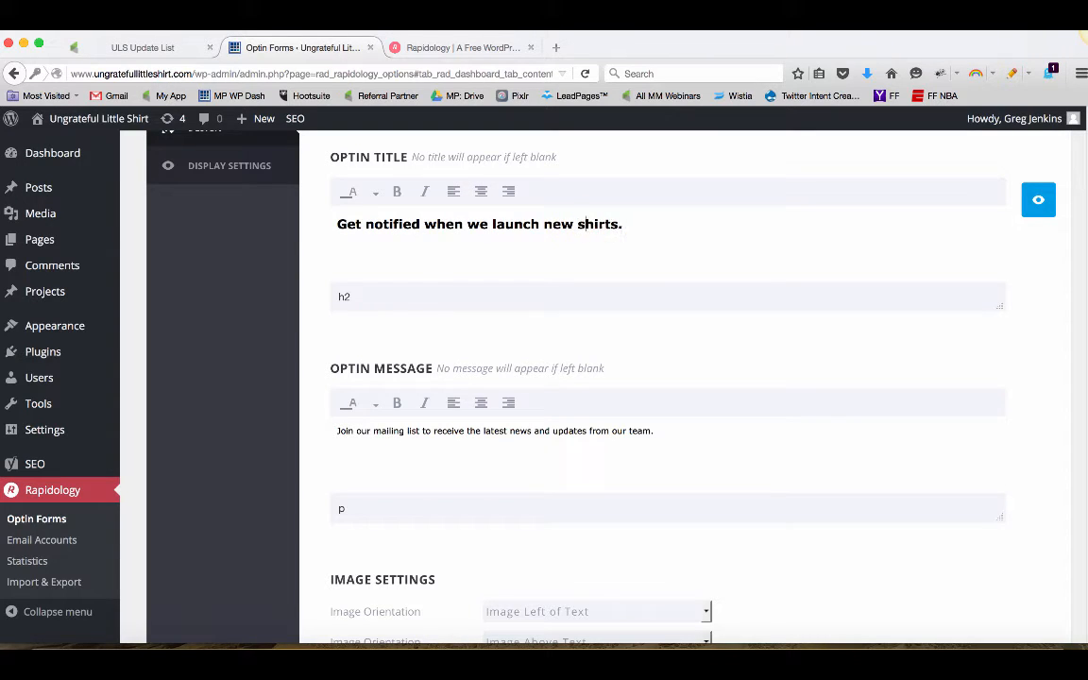
# Replace the optin message with text announcing monthly new t-shirt designs, starting 'Once a month or so we are planning to roll out a new t-shirt design'
pyautogui.click(680, 444)
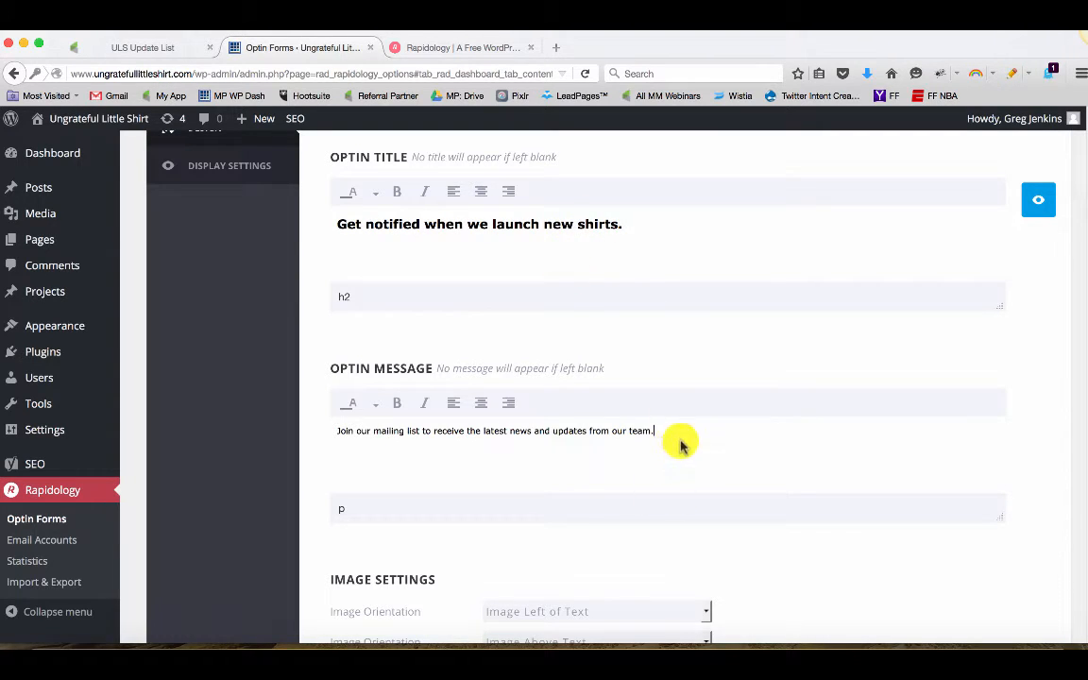
pyautogui.moveTo(680, 444); pyautogui.dragTo(302, 421)
pyautogui.write('Once')
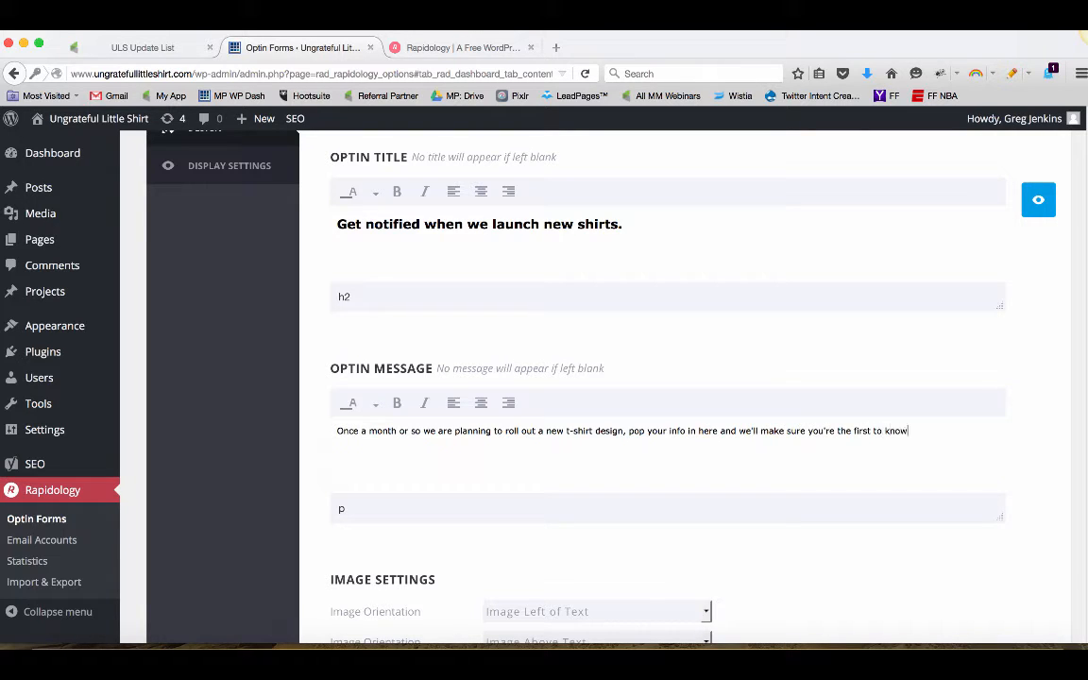
pyautogui.scroll(-3, 400, 427)
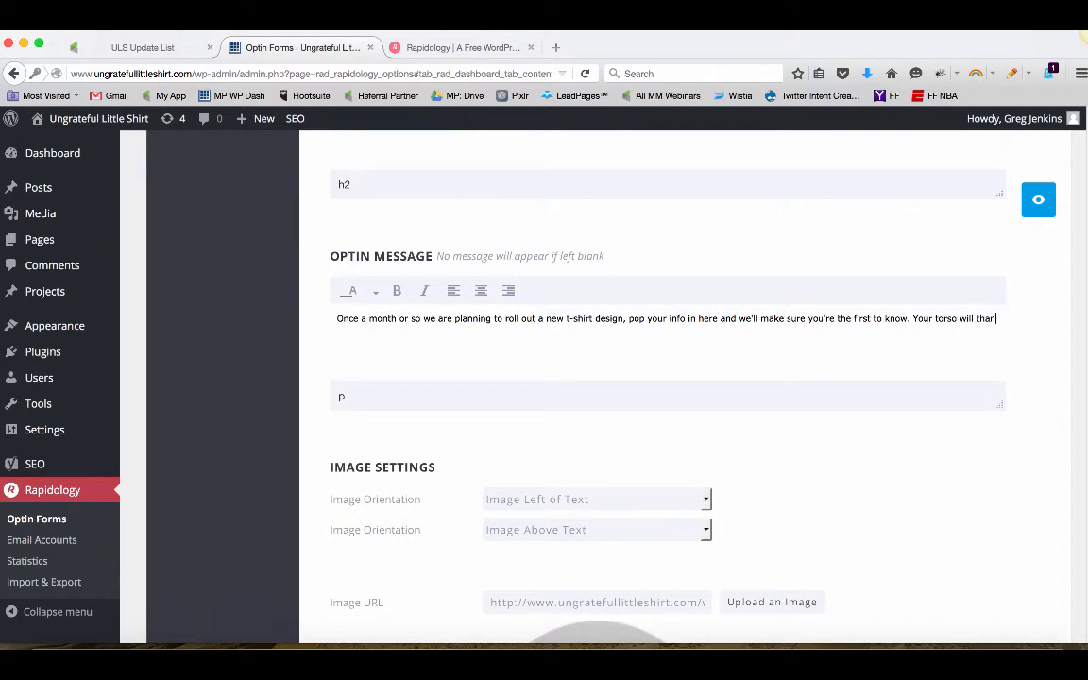
pyautogui.scroll(-3, 416, 453)
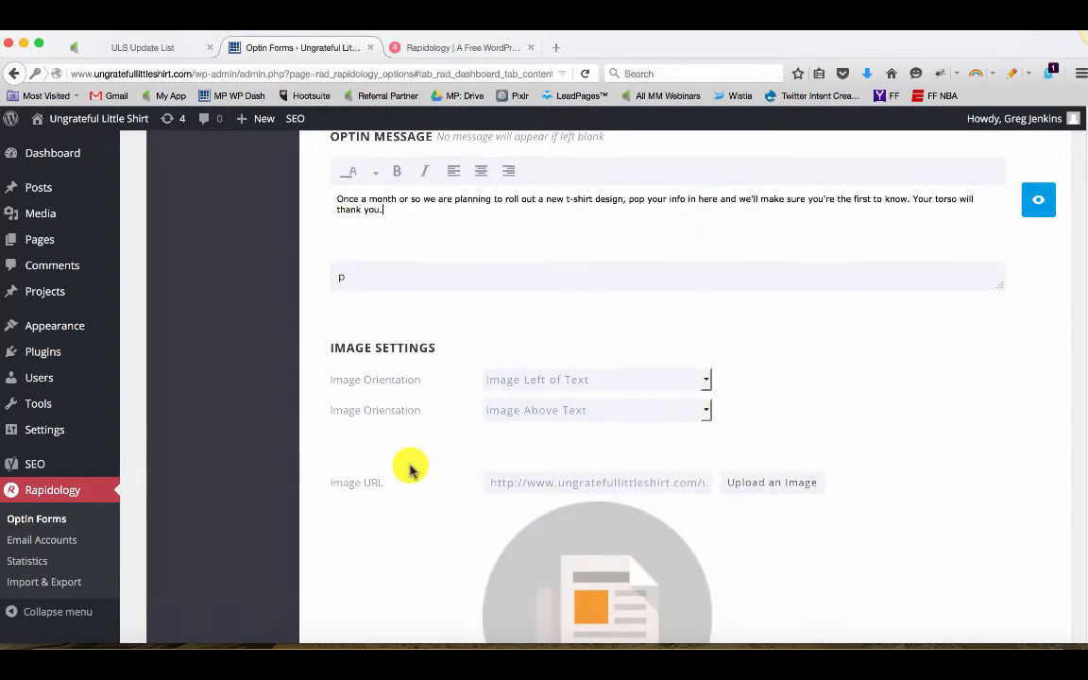
pyautogui.scroll(-1, 614, 395)
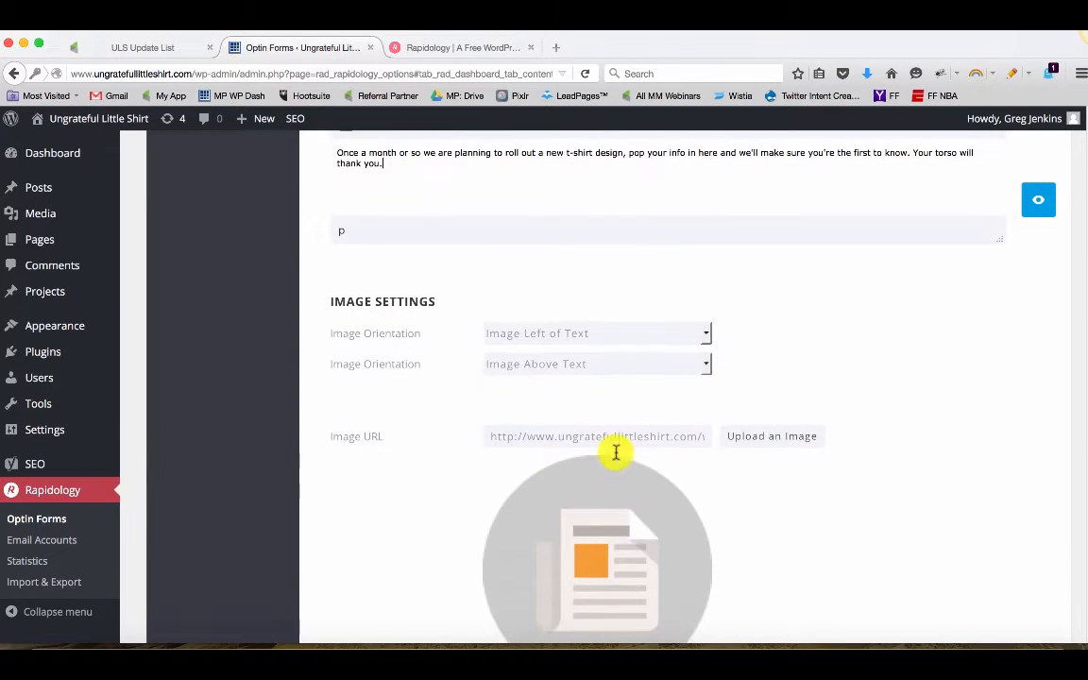
pyautogui.click(527, 367)
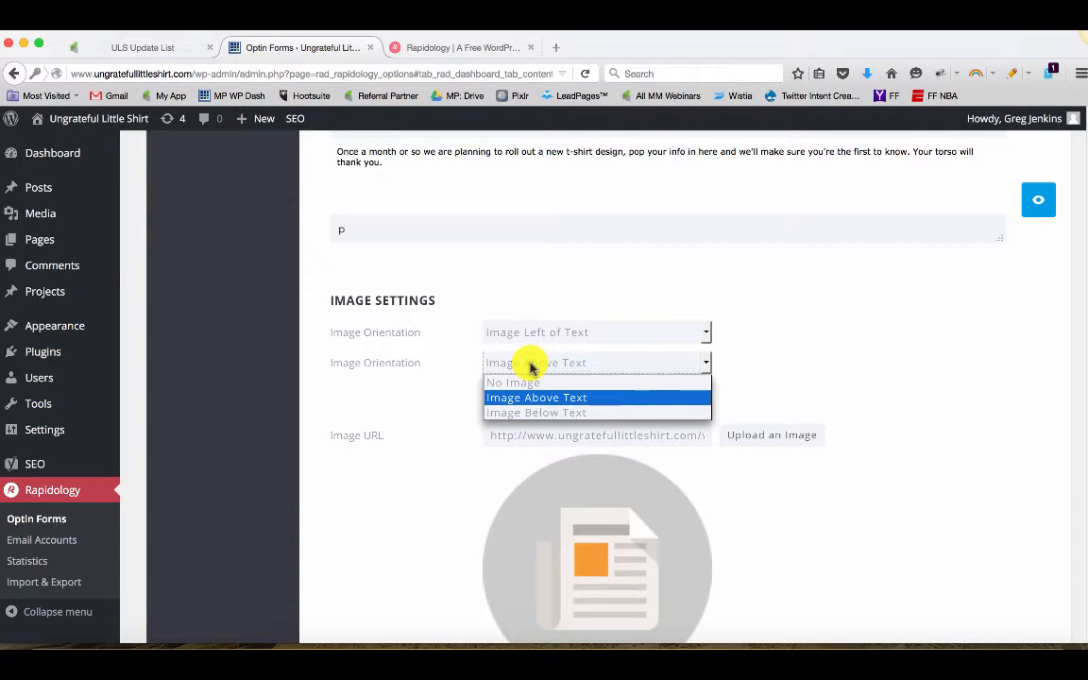
pyautogui.click(660, 347)
pyautogui.click(659, 335)
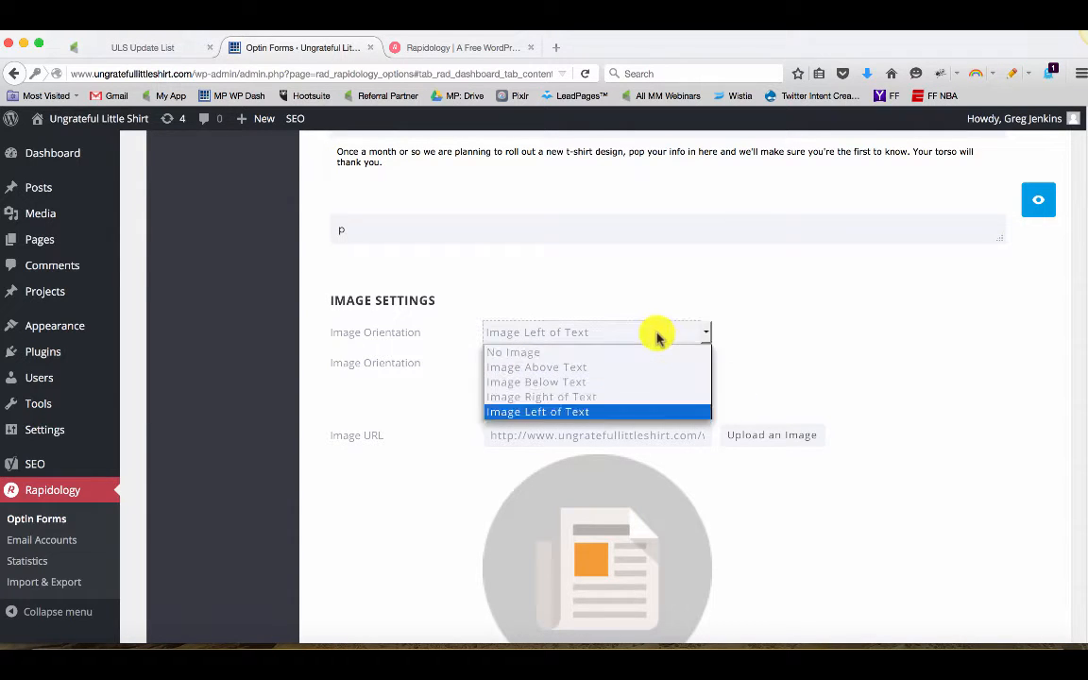
pyautogui.click(806, 352)
# Upload ULS_Shirt_Clear.png from the Desktop and set it as the optin image
pyautogui.scroll(-4, 807, 352)
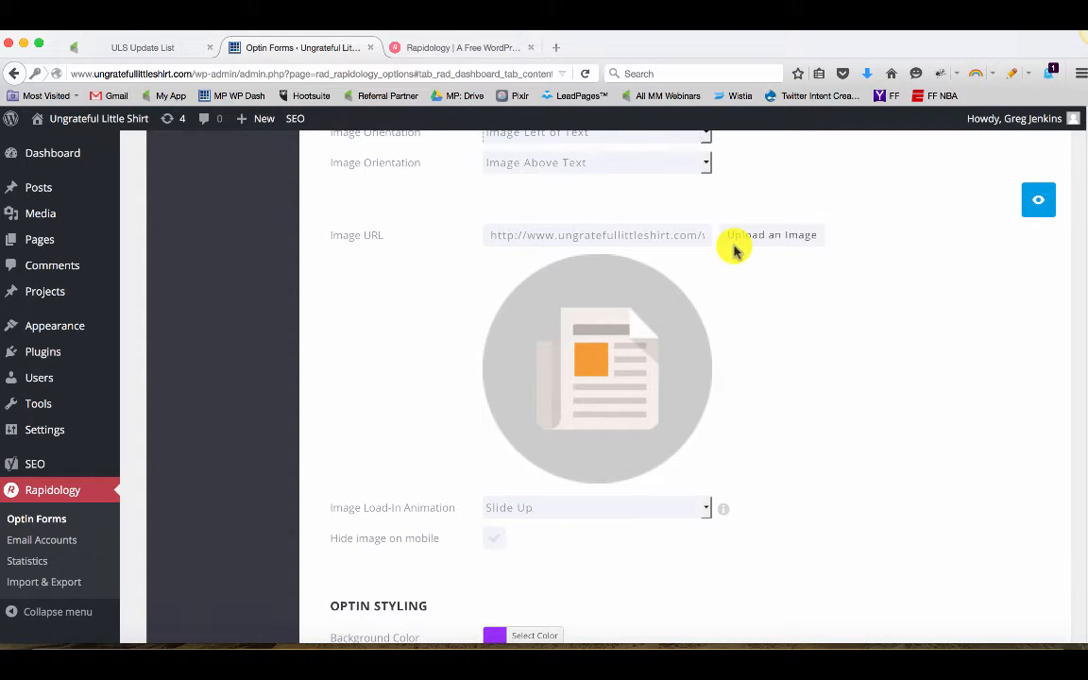
pyautogui.click(760, 235)
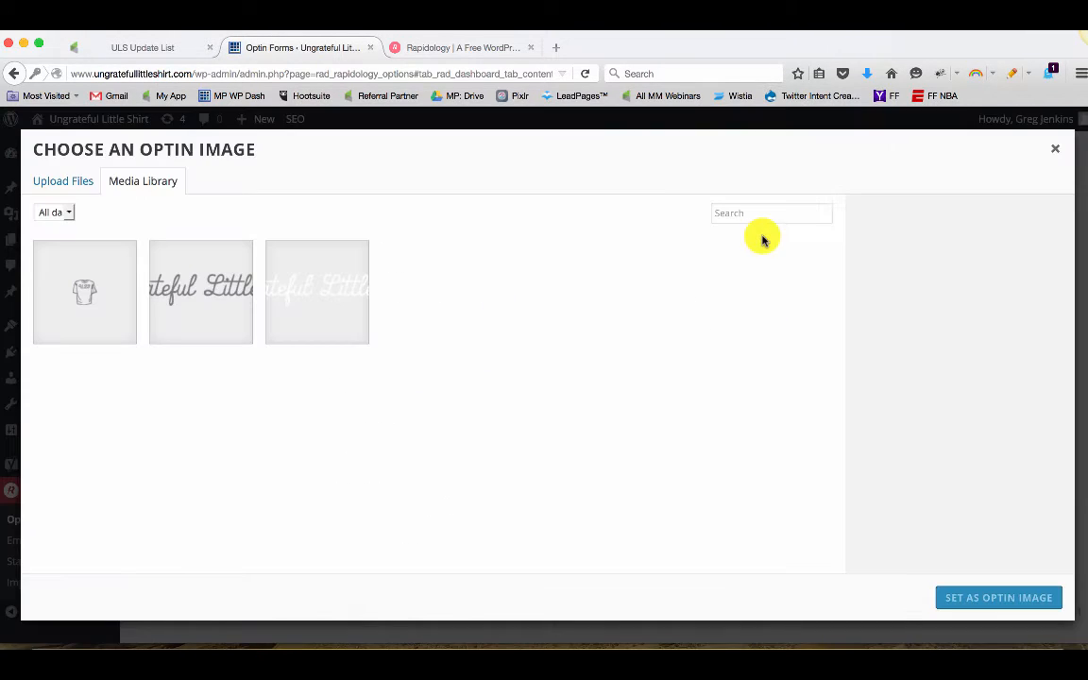
pyautogui.click(77, 184)
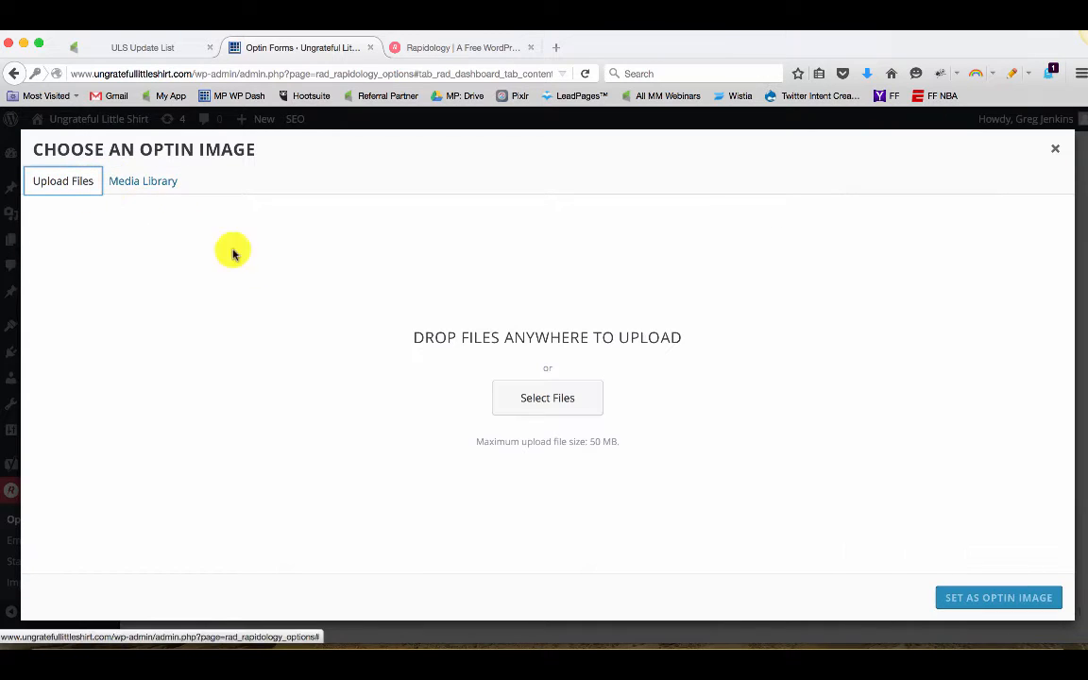
pyautogui.click(566, 406)
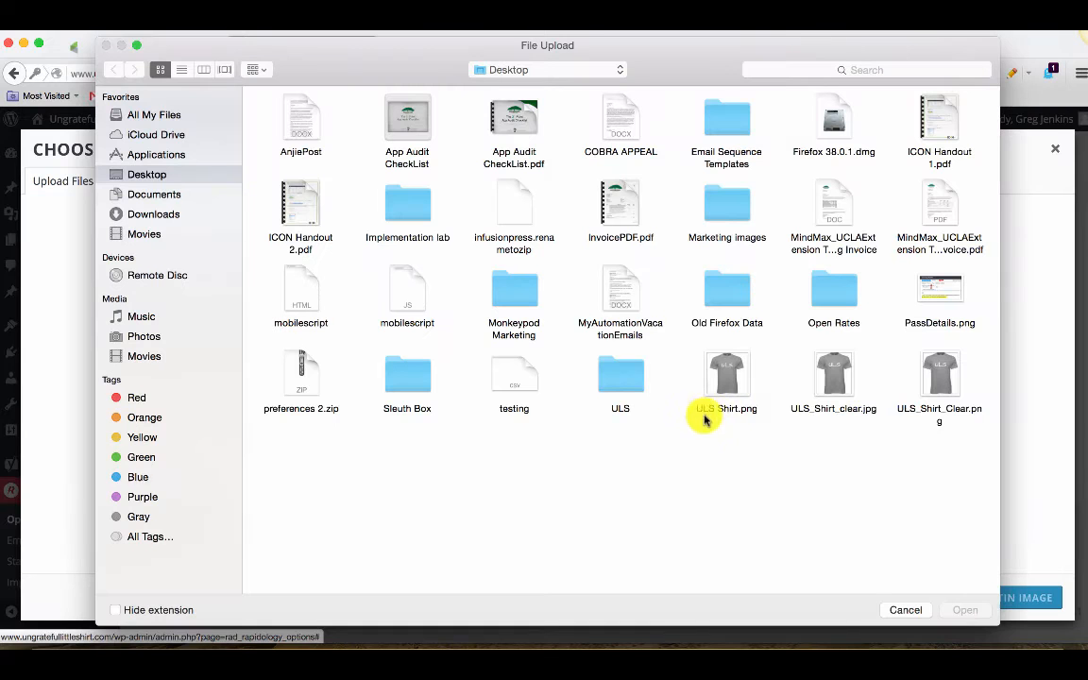
pyautogui.click(938, 373)
pyautogui.click(964, 610)
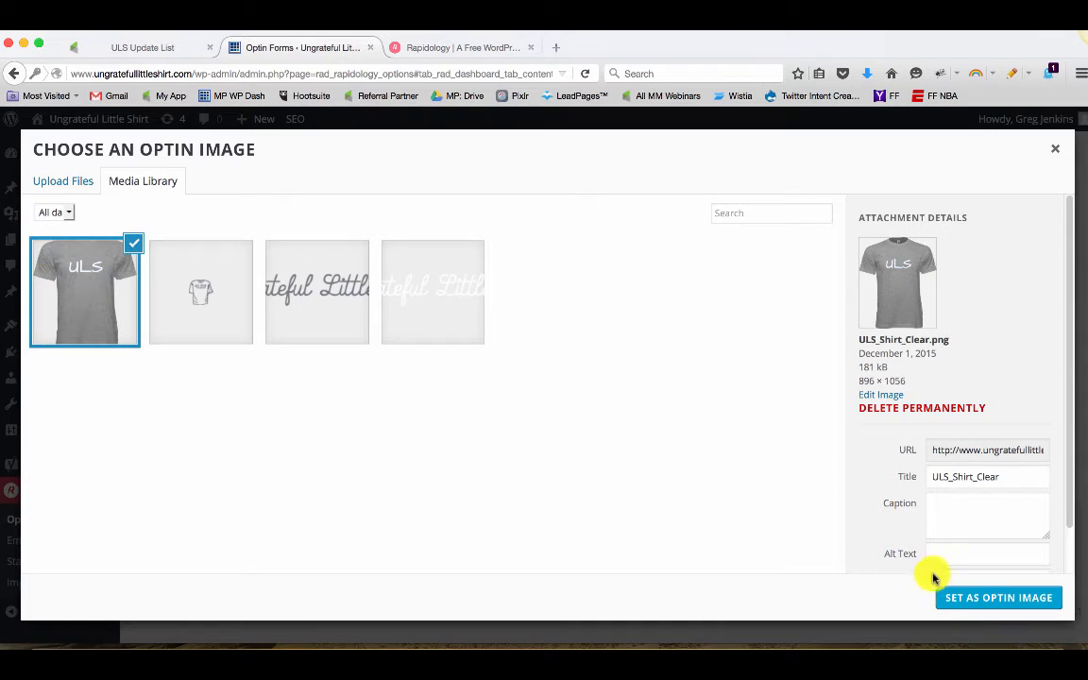
pyautogui.click(993, 599)
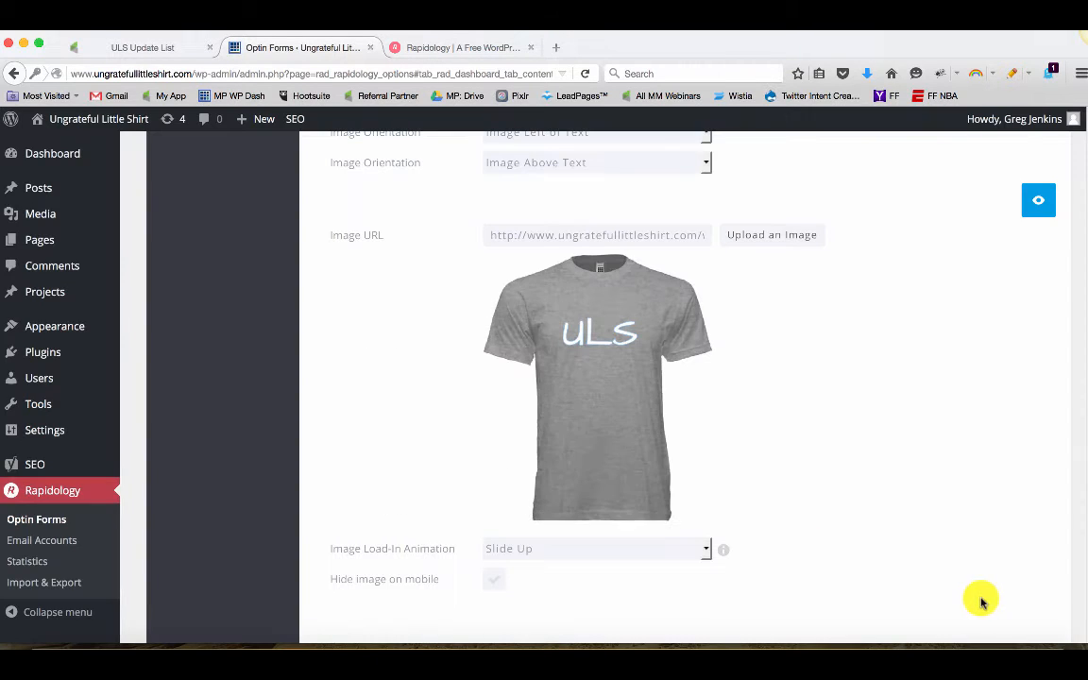
# Preview the pop up optin with the new image and text, then close the preview
pyautogui.scroll(3, 821, 469)
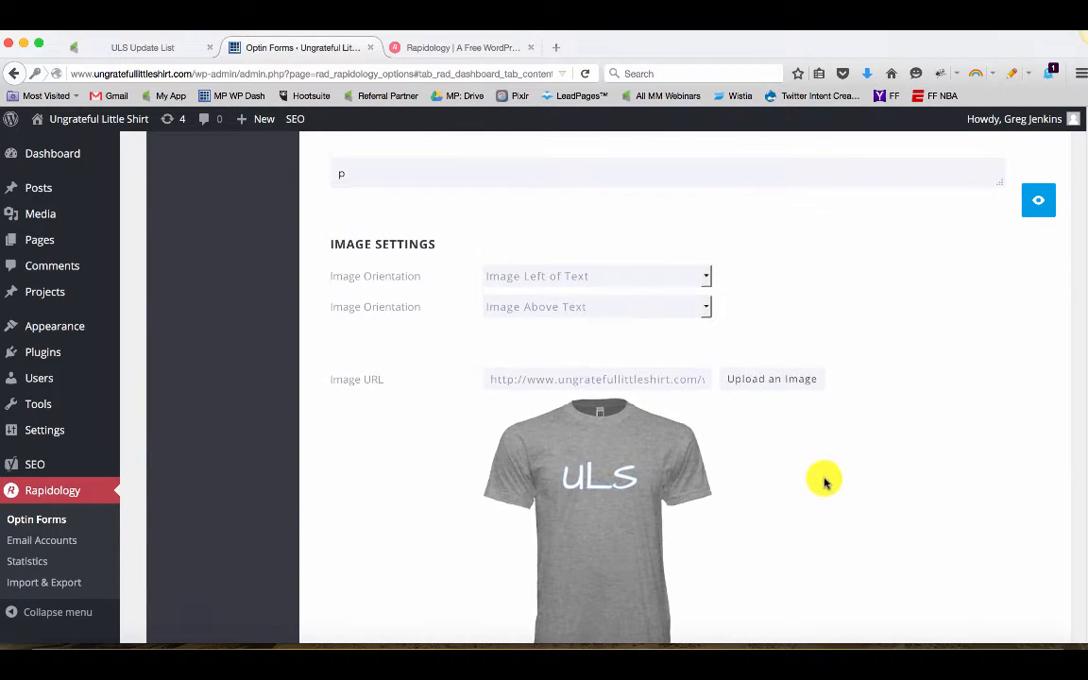
pyautogui.scroll(8, 821, 473)
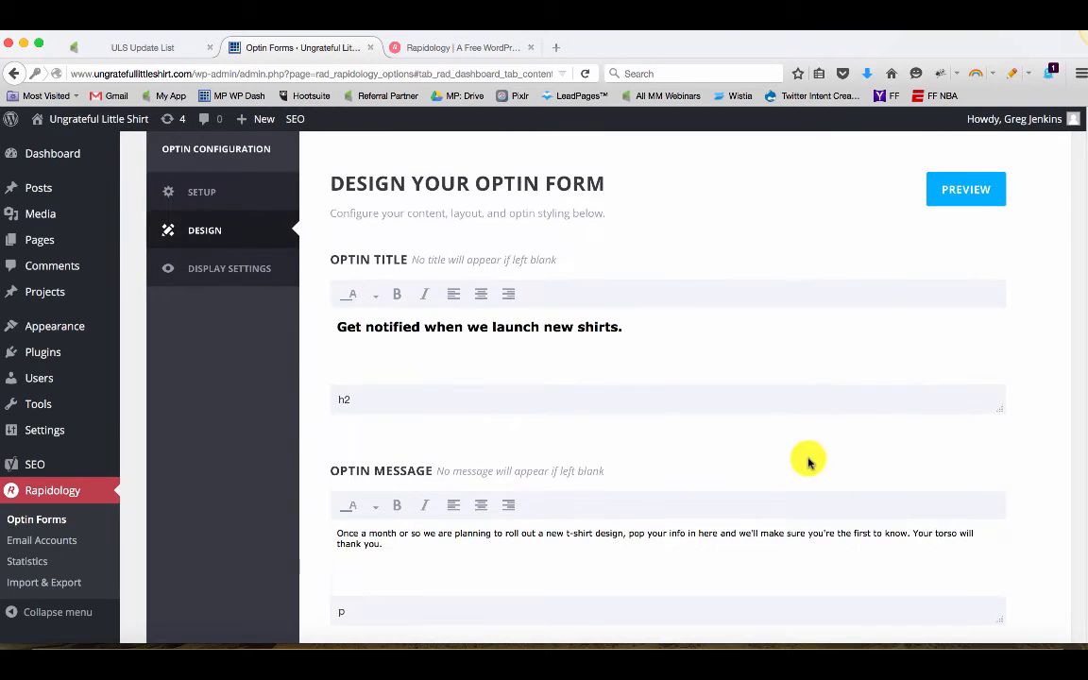
pyautogui.scroll(-3, 811, 464)
pyautogui.scroll(-7, 807, 460)
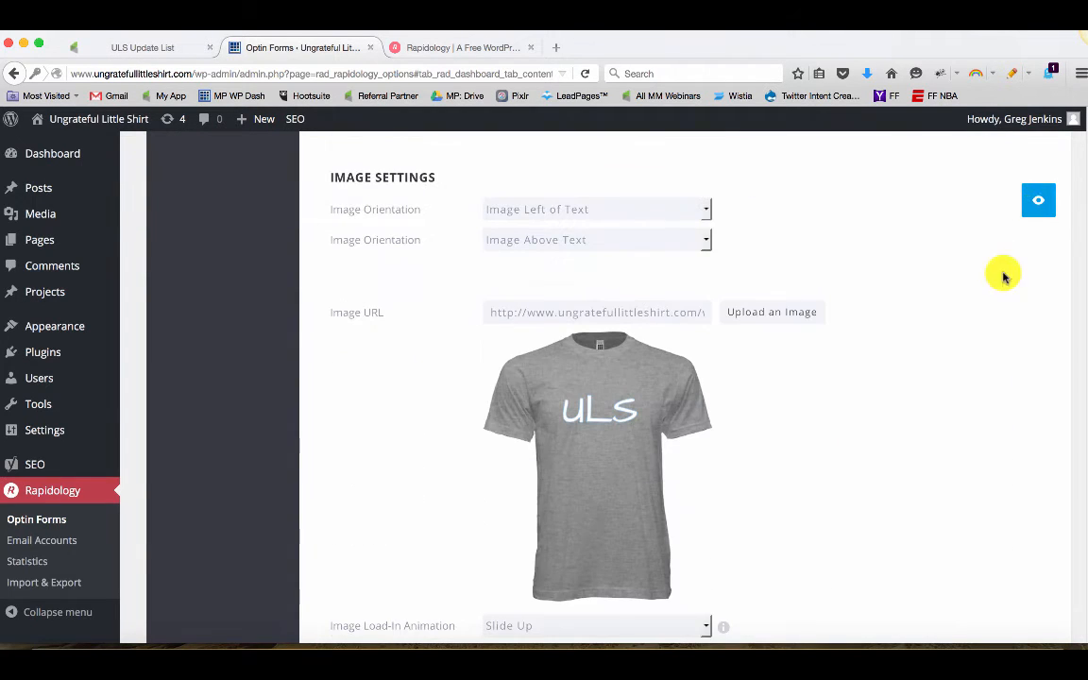
pyautogui.click(1038, 202)
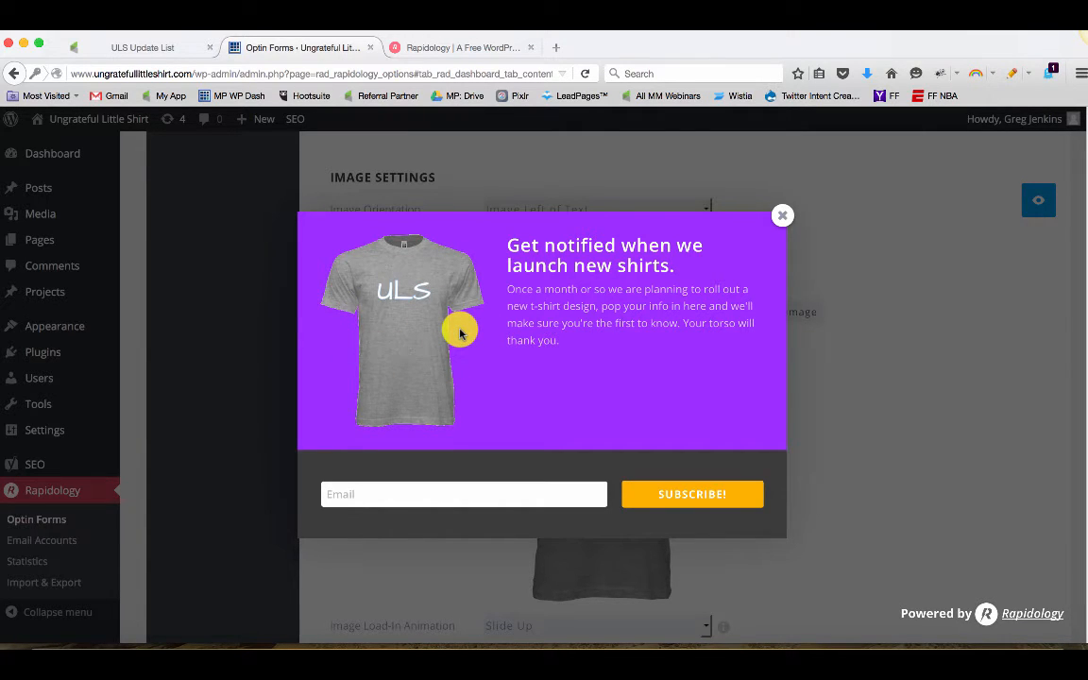
pyautogui.click(783, 217)
# Set the image load-in animation to Zoom In and preview the optin
pyautogui.scroll(10, 1018, 241)
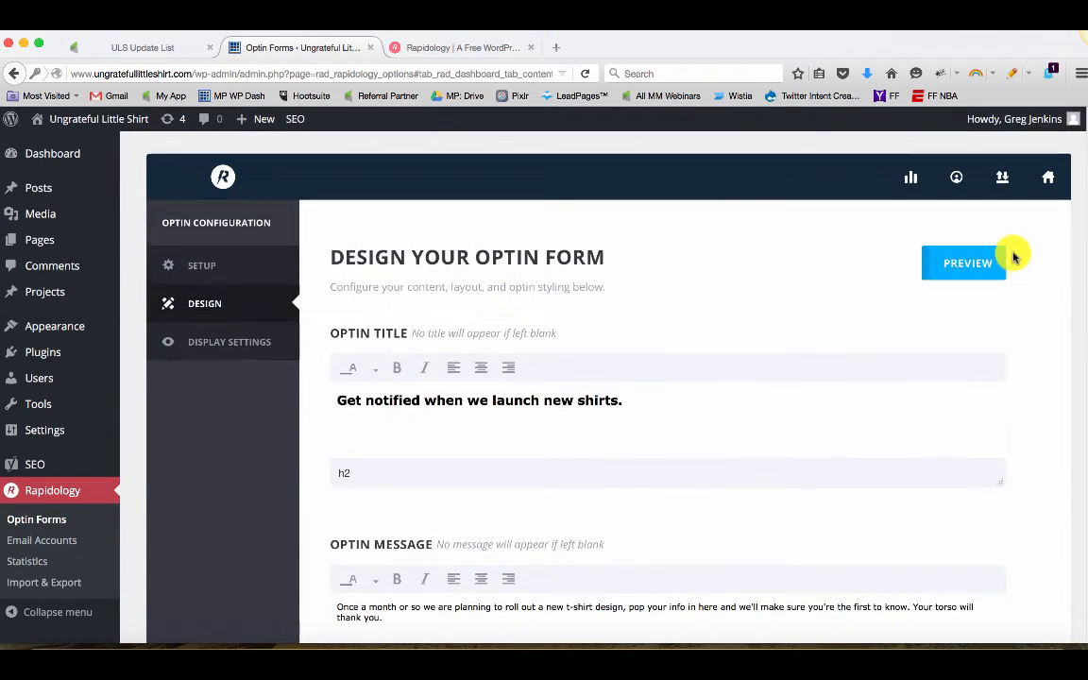
pyautogui.scroll(-10, 965, 271)
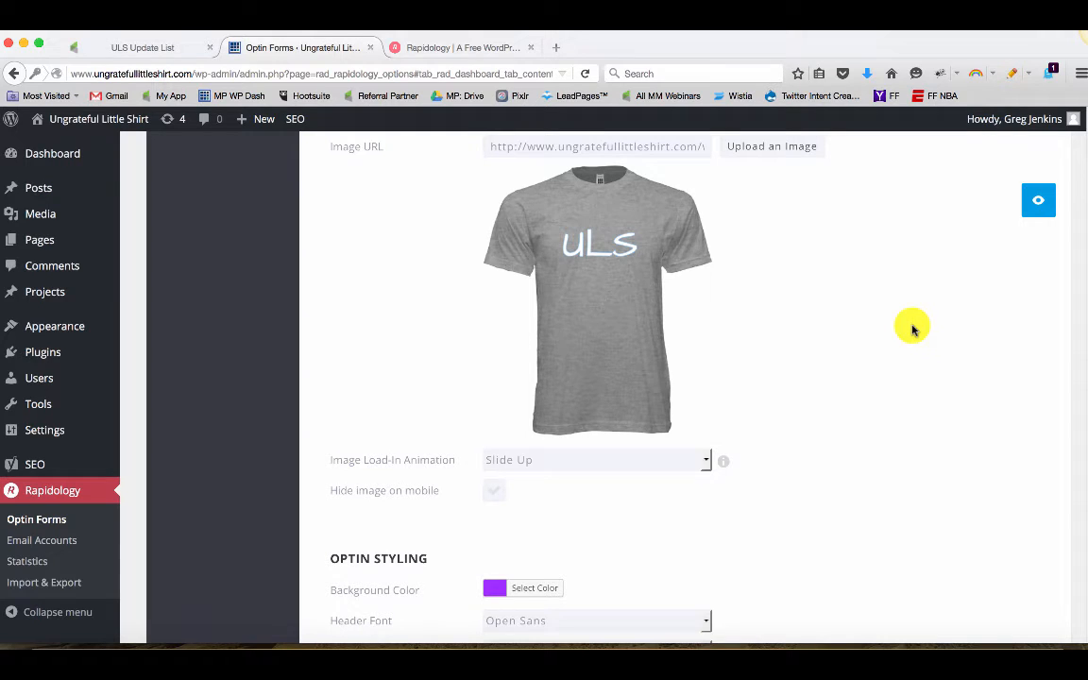
pyautogui.scroll(-2, 869, 378)
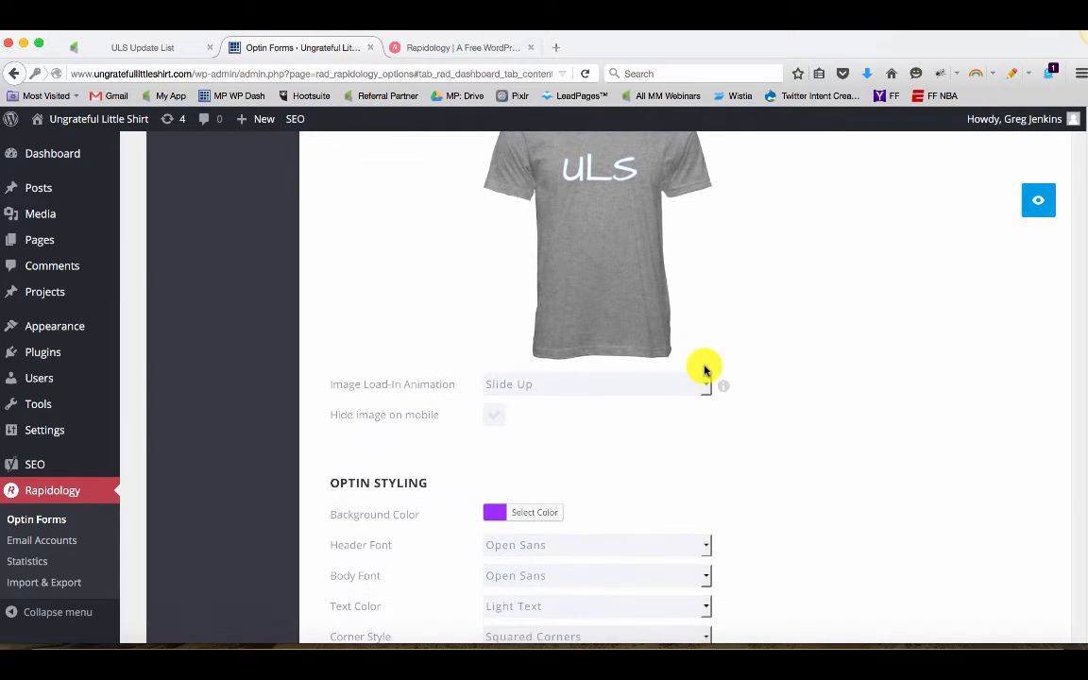
pyautogui.click(510, 388)
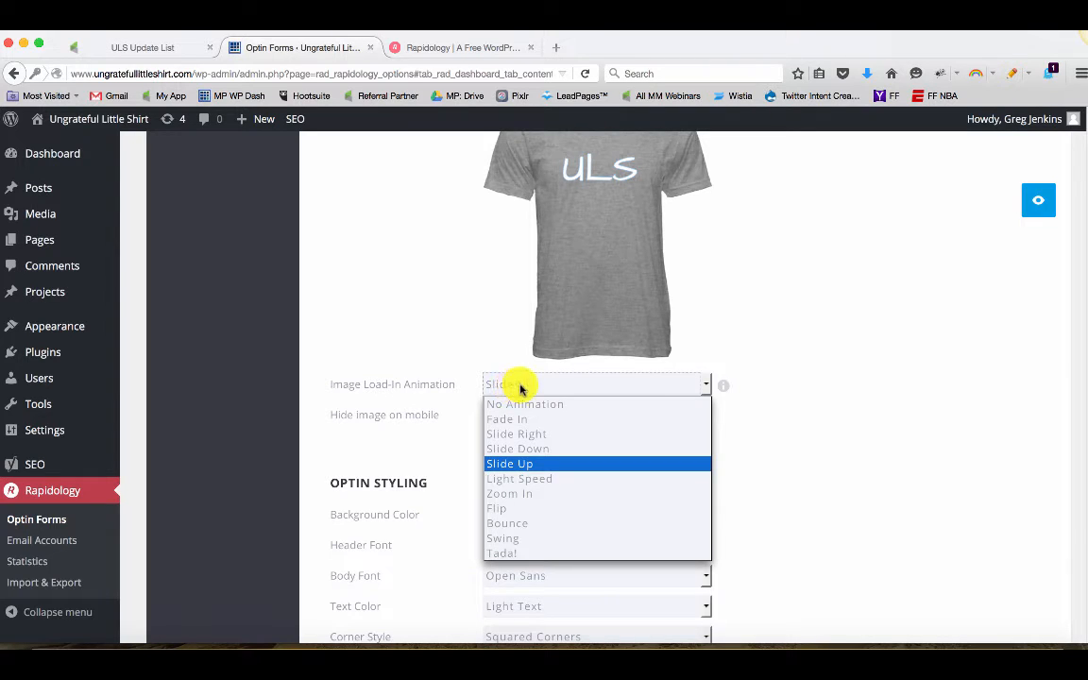
pyautogui.click(545, 504)
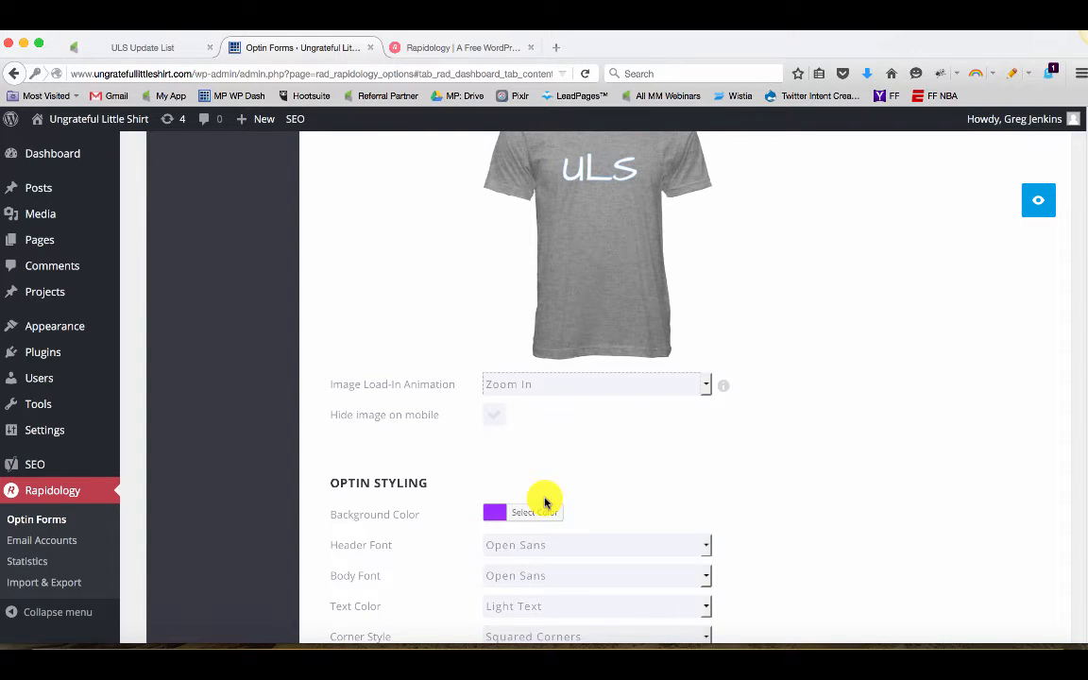
pyautogui.click(1040, 213)
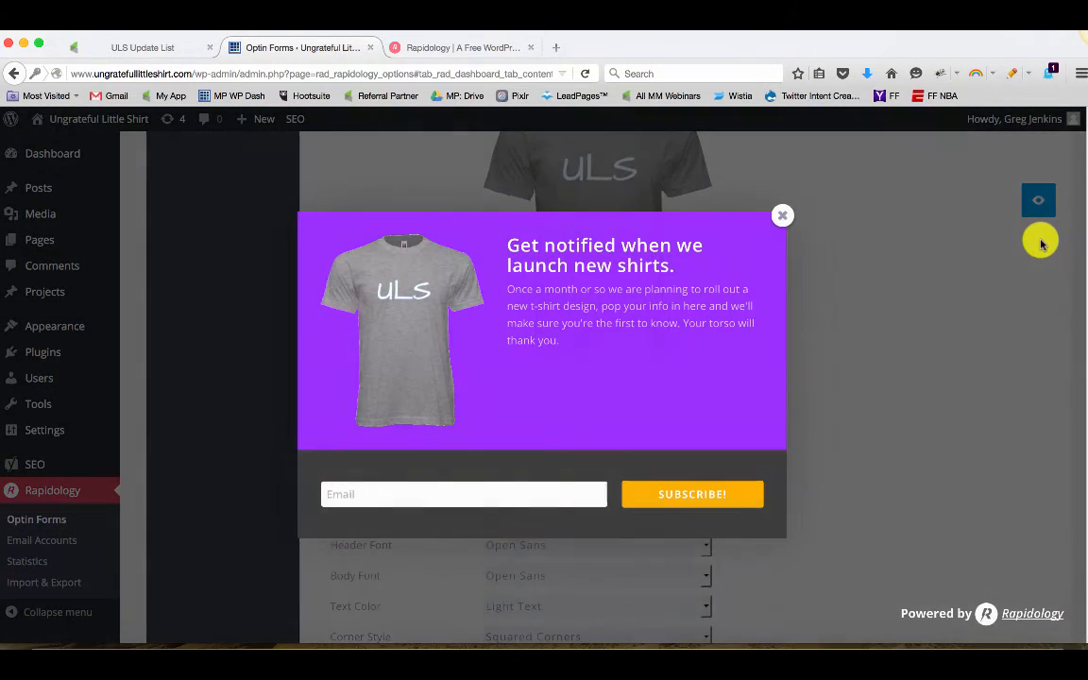
pyautogui.click(786, 220)
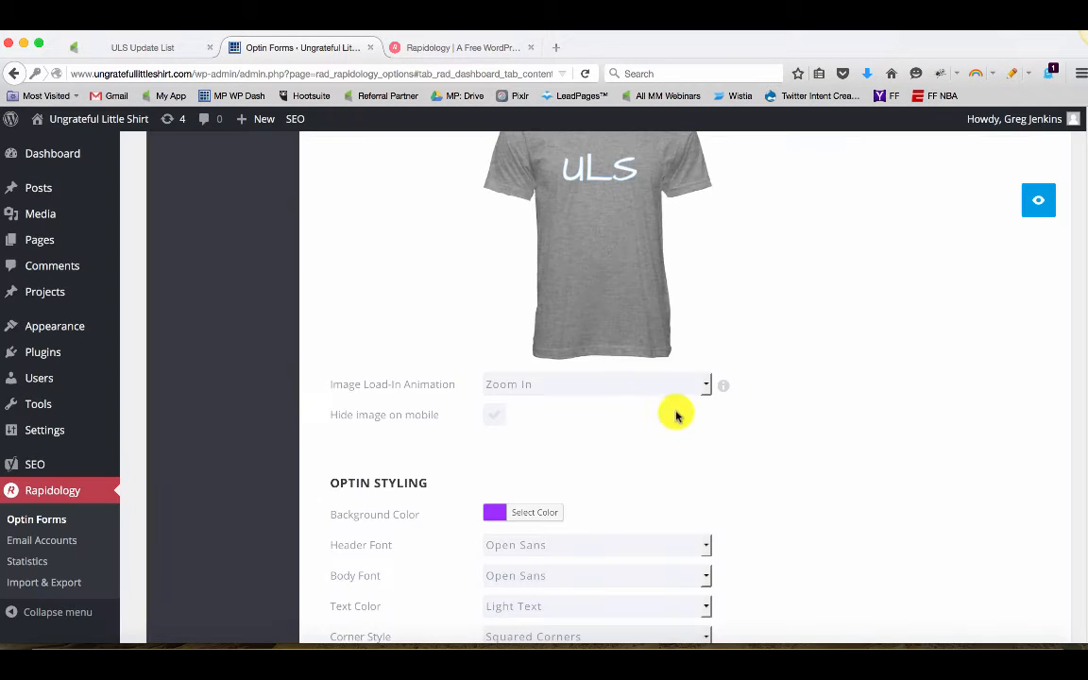
# Change the image load-in animation to Slide Down and preview the optin again
pyautogui.click(673, 383)
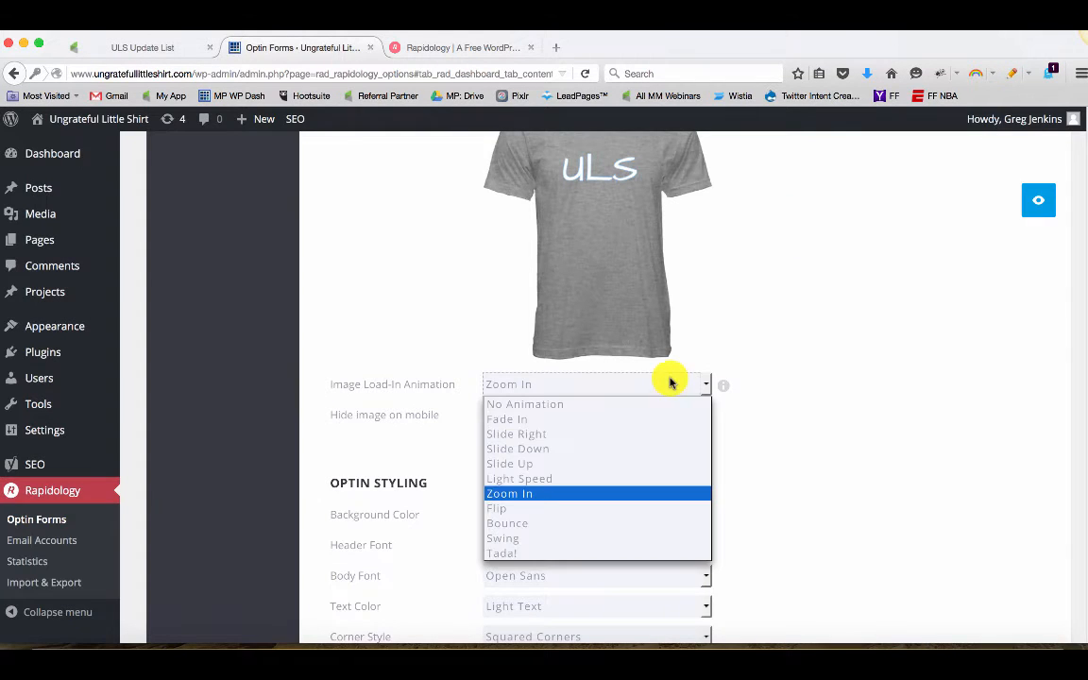
pyautogui.click(627, 452)
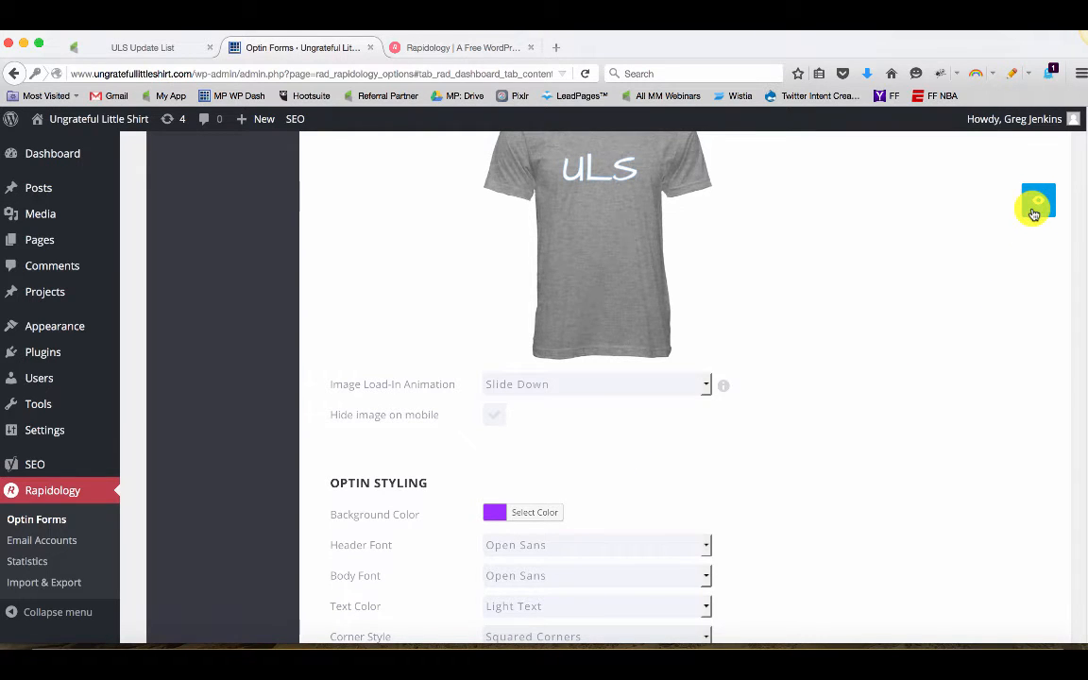
pyautogui.click(1035, 209)
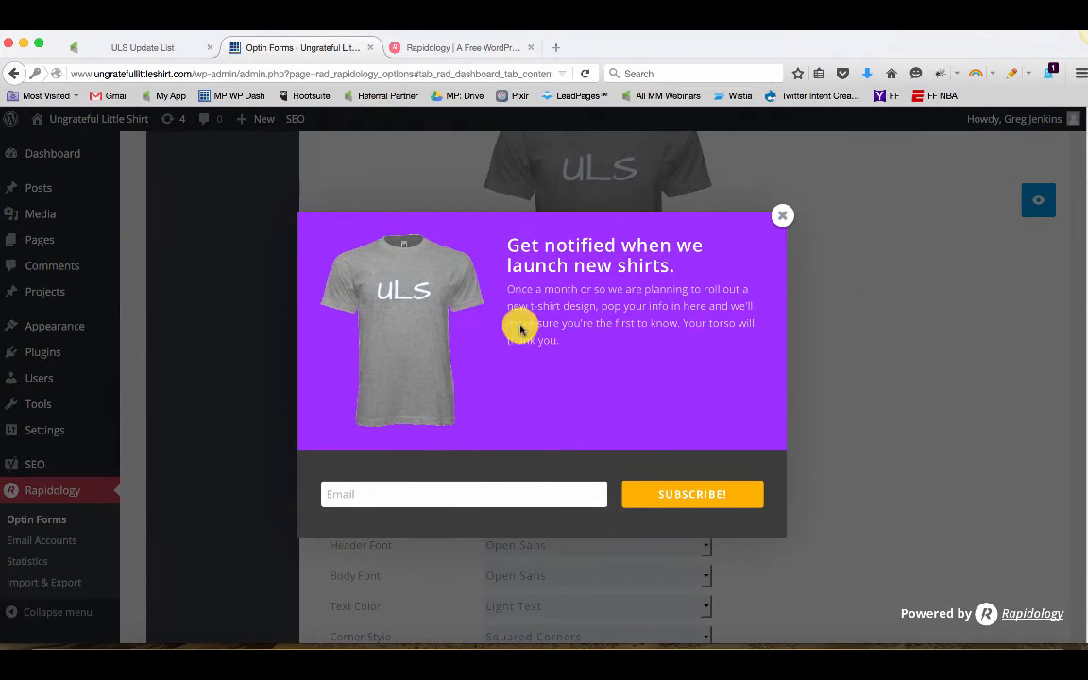
pyautogui.click(782, 217)
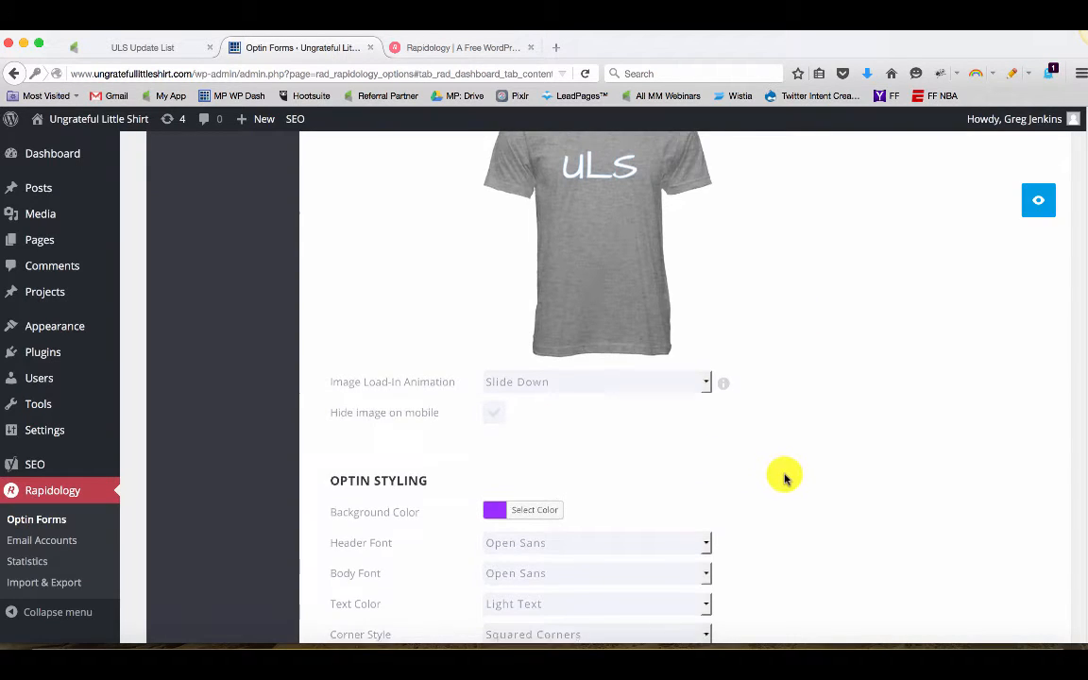
# Inspect the background color picker, then preview the optin once more
pyautogui.scroll(-2, 542, 436)
pyautogui.click(522, 415)
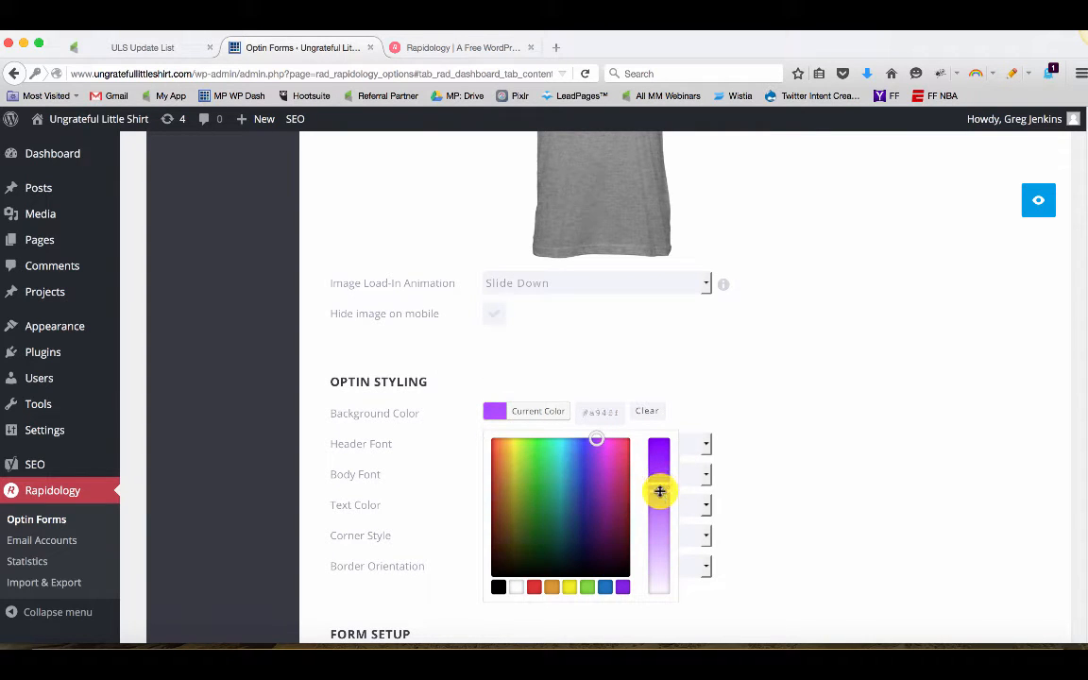
pyautogui.click(792, 422)
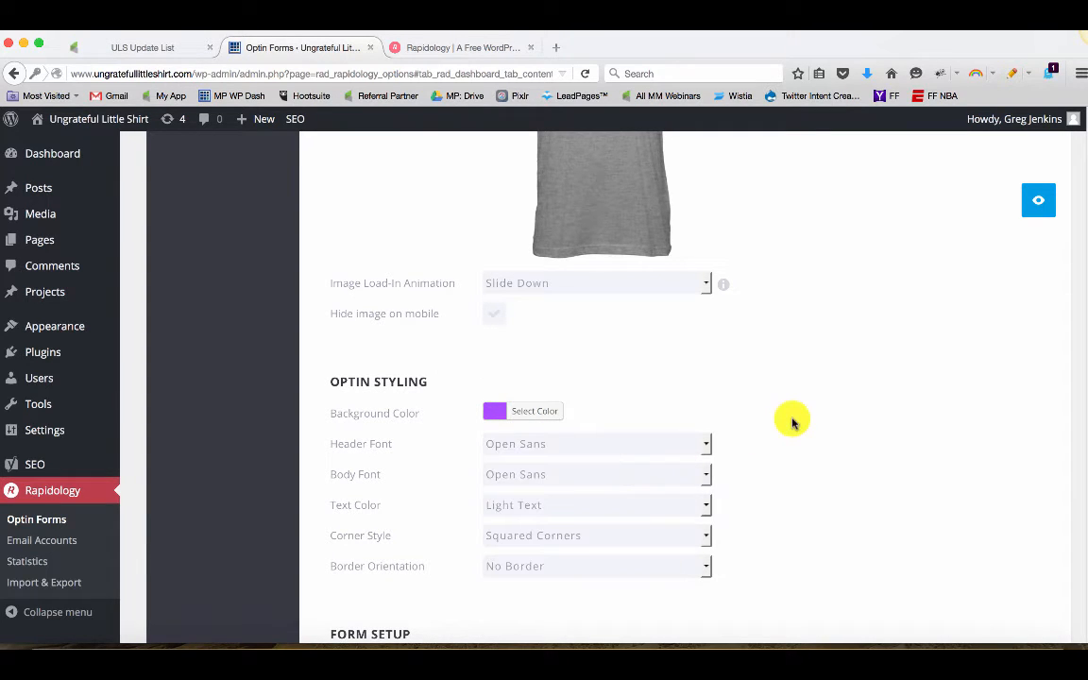
pyautogui.click(1036, 205)
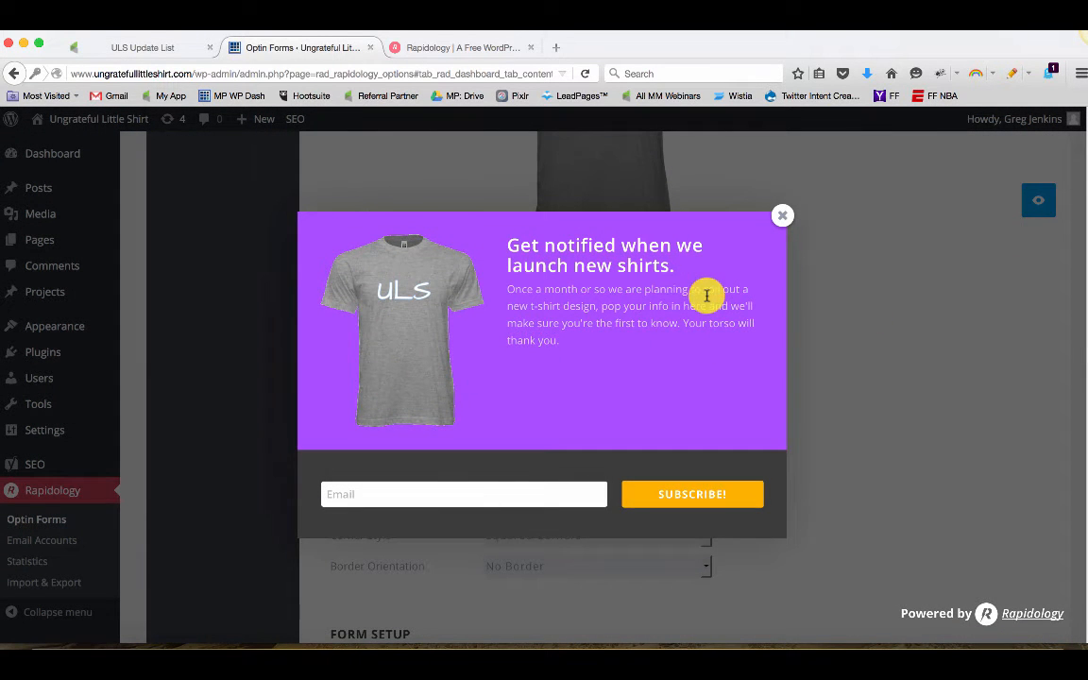
pyautogui.click(782, 217)
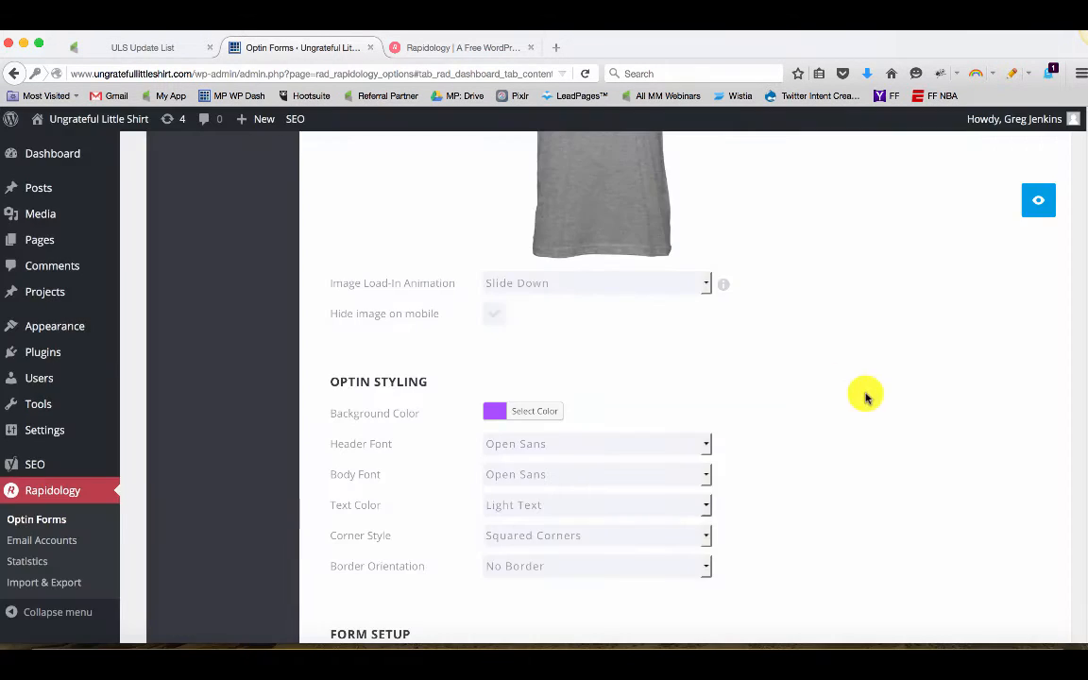
# Set the optin's corner style to Rounded Corners
pyautogui.scroll(-1, 850, 406)
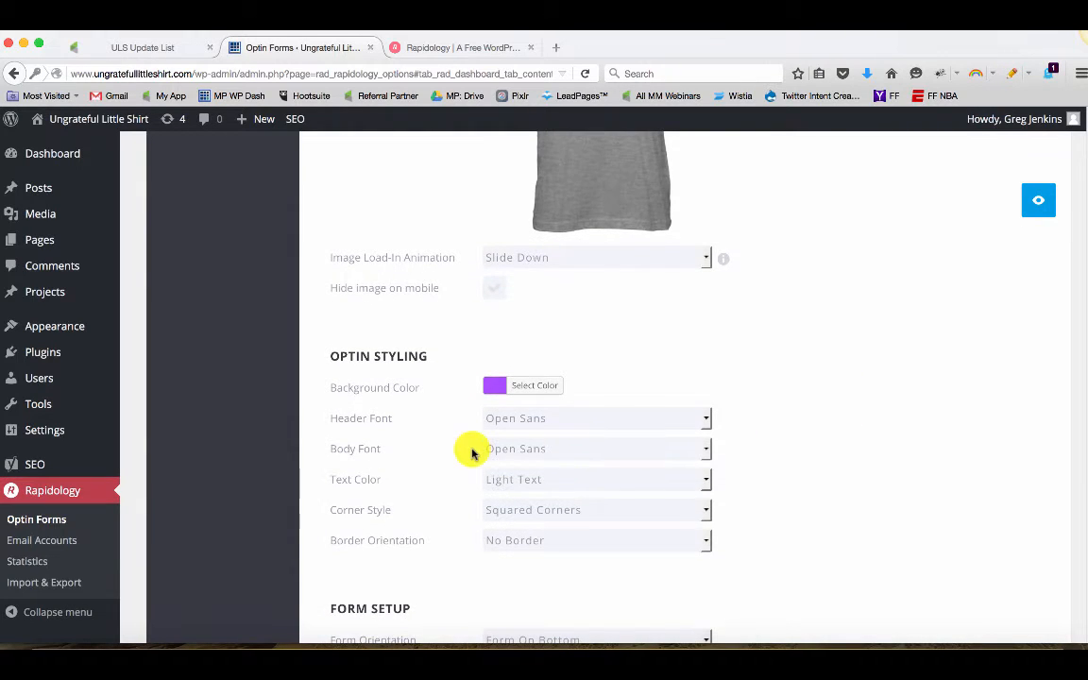
pyautogui.scroll(-2, 413, 406)
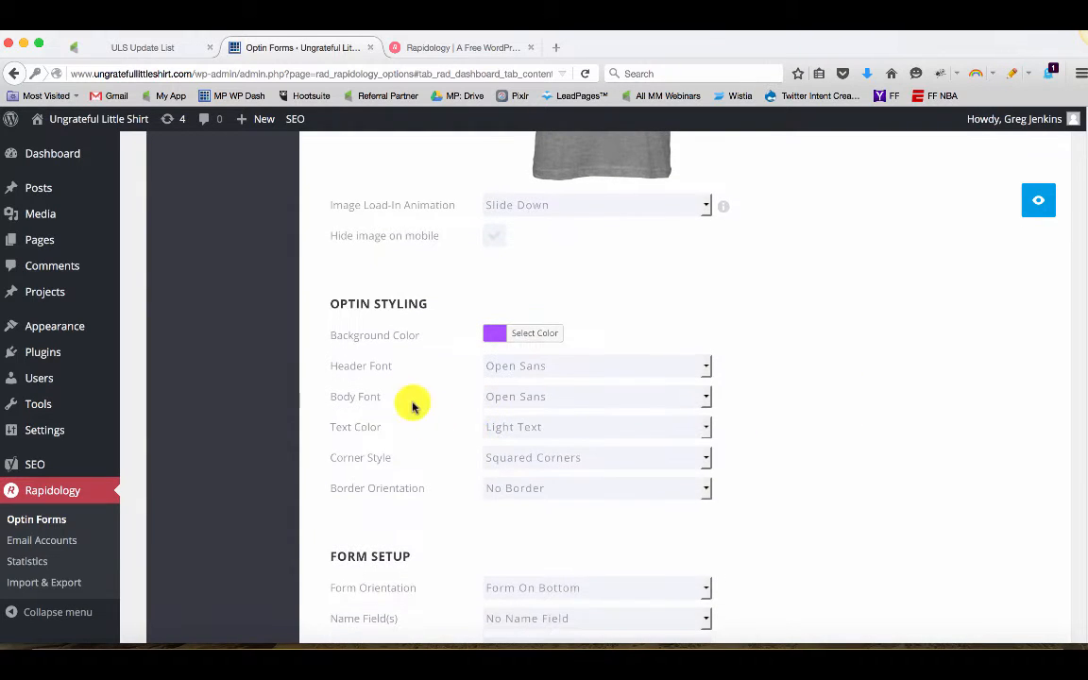
pyautogui.click(514, 457)
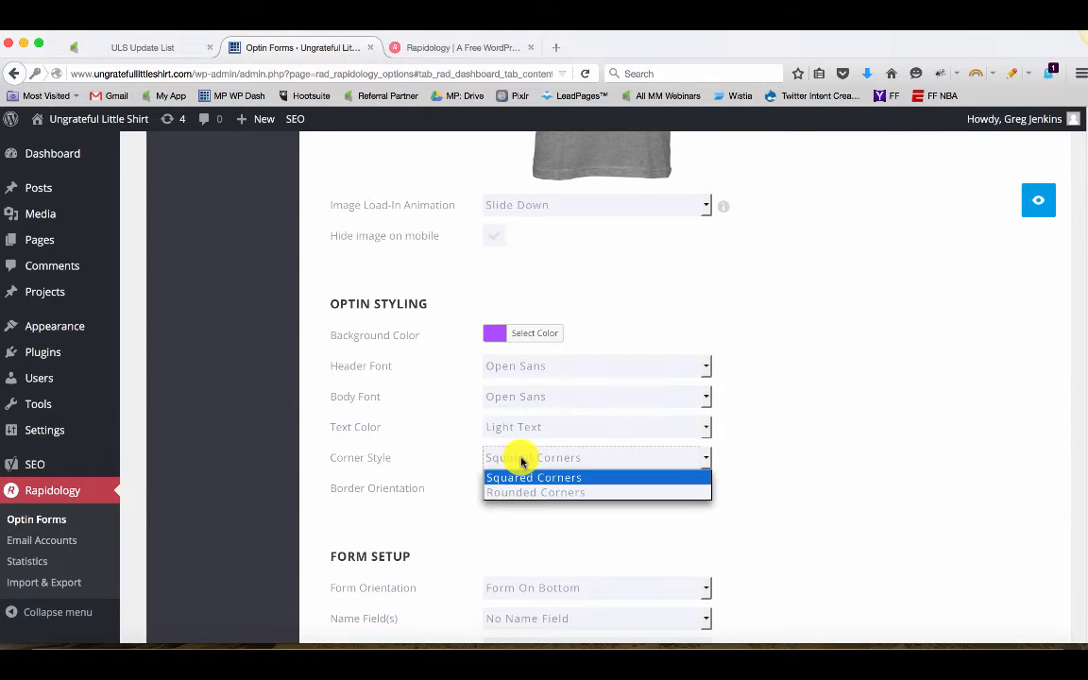
pyautogui.click(540, 492)
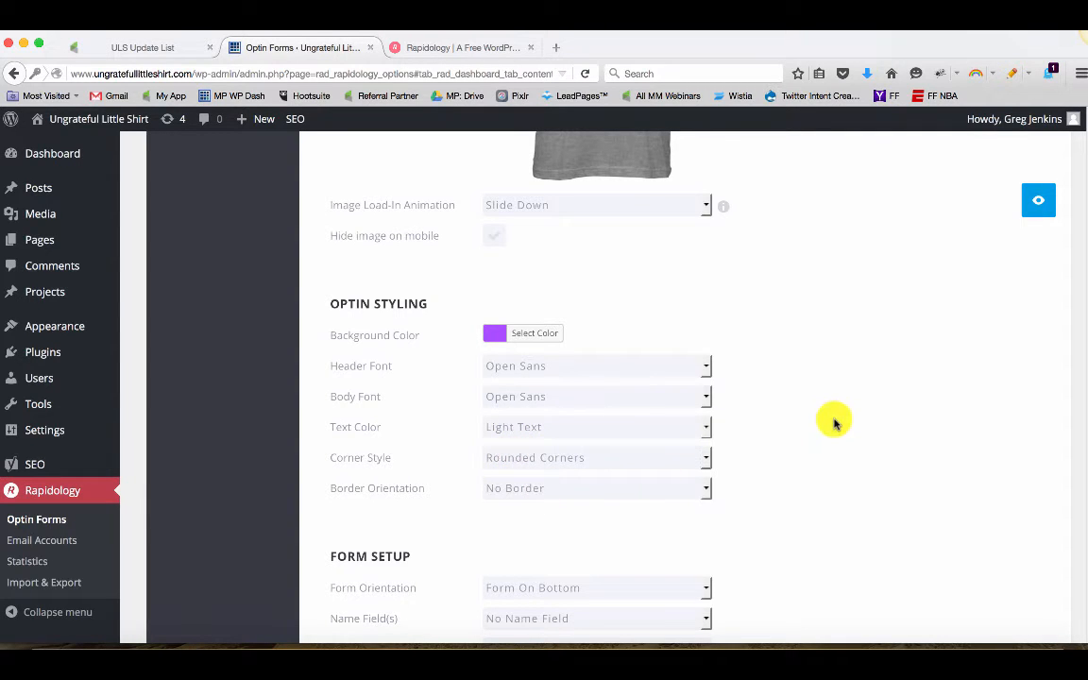
# Set the form's name fields option to Single Name Field
pyautogui.scroll(-1, 831, 425)
pyautogui.scroll(-4, 793, 431)
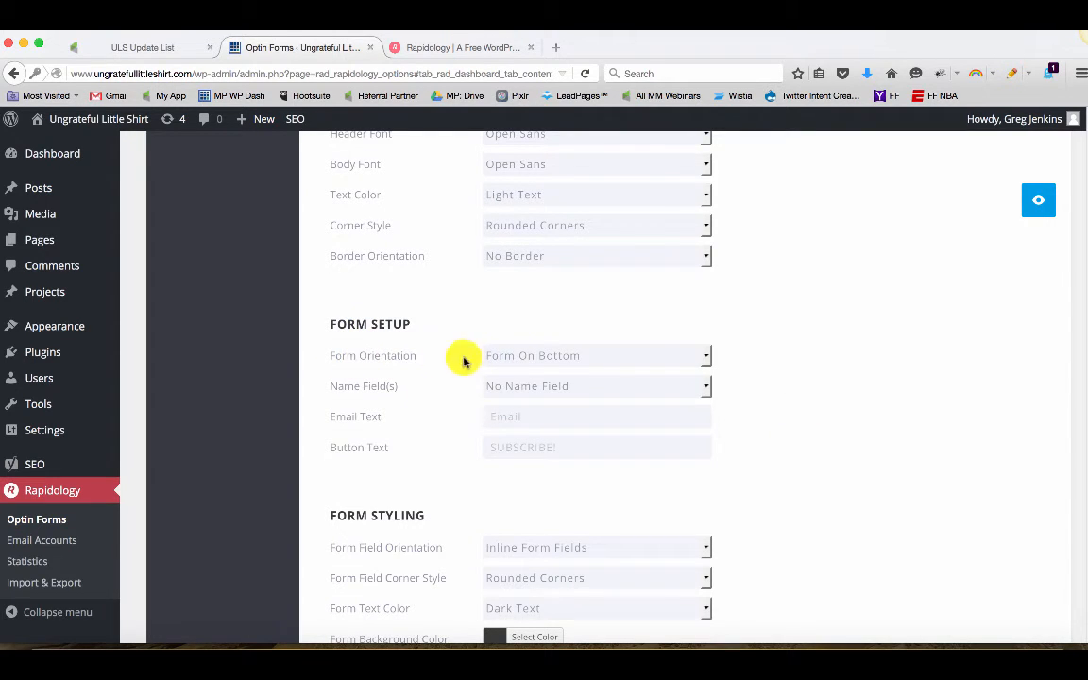
pyautogui.click(543, 359)
pyautogui.click(733, 359)
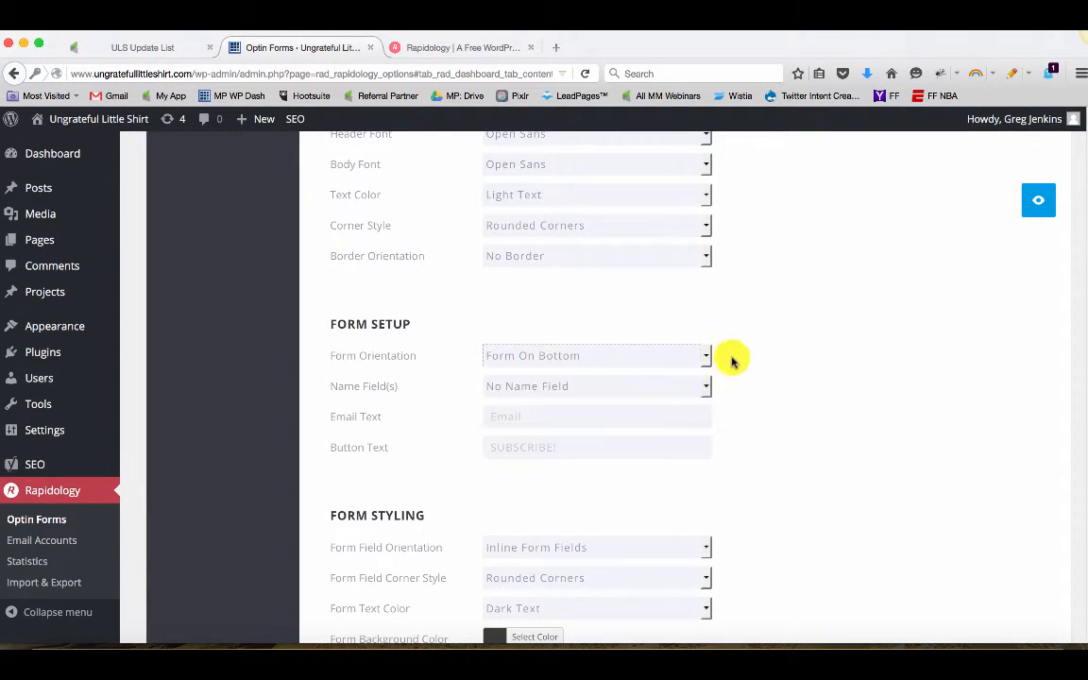
pyautogui.click(516, 393)
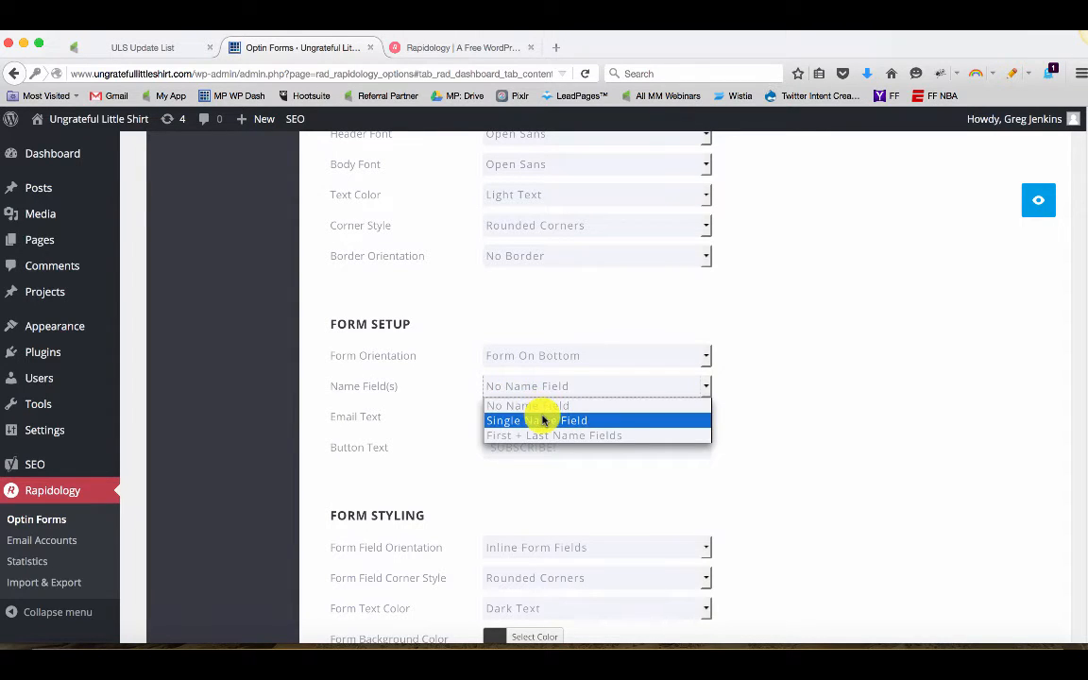
pyautogui.click(541, 418)
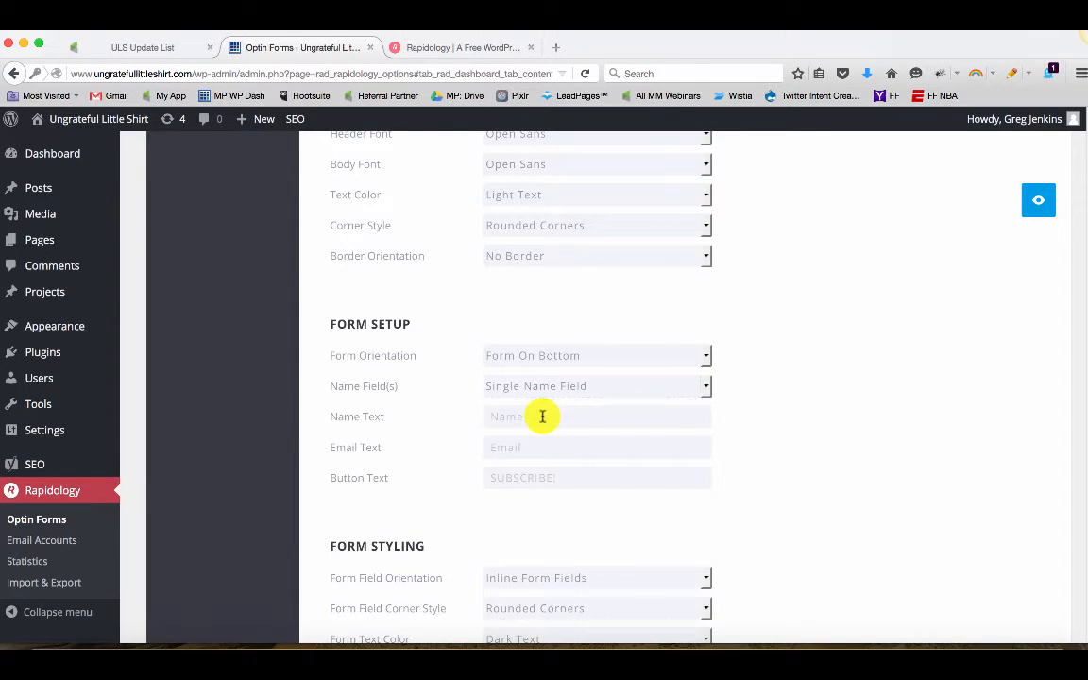
# Enter 'First Name' as the name field text and 'Email, bro' as the email field text
pyautogui.write('First N')
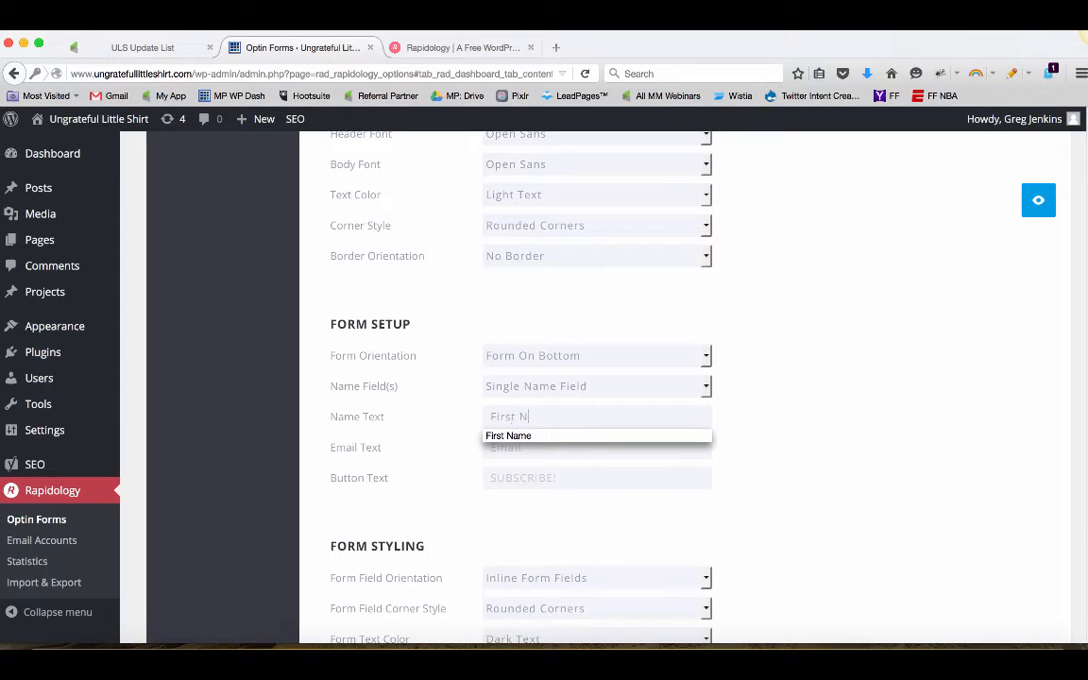
pyautogui.write('ame')
pyautogui.click(707, 436)
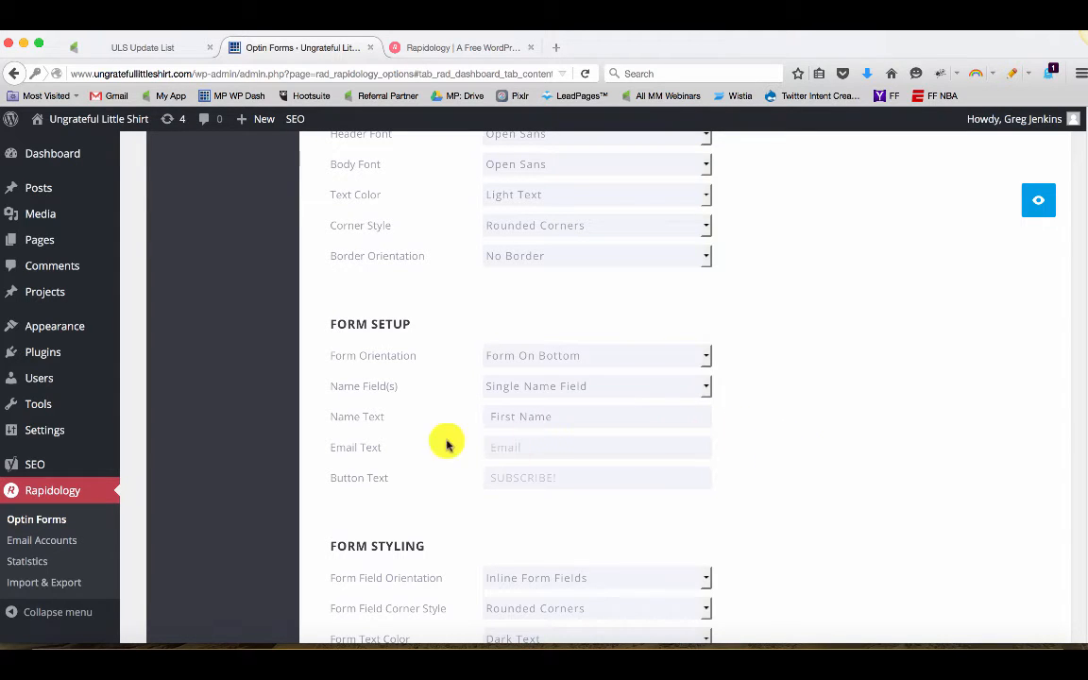
pyautogui.click(517, 441)
pyautogui.write('Email')
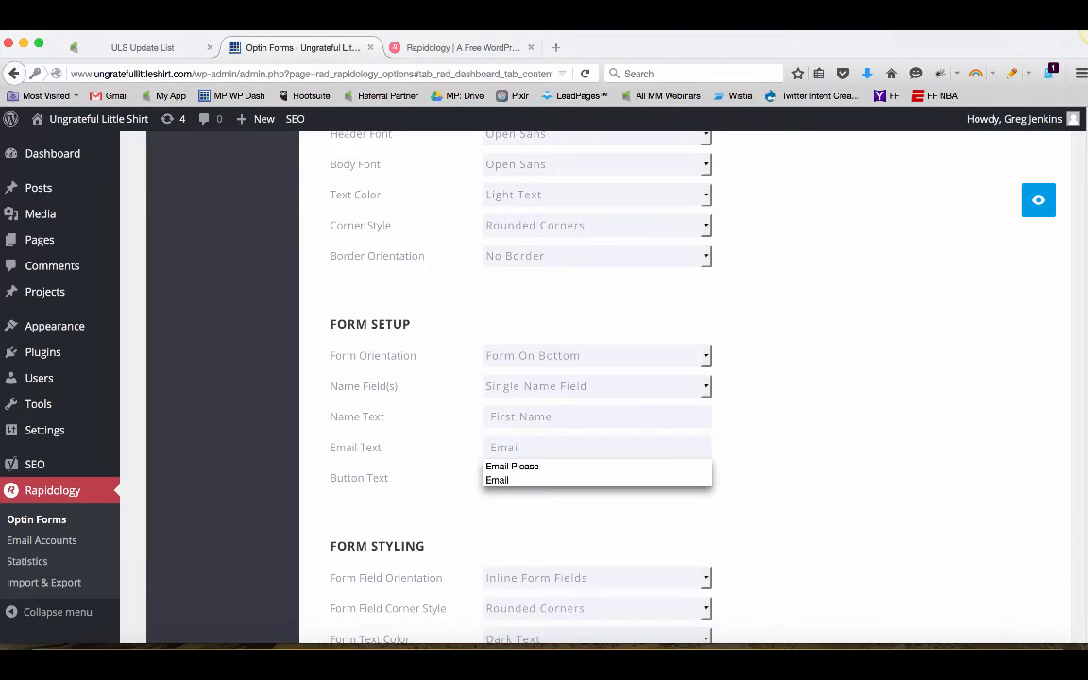
pyautogui.write(', br')
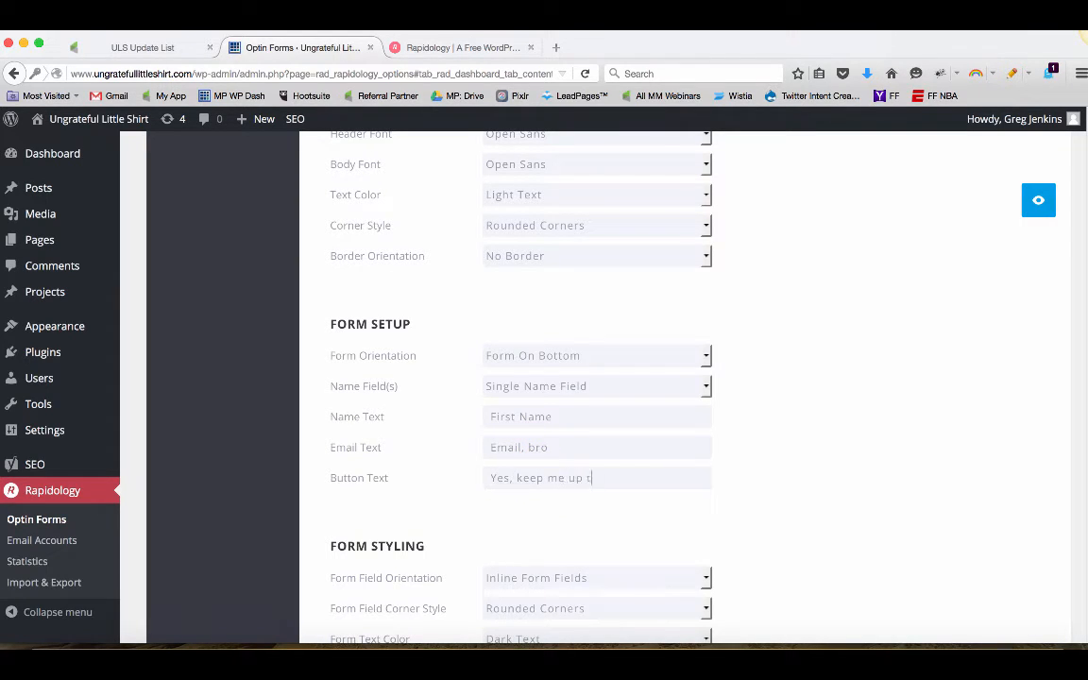
# Set the button text to 'Yes, keep me up to date with the other cool kids.' and preview the optin
pyautogui.write('other cool kids.')
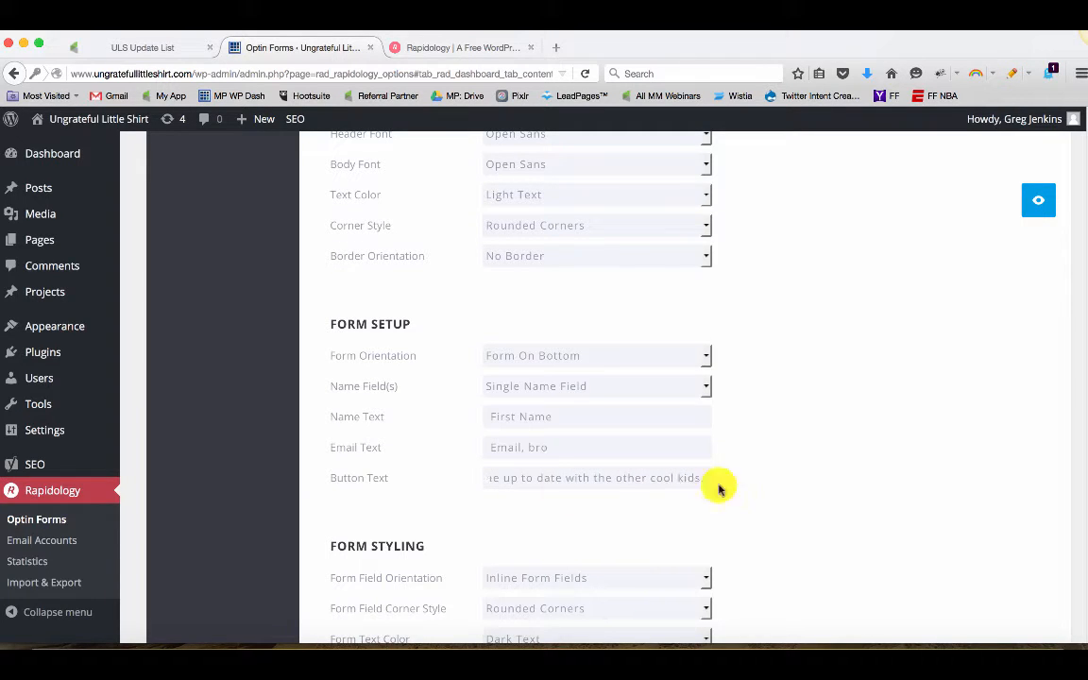
pyautogui.click(1027, 212)
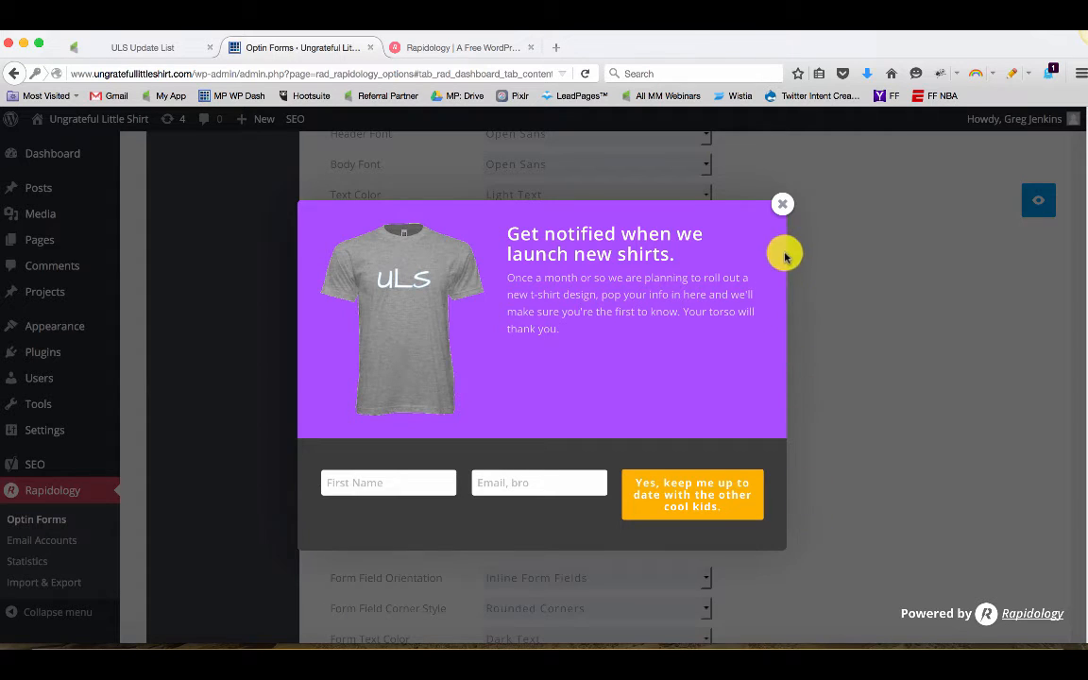
pyautogui.click(782, 205)
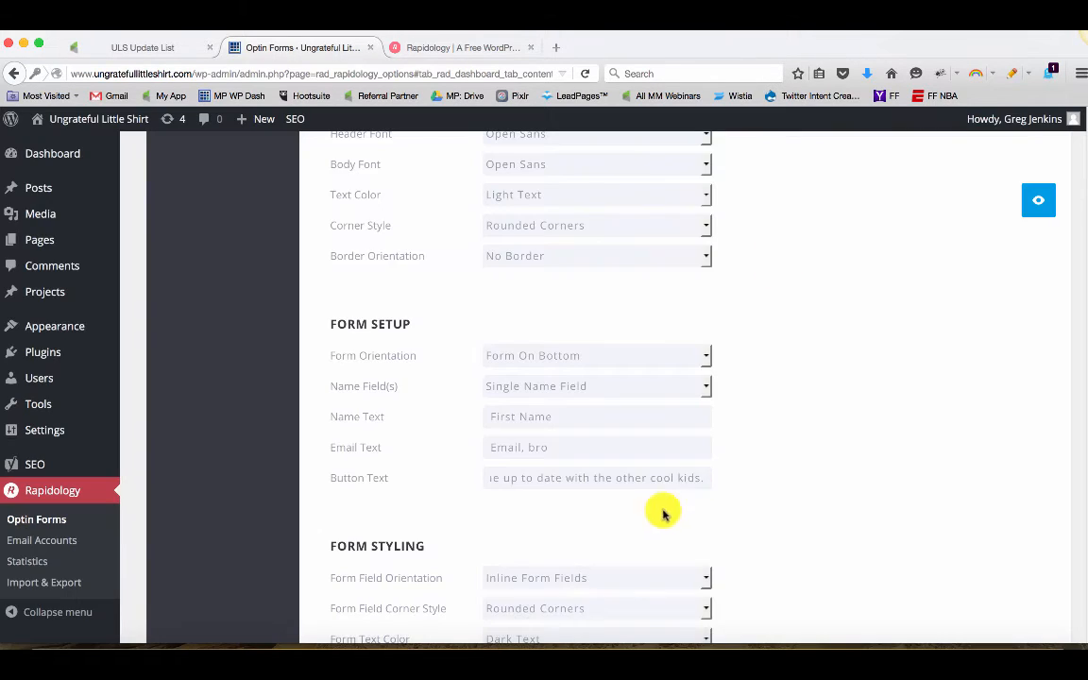
# Change the button text to 'Yes, obvi.' and preview the optin, then close the preview
pyautogui.tripleClick(688, 474)
pyautogui.write('Ye')
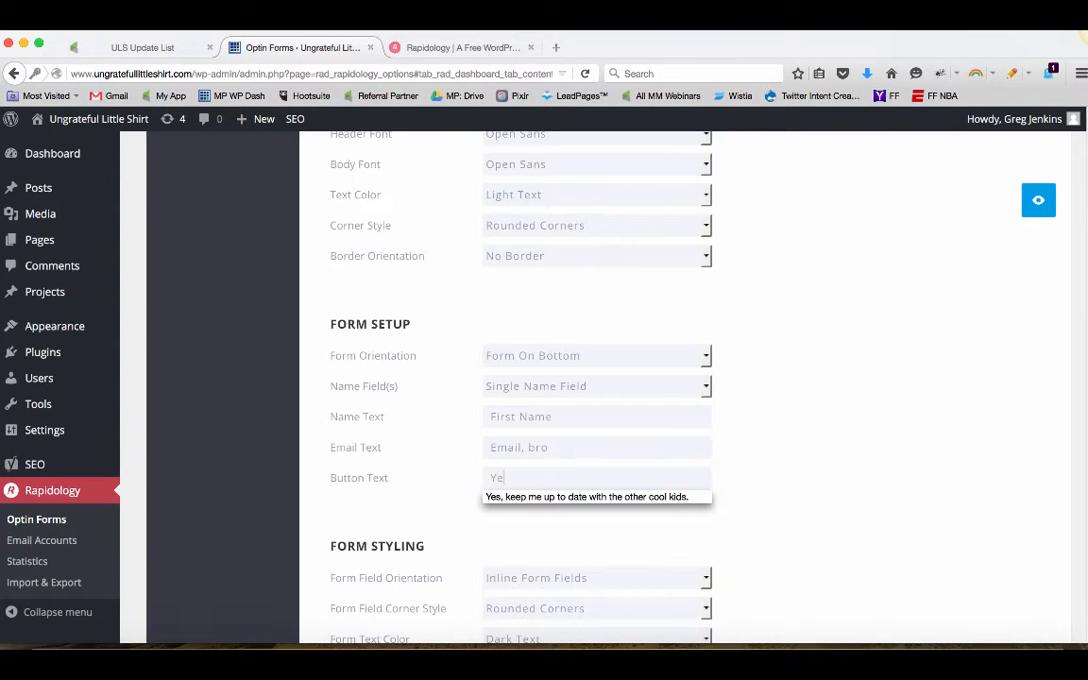
pyautogui.write('s, obvi.')
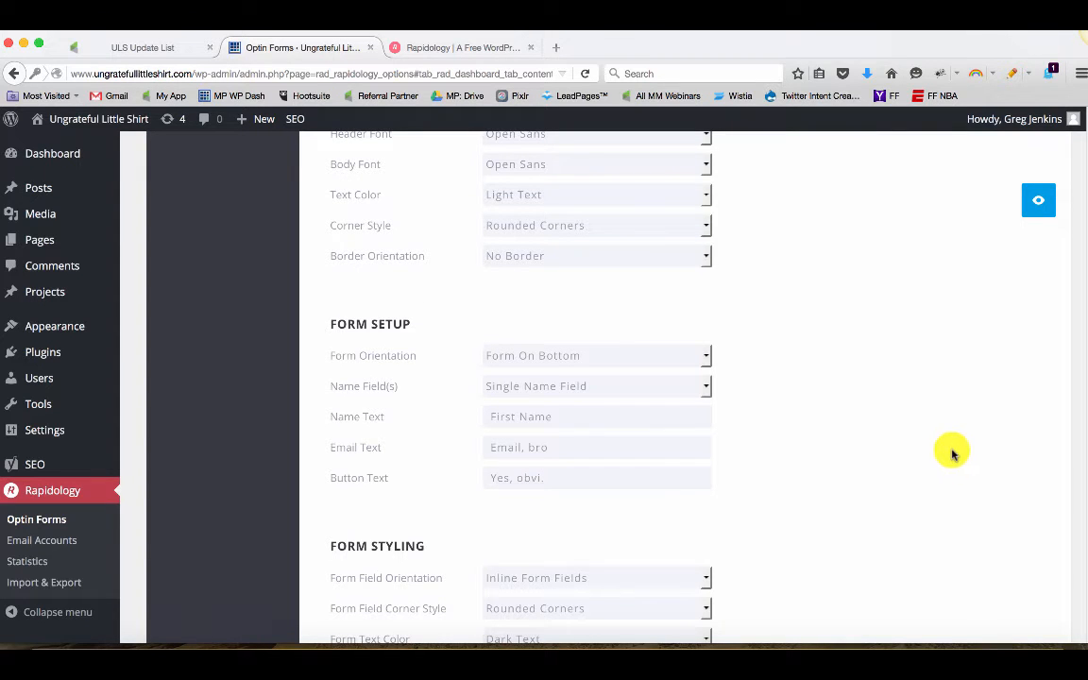
pyautogui.click(1037, 210)
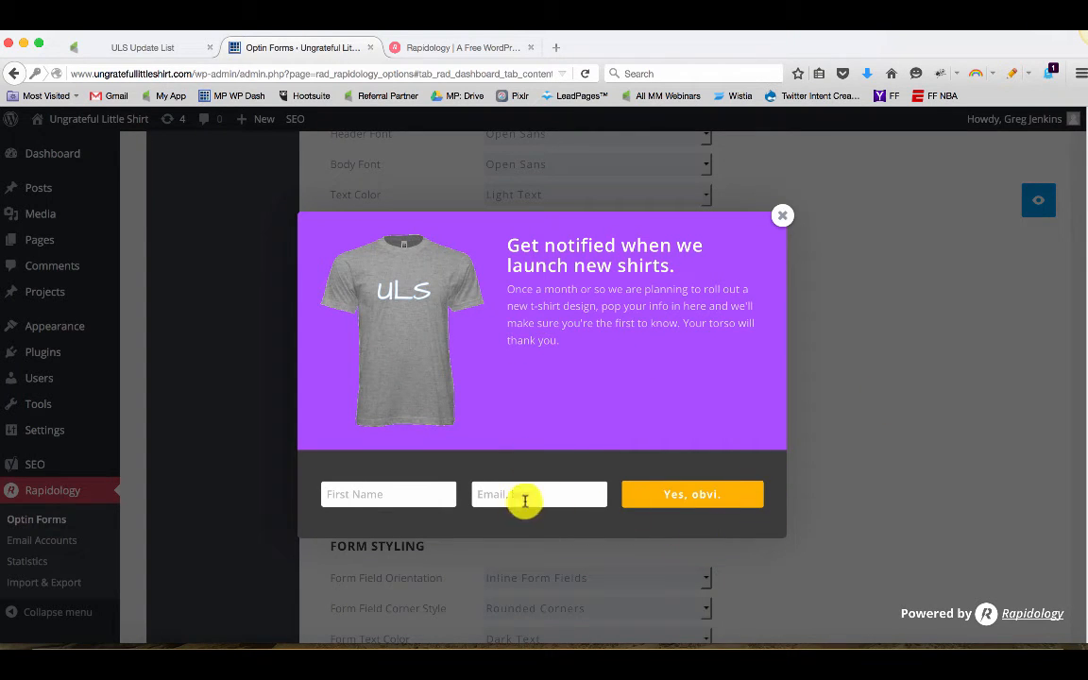
pyautogui.click(783, 217)
# Inspect the button color picker, then preview the optin again
pyautogui.scroll(-5, 832, 386)
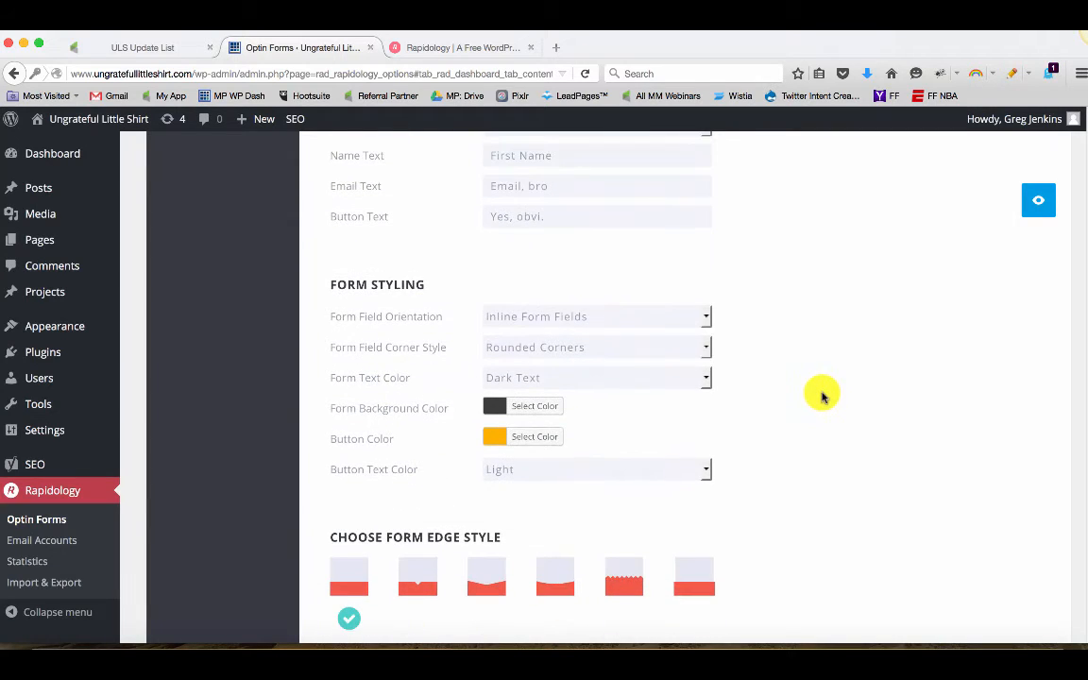
pyautogui.click(524, 440)
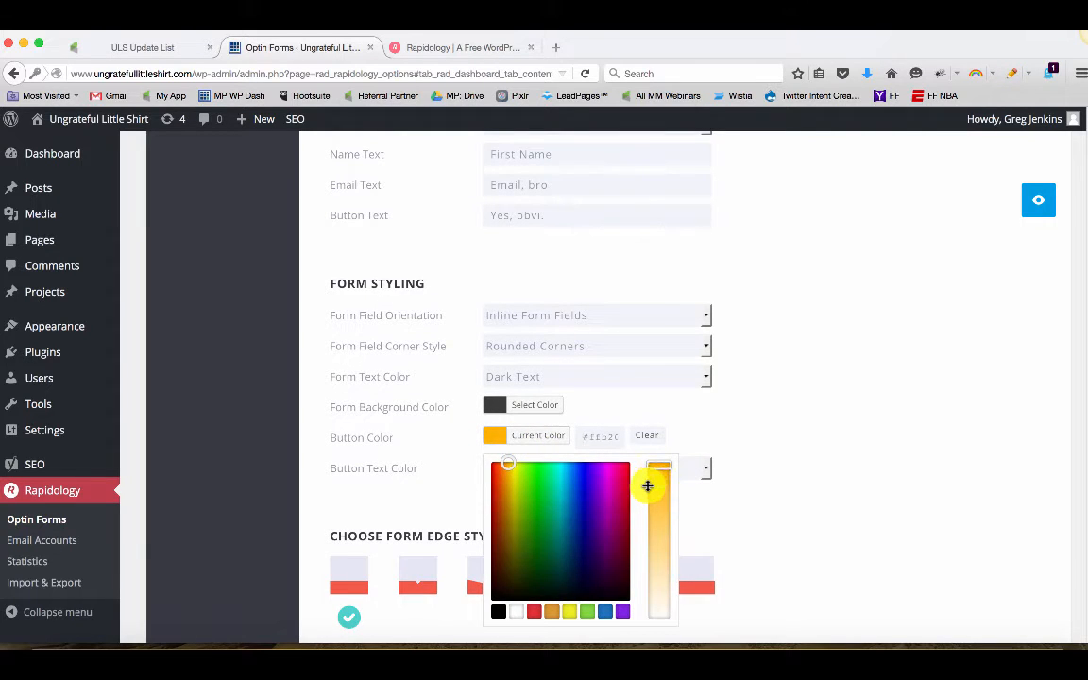
pyautogui.click(745, 463)
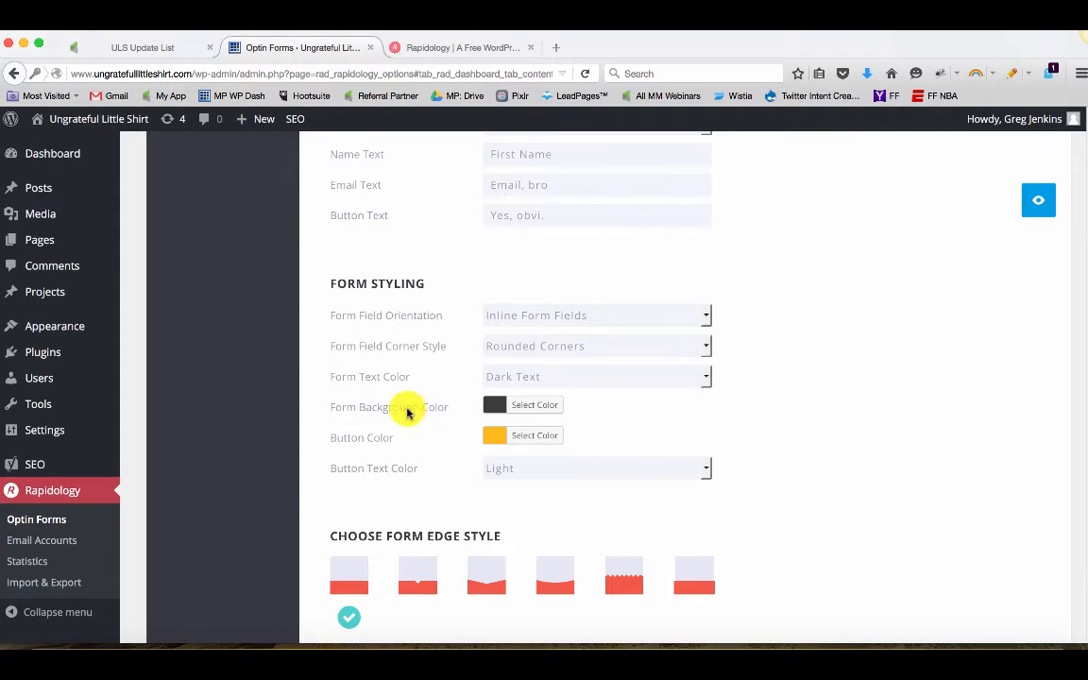
pyautogui.click(1036, 211)
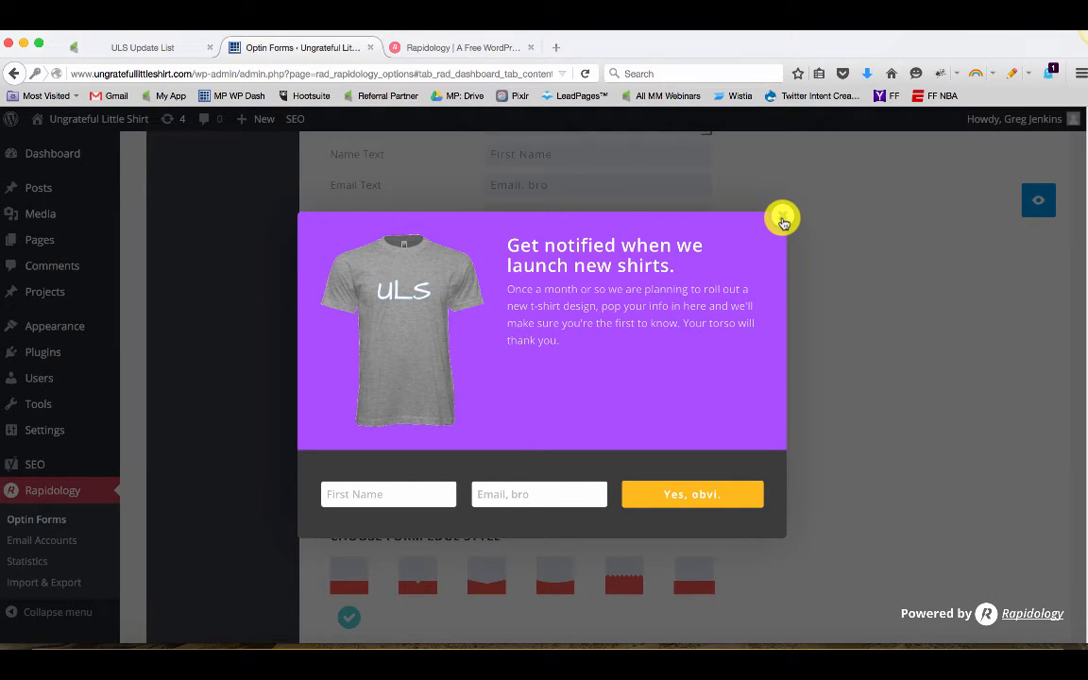
pyautogui.click(783, 220)
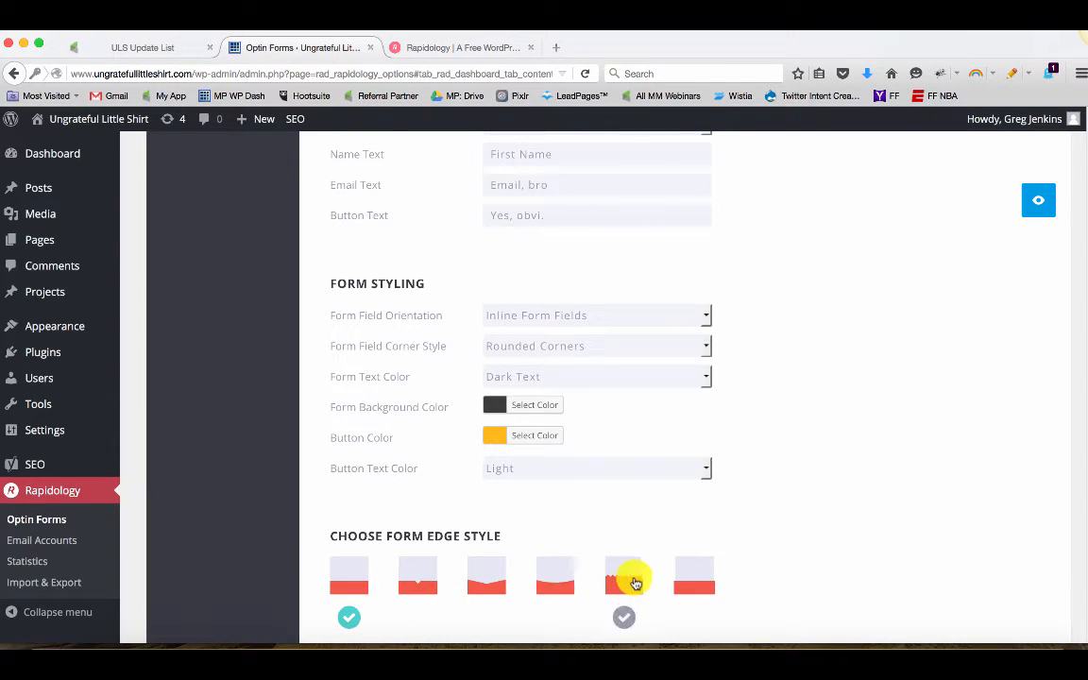
# Select the zigzag form edge style and preview the optin
pyautogui.click(636, 583)
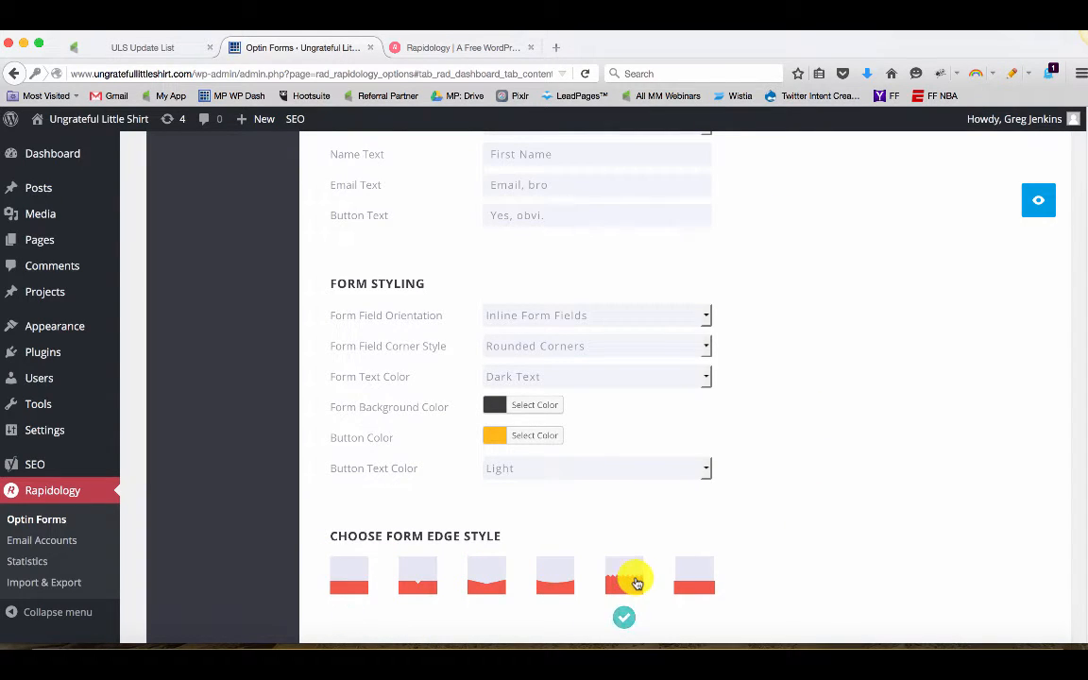
pyautogui.click(1041, 206)
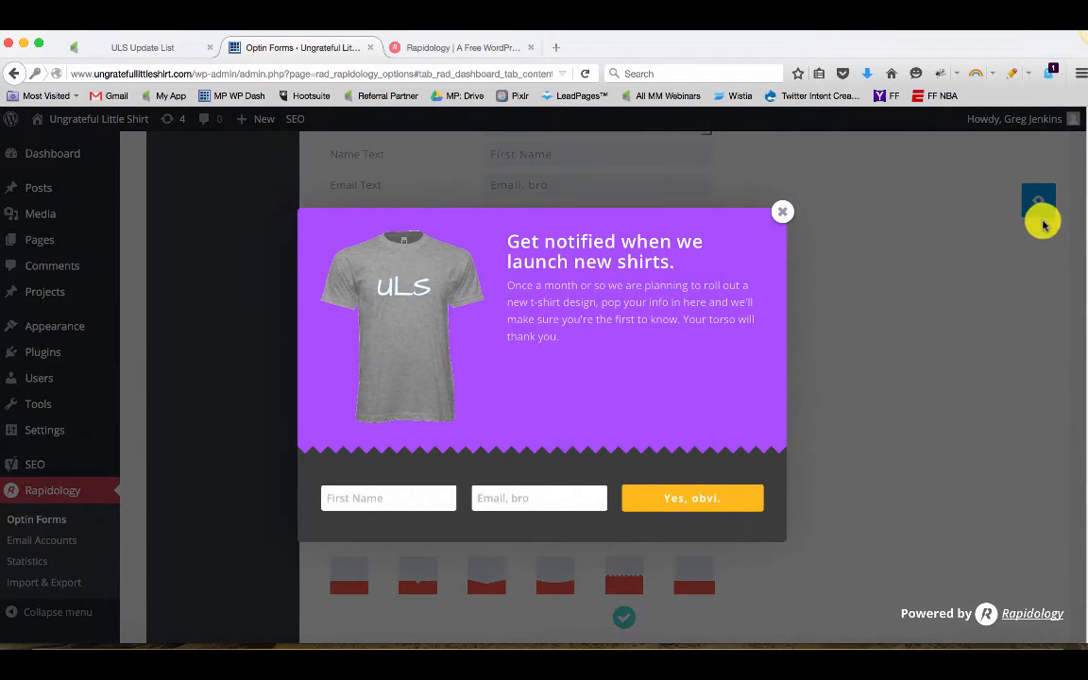
pyautogui.click(783, 213)
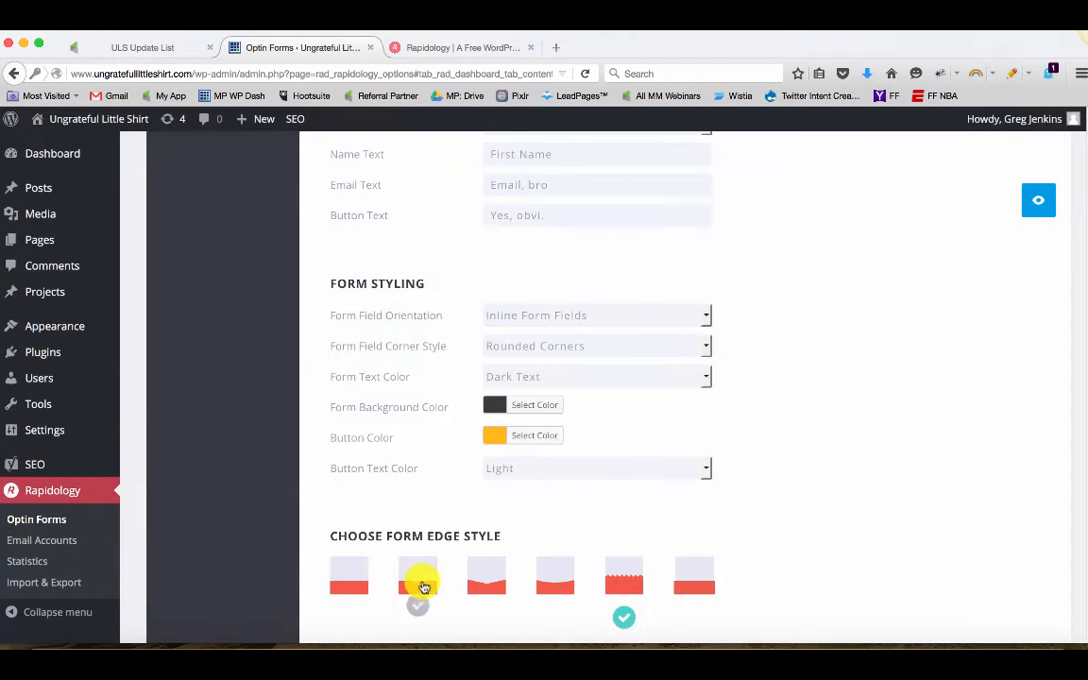
# Select the pointed-notch form edge style and preview the optin
pyautogui.click(424, 587)
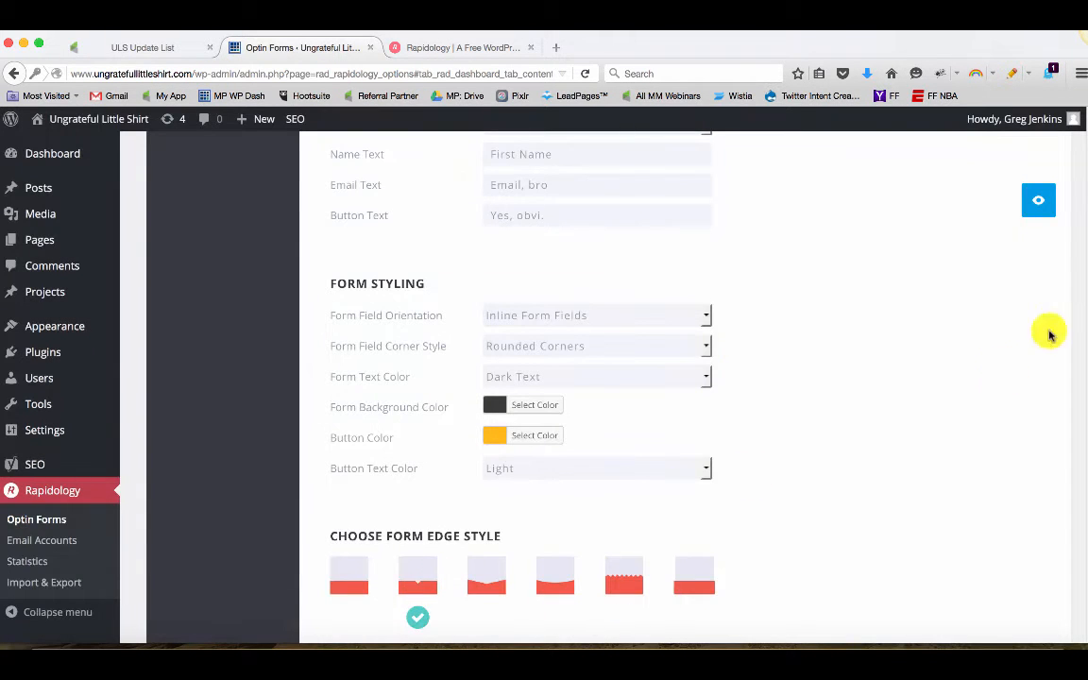
pyautogui.click(1033, 206)
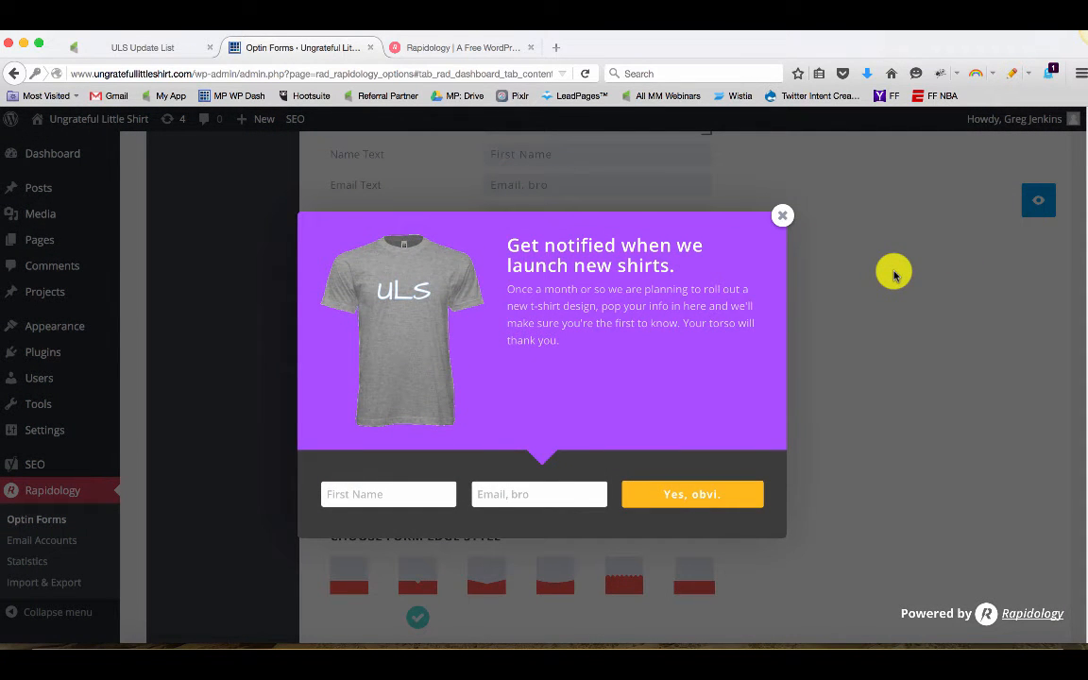
pyautogui.click(786, 221)
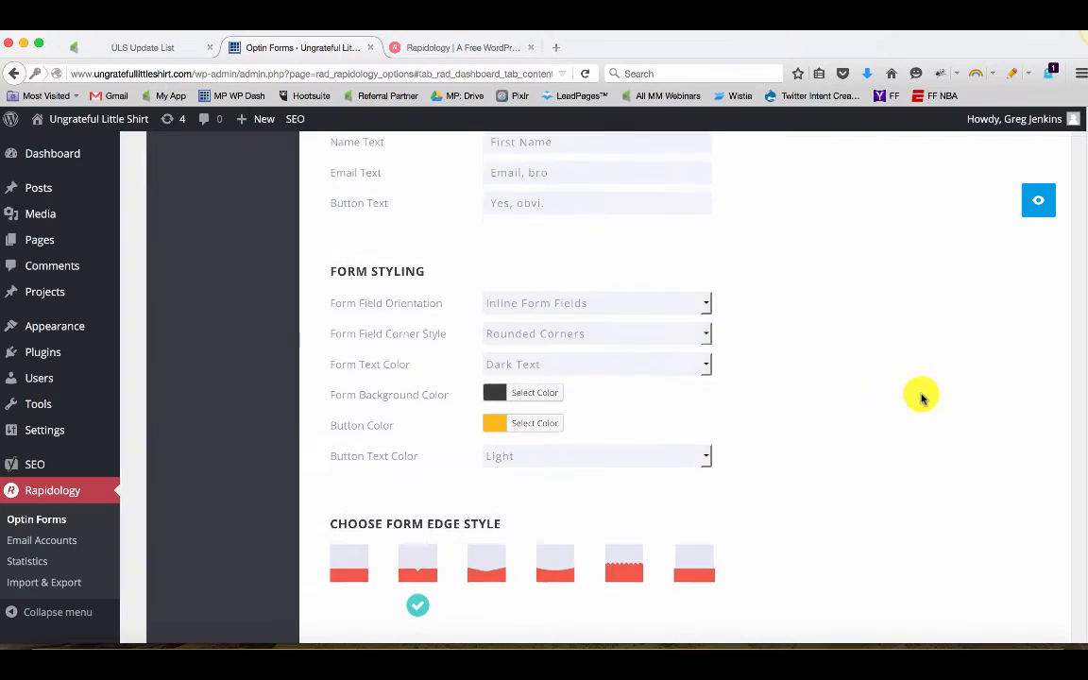
# Enter the footer text 'Don't worry, we won't sell your info. It's probably not worth much.'
pyautogui.scroll(-4, 922, 395)
pyautogui.scroll(-2, 923, 403)
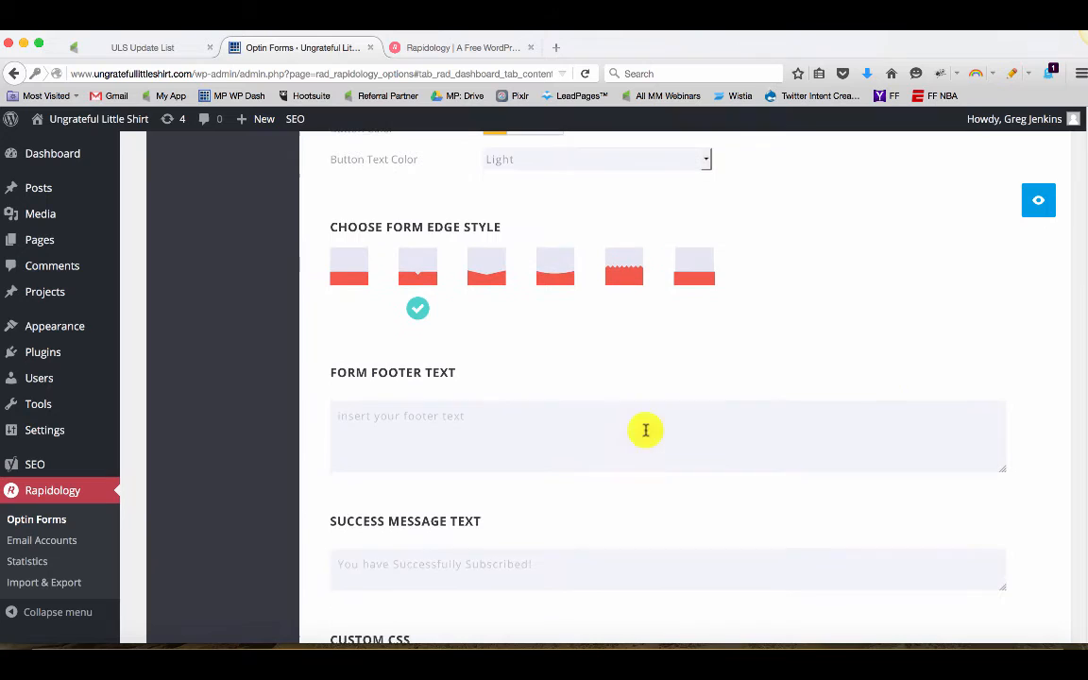
pyautogui.click(536, 430)
pyautogui.write("Don't worry, we won't sell your info. It's probably not worth much.")
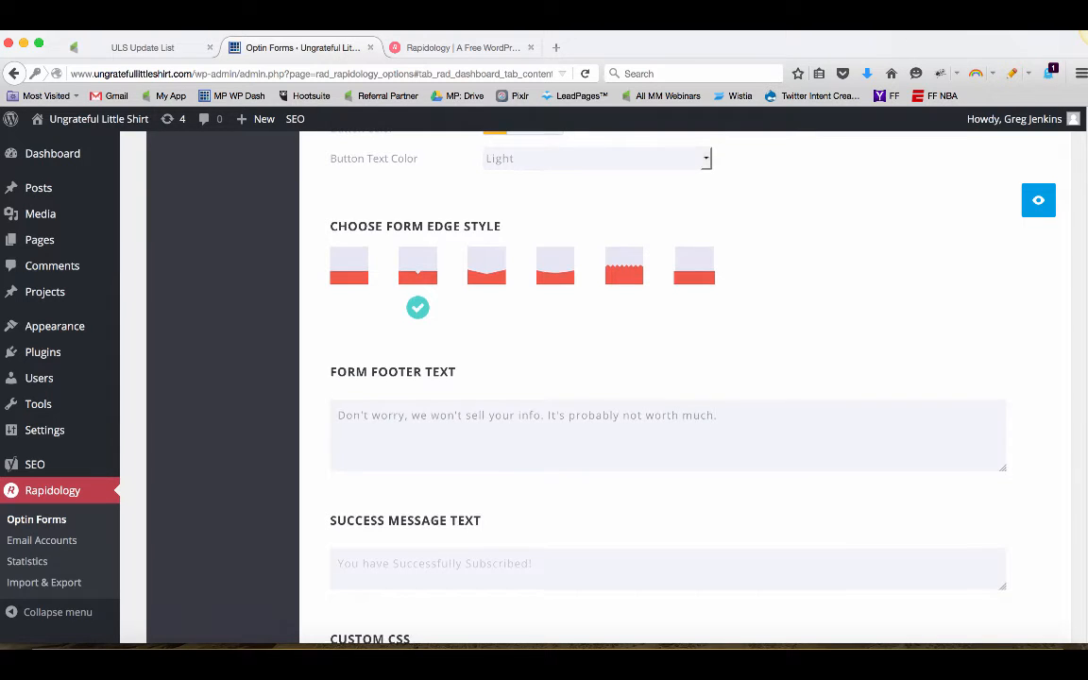
# Enter 'BOOM. You're in now. Nice choice.' as the success message text
pyautogui.scroll(-2, 535, 430)
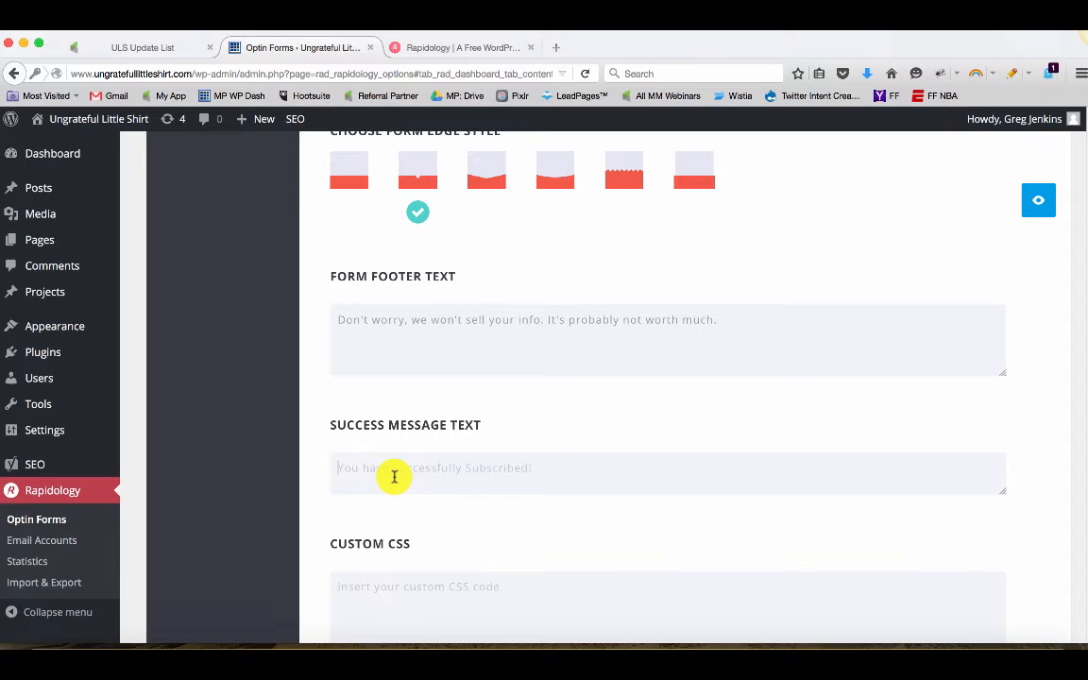
pyautogui.write("BOOM. You're in now. Nice cho")
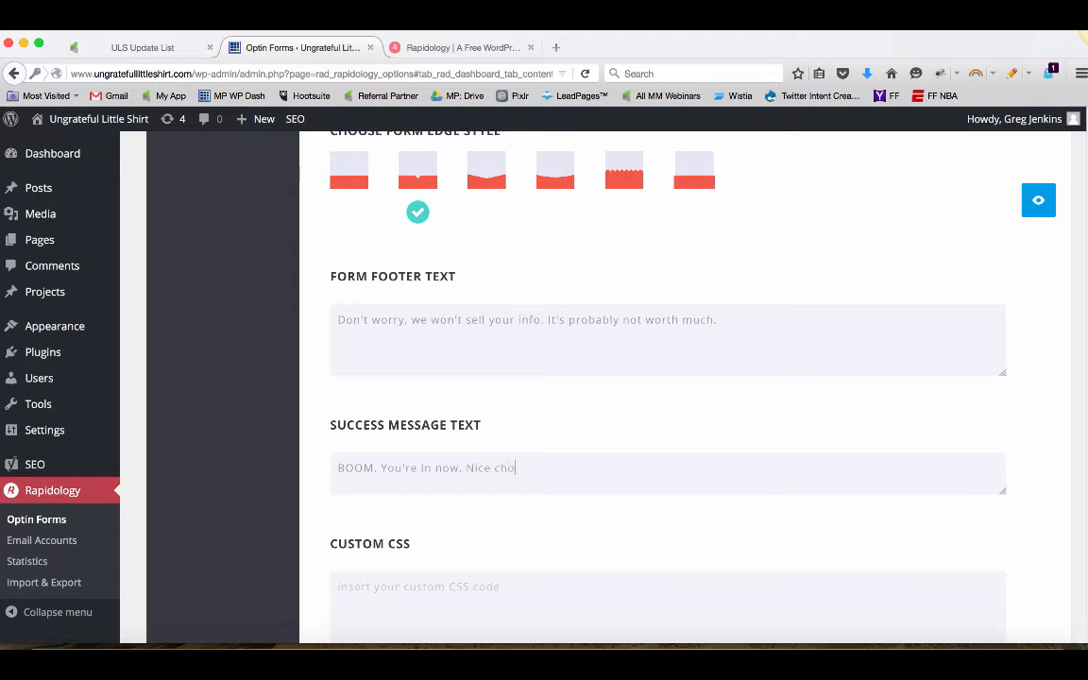
pyautogui.scroll(-3, 447, 476)
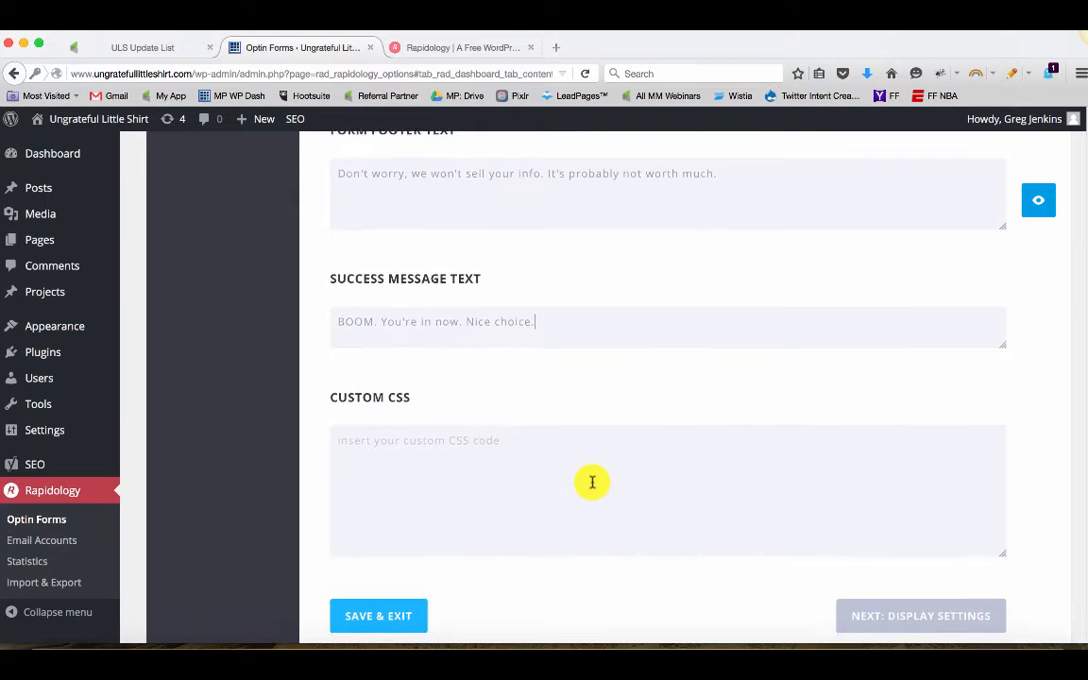
pyautogui.scroll(-1, 590, 490)
pyautogui.scroll(5, 591, 488)
pyautogui.scroll(-5, 591, 488)
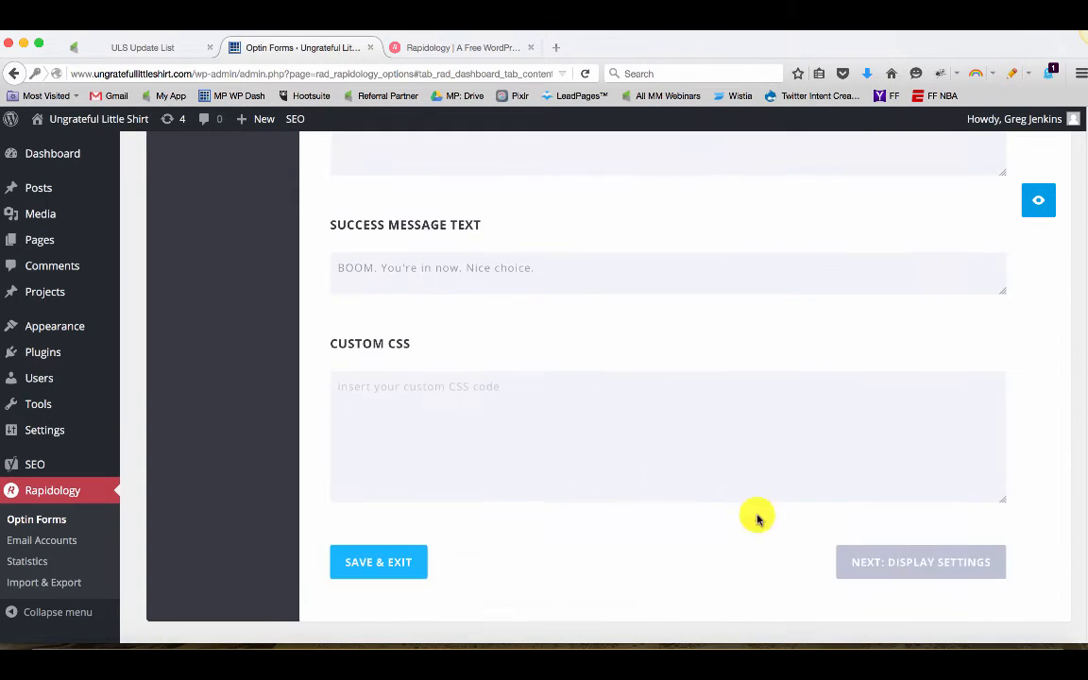
# Open the display settings and set the time-delay trigger to 5 seconds
pyautogui.click(923, 555)
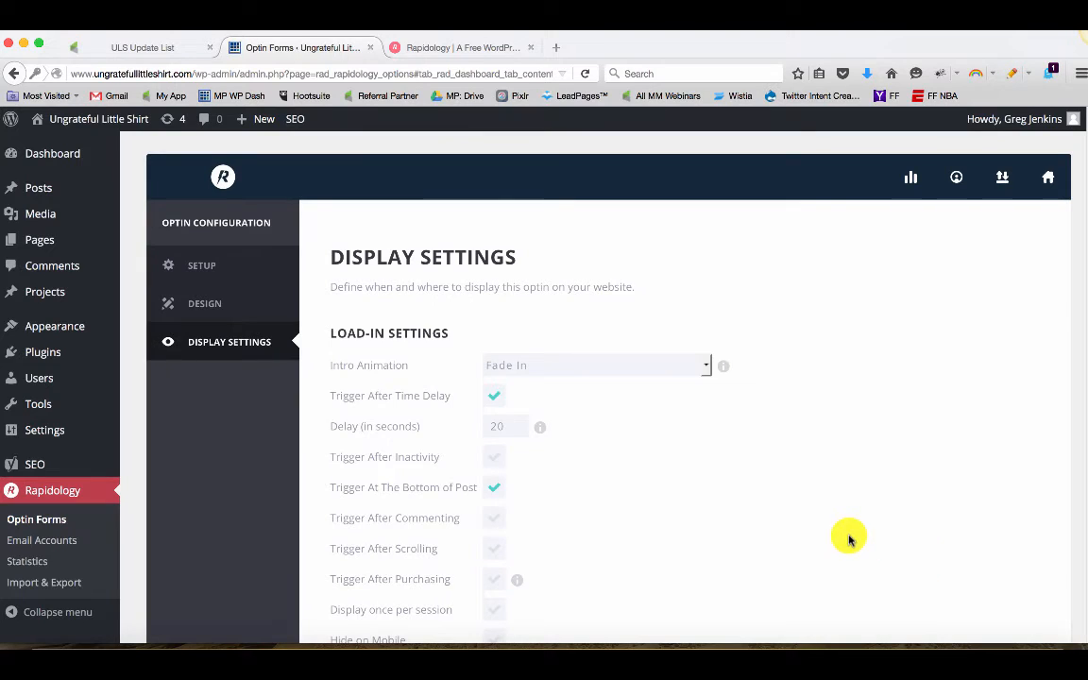
pyautogui.scroll(-4, 844, 533)
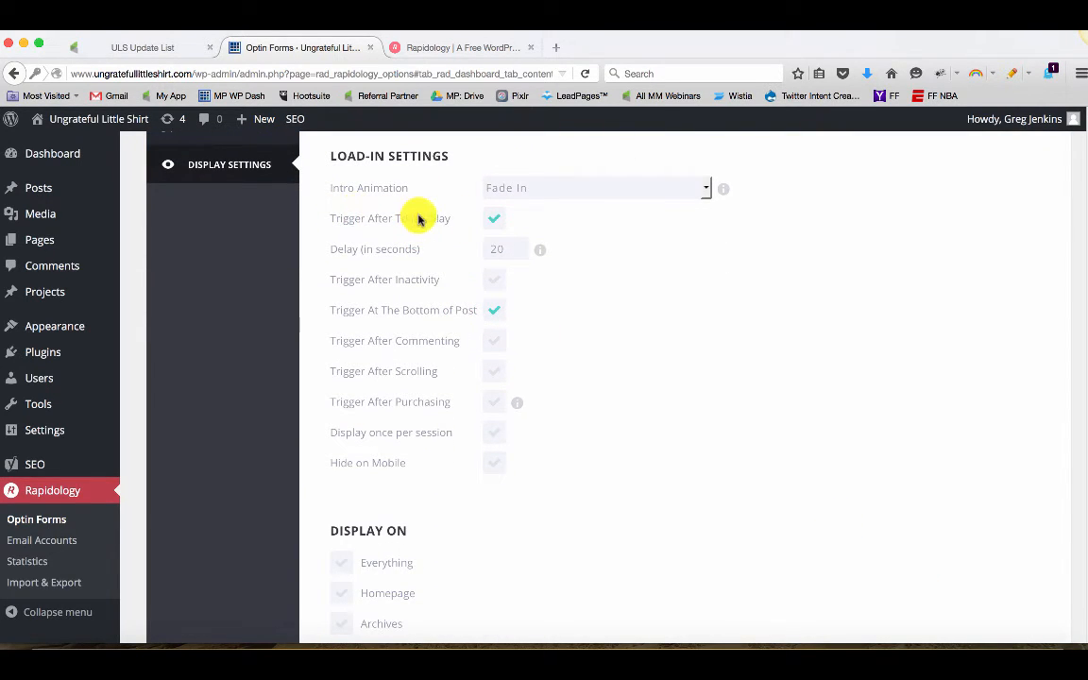
pyautogui.click(494, 219)
pyautogui.click(505, 248)
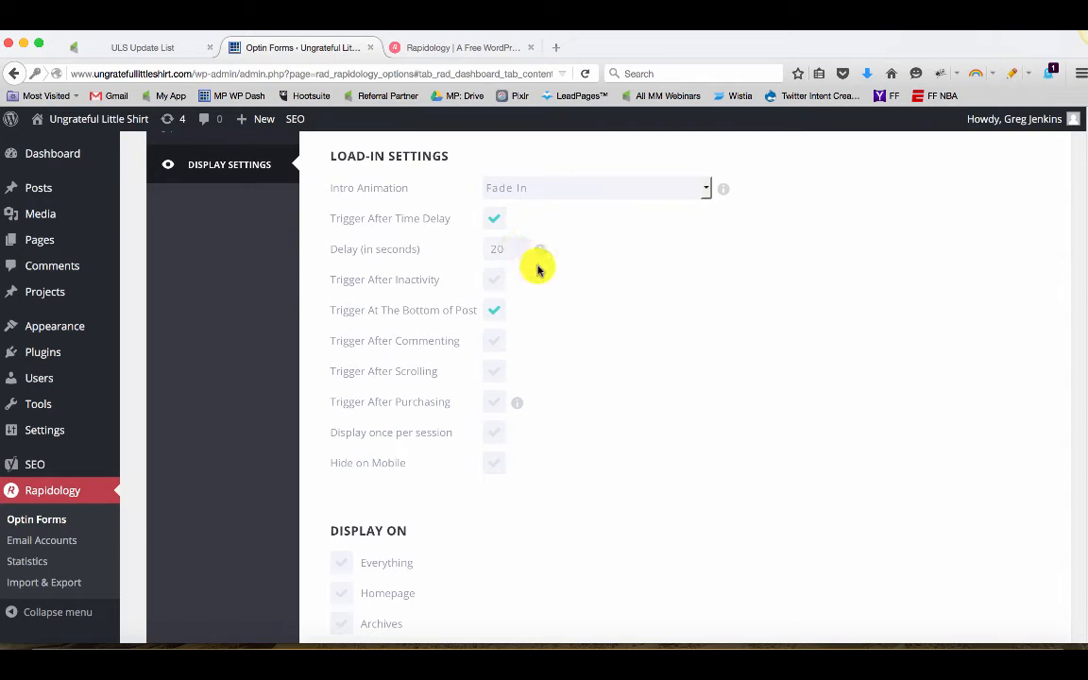
pyautogui.press('BackSpace')
pyautogui.press('BackSpace')
pyautogui.write('5')
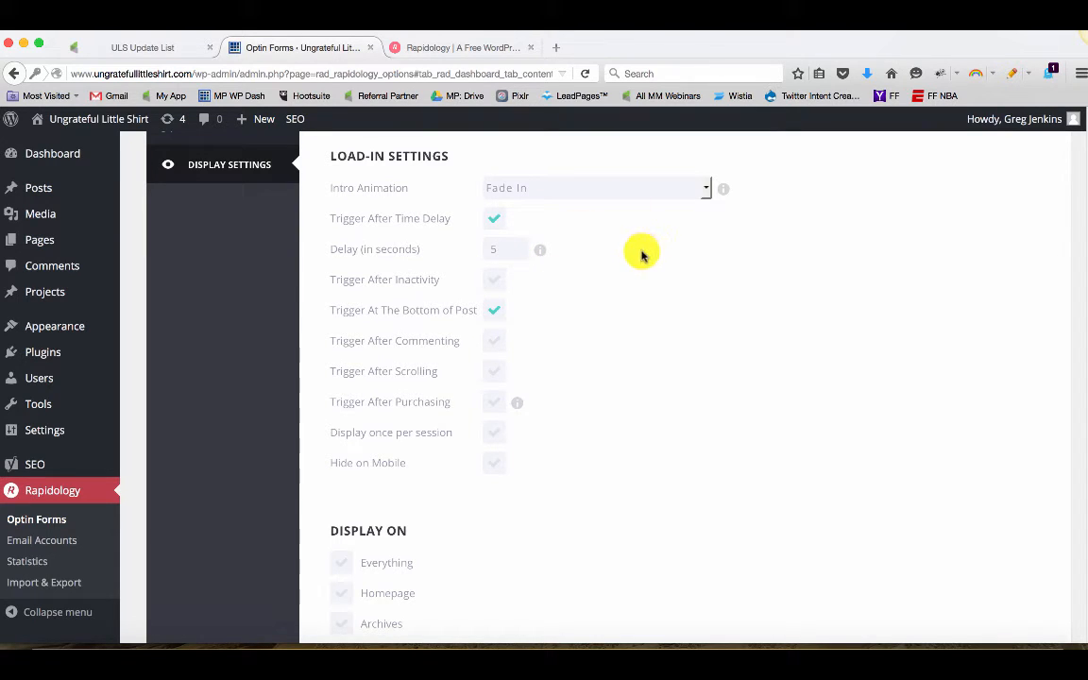
# Replace the bottom-of-post trigger with the scrolling trigger and enable Display once per session
pyautogui.click(499, 315)
pyautogui.click(495, 370)
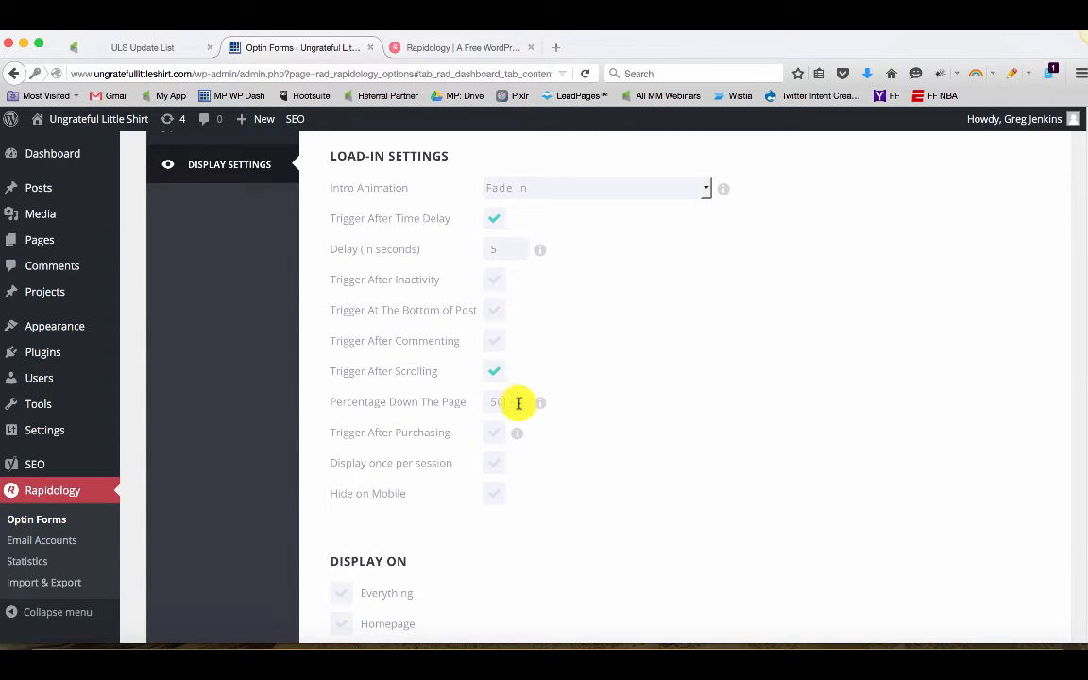
pyautogui.click(519, 403)
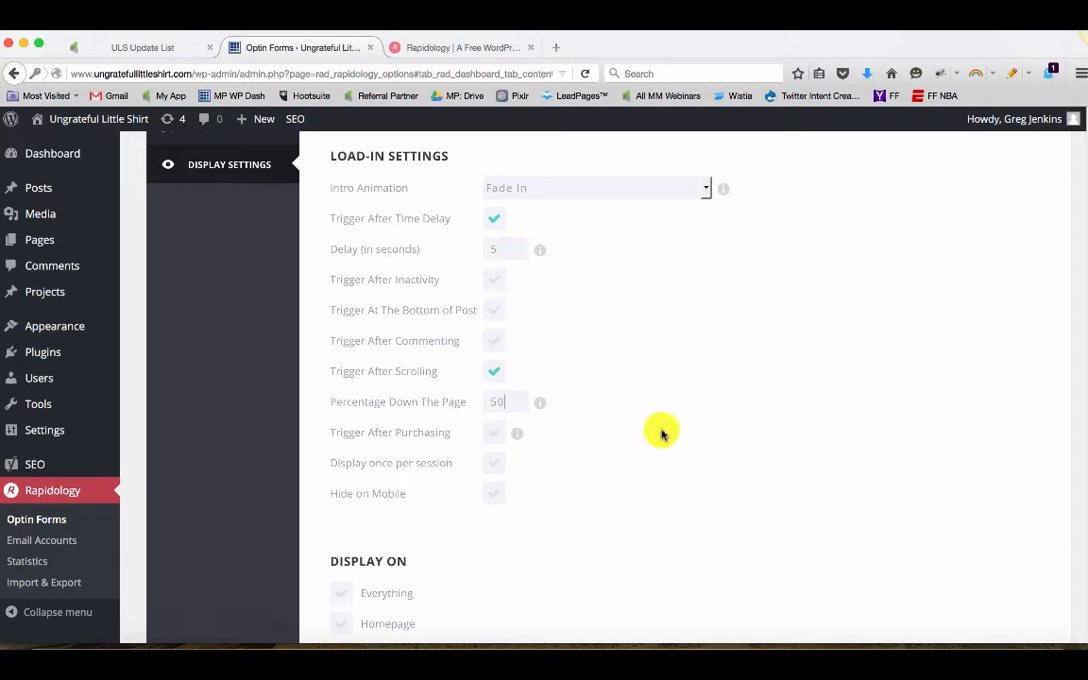
pyautogui.click(495, 463)
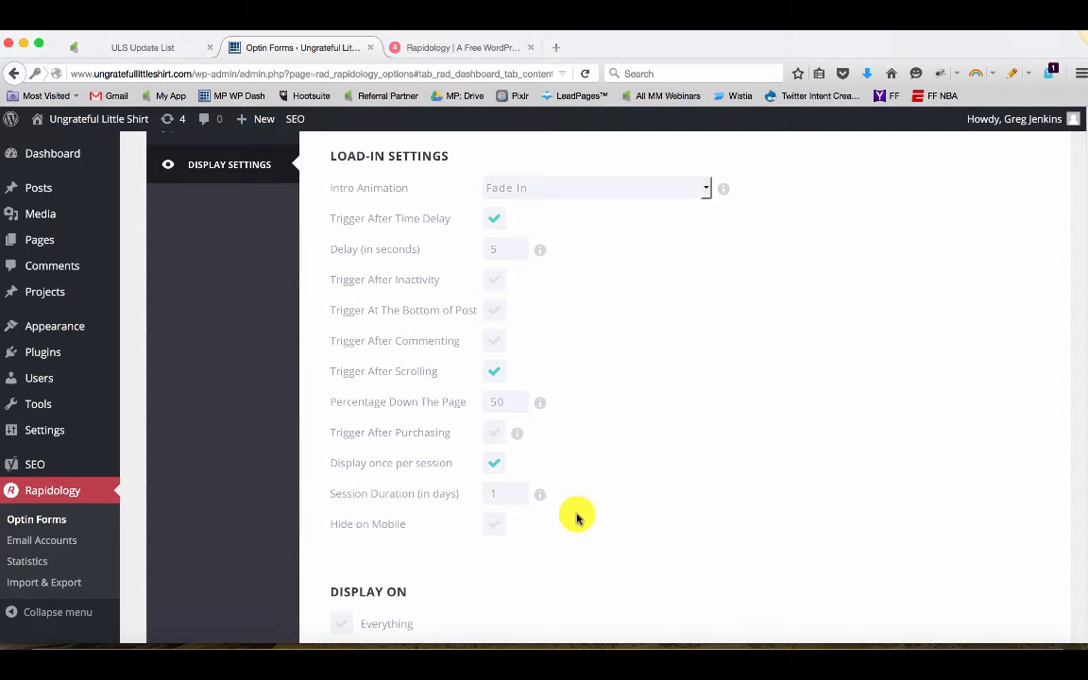
# Set the optin to display on Everything
pyautogui.scroll(-4, 576, 510)
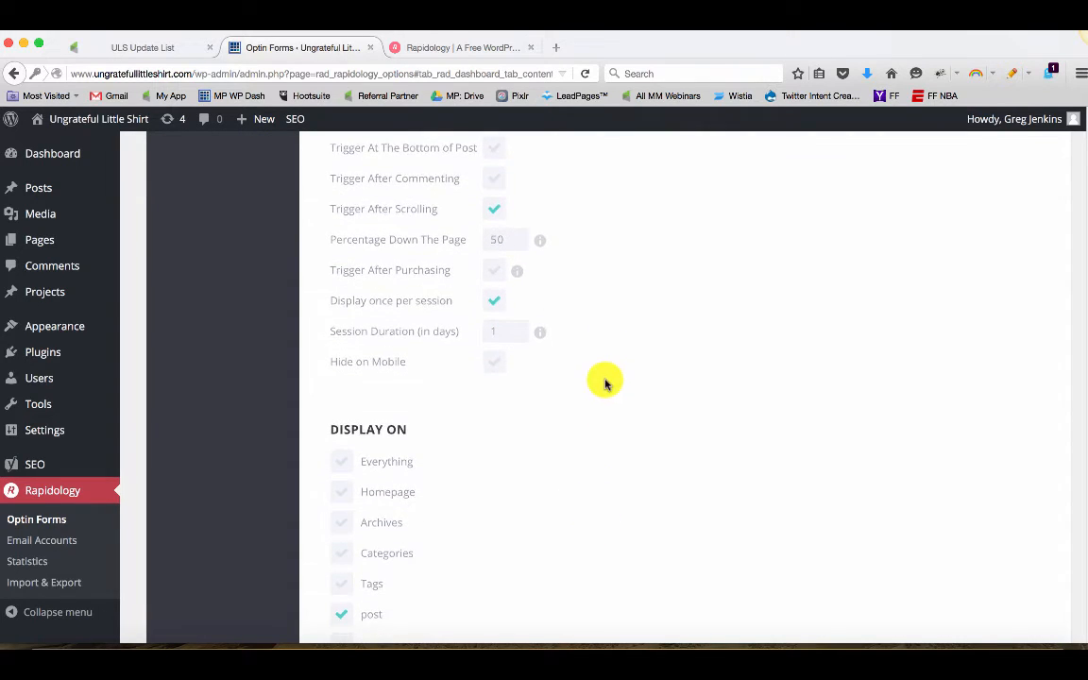
pyautogui.scroll(-3, 567, 425)
pyautogui.click(343, 504)
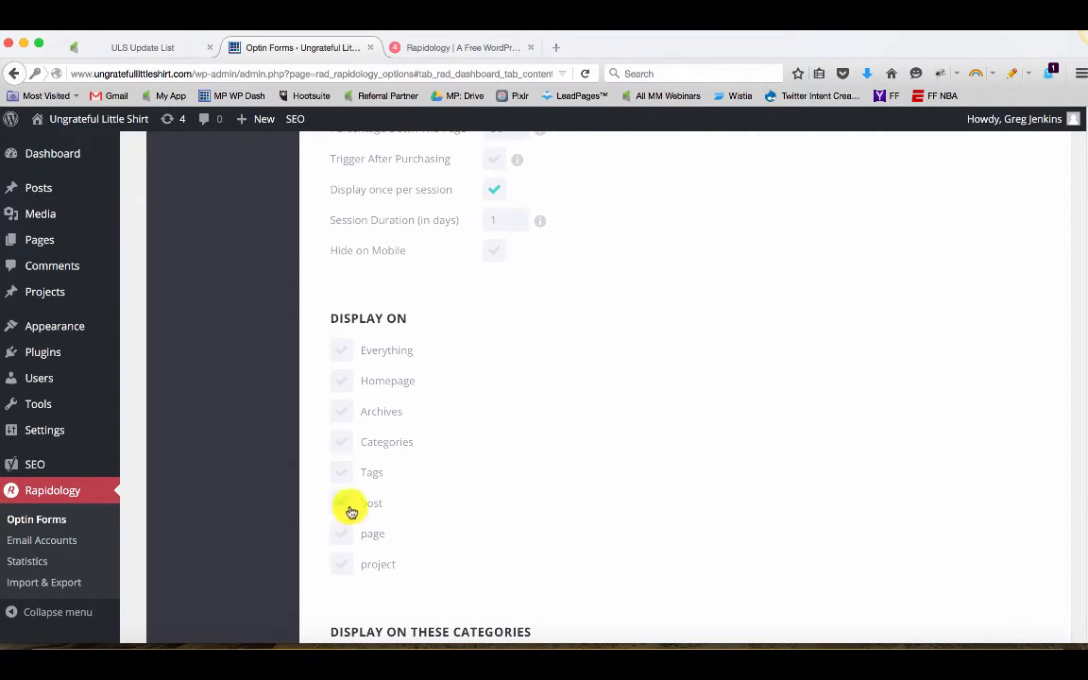
pyautogui.click(342, 352)
pyautogui.click(342, 352)
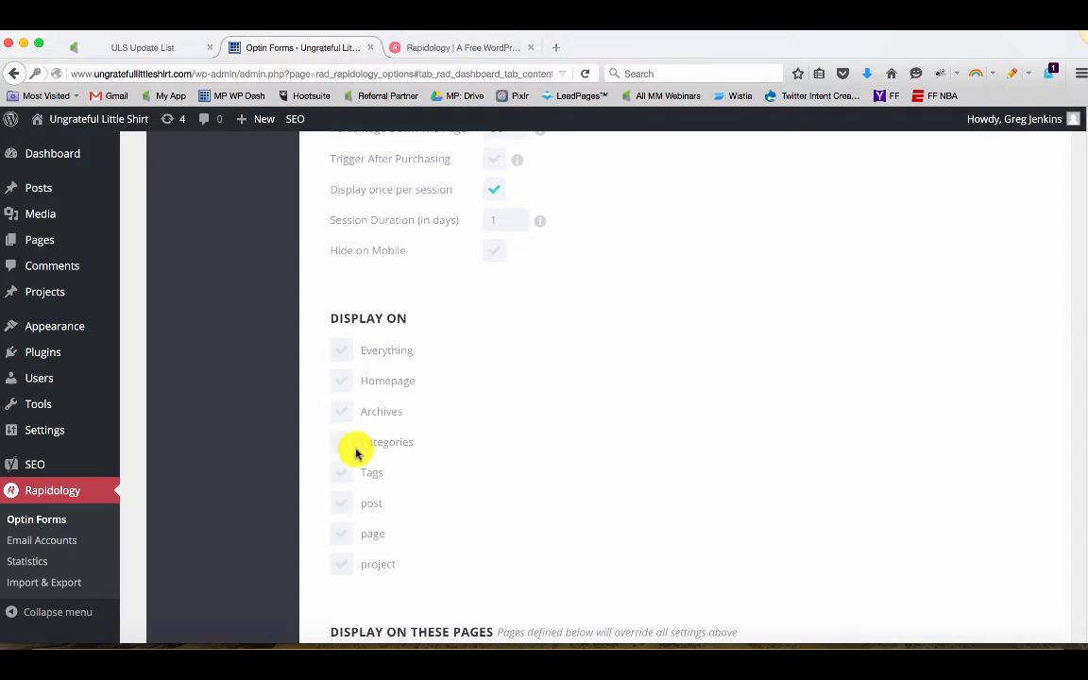
pyautogui.click(343, 354)
pyautogui.scroll(10, 638, 369)
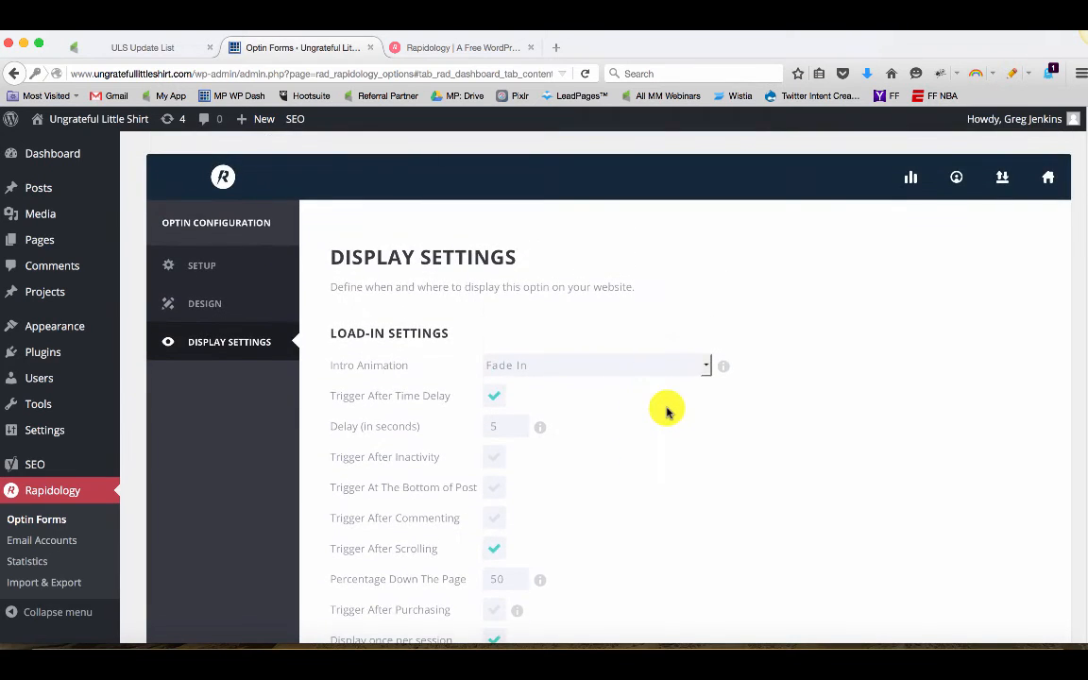
pyautogui.scroll(-5, 668, 412)
pyautogui.click(348, 513)
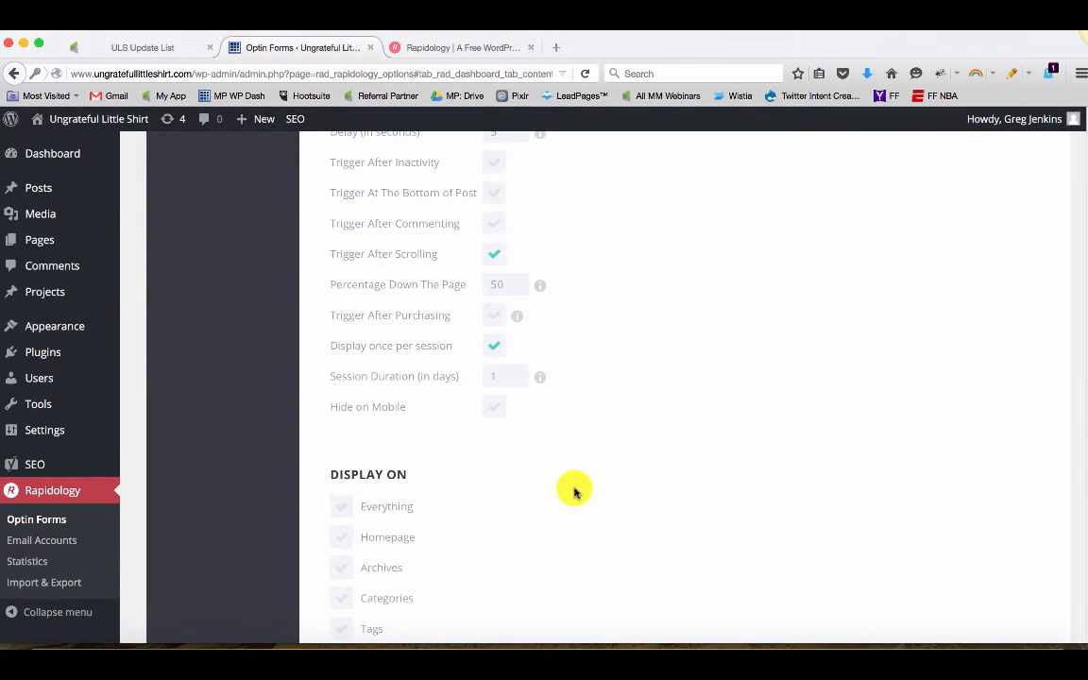
pyautogui.scroll(-4, 574, 490)
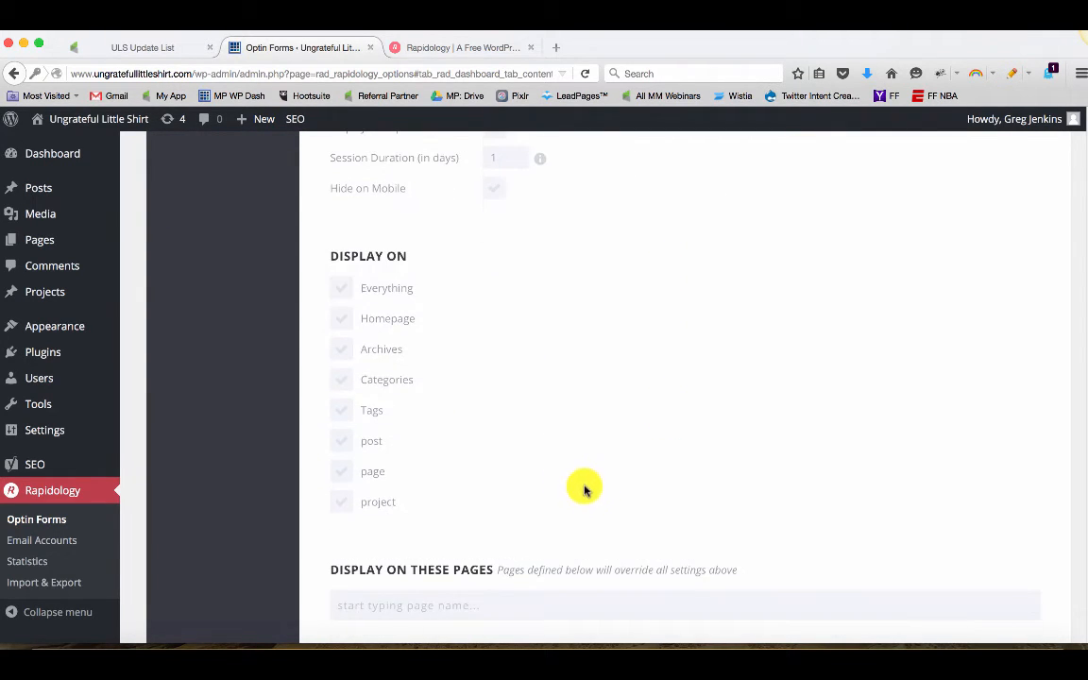
pyautogui.click(342, 288)
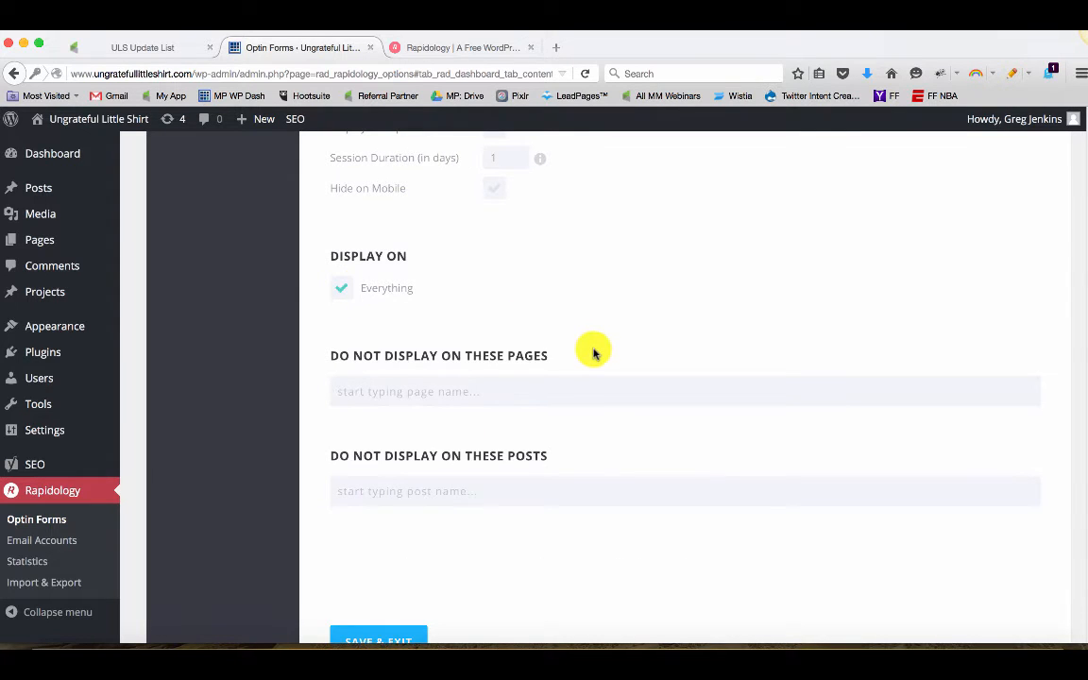
# Review the options for excluding specific pages and posts from the optin
pyautogui.scroll(10, 593, 354)
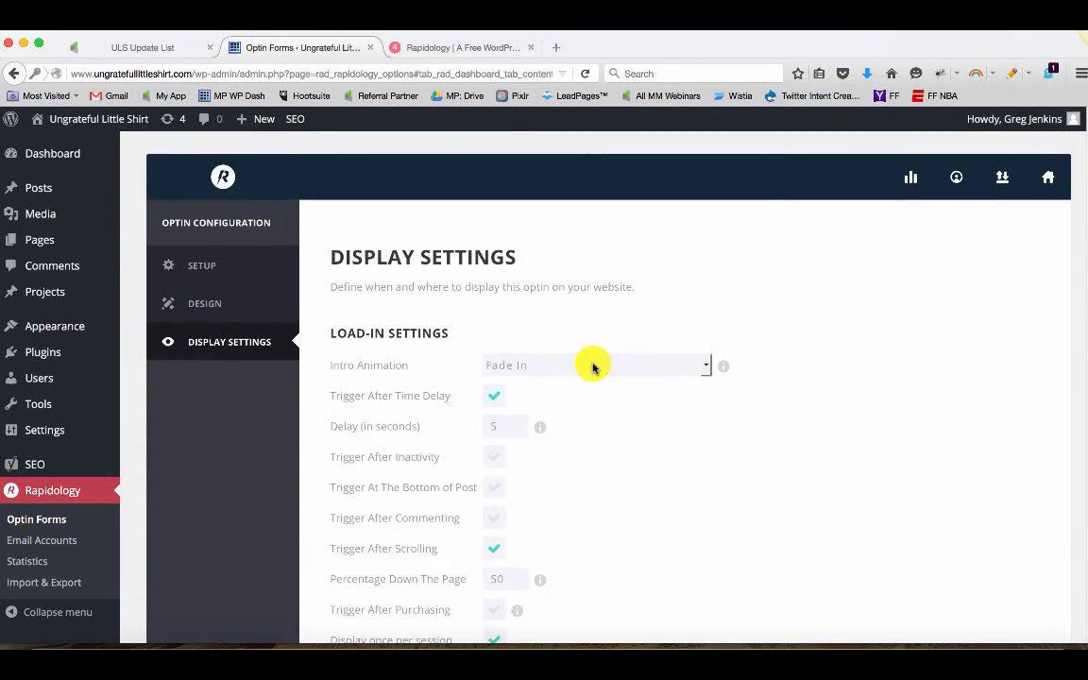
pyautogui.scroll(-3, 593, 367)
pyautogui.scroll(-1, 584, 370)
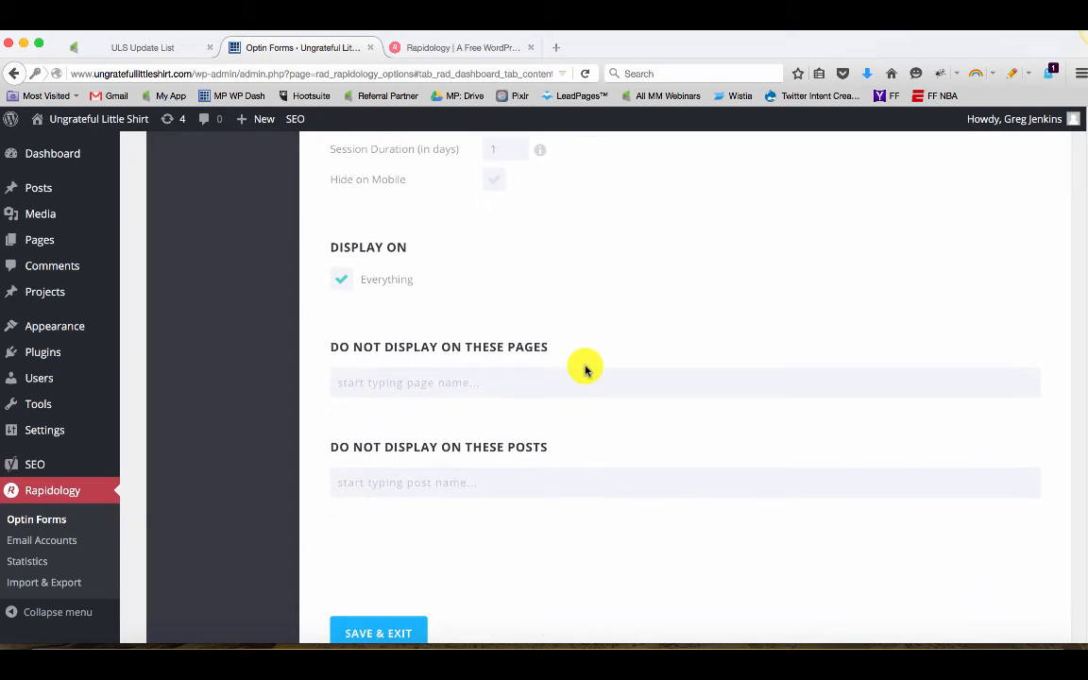
pyautogui.click(461, 385)
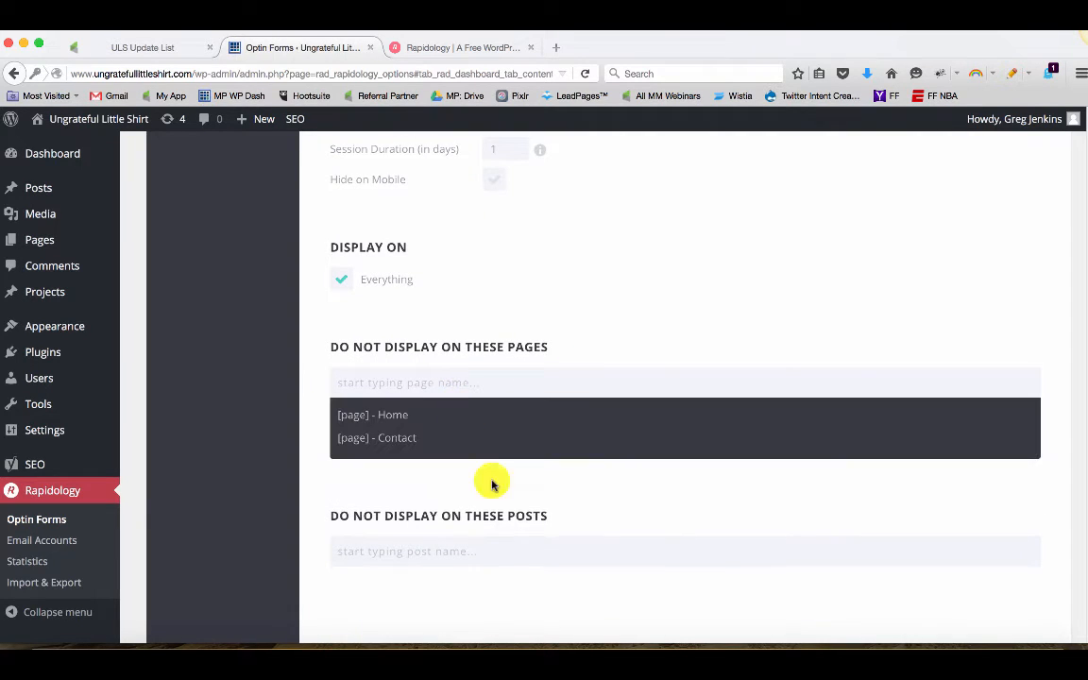
pyautogui.click(501, 538)
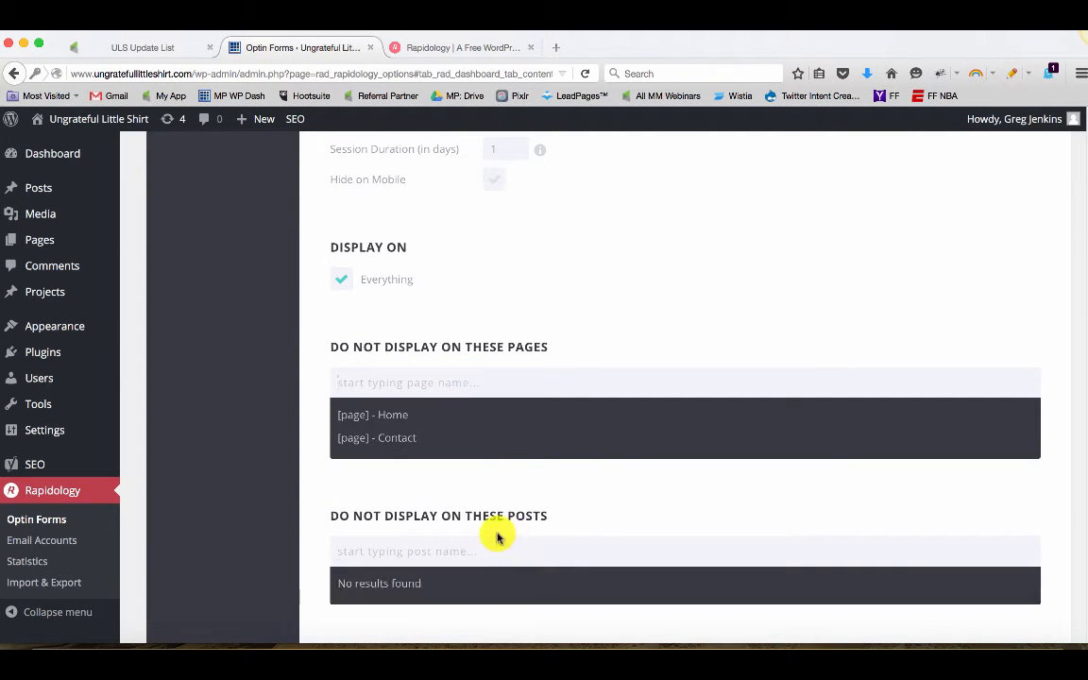
pyautogui.click(586, 329)
pyautogui.scroll(10, 672, 336)
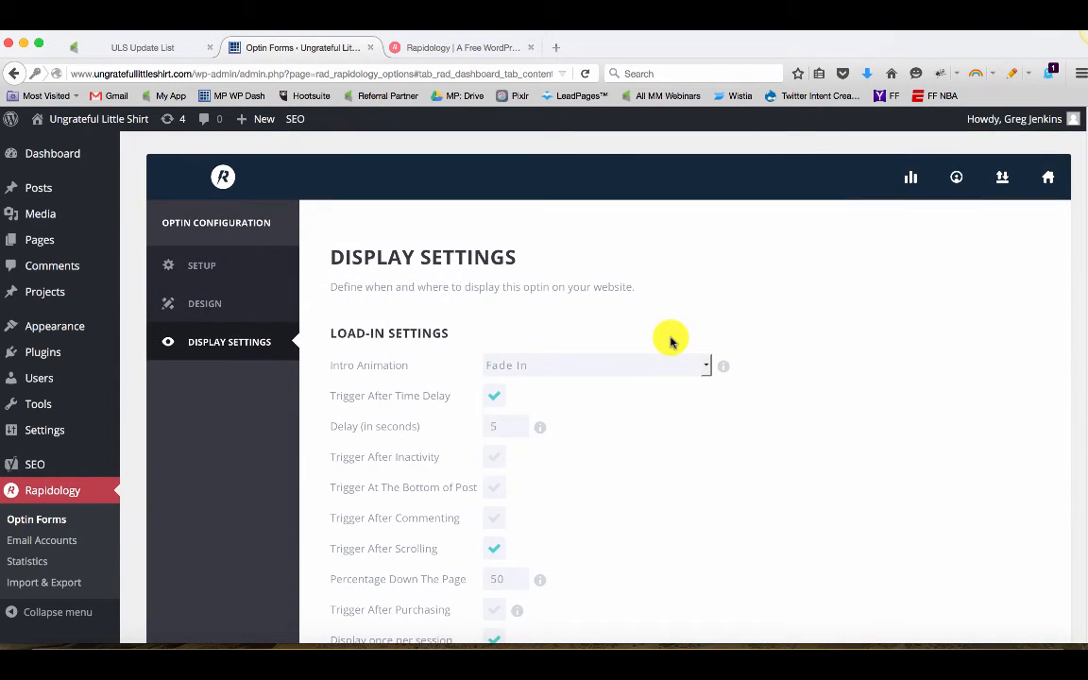
pyautogui.scroll(-10, 664, 339)
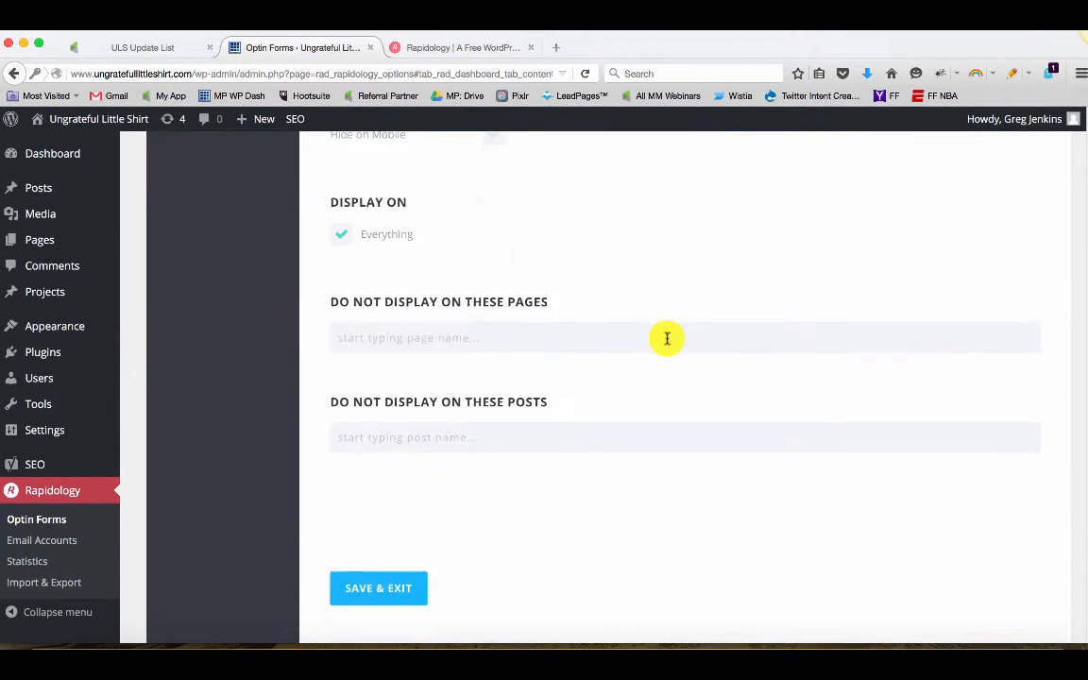
# Save and exit the optin configuration
pyautogui.click(400, 455)
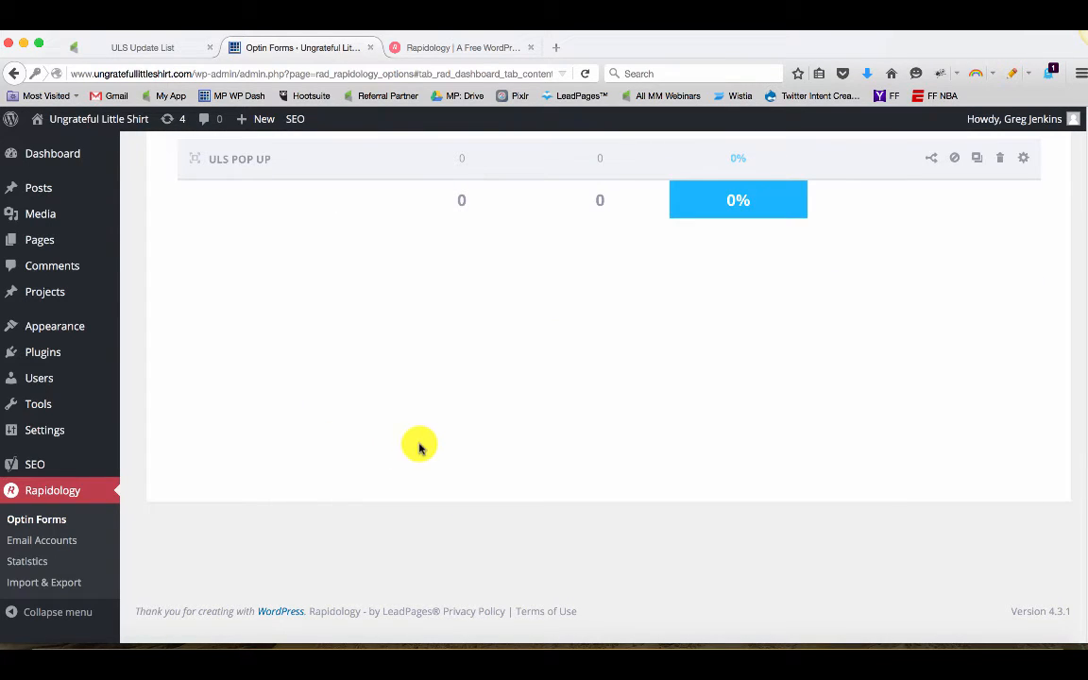
pyautogui.scroll(3, 433, 430)
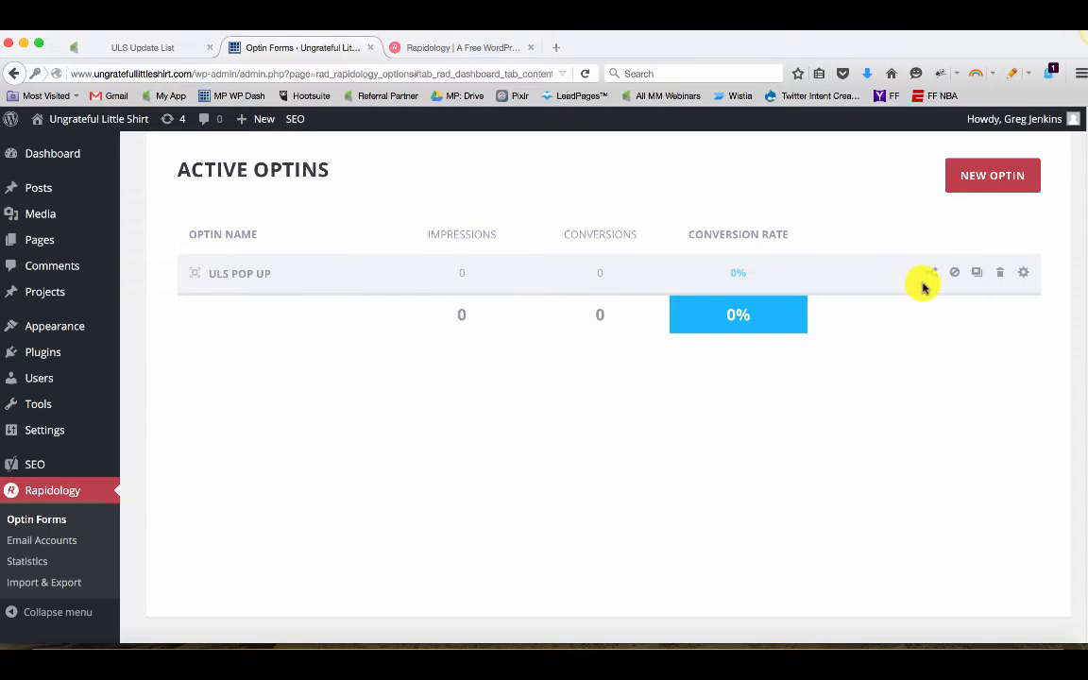
# Switch to the live site in the other browser, view the pop up, and close it
pyautogui.click(822, 646)
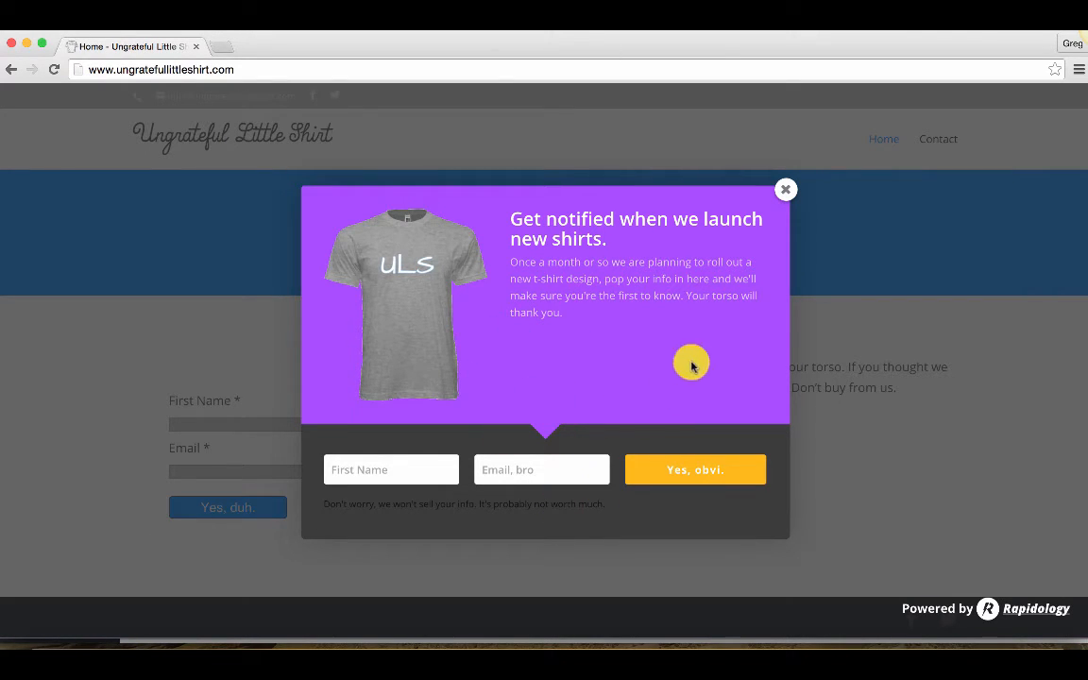
pyautogui.click(784, 193)
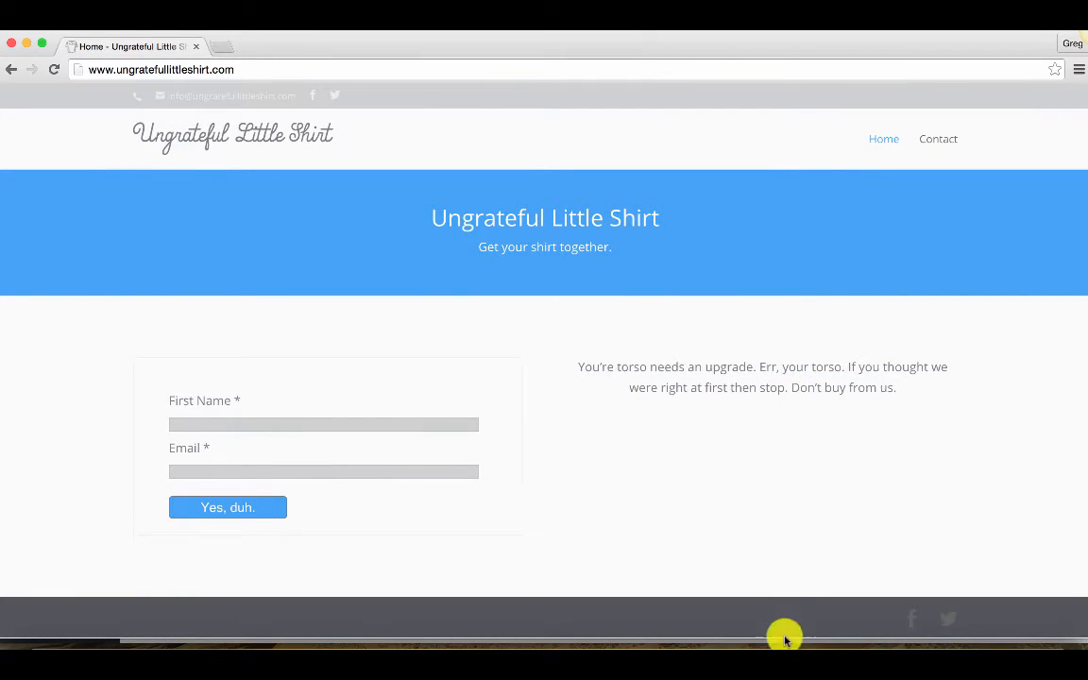
pyautogui.click(781, 642)
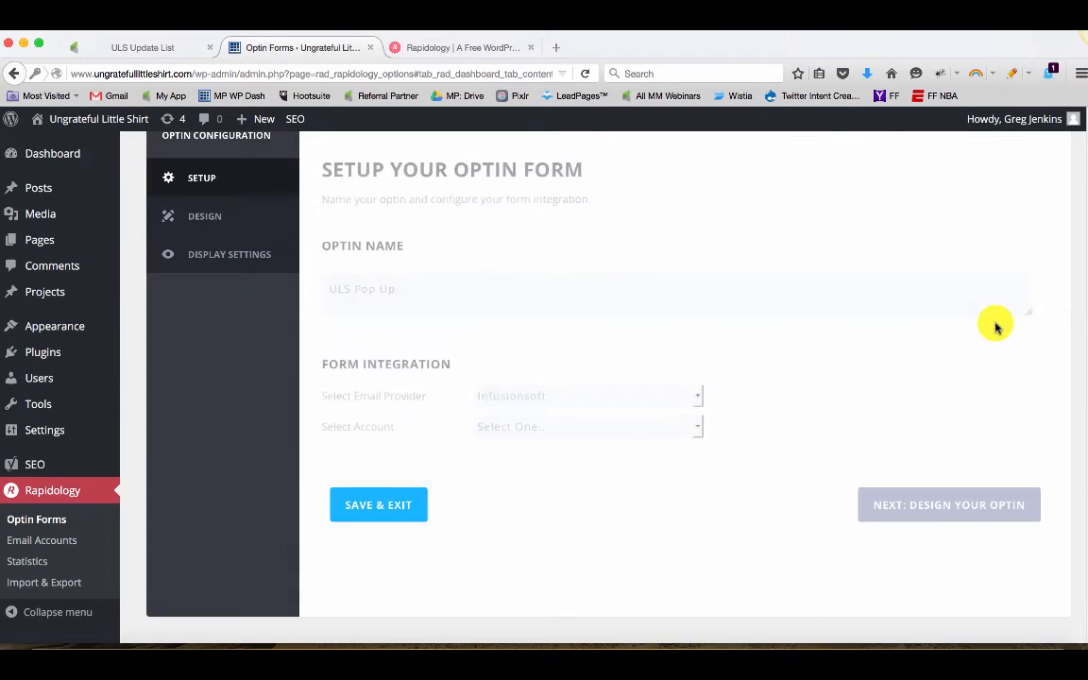
# Reopen the optin design and lighten the background color to a pale lavender
pyautogui.click(927, 537)
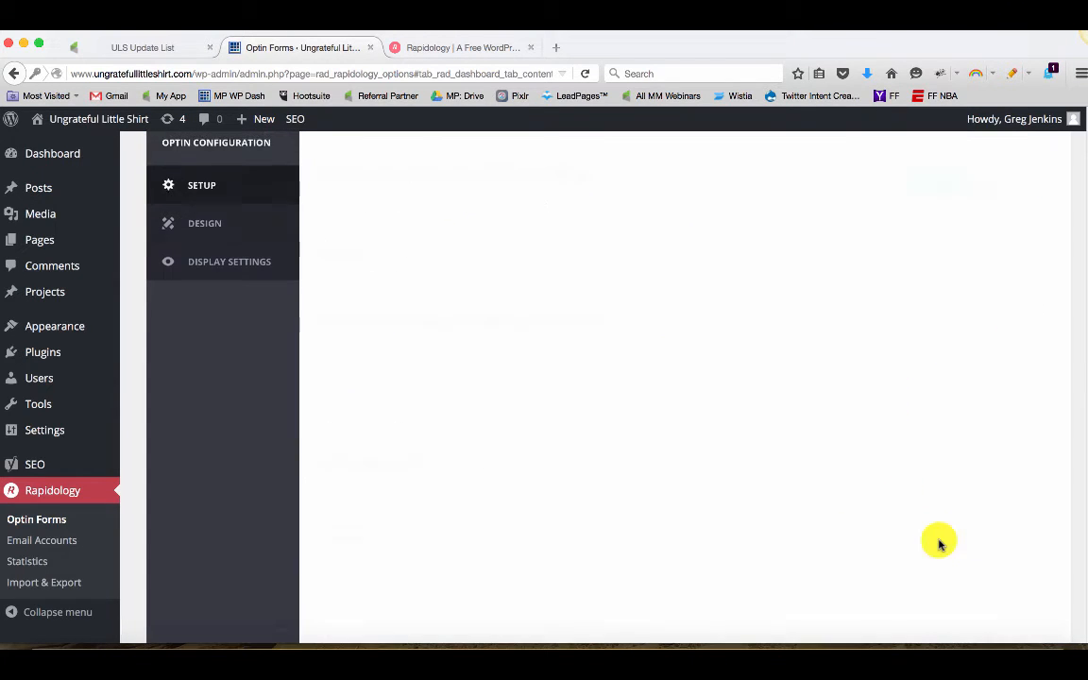
pyautogui.scroll(-5, 898, 529)
pyautogui.scroll(-10, 900, 529)
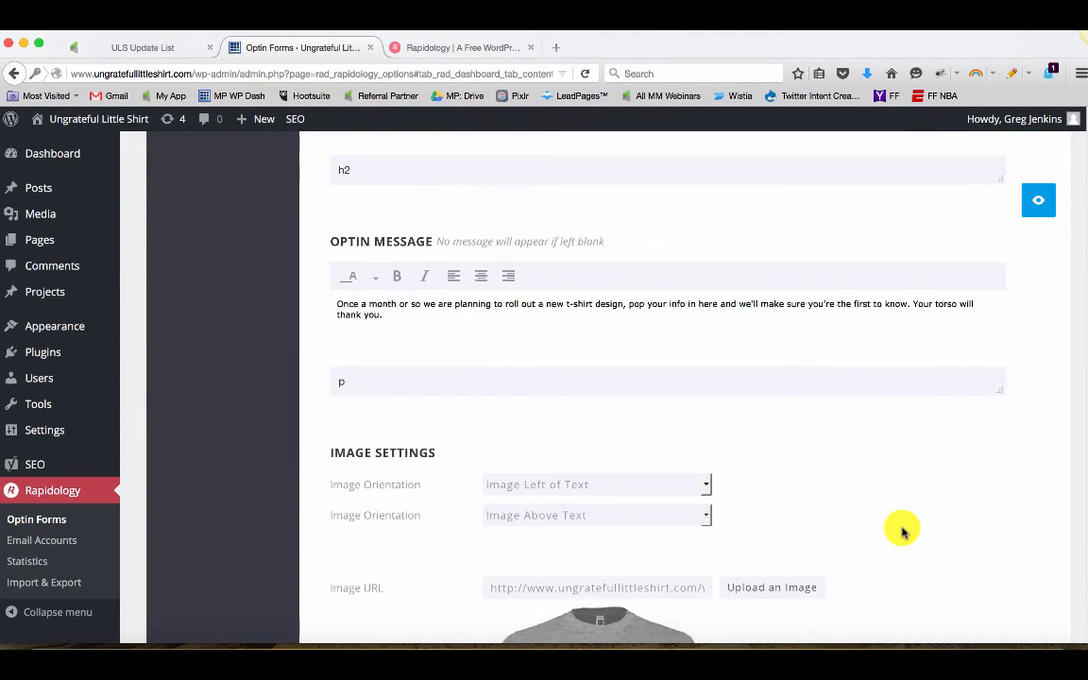
pyautogui.click(535, 395)
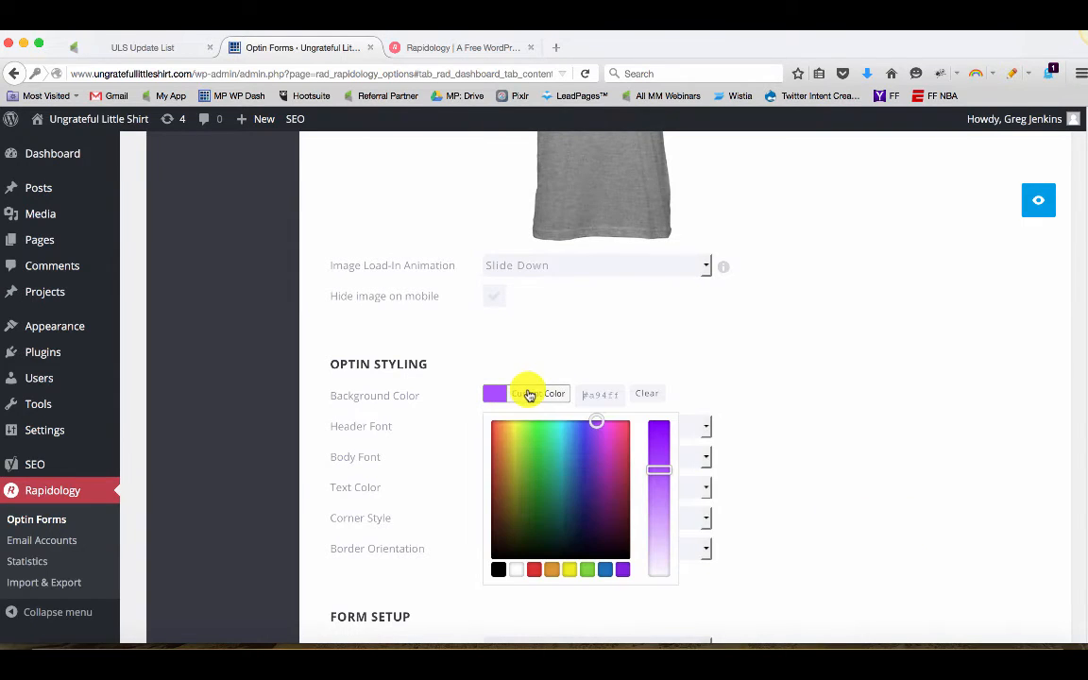
pyautogui.click(656, 518)
pyautogui.moveTo(655, 518); pyautogui.dragTo(658, 527)
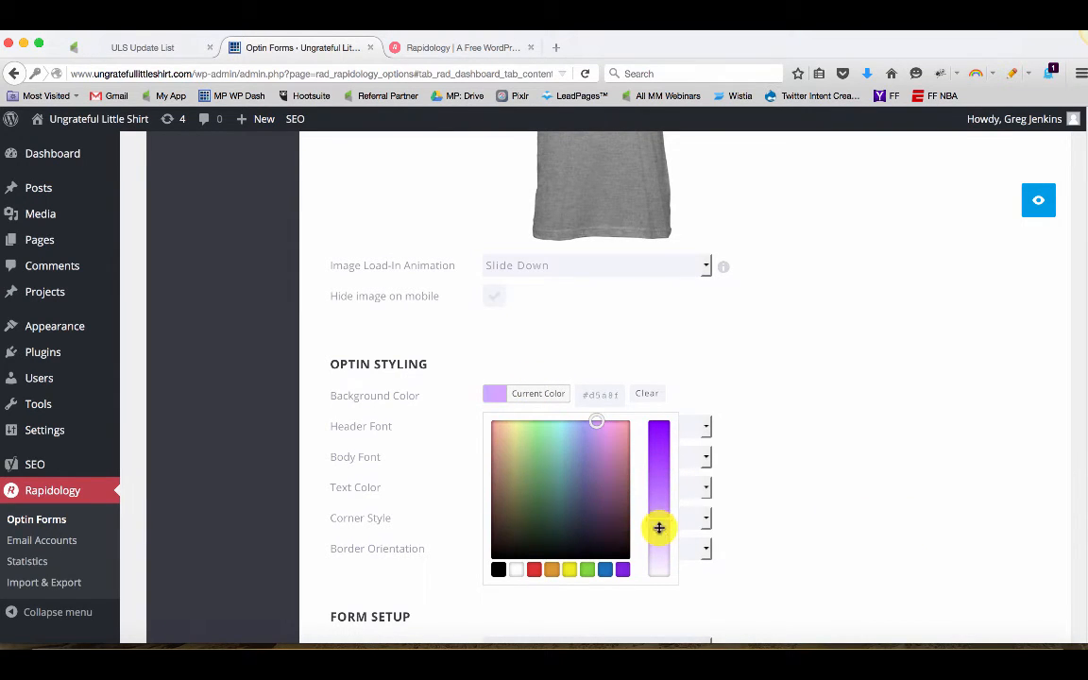
pyautogui.click(735, 506)
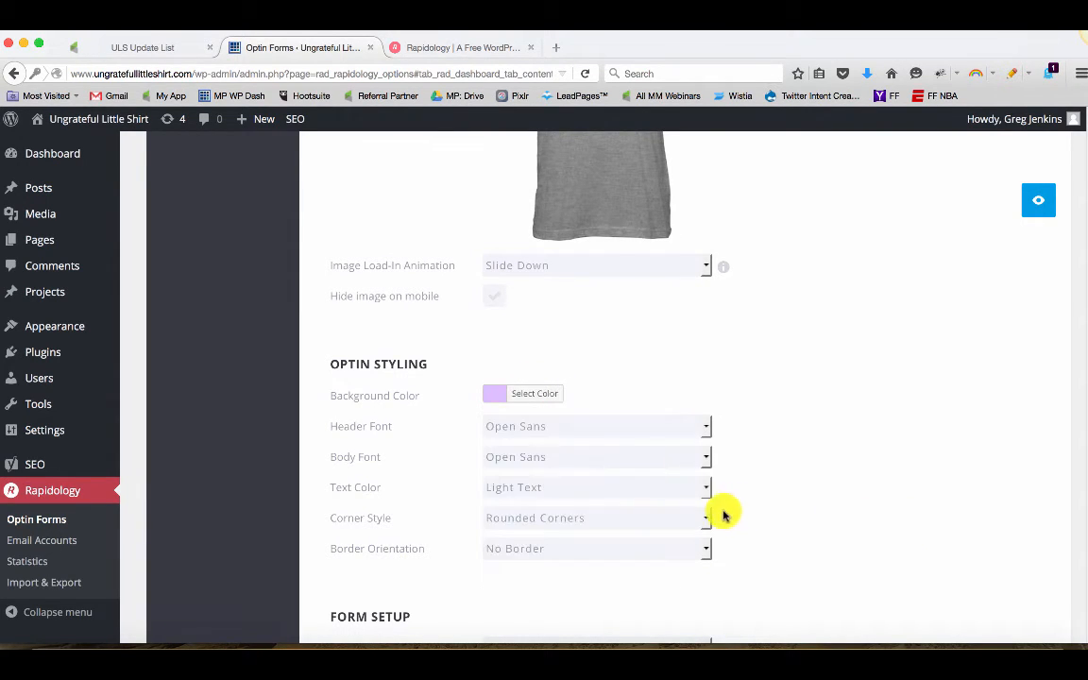
# Set the optin Text Color to Dark Text and the Form Text Color to Light Text
pyautogui.click(557, 491)
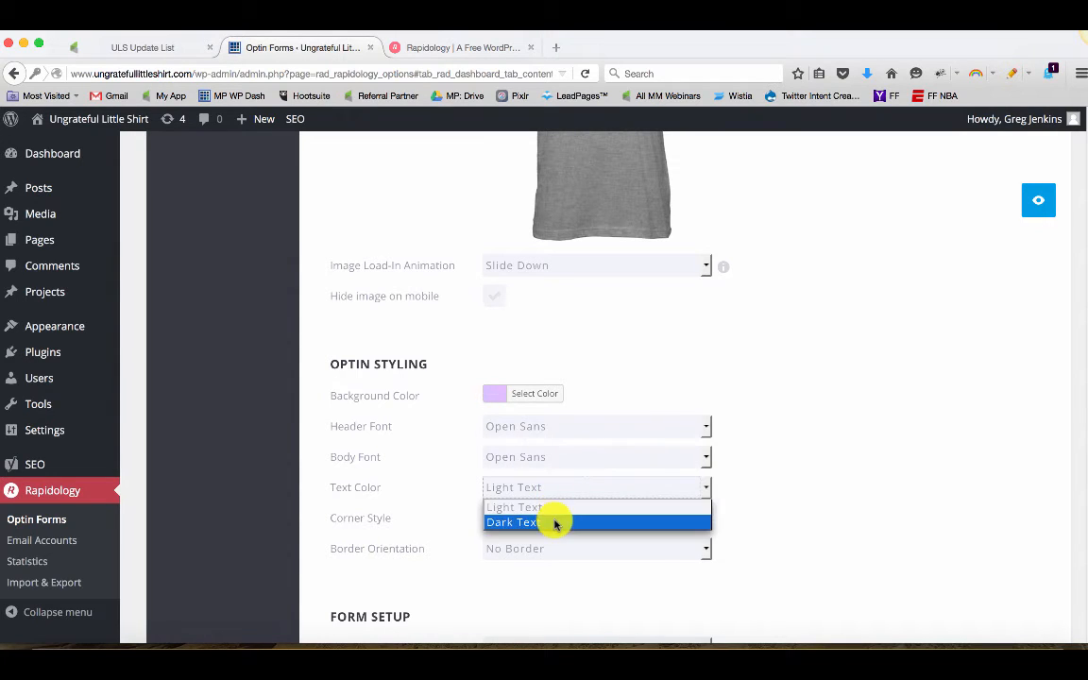
pyautogui.click(554, 518)
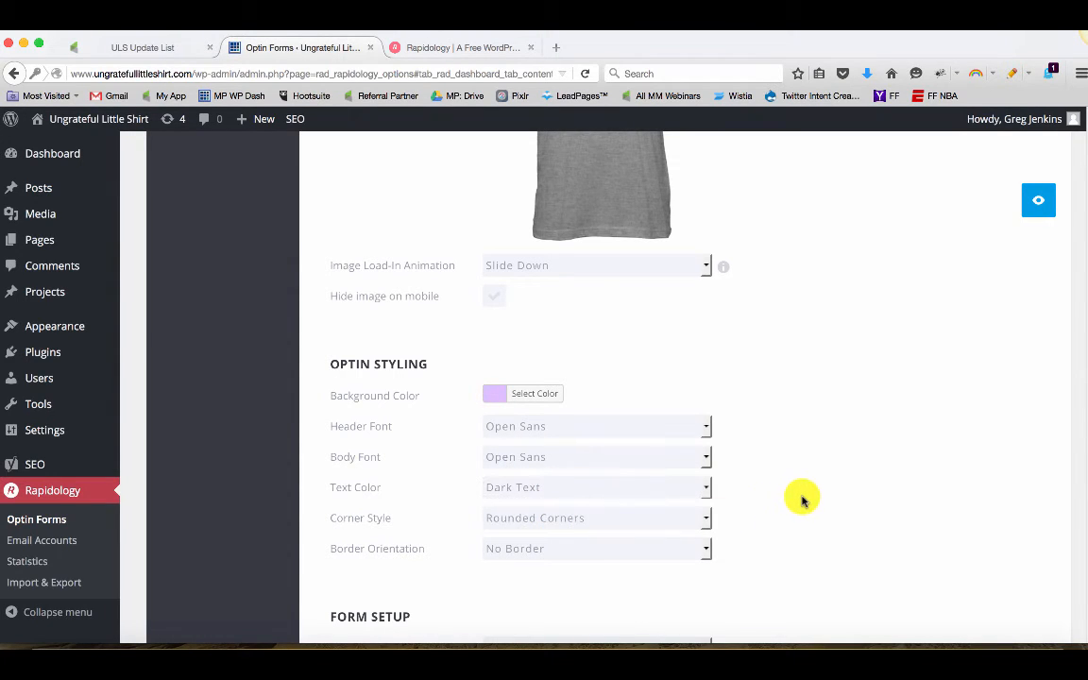
pyautogui.scroll(-10, 801, 499)
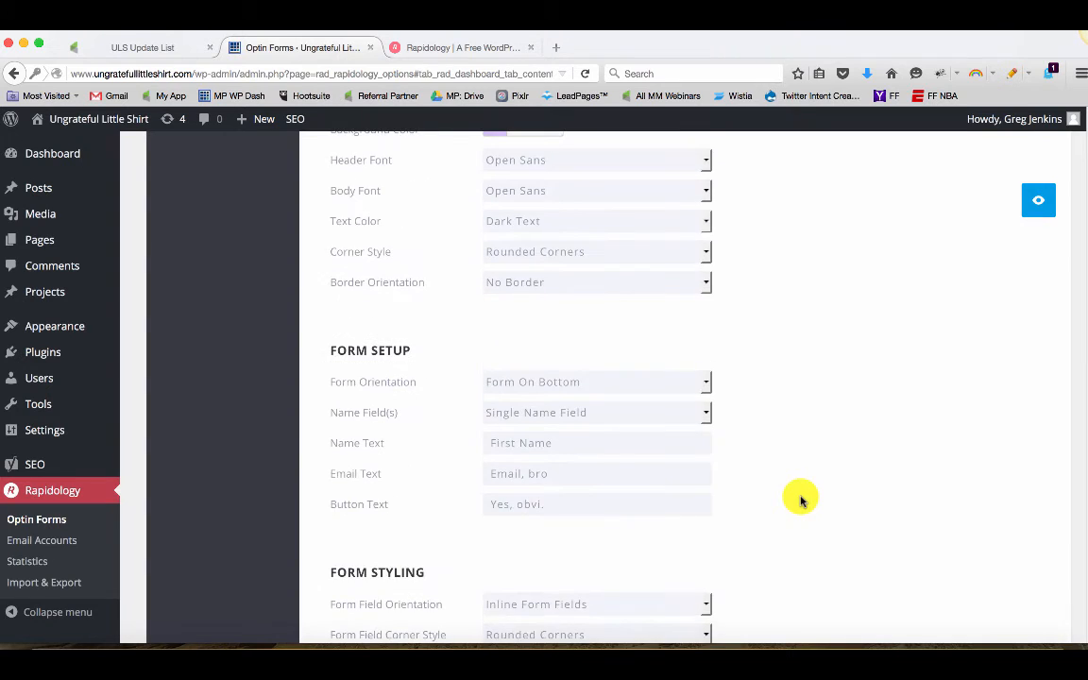
pyautogui.scroll(-3, 800, 499)
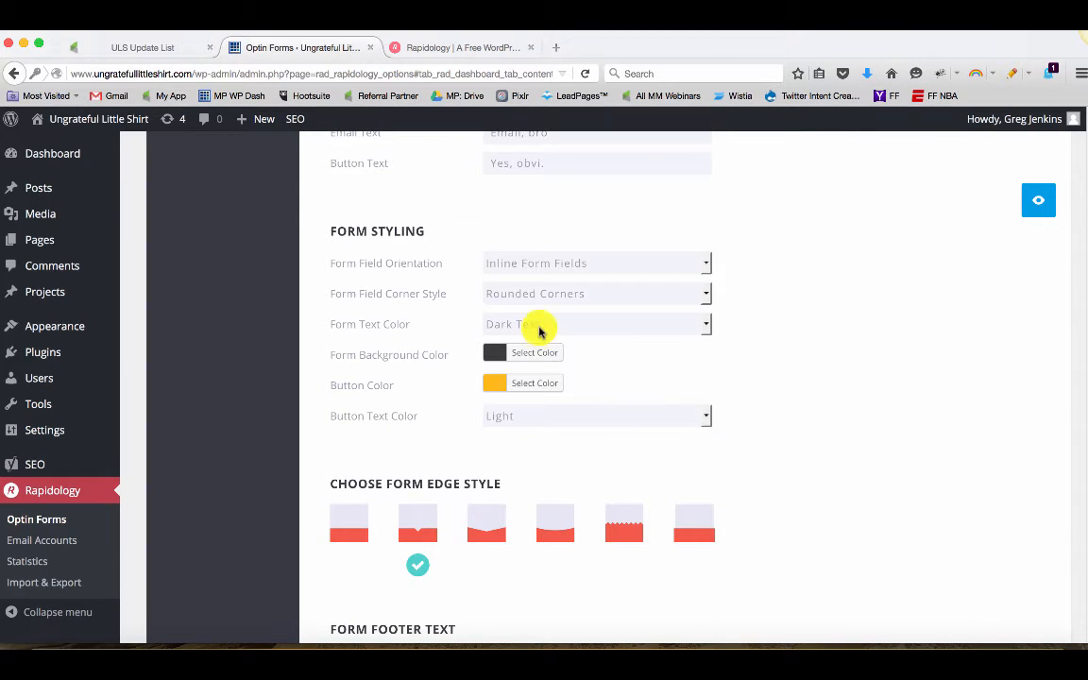
pyautogui.click(535, 326)
pyautogui.click(536, 344)
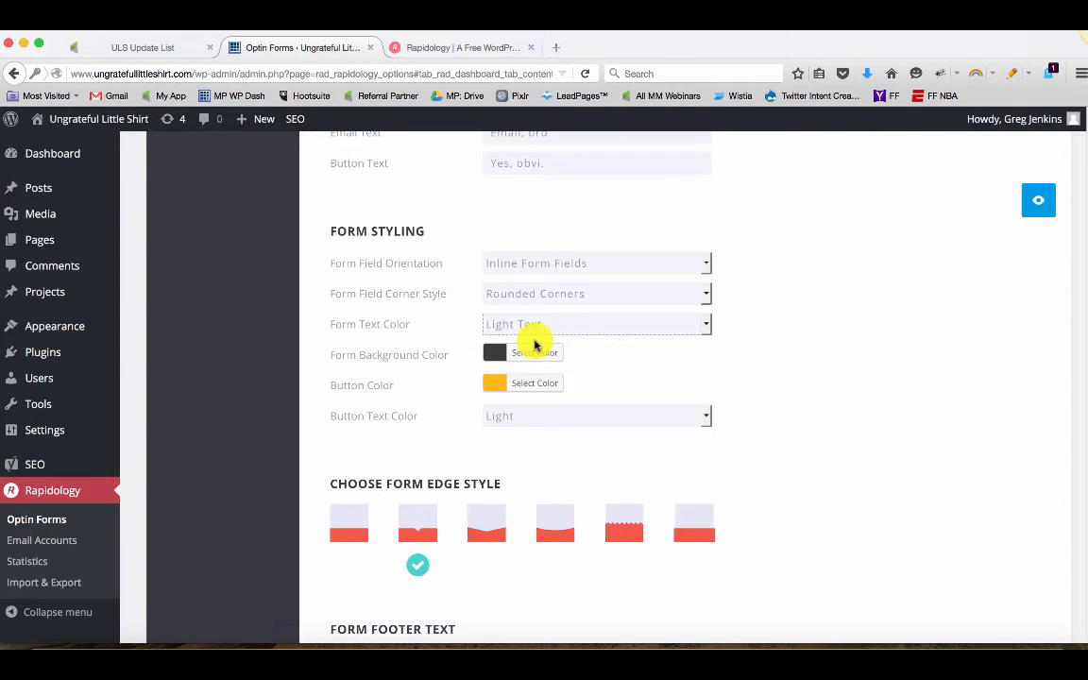
pyautogui.scroll(-4, 825, 394)
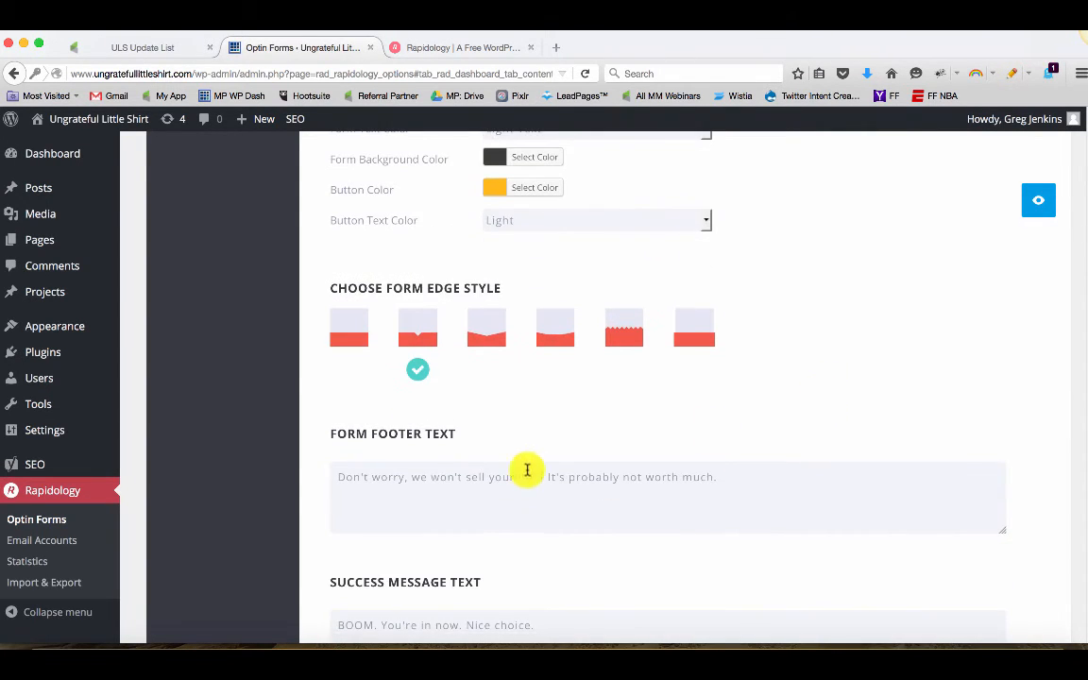
# Preview the optin pop up and close the preview
pyautogui.scroll(-2, 527, 470)
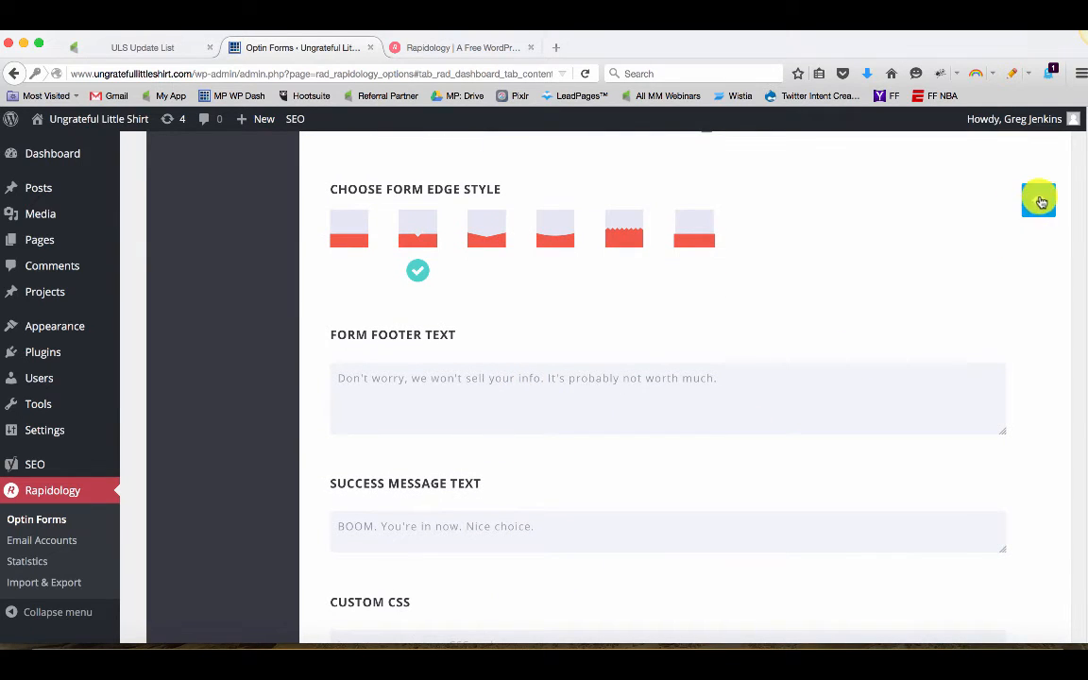
pyautogui.click(1030, 227)
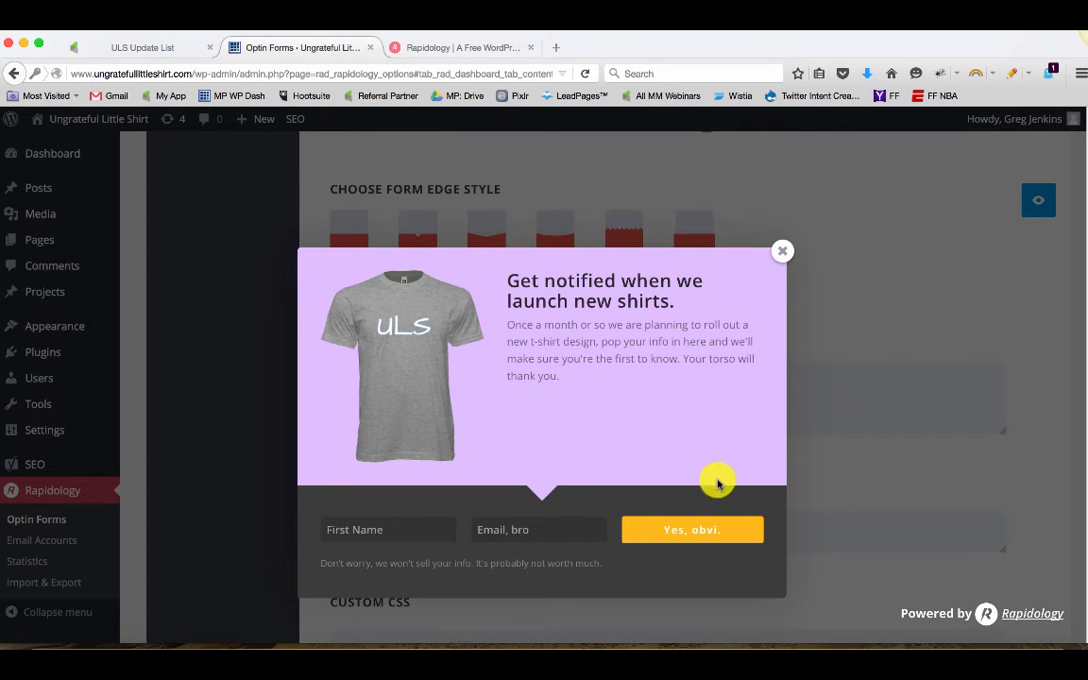
pyautogui.click(782, 252)
# Change the optin background color to a light blue using the color picker
pyautogui.scroll(5, 801, 292)
pyautogui.scroll(8, 792, 320)
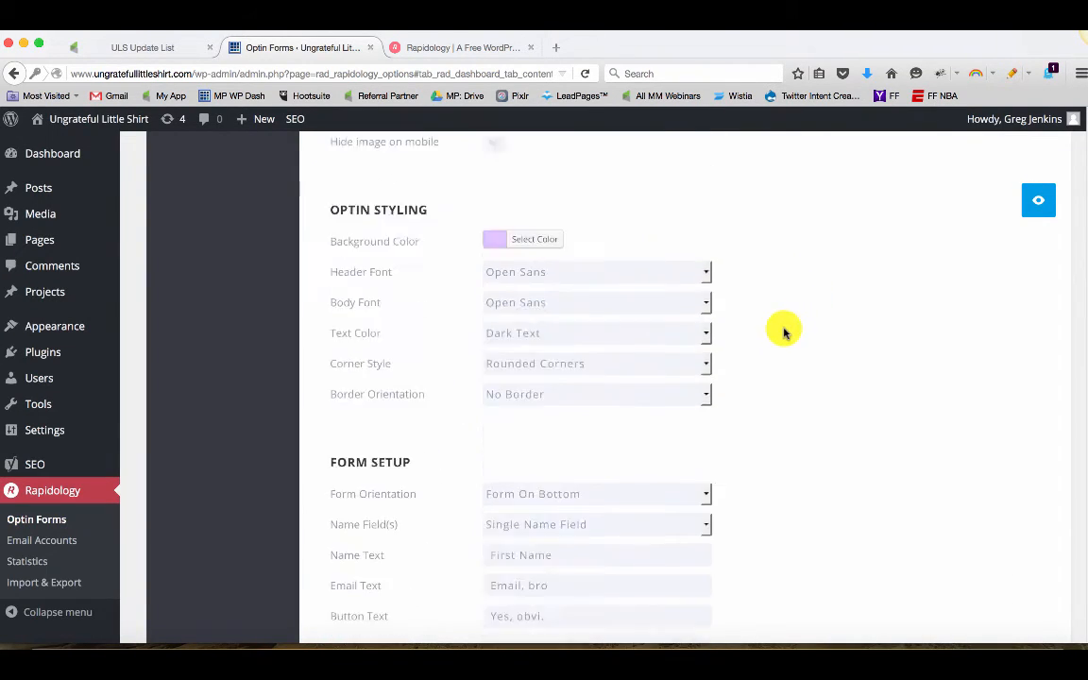
pyautogui.click(530, 431)
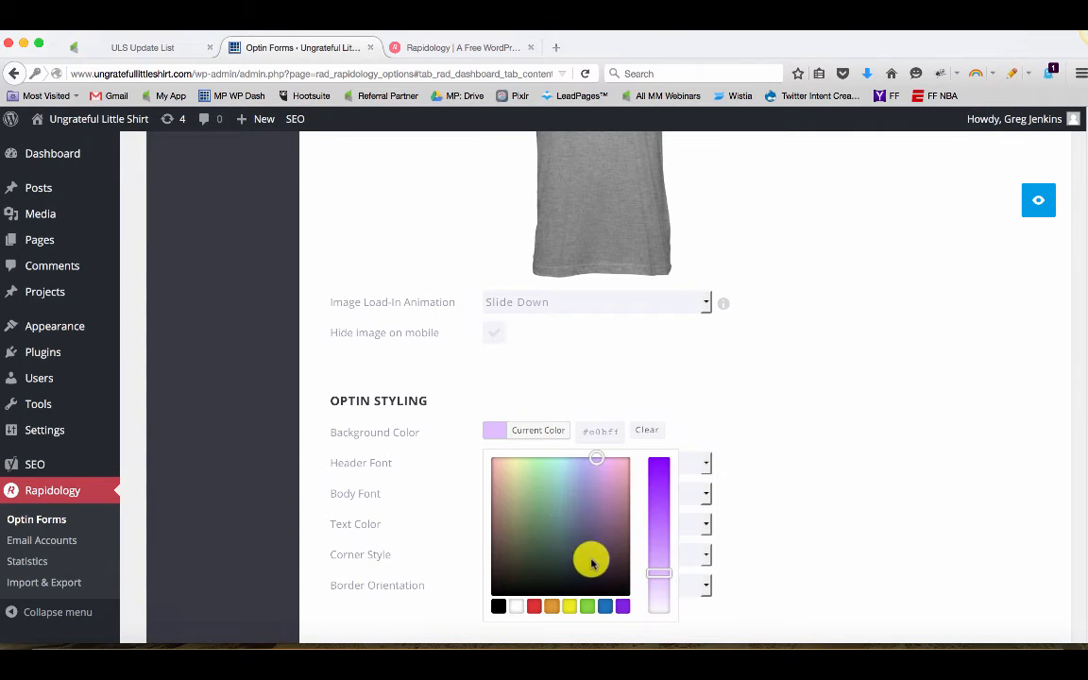
pyautogui.click(607, 607)
pyautogui.click(659, 559)
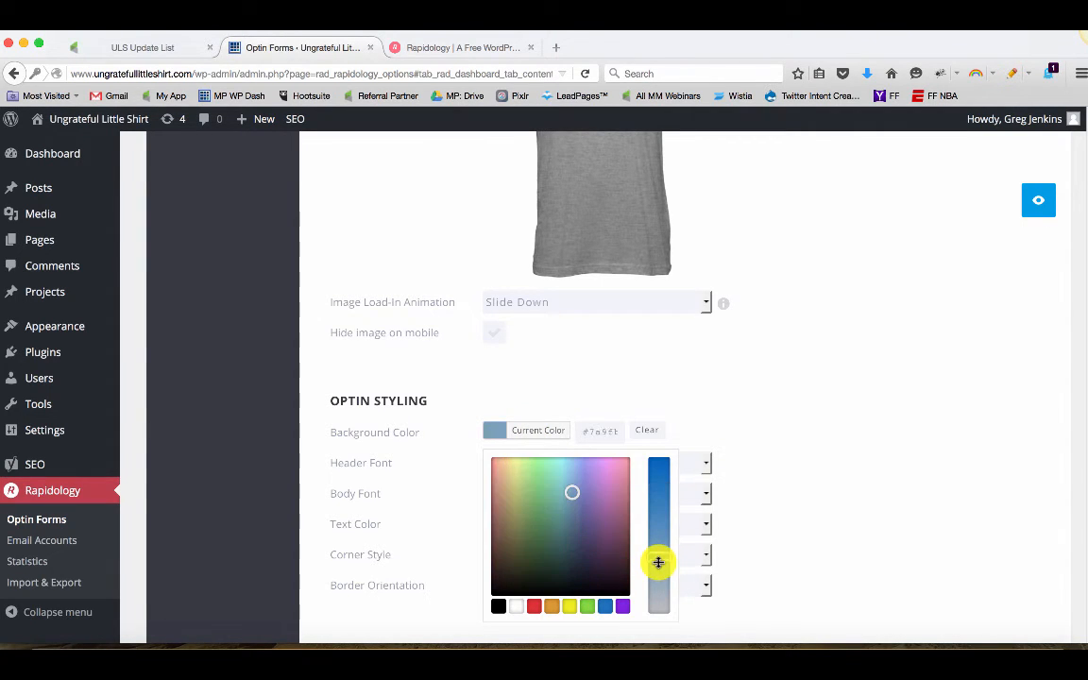
pyautogui.click(566, 466)
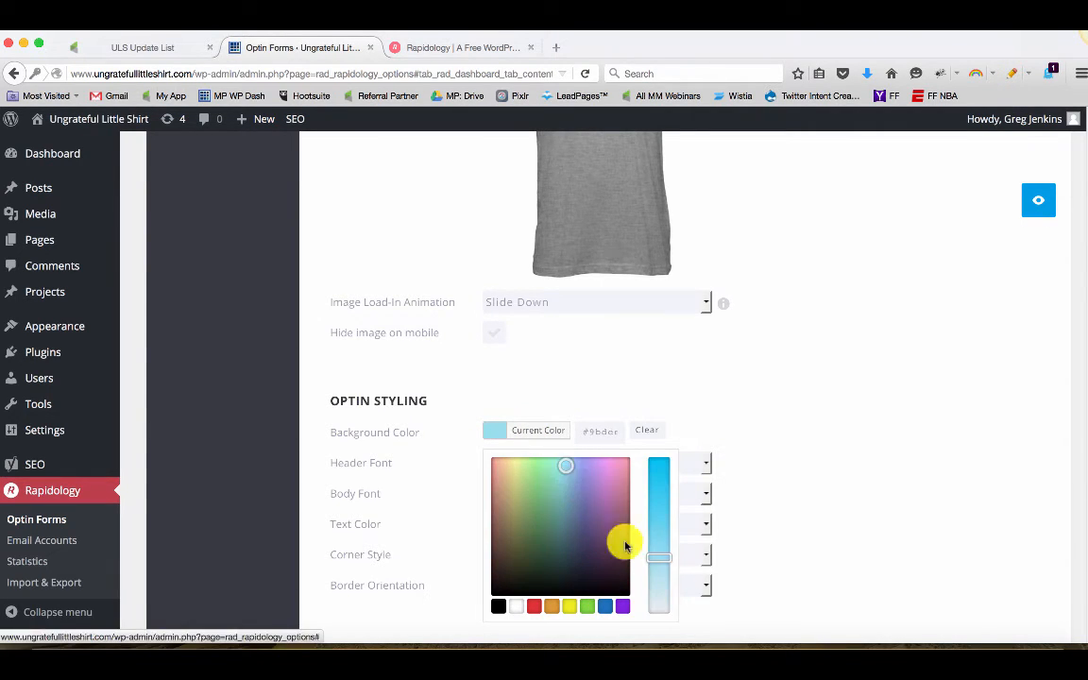
pyautogui.click(914, 320)
# Preview the pop up with the new background and close it
pyautogui.scroll(-10, 784, 500)
pyautogui.scroll(-6, 614, 525)
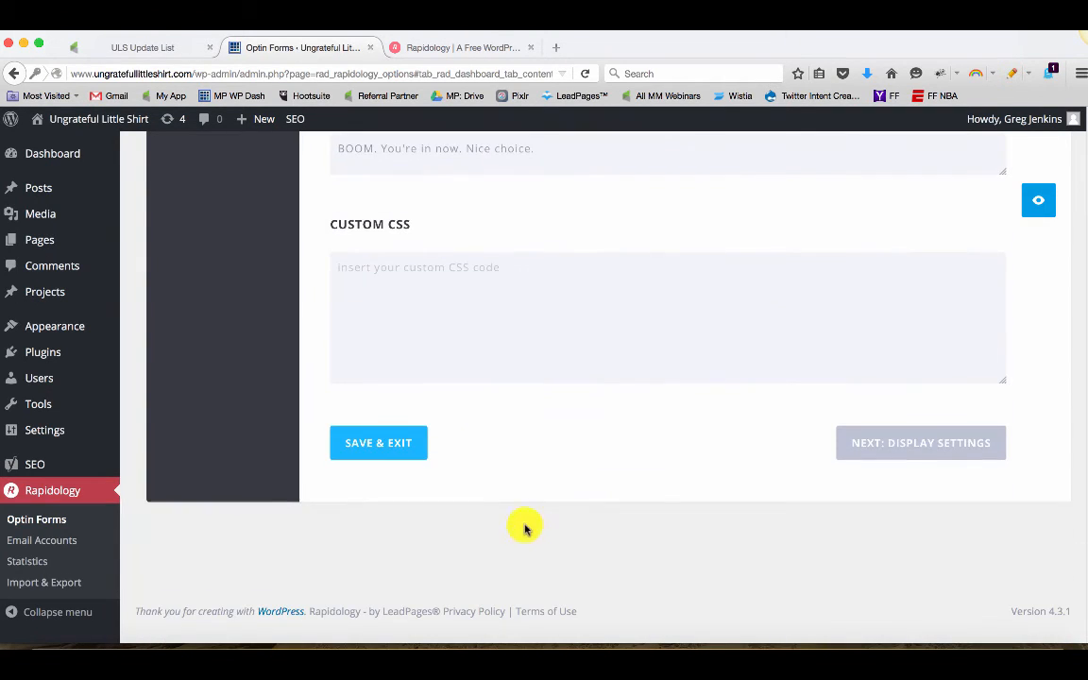
pyautogui.click(1037, 213)
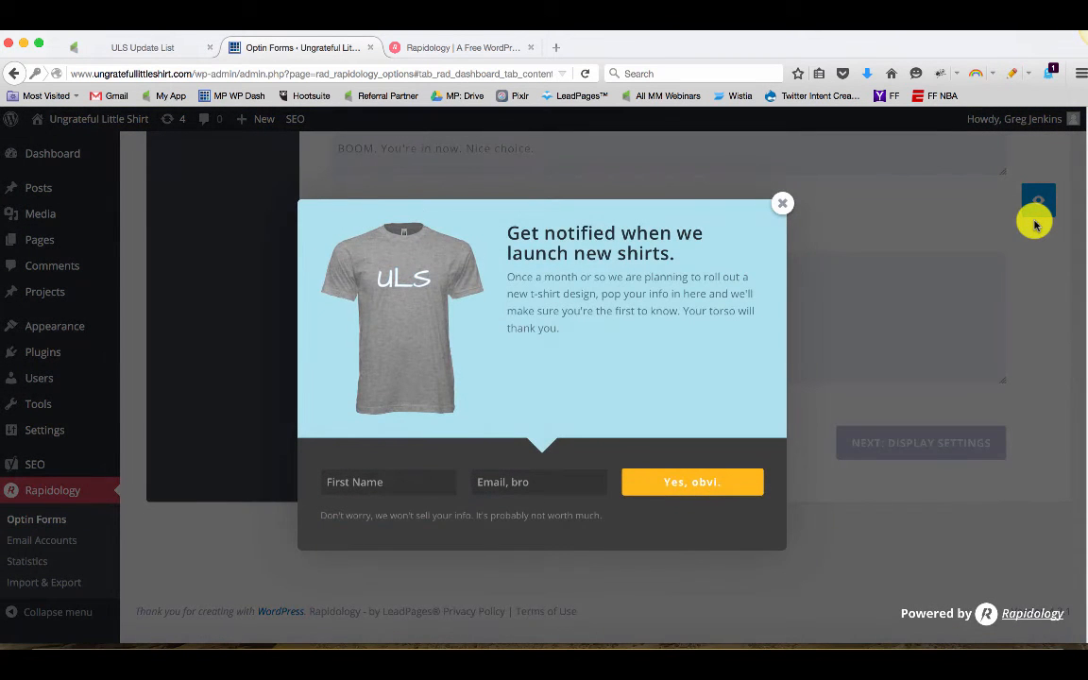
pyautogui.click(783, 204)
# Lighten the background color further to a pale blue-grey and preview the pop up, then close it
pyautogui.scroll(4, 788, 265)
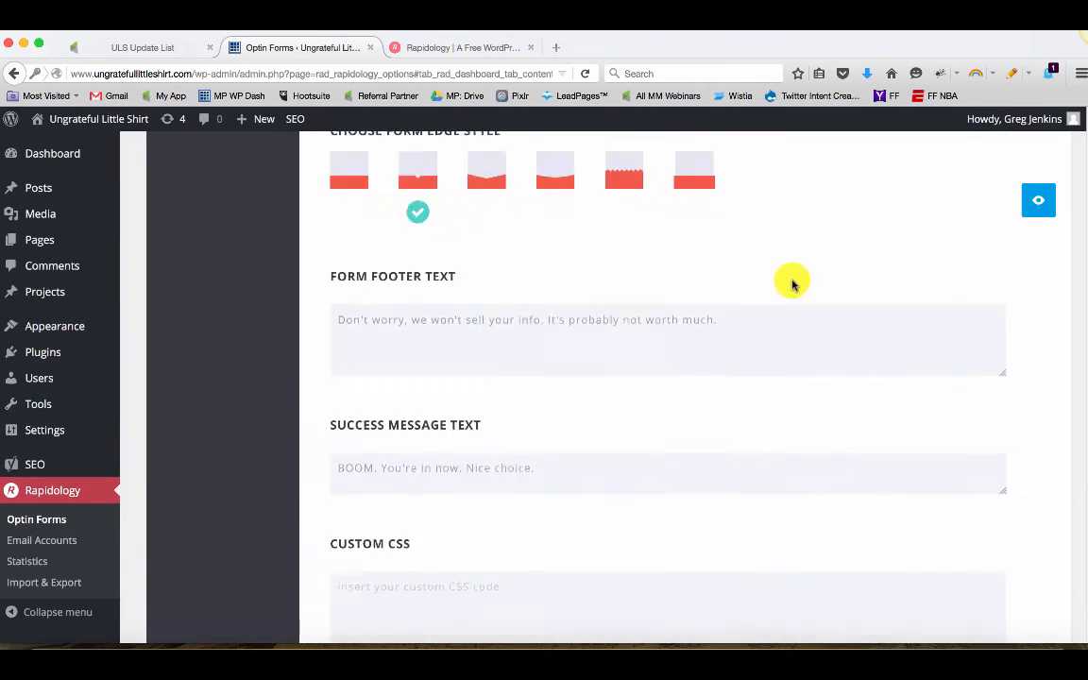
pyautogui.scroll(10, 792, 283)
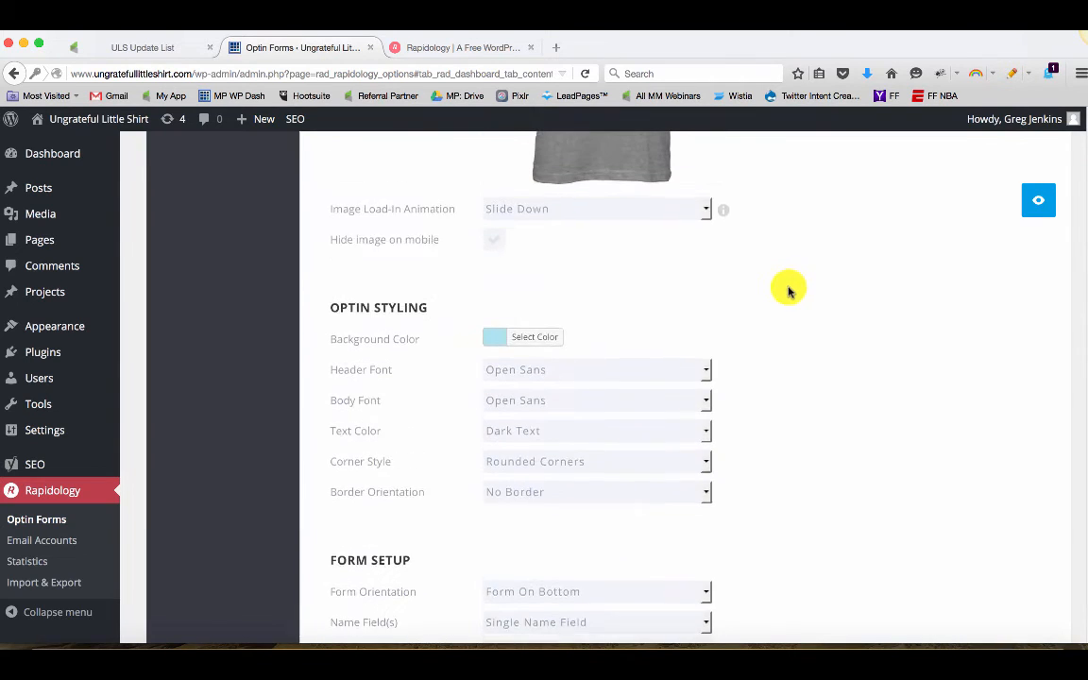
pyautogui.scroll(1, 789, 290)
pyautogui.click(535, 384)
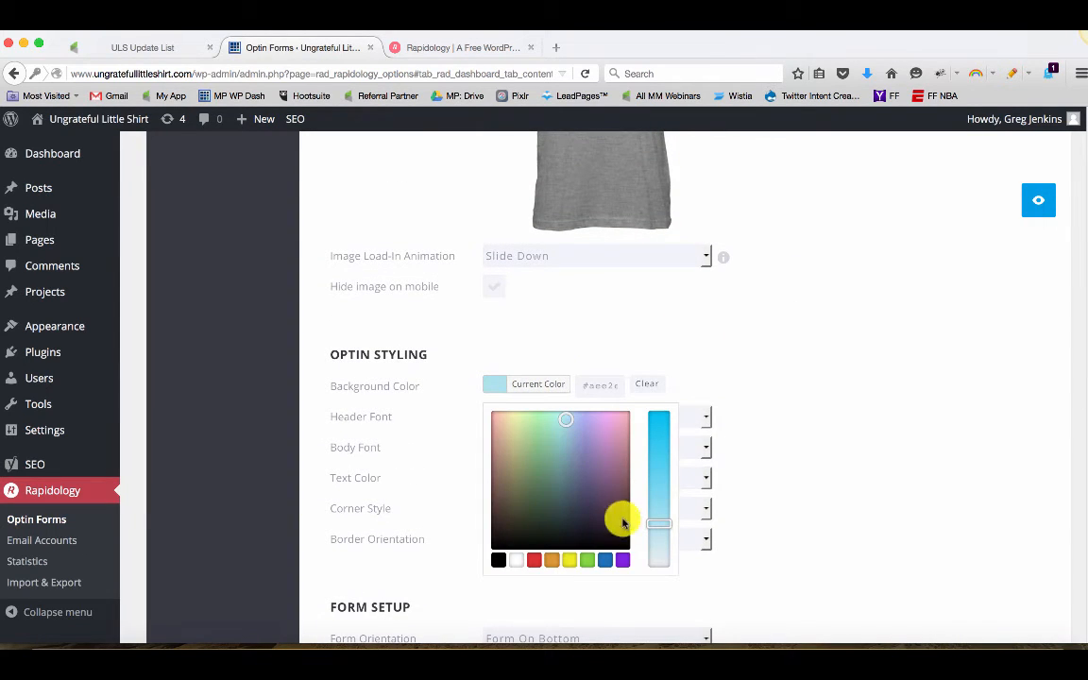
pyautogui.click(658, 543)
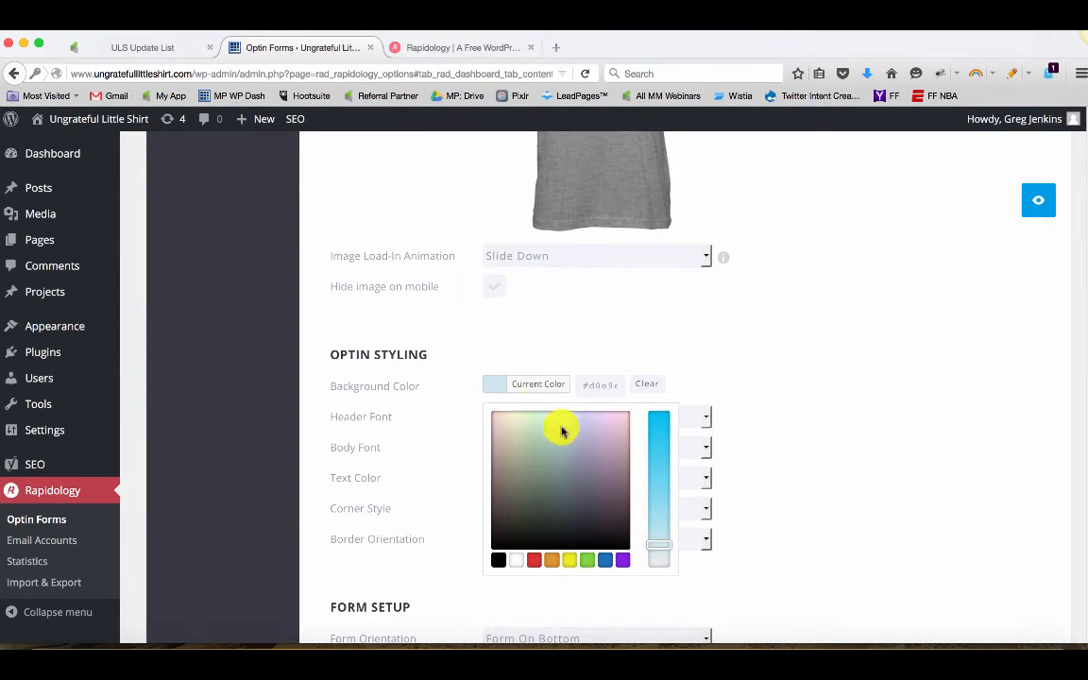
pyautogui.click(1035, 209)
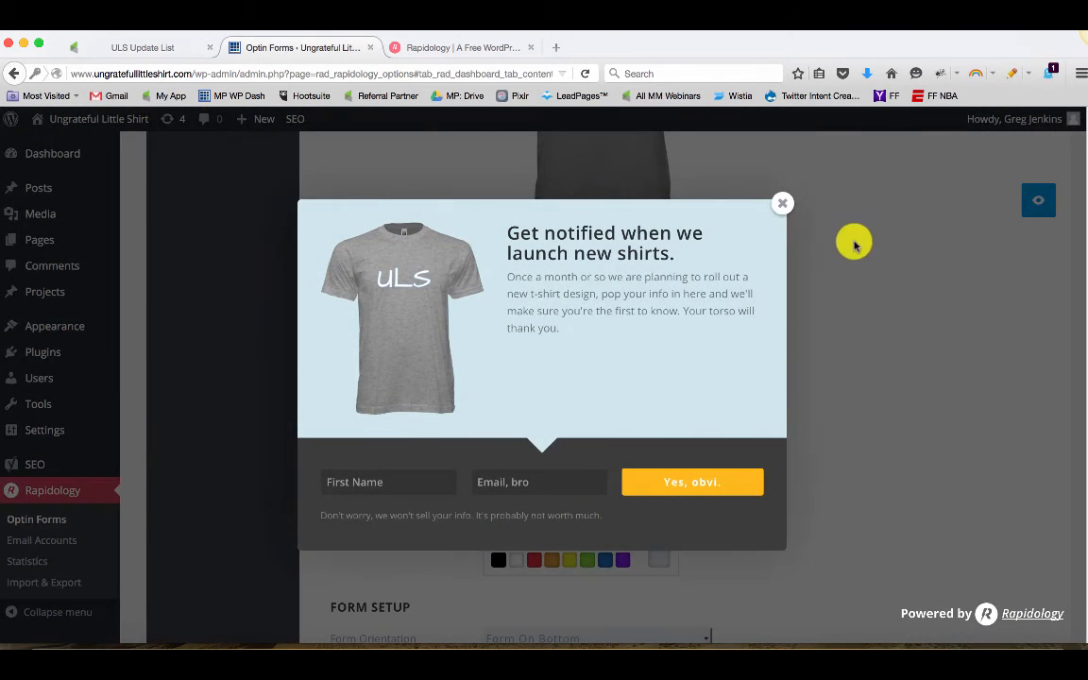
pyautogui.click(783, 215)
# Save and exit the optin configuration
pyautogui.scroll(-15, 972, 335)
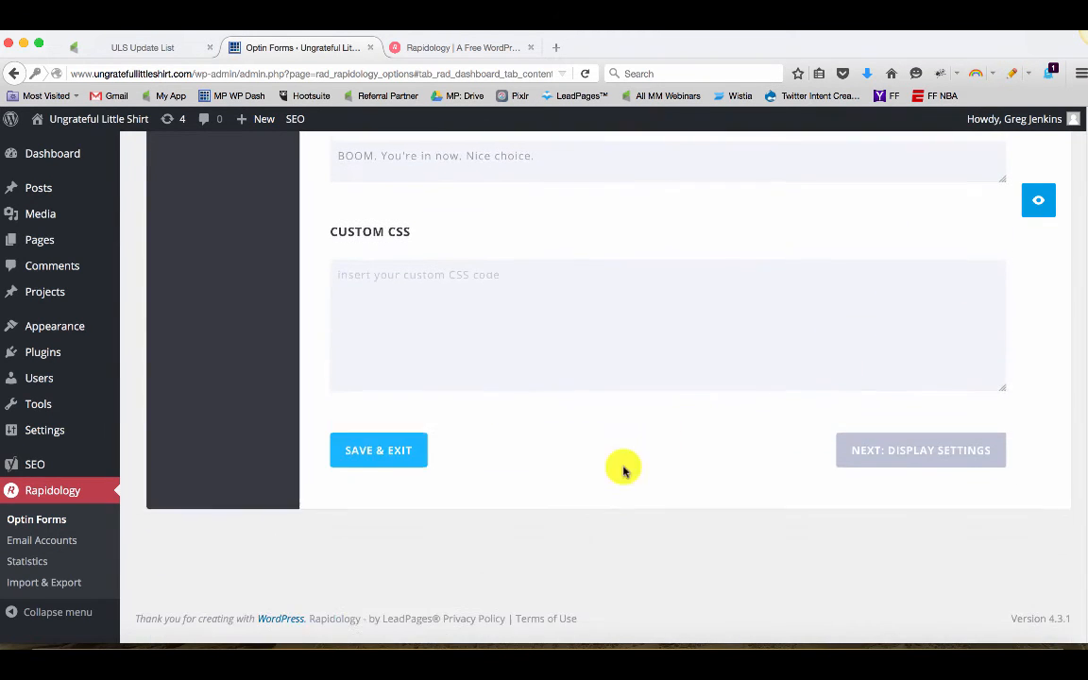
pyautogui.click(385, 445)
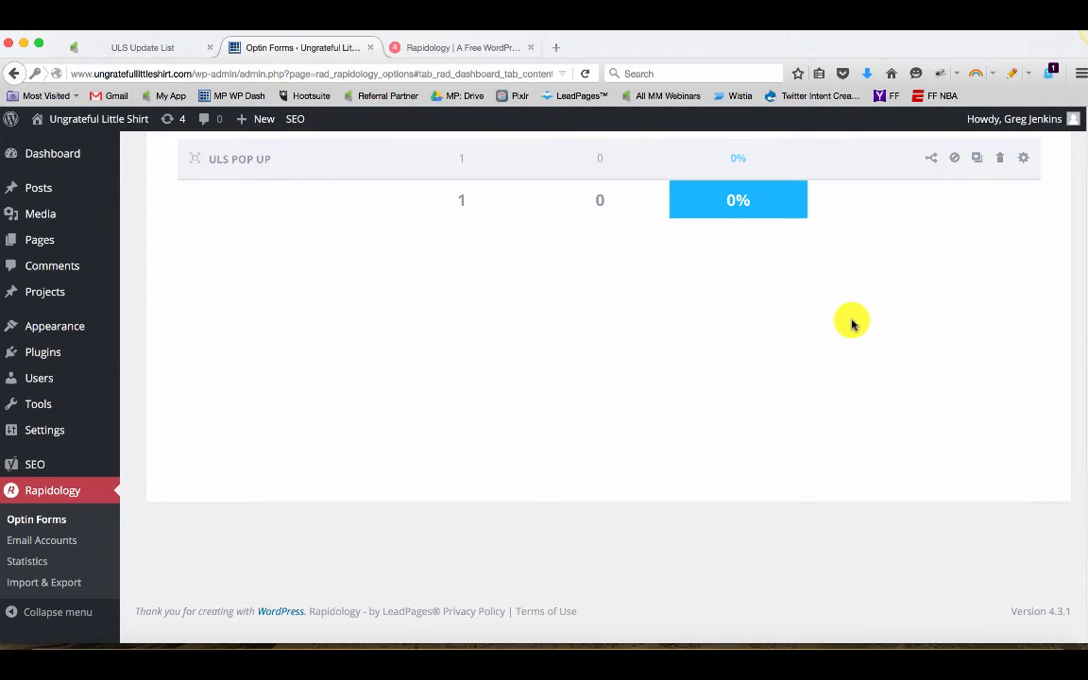
pyautogui.scroll(3, 851, 324)
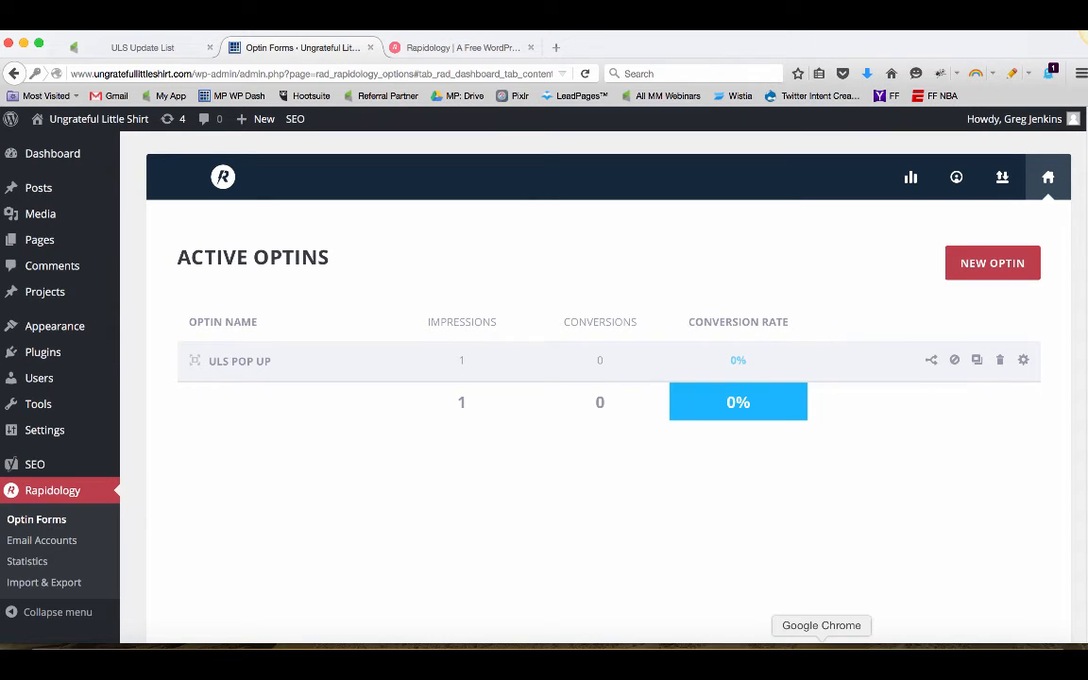
# Switch to the live site in the other browser and browse the Contact page, then return Home
pyautogui.click(822, 652)
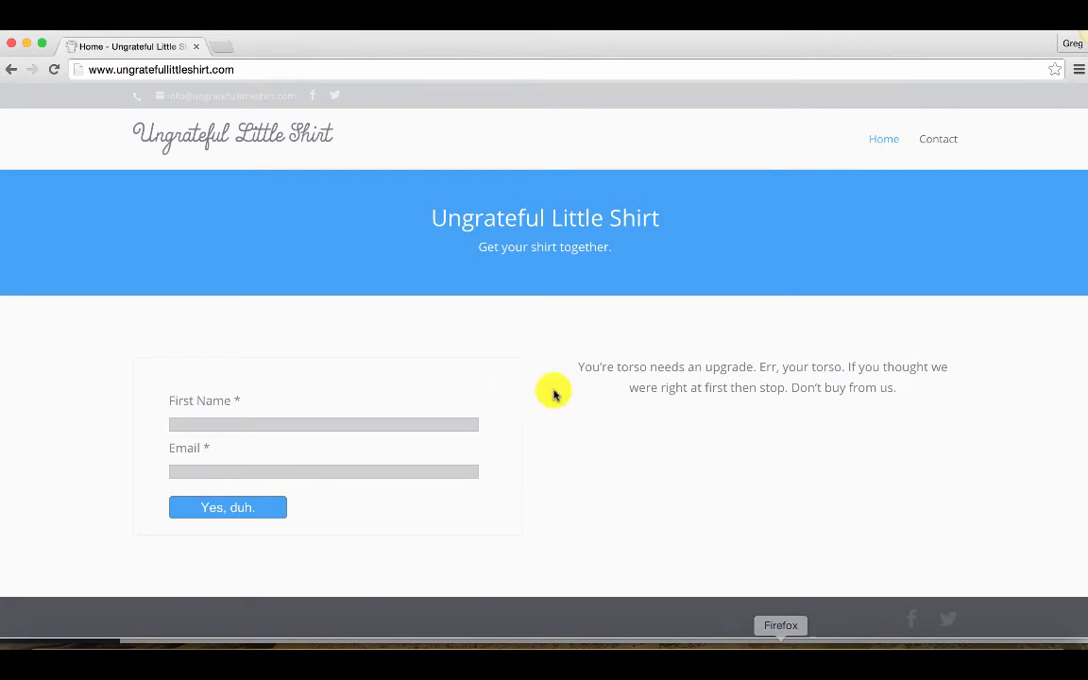
pyautogui.click(941, 137)
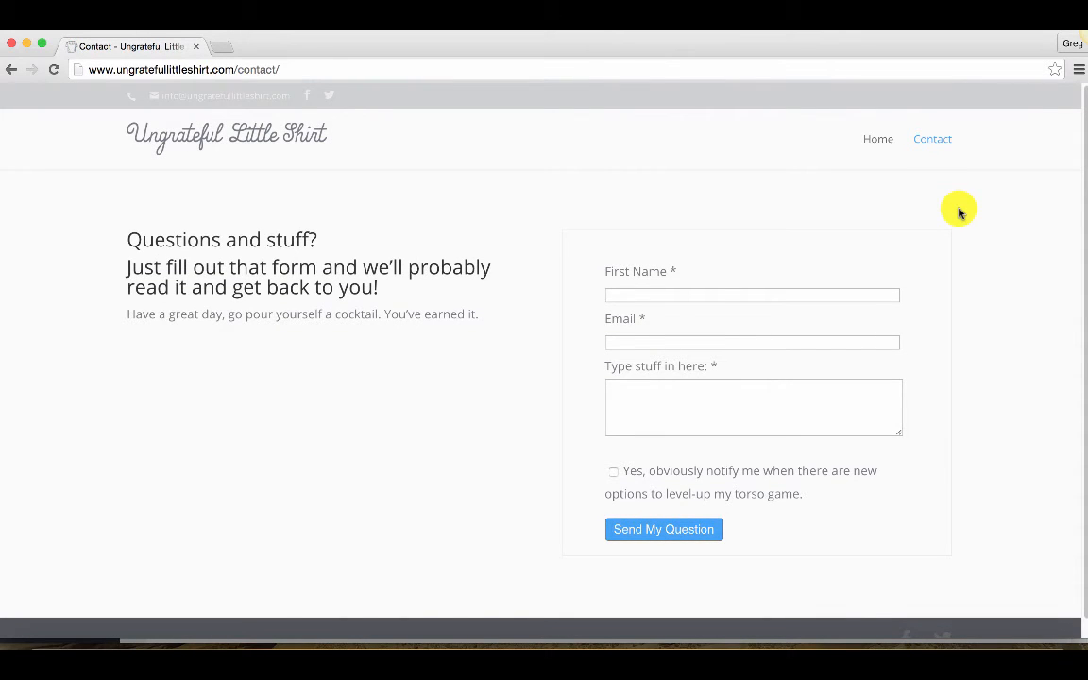
pyautogui.scroll(-1, 970, 259)
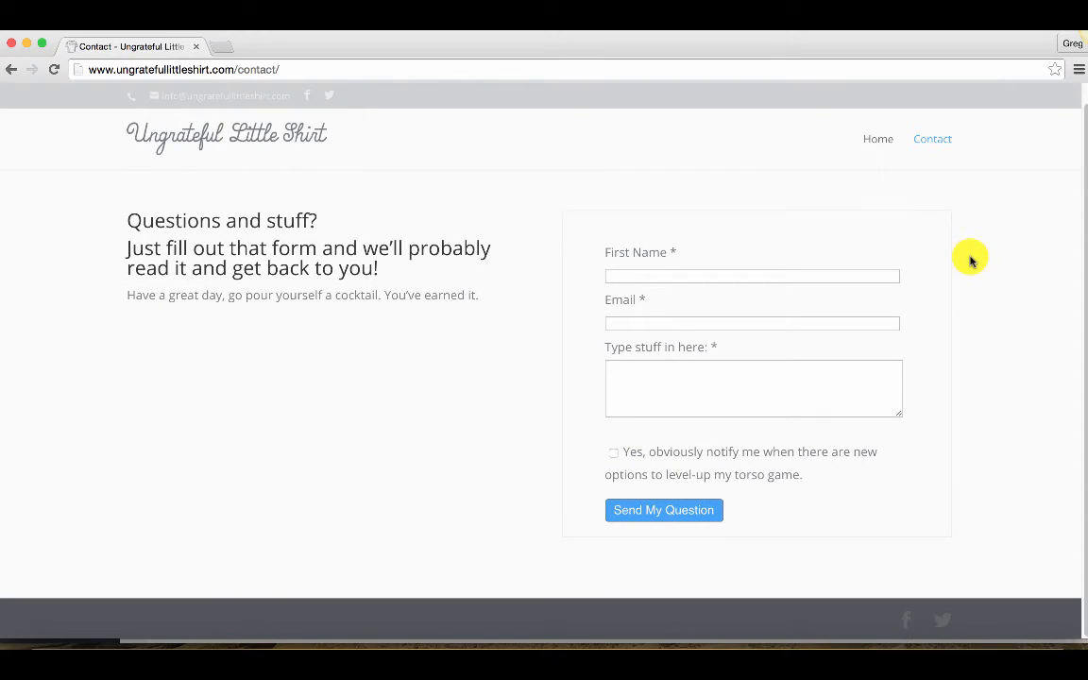
pyautogui.scroll(1, 970, 260)
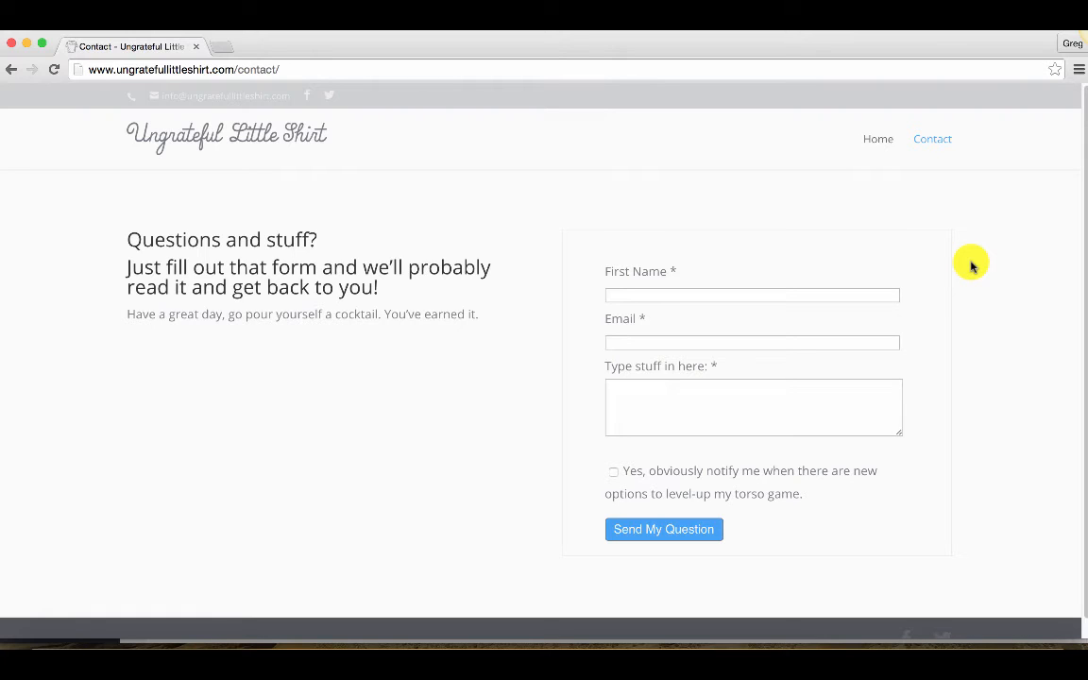
pyautogui.click(869, 139)
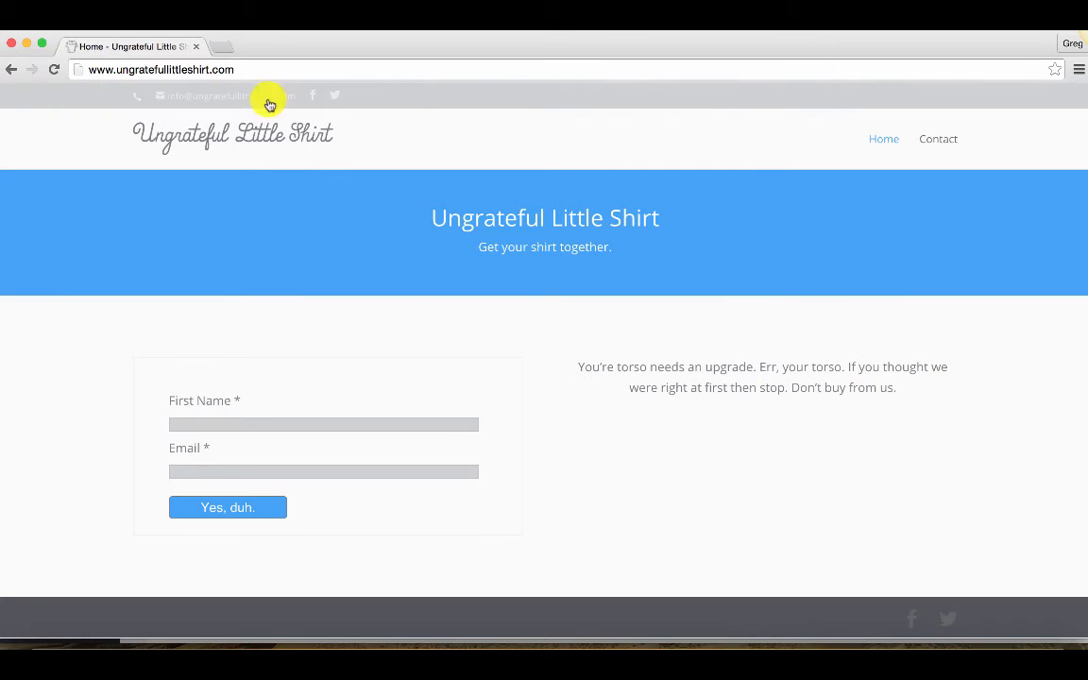
# Copy the site address and open the home page in a new incognito window
pyautogui.click(256, 69)
pyautogui.press('super+c')
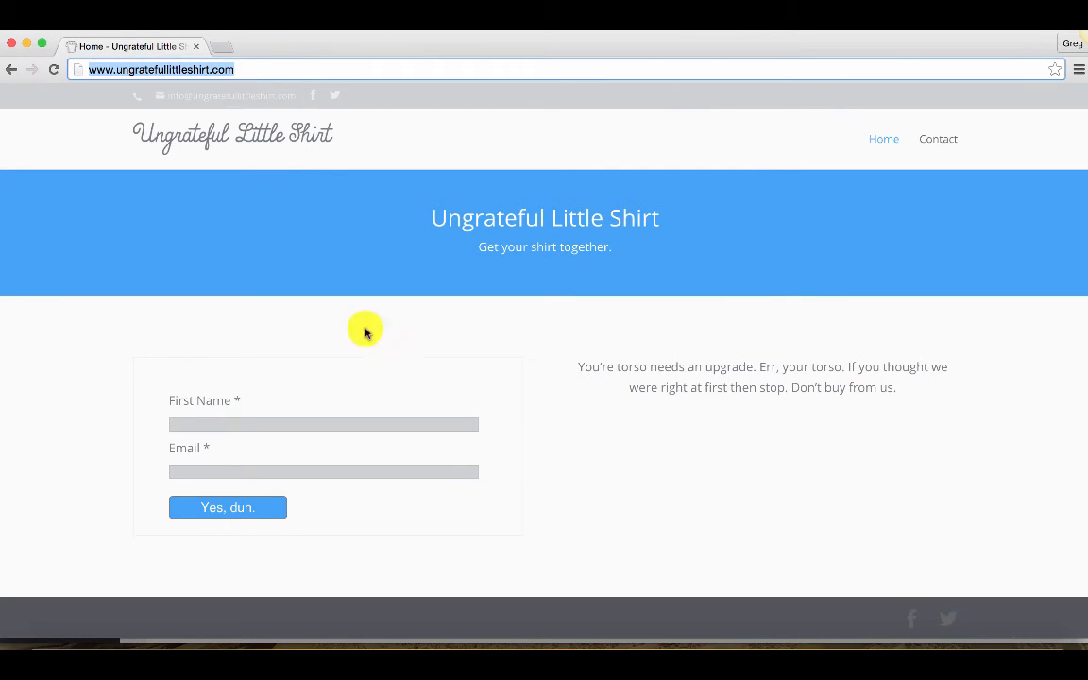
pyautogui.rightClick(822, 656)
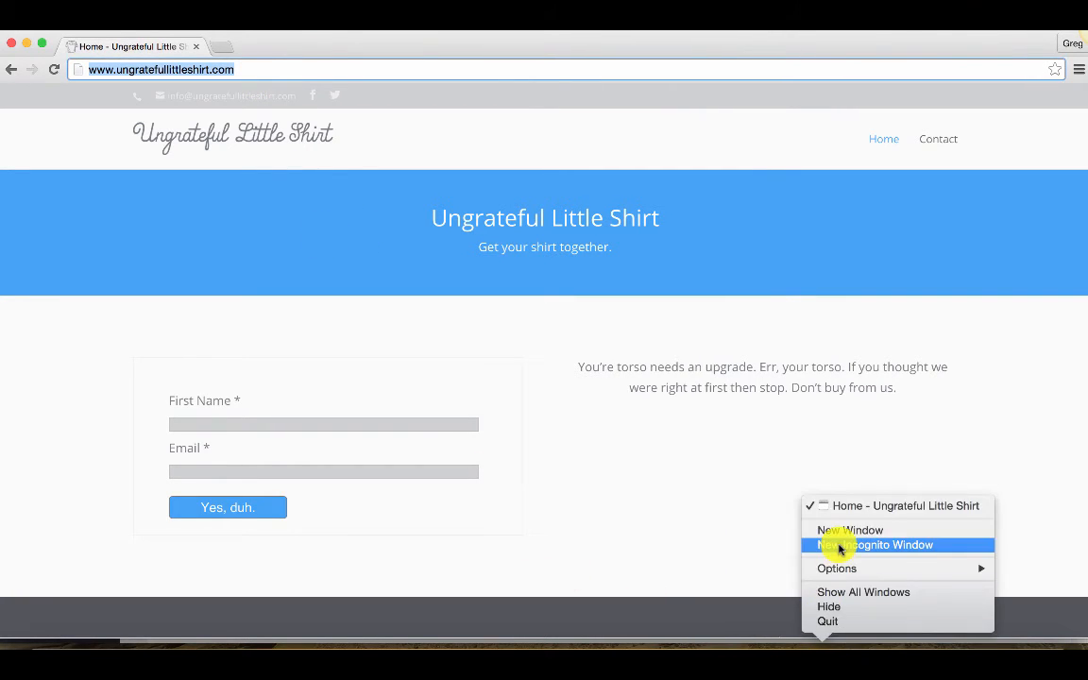
pyautogui.click(838, 545)
pyautogui.press('super+v')
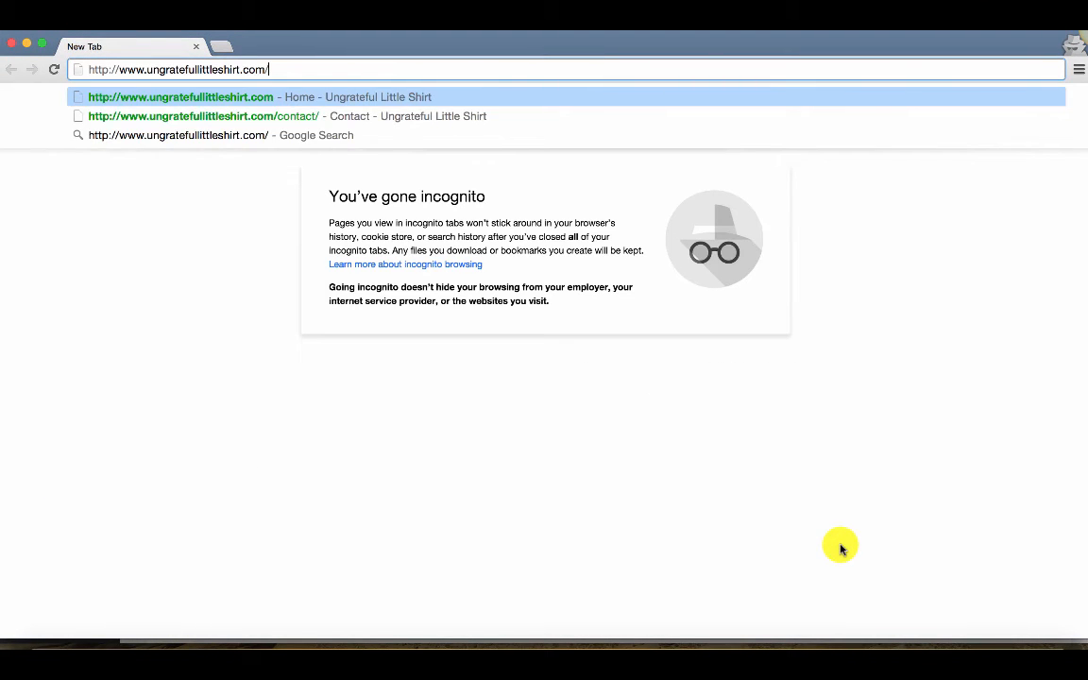
pyautogui.press('Return')
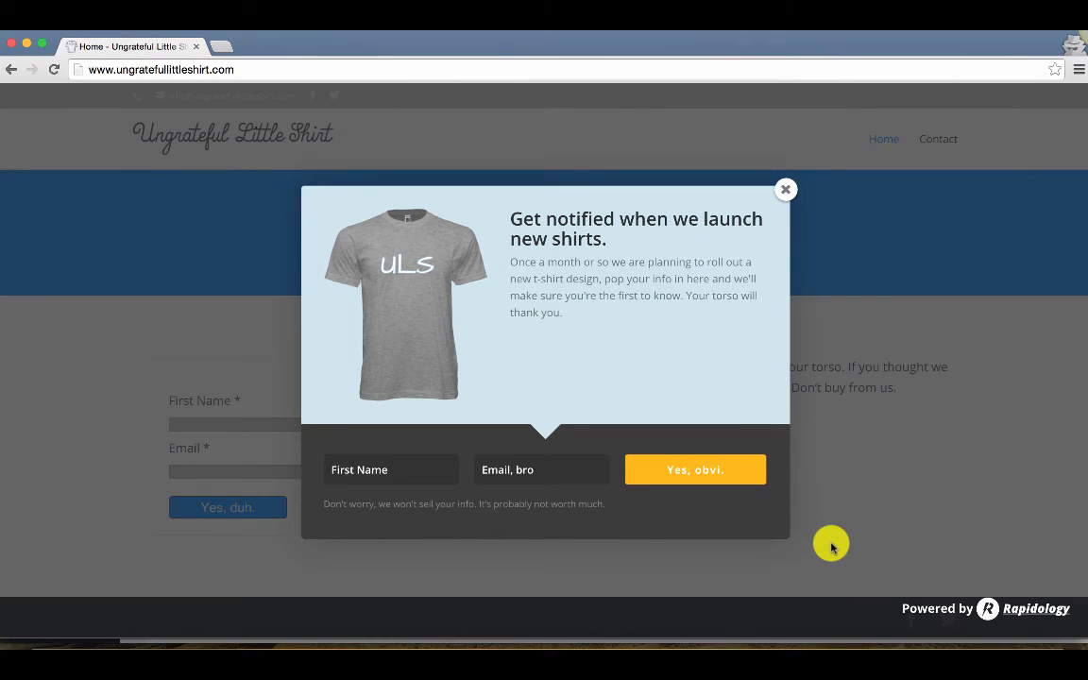
# Fill in the pop up's name and email fields, submit the signup, and close the pop up
pyautogui.click(409, 474)
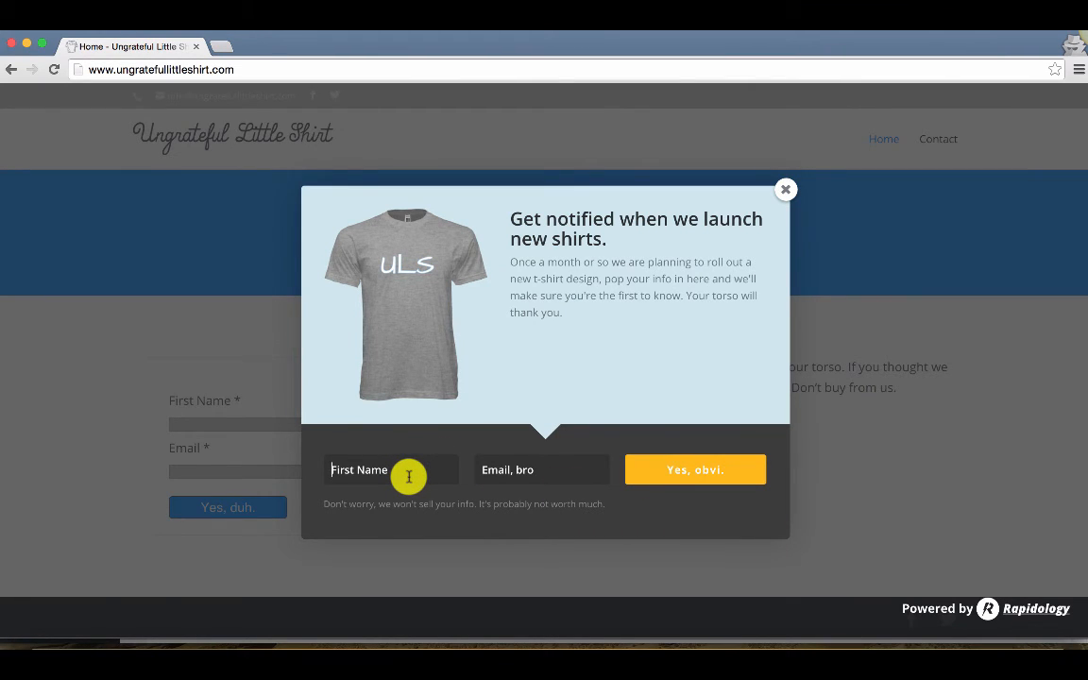
pyautogui.write('H')
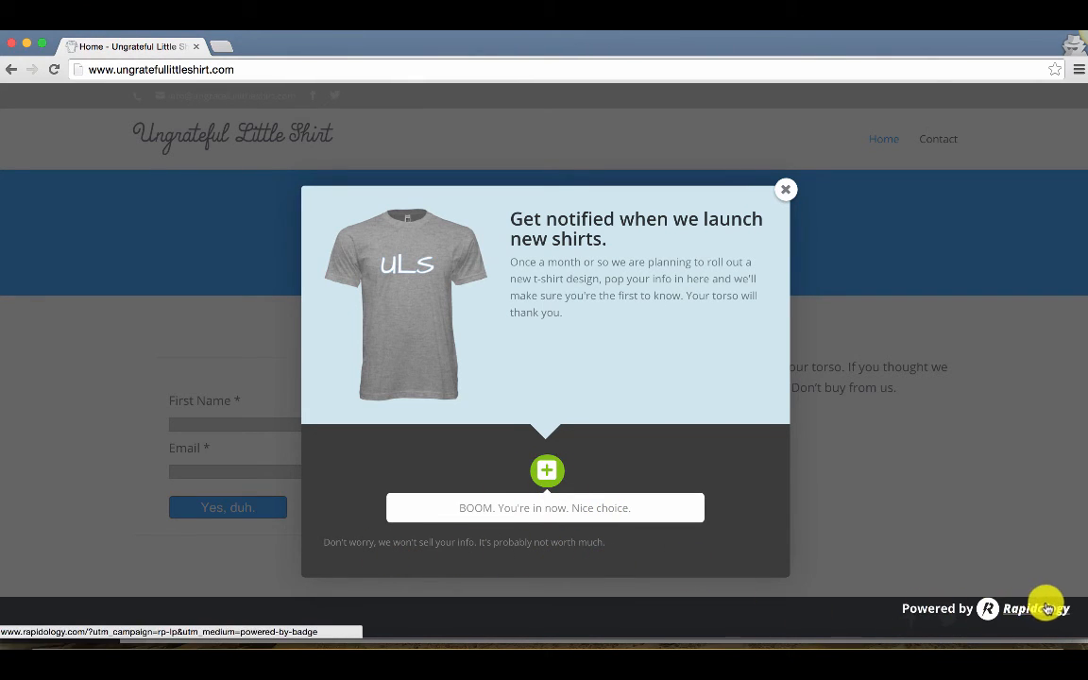
pyautogui.click(784, 193)
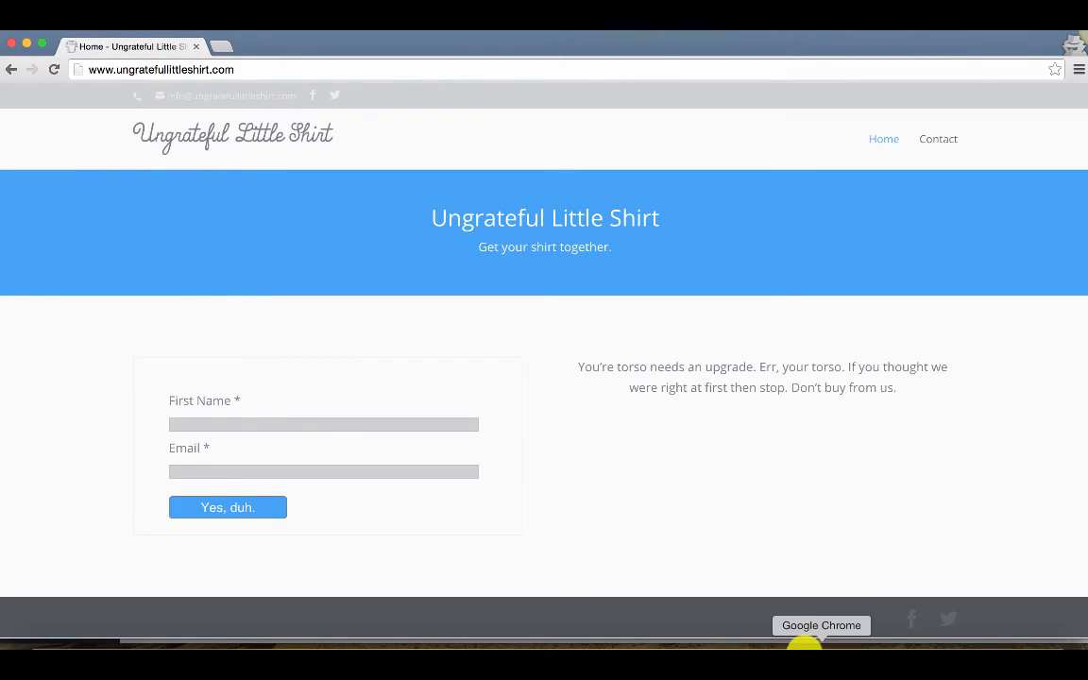
# Switch back to the WordPress admin and open the Rapidology plugin's main file in the plugin editor
pyautogui.click(780, 652)
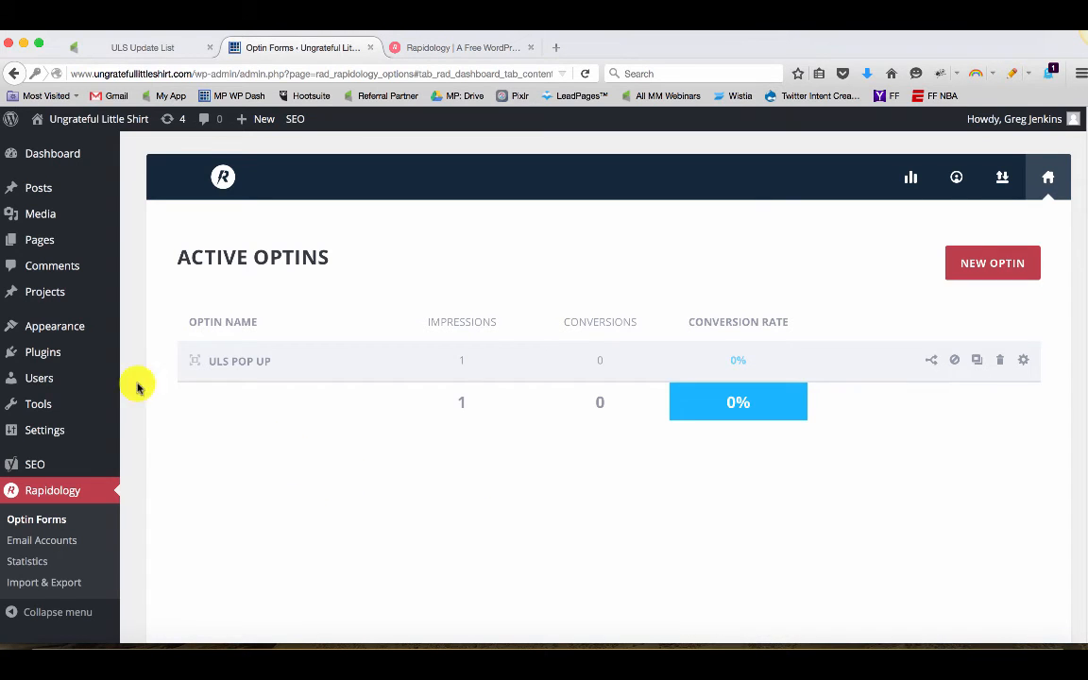
pyautogui.moveTo(45, 352)
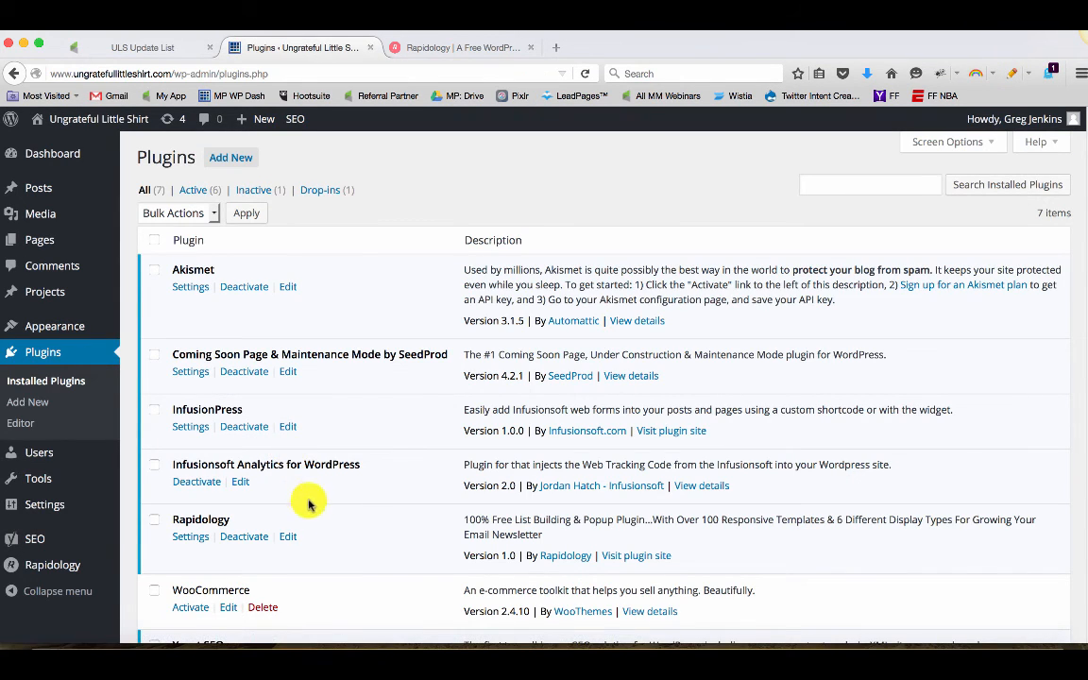
pyautogui.click(288, 539)
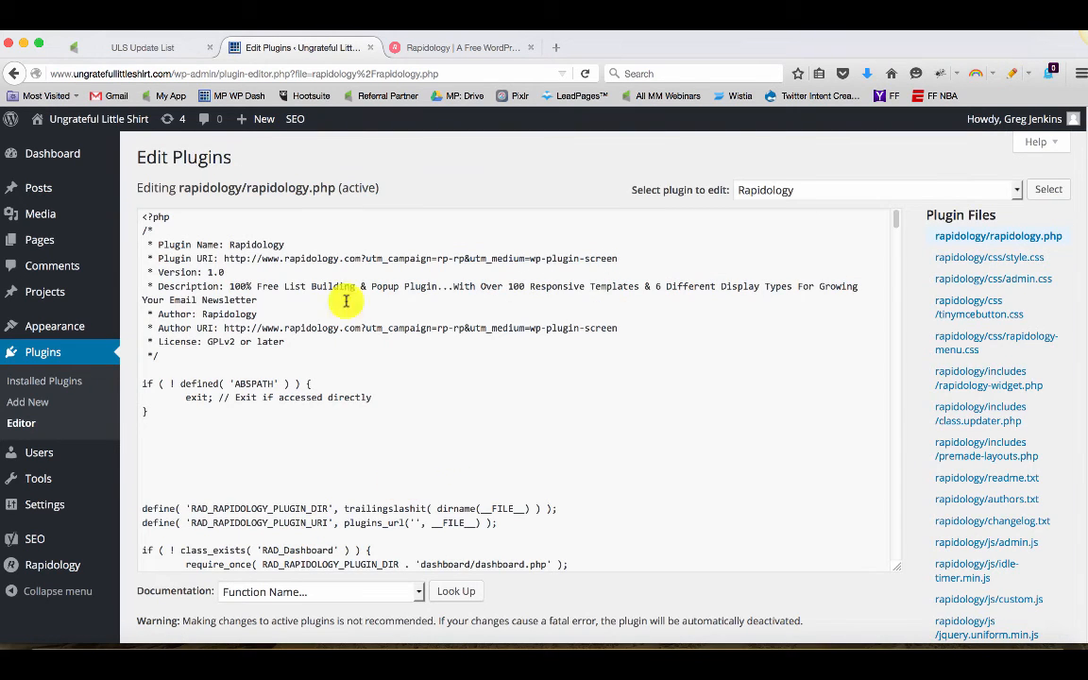
pyautogui.scroll(-1, 444, 378)
pyautogui.scroll(-10, 444, 378)
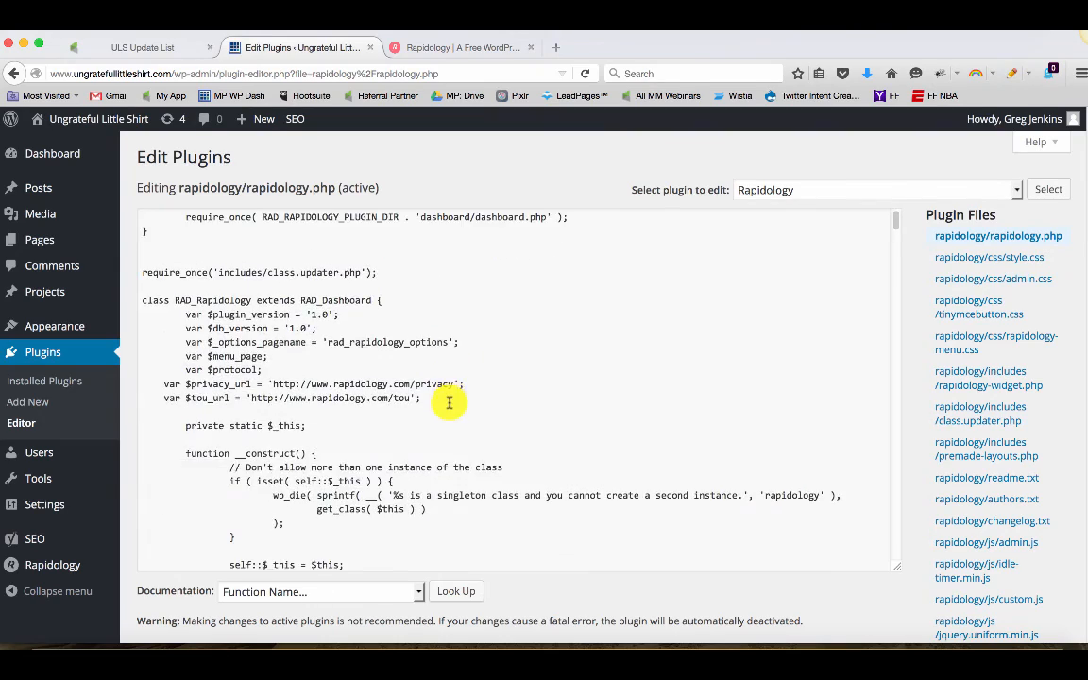
pyautogui.scroll(12, 451, 416)
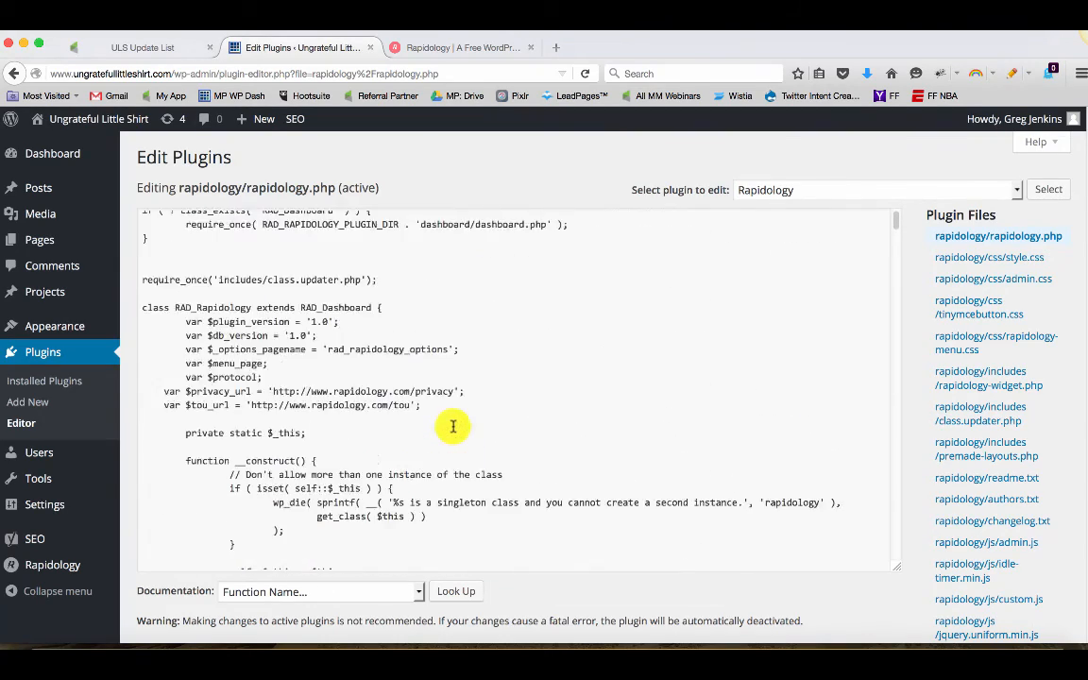
# Return to the installed plugins list and open the Rapidology optin dashboard
pyautogui.click(53, 356)
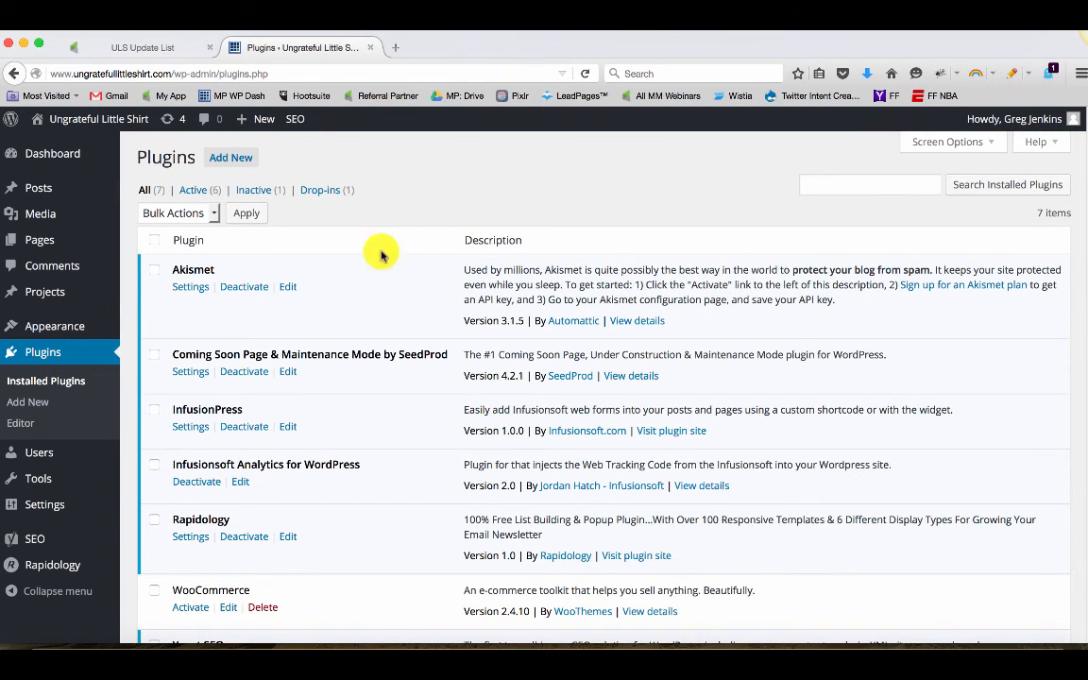
pyautogui.moveTo(53, 564)
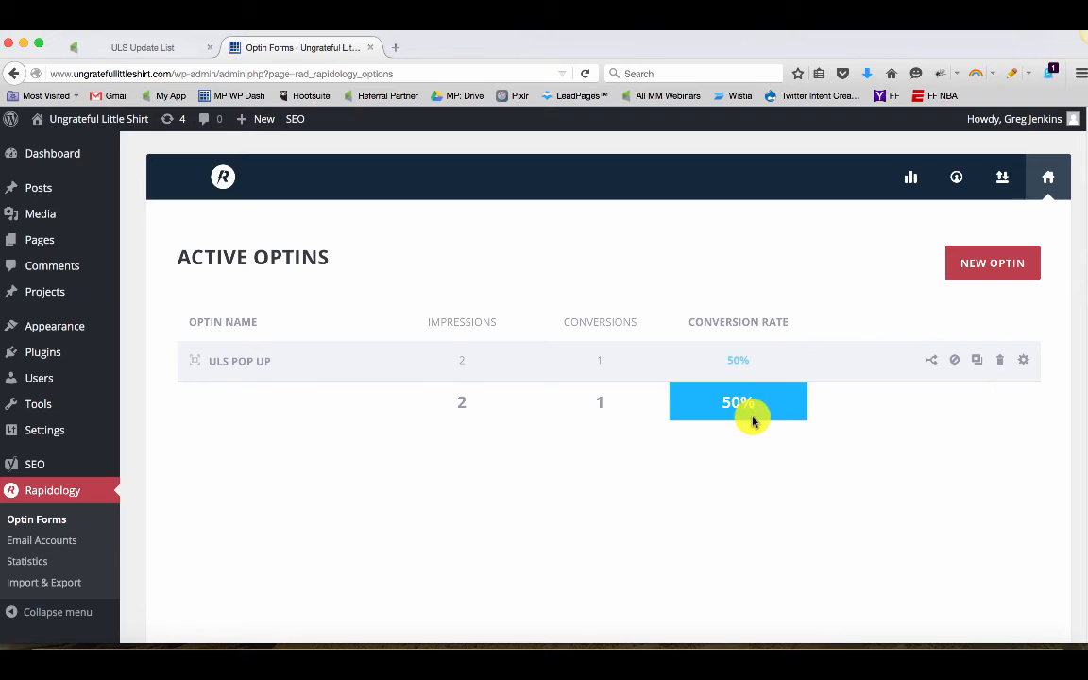
# Review the Infusionsoft campaign's historical performance and open the list of contacts in the Update List sequence
pyautogui.click(142, 47)
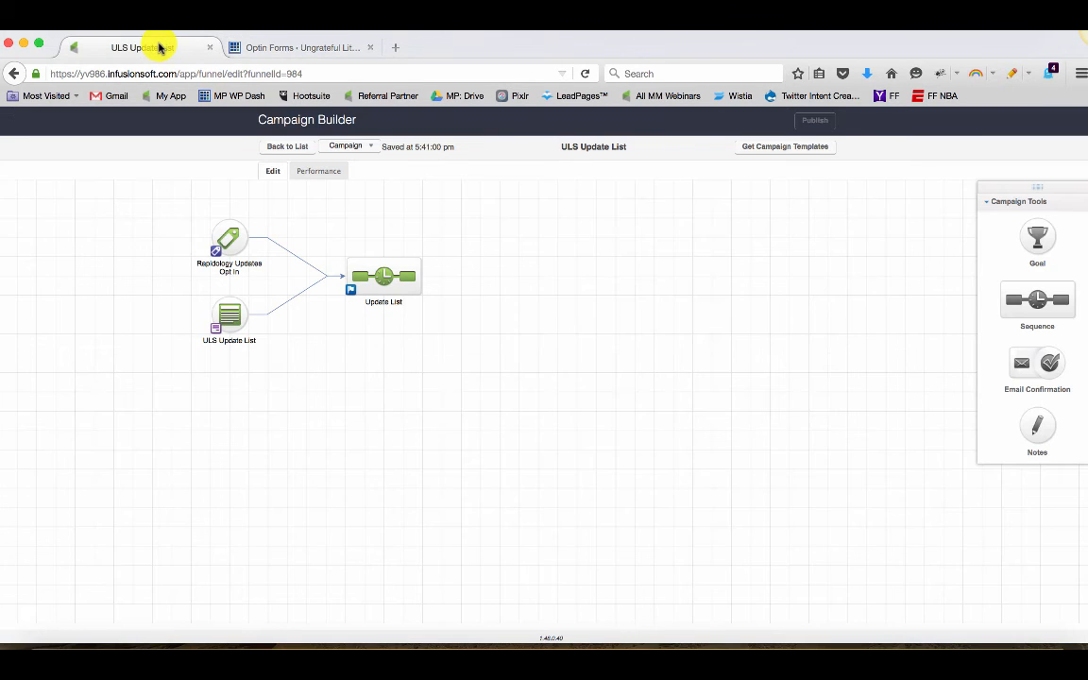
pyautogui.click(328, 172)
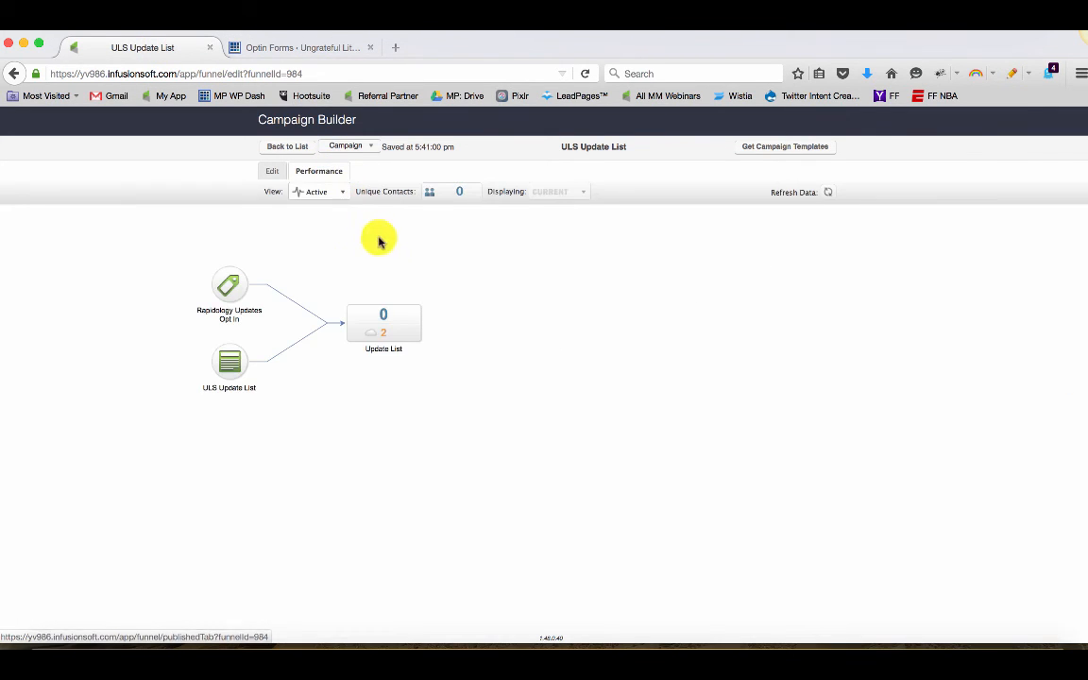
pyautogui.click(302, 191)
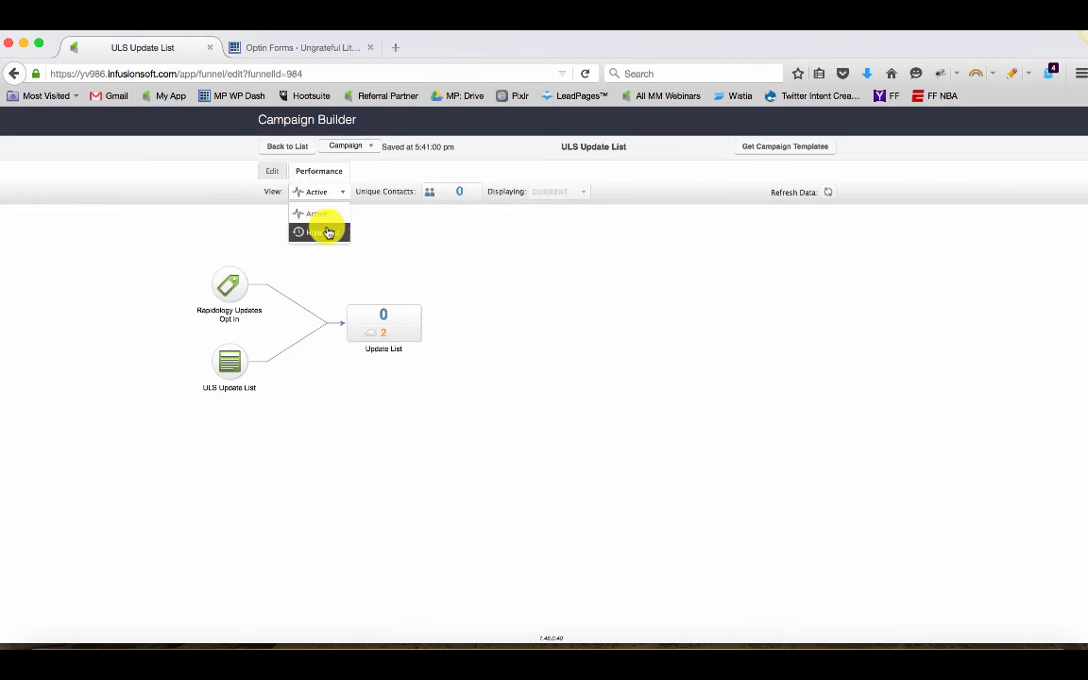
pyautogui.click(323, 231)
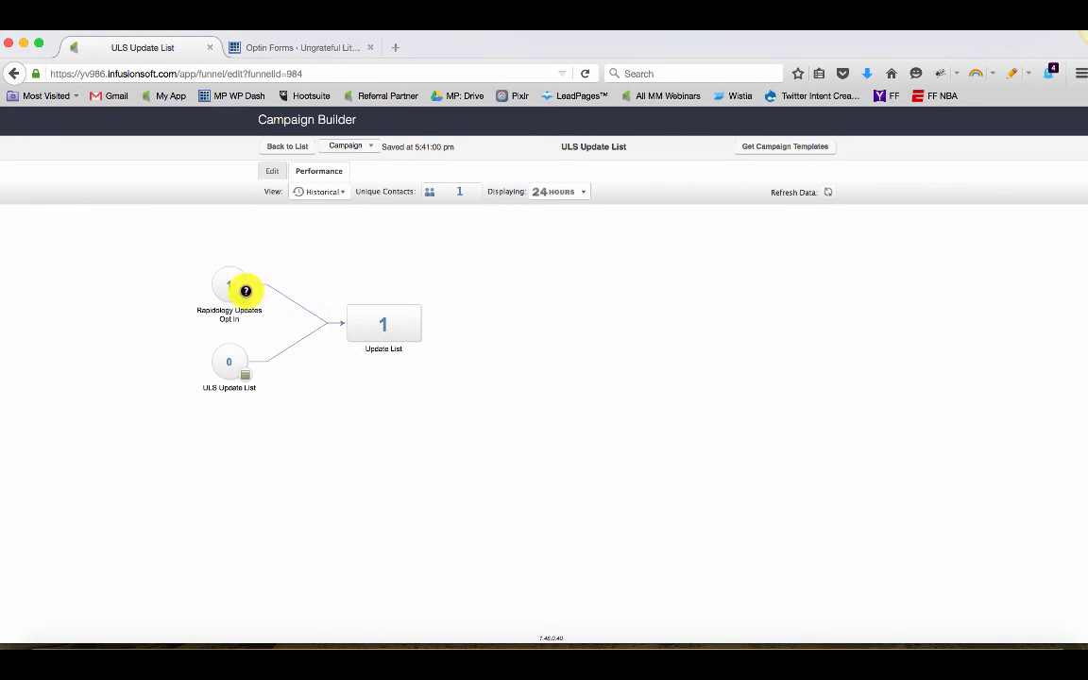
pyautogui.click(419, 312)
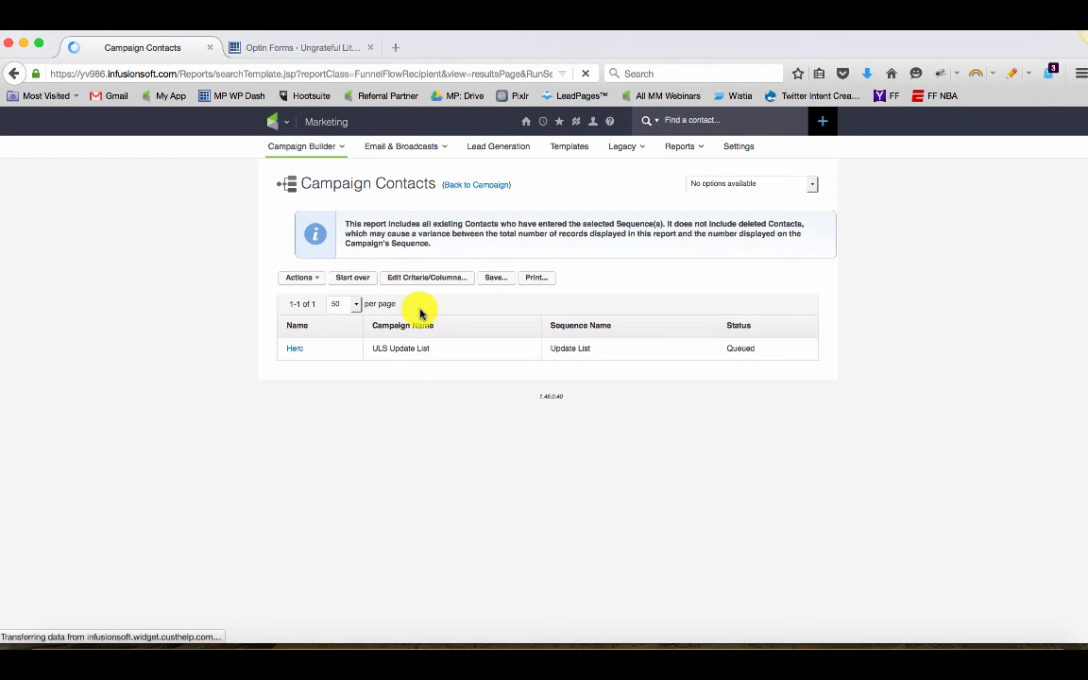
# Return to the Rapidology dashboard and open the optin type choices for a new optin
pyautogui.click(310, 48)
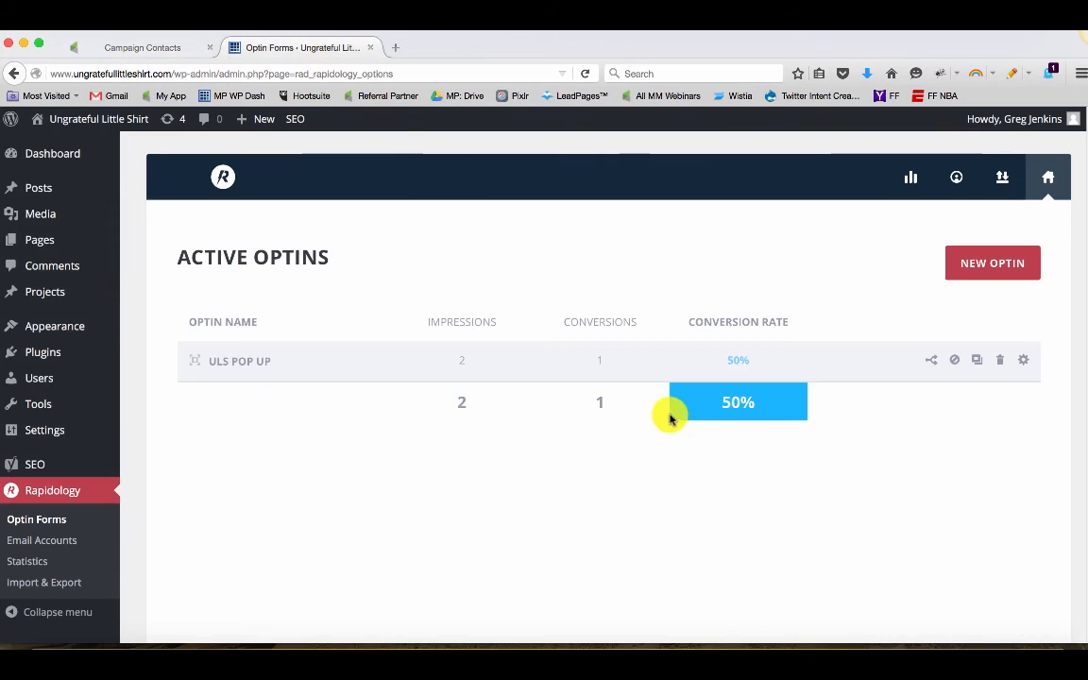
pyautogui.click(973, 265)
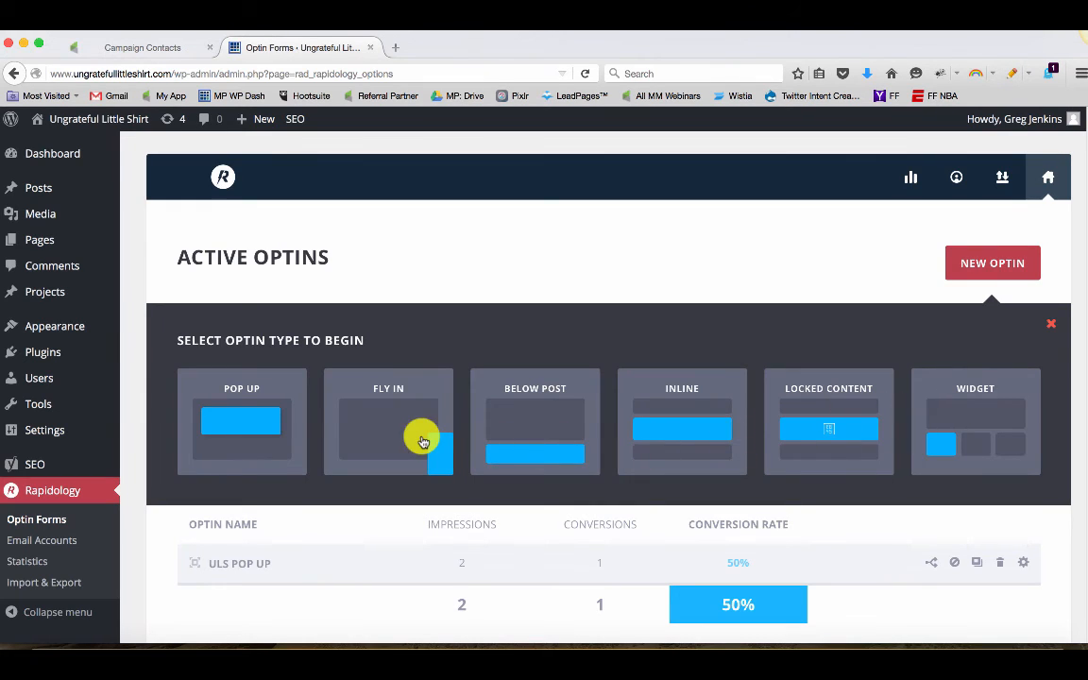
pyautogui.click(1050, 325)
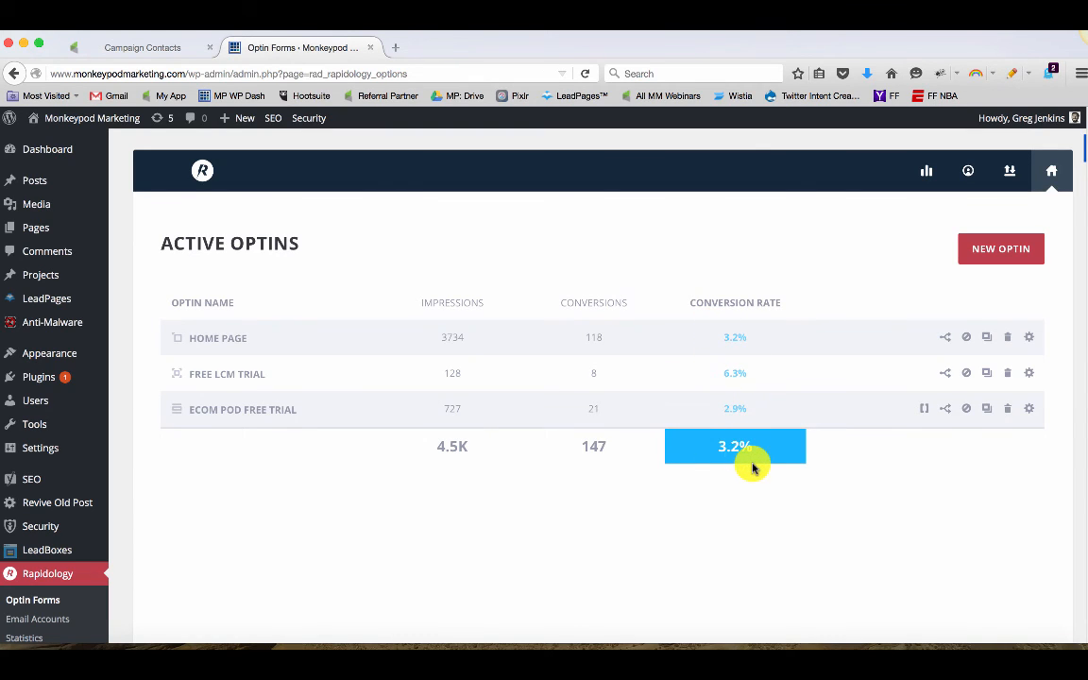
# Open the Ecommerce Pod page in a new tab and examine its inline Rapidology optin form
pyautogui.click(399, 46)
pyautogui.write('ecomm')
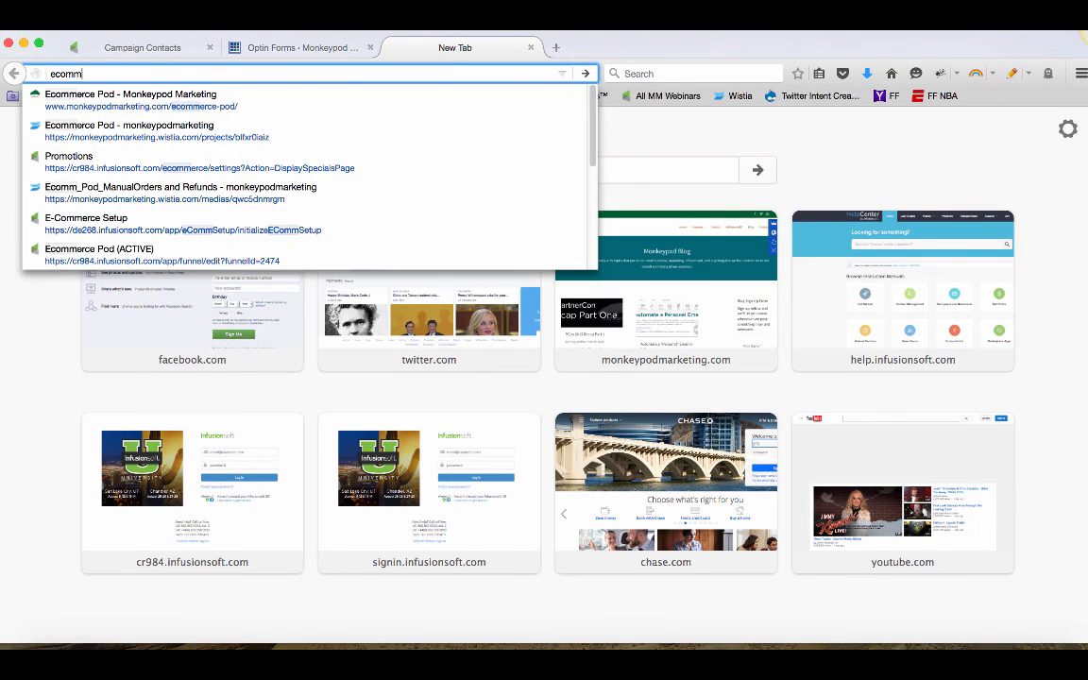
pyautogui.press('Down')
pyautogui.press('Return')
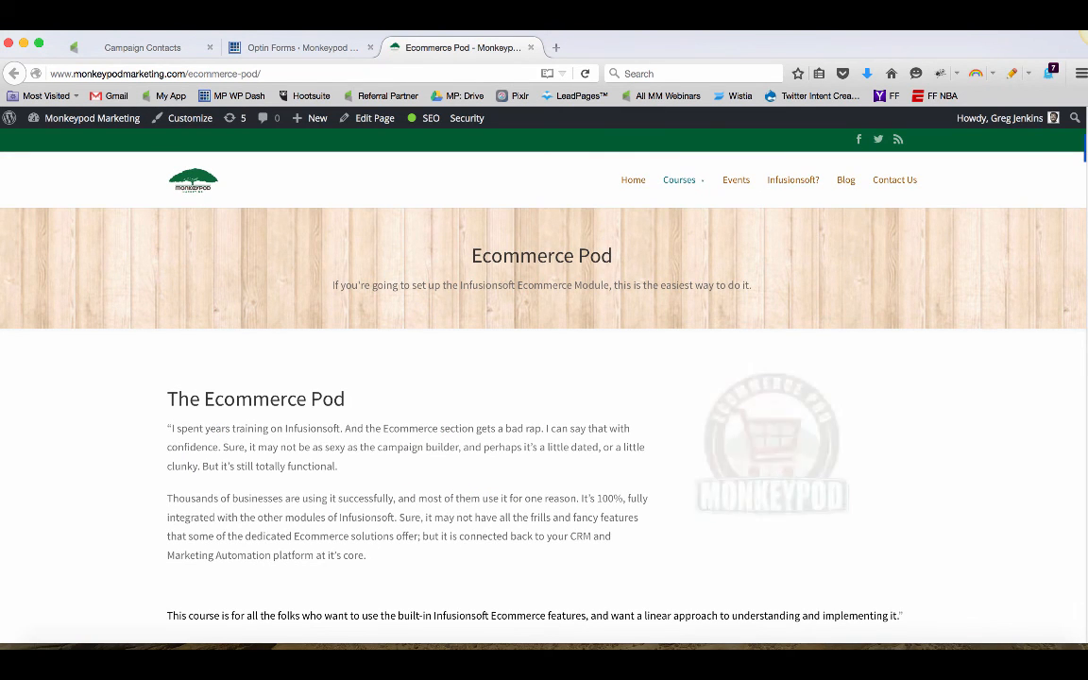
pyautogui.scroll(-1, 548, 383)
pyautogui.scroll(-10, 548, 384)
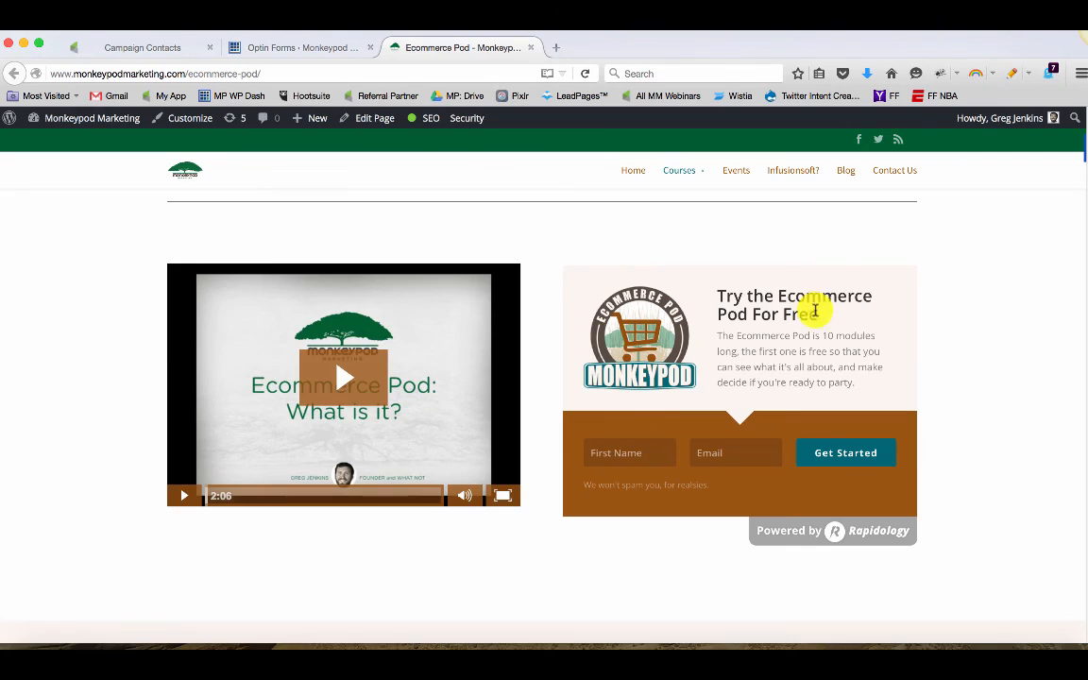
pyautogui.scroll(-20, 815, 317)
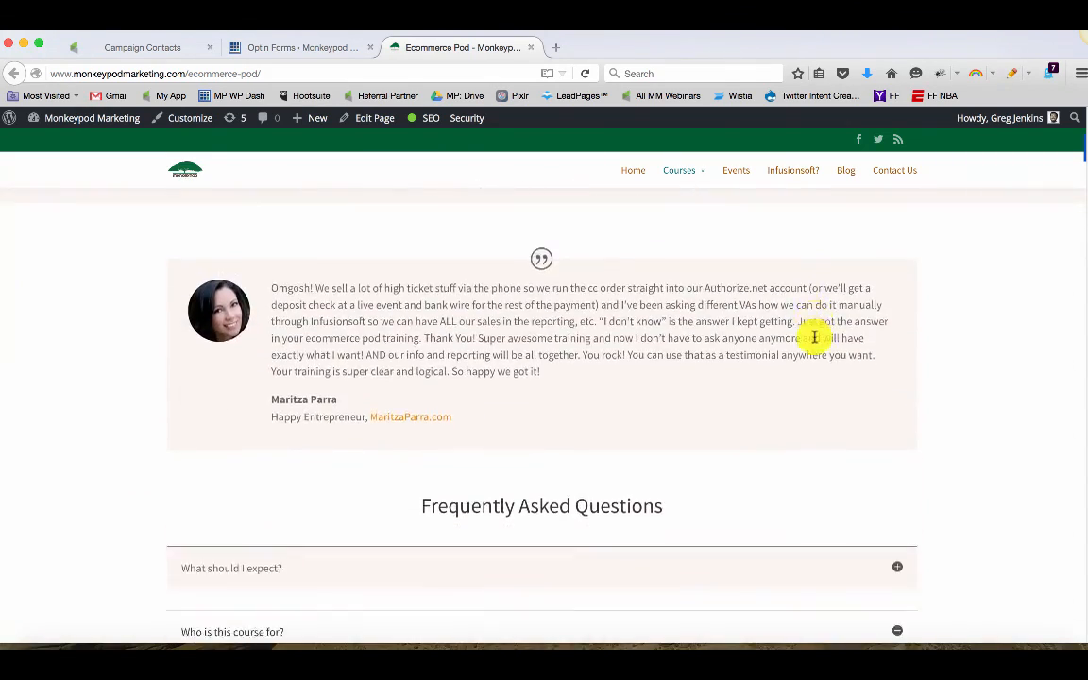
pyautogui.scroll(-10, 814, 337)
pyautogui.scroll(3, 814, 340)
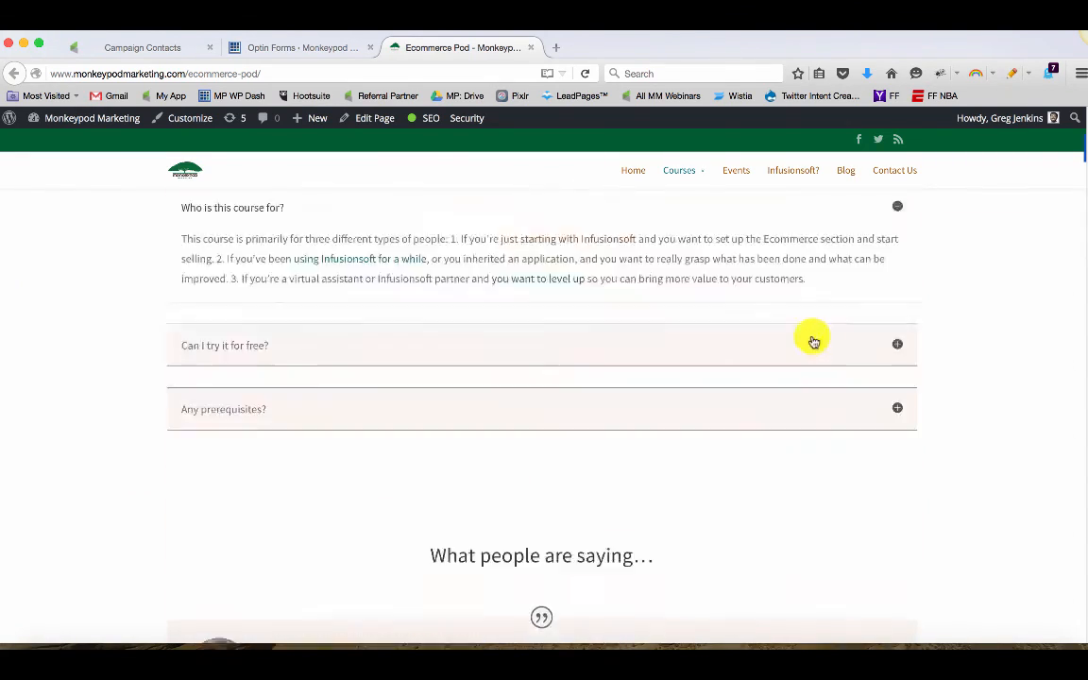
pyautogui.scroll(20, 814, 341)
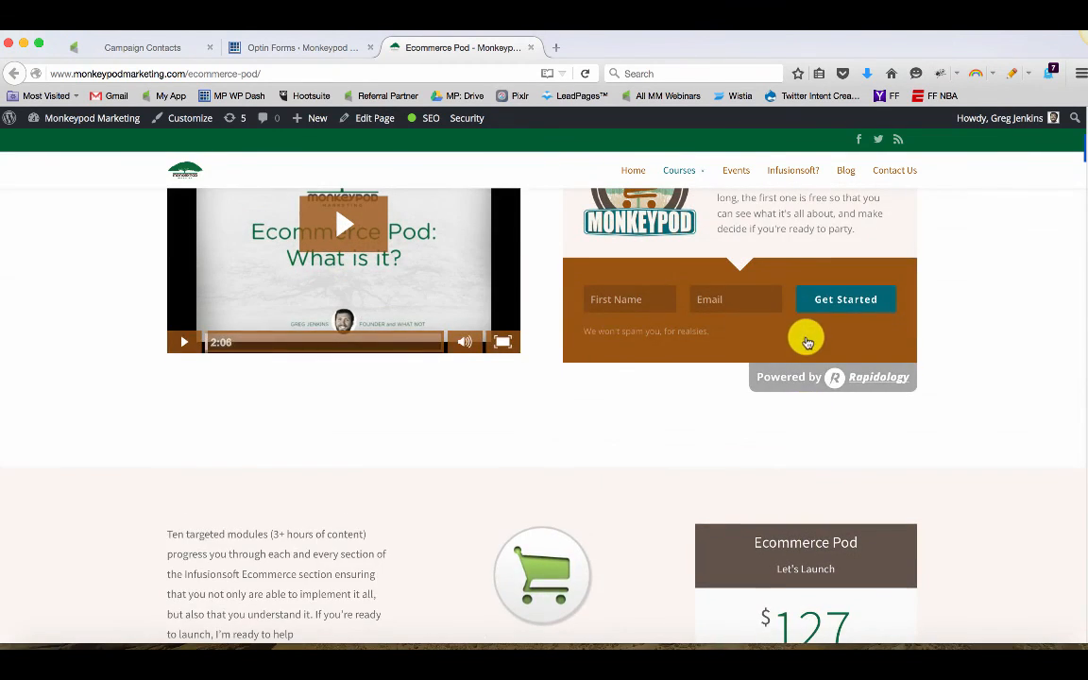
pyautogui.scroll(3, 808, 342)
# Scroll the LCM Real Life page until its pop up optin appears, then close the pop up
pyautogui.moveTo(693, 174)
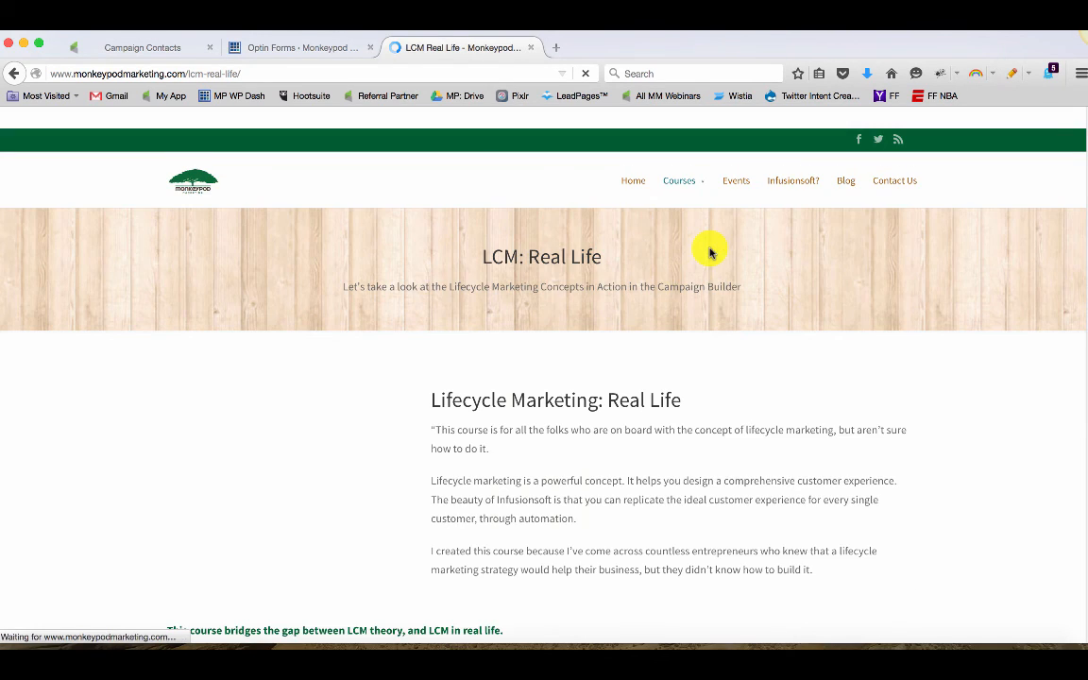
pyautogui.scroll(-15, 727, 281)
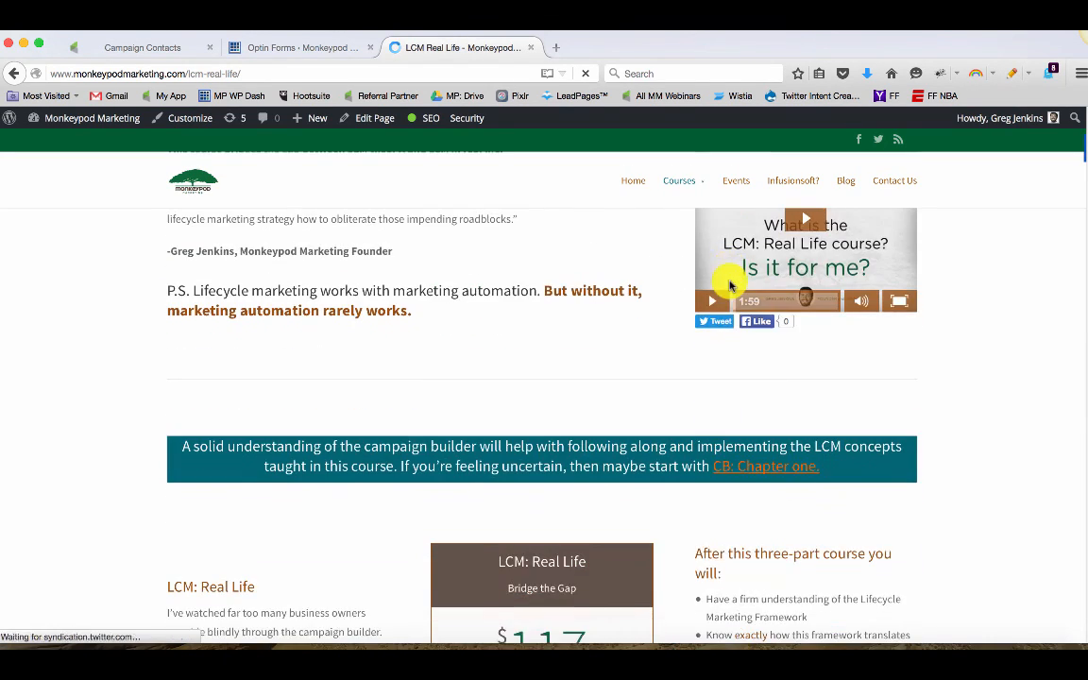
pyautogui.scroll(-20, 730, 281)
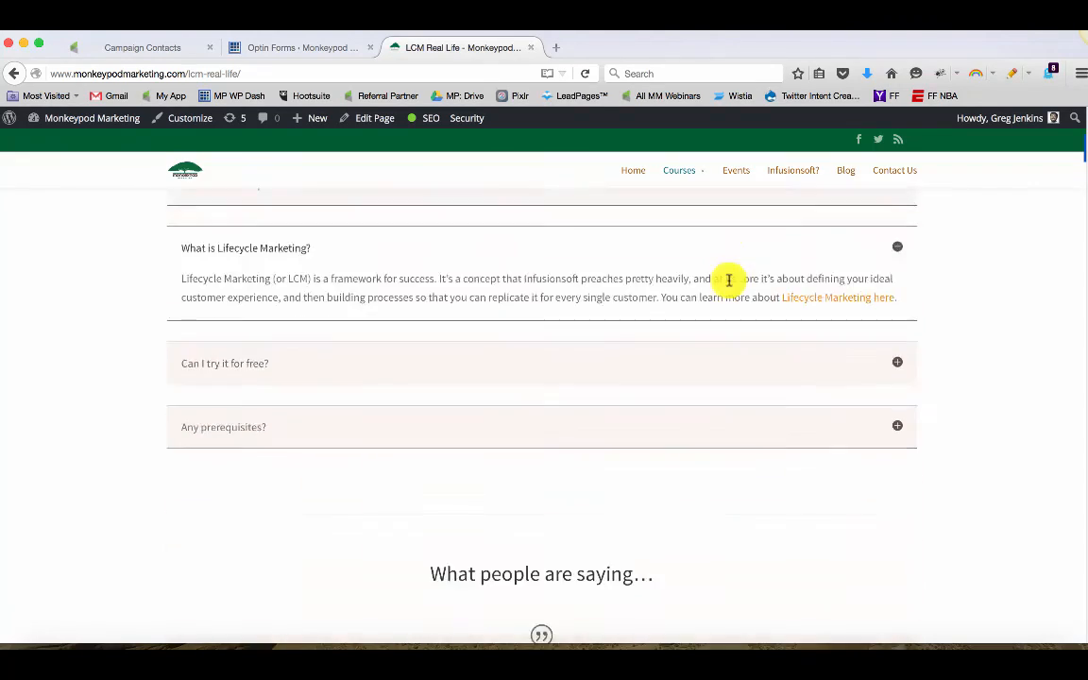
pyautogui.scroll(6, 729, 283)
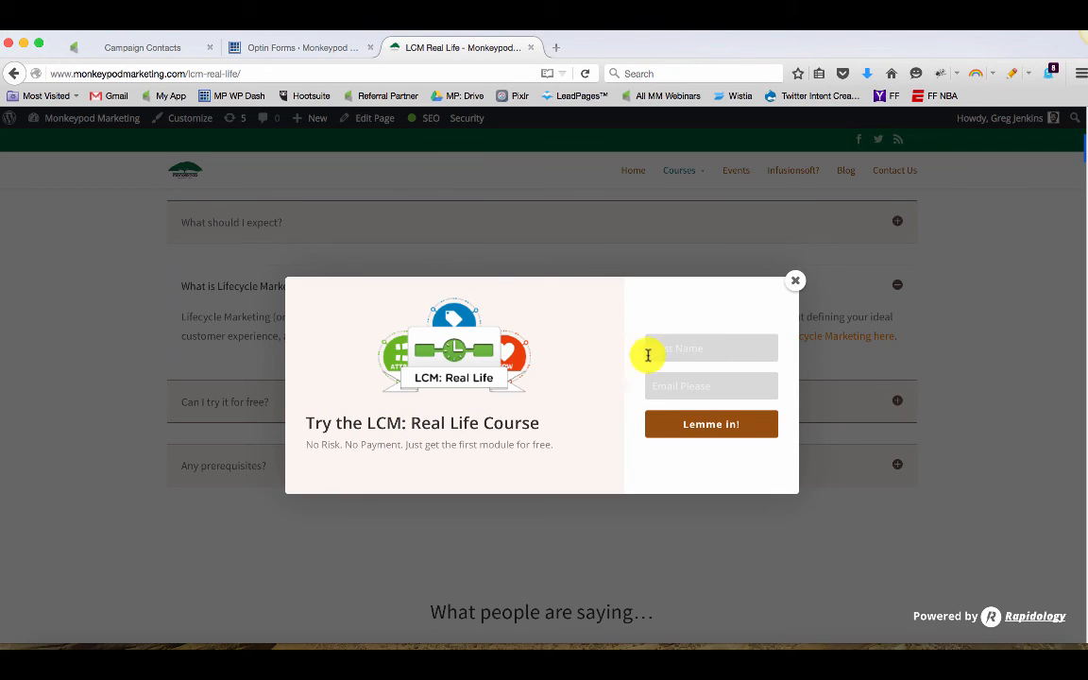
pyautogui.click(679, 350)
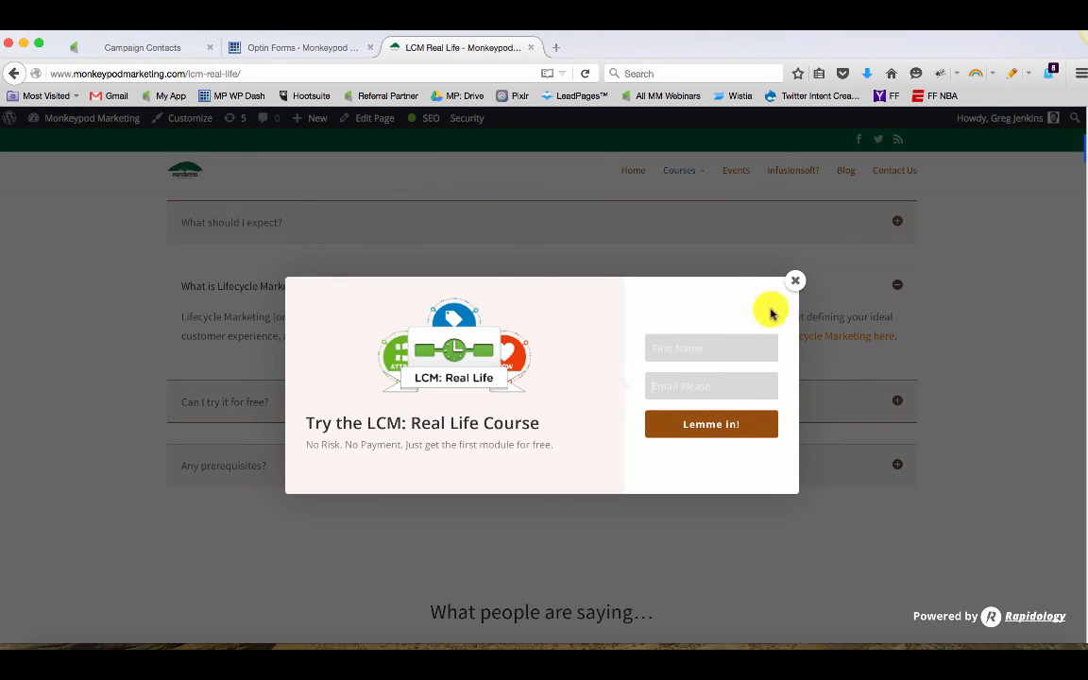
pyautogui.click(796, 280)
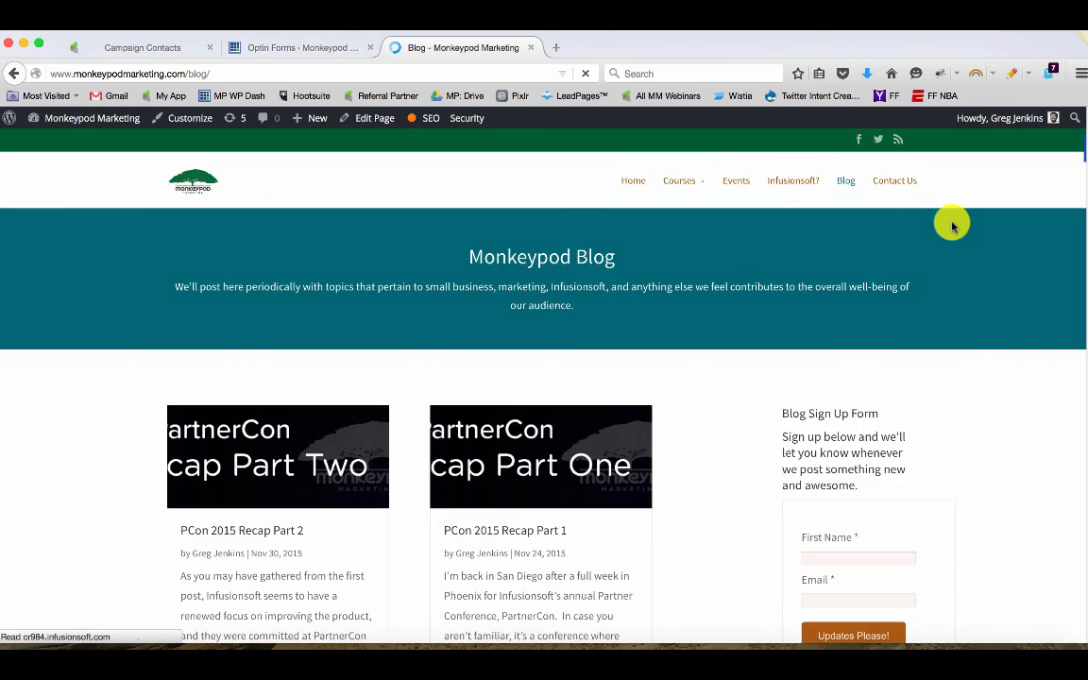
# Browse the blog page and open the PCon 2015 Recap Part 2 post to view its sign up forms
pyautogui.scroll(-6, 969, 351)
pyautogui.scroll(-10, 971, 348)
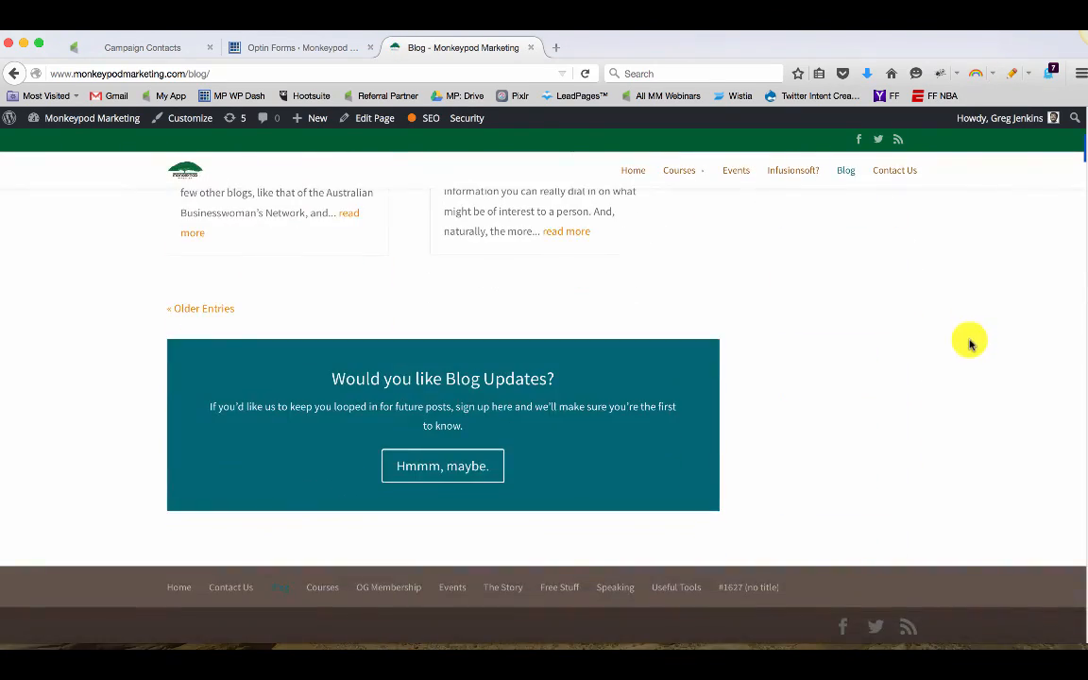
pyautogui.scroll(10, 970, 344)
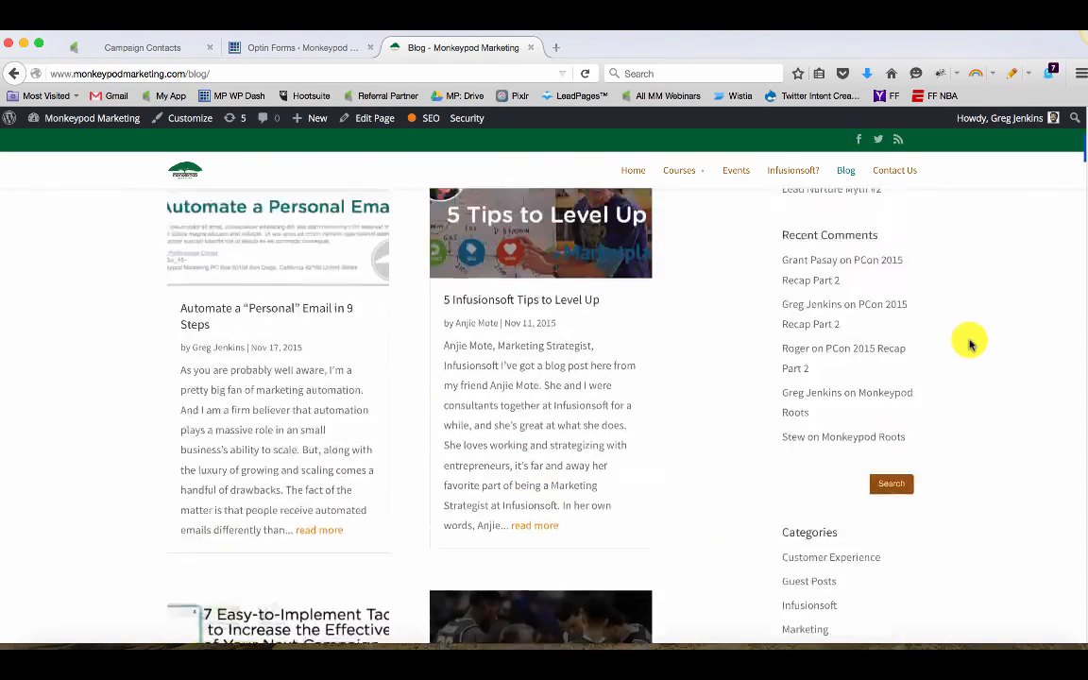
pyautogui.scroll(2, 945, 344)
pyautogui.scroll(6, 604, 314)
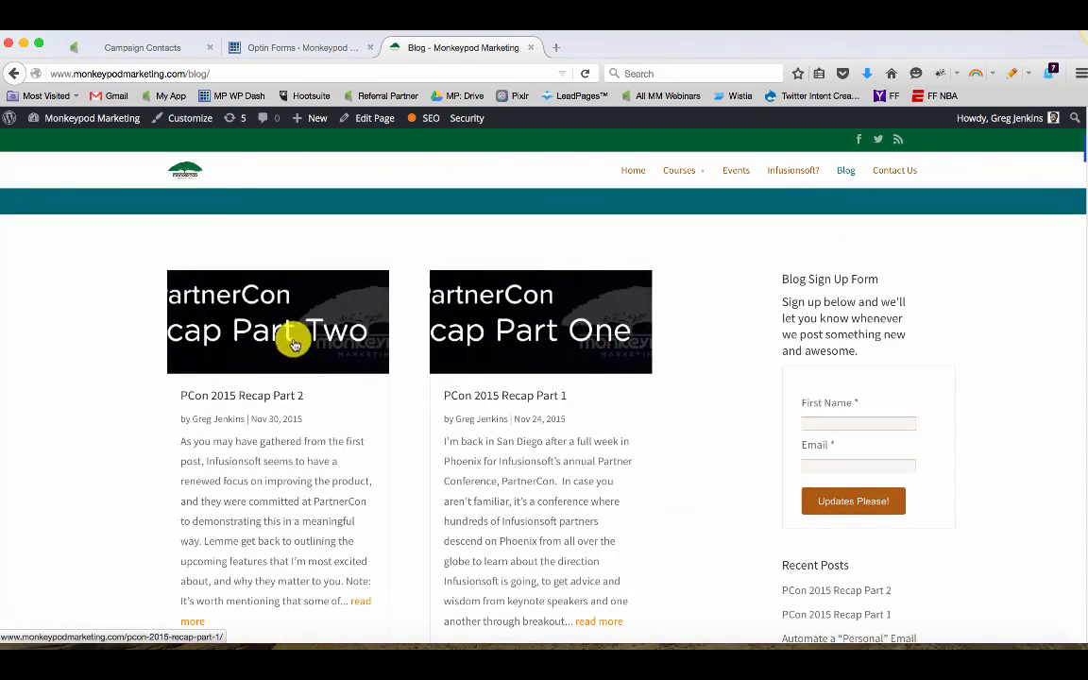
pyautogui.click(294, 342)
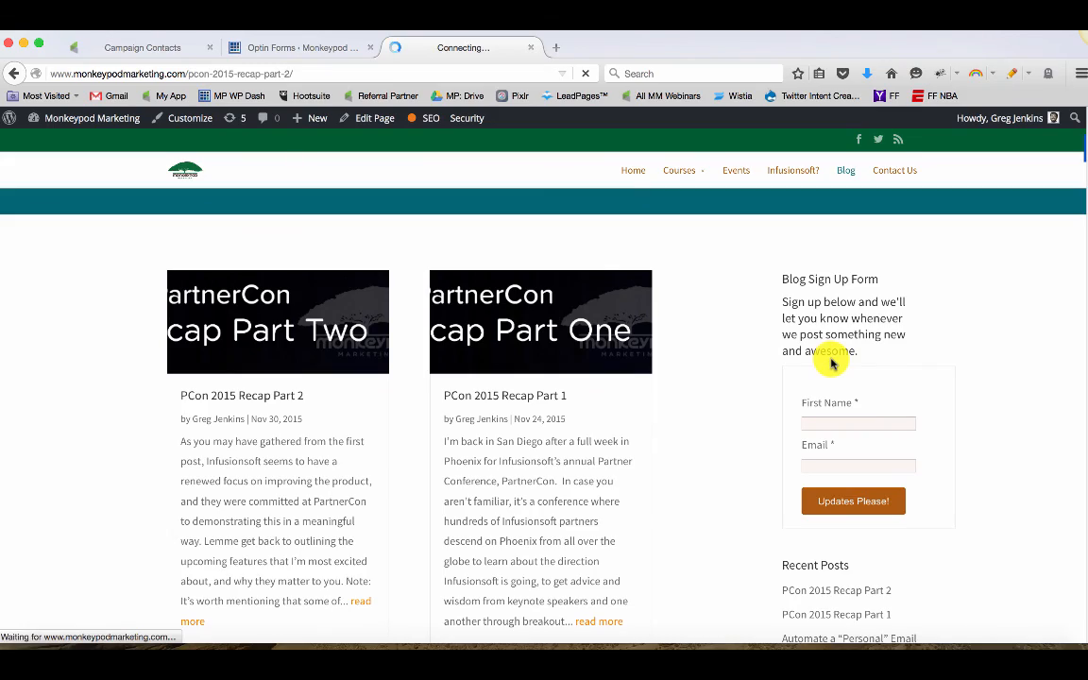
pyautogui.scroll(-15, 838, 355)
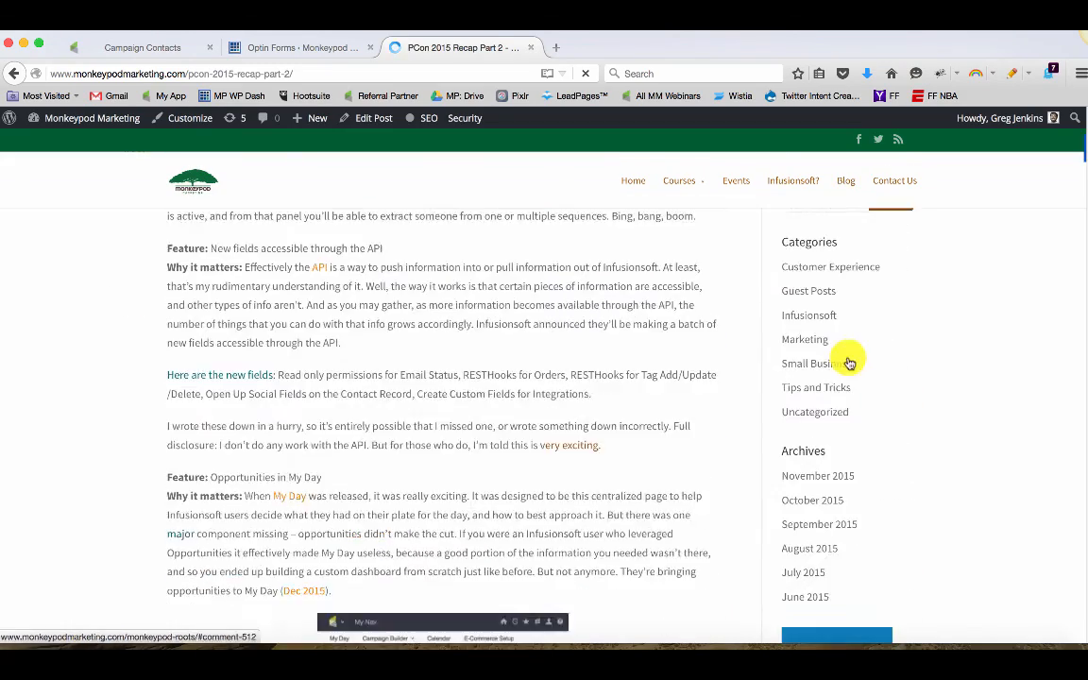
pyautogui.scroll(-20, 848, 357)
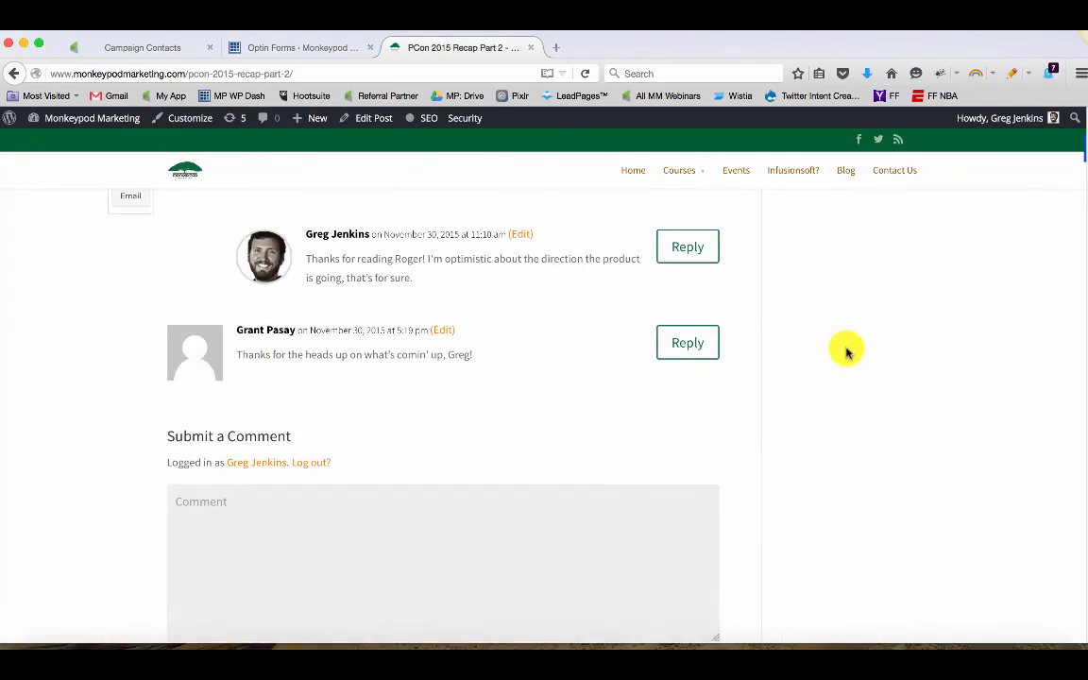
pyautogui.scroll(-2, 848, 348)
pyautogui.scroll(15, 847, 342)
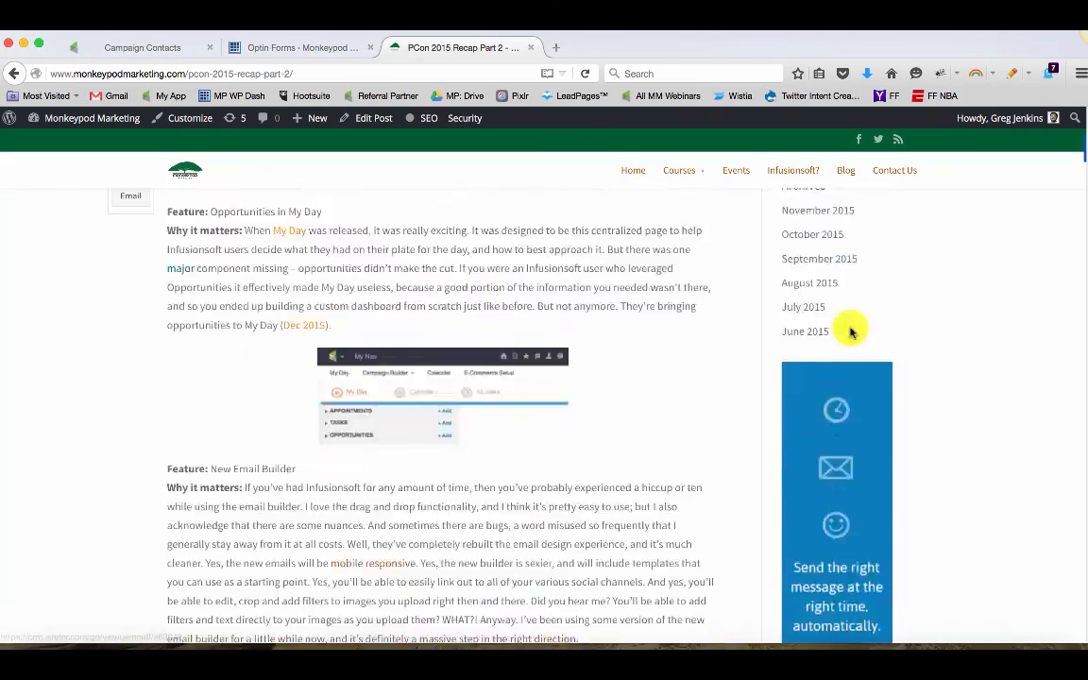
pyautogui.scroll(5, 846, 338)
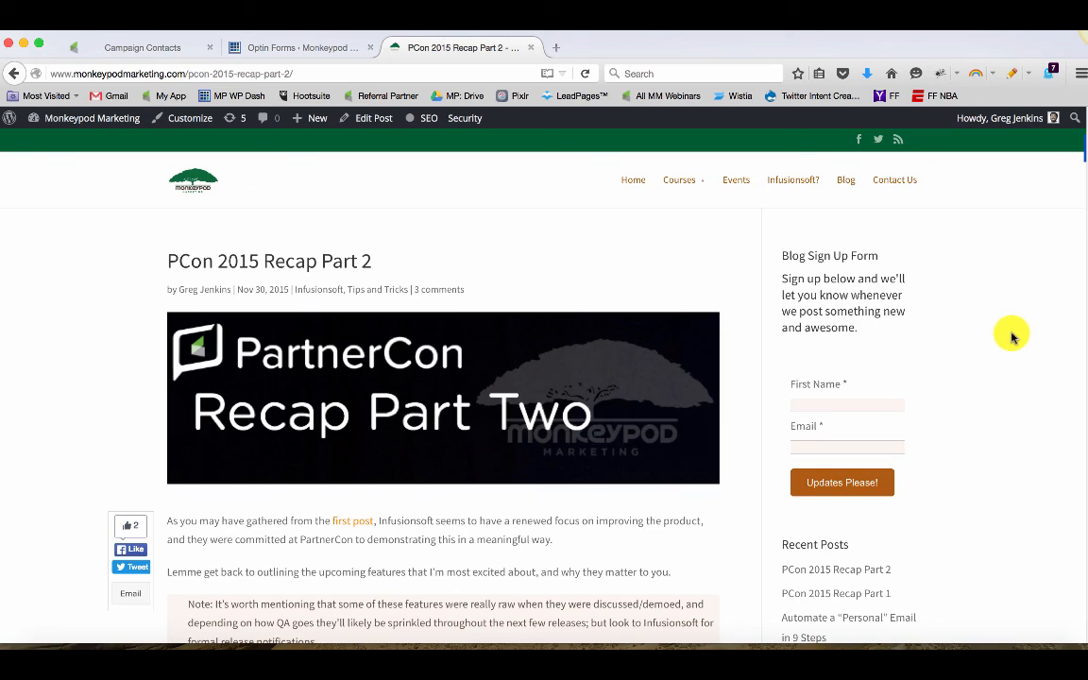
# Open the Useful Tools page from the site footer and scroll through its content
pyautogui.scroll(-20, 1013, 340)
pyautogui.scroll(-15, 1009, 369)
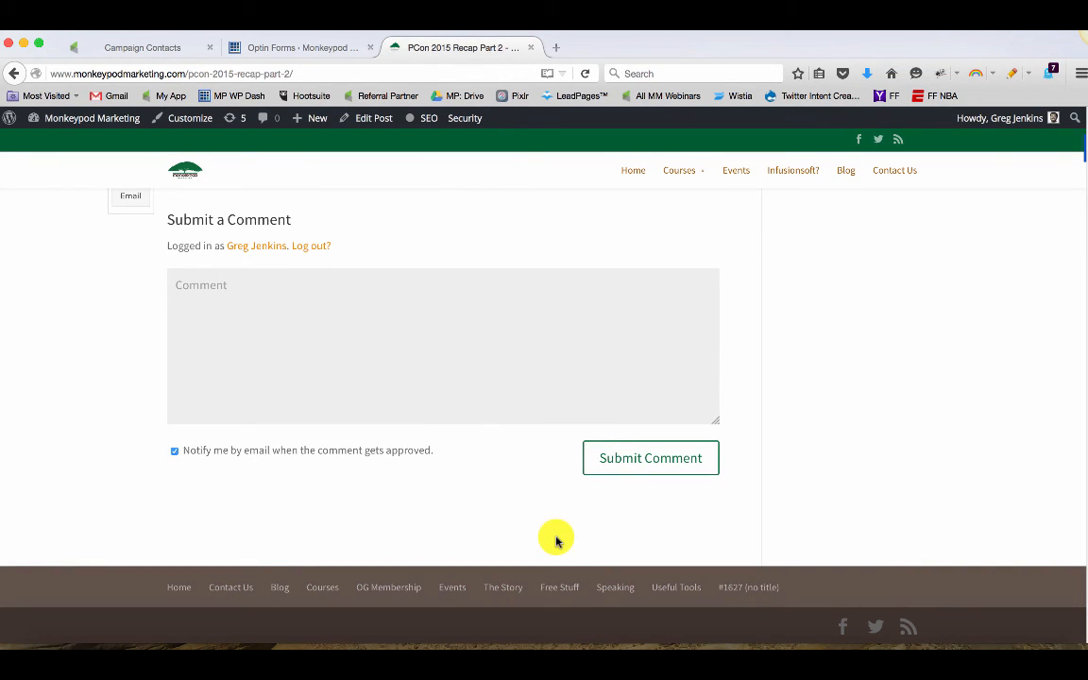
pyautogui.click(675, 590)
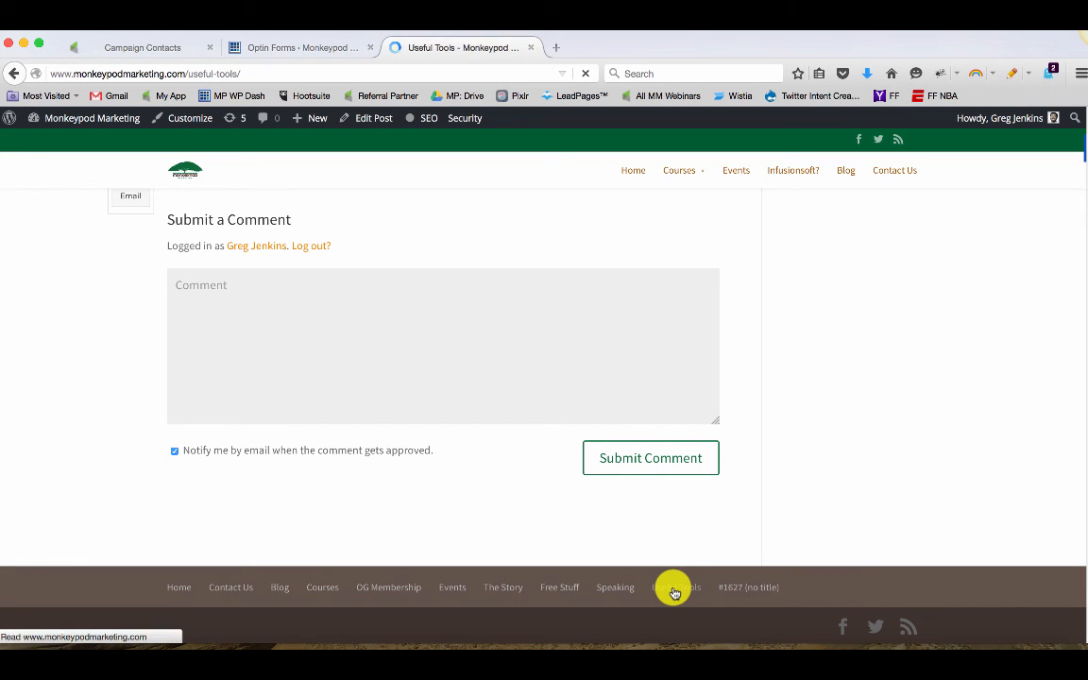
pyautogui.scroll(-5, 673, 589)
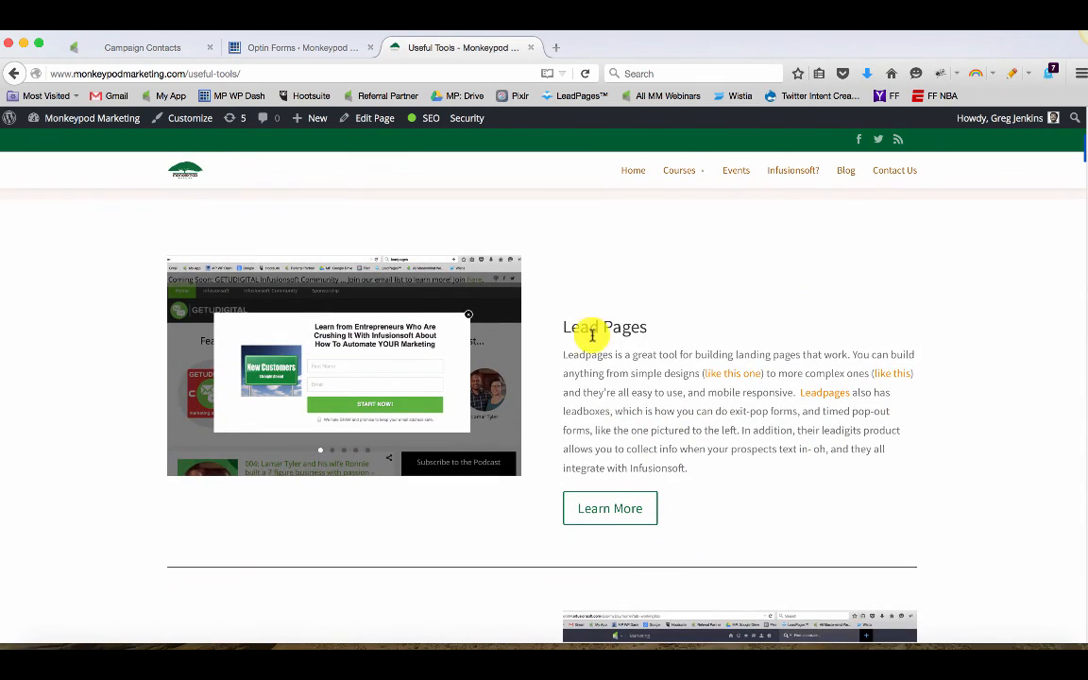
pyautogui.scroll(-13, 591, 349)
pyautogui.scroll(-8, 593, 371)
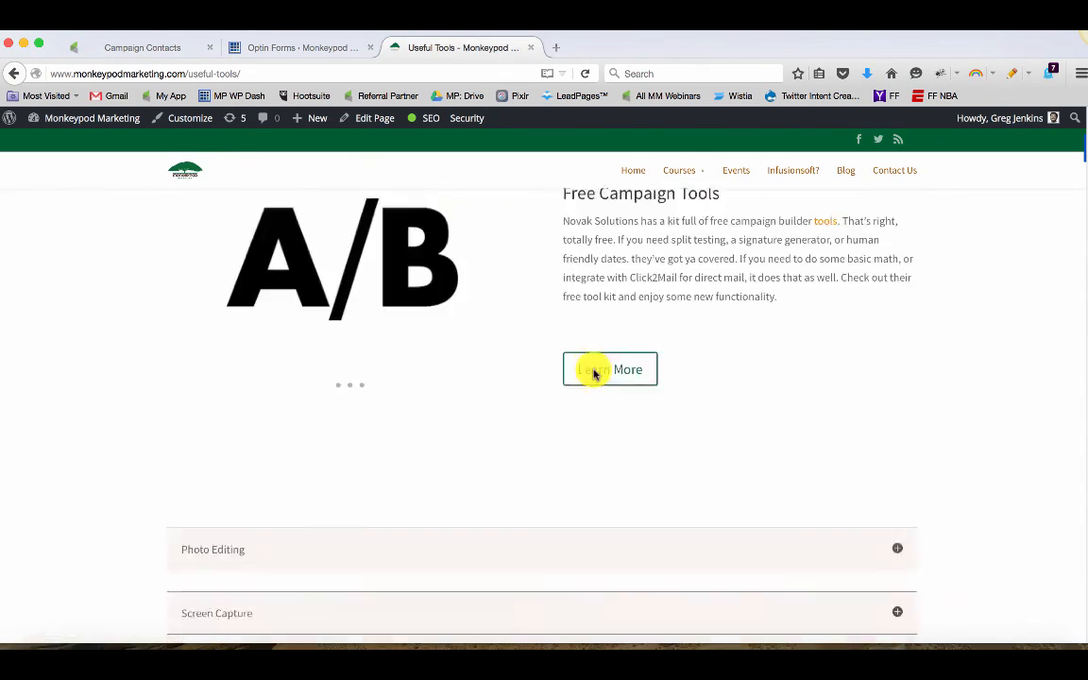
pyautogui.scroll(6, 594, 387)
pyautogui.scroll(15, 591, 401)
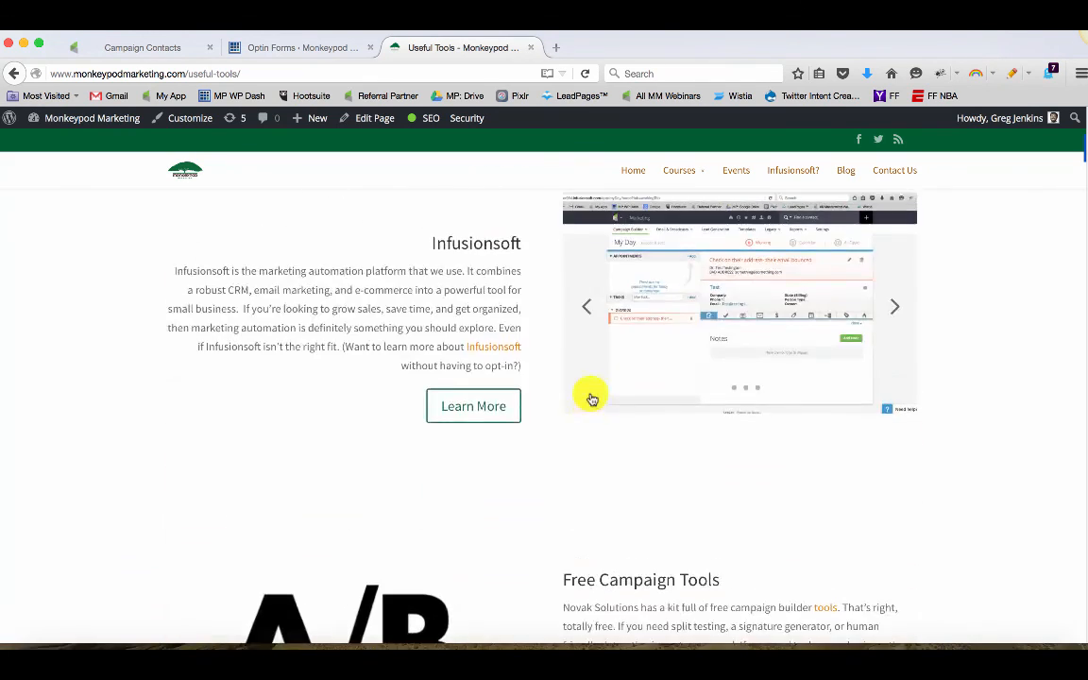
pyautogui.scroll(-5, 592, 399)
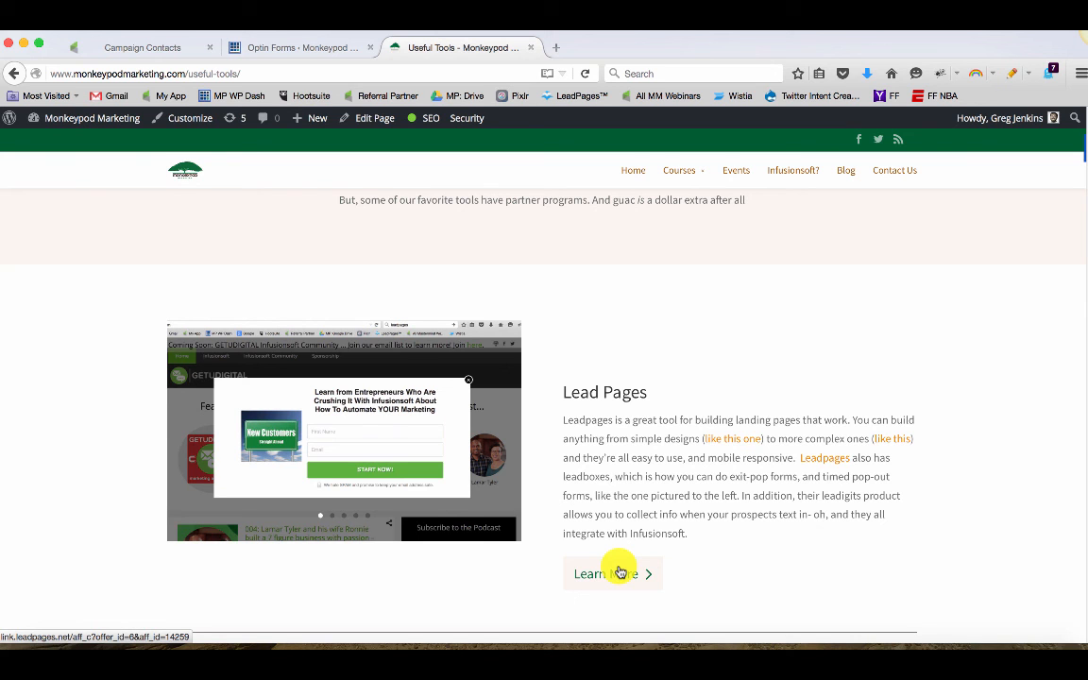
pyautogui.scroll(-9, 620, 573)
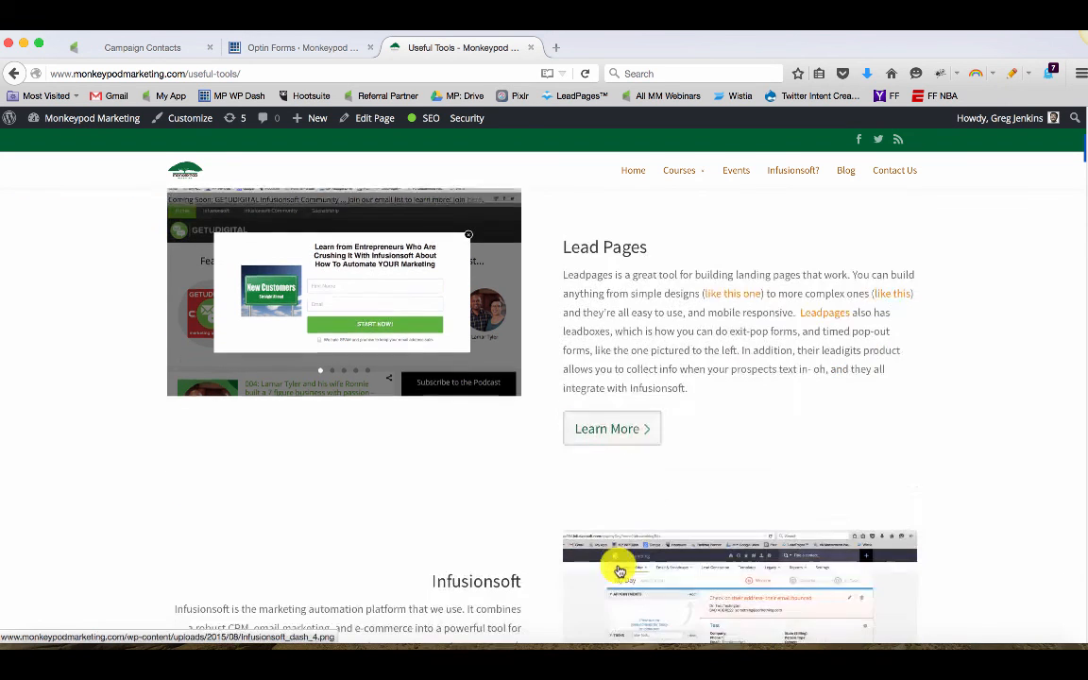
pyautogui.scroll(-10, 621, 563)
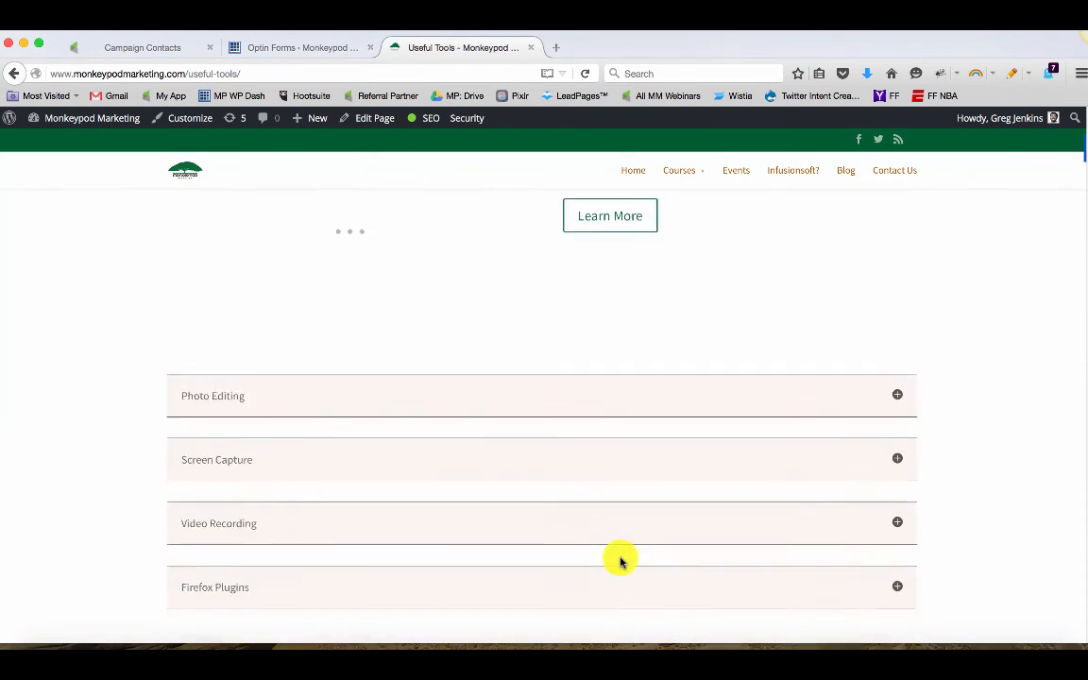